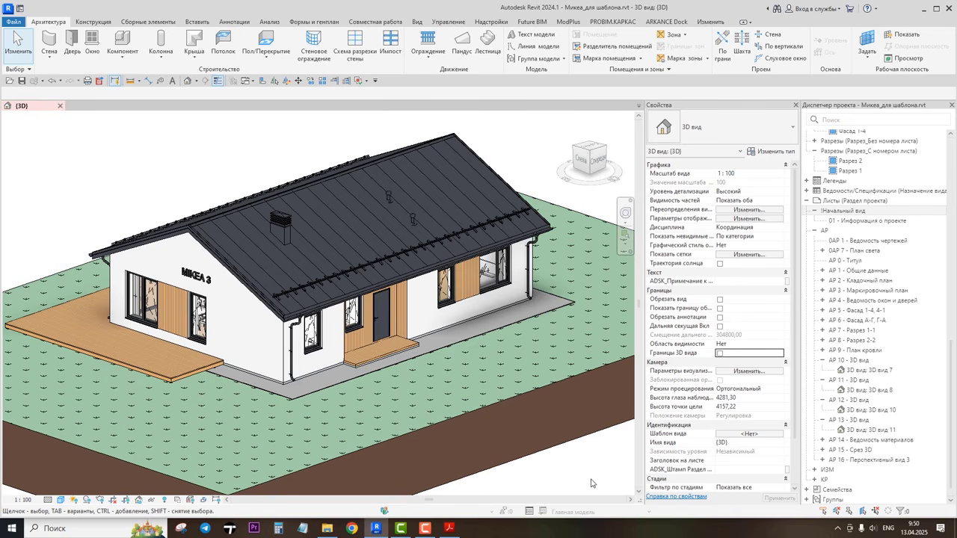
Step: Turn on the 3D section box for the 3D view of the house model
scroll(591, 478, "down", 1)
middle_click_drag(604, 472, 284, 492, "shift")
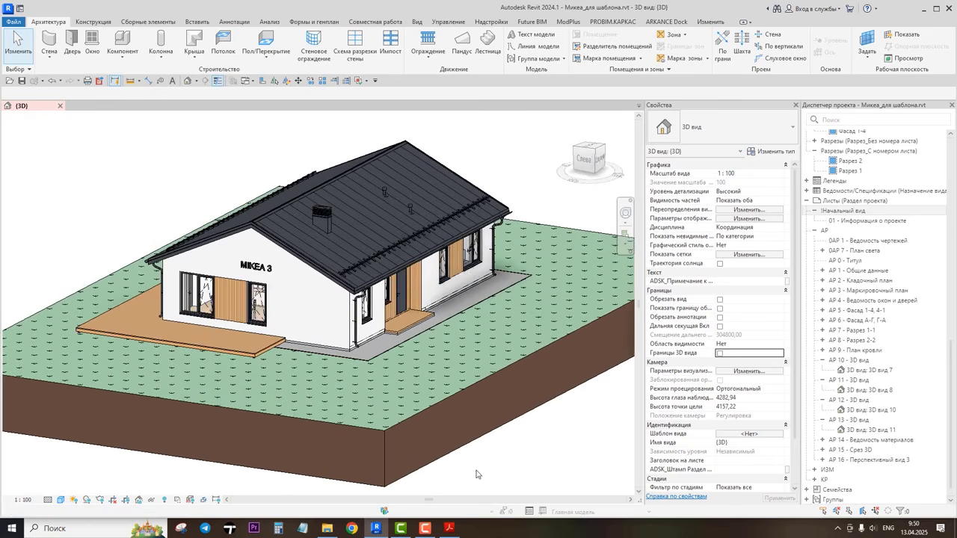
middle_click_drag(609, 422, 614, 450)
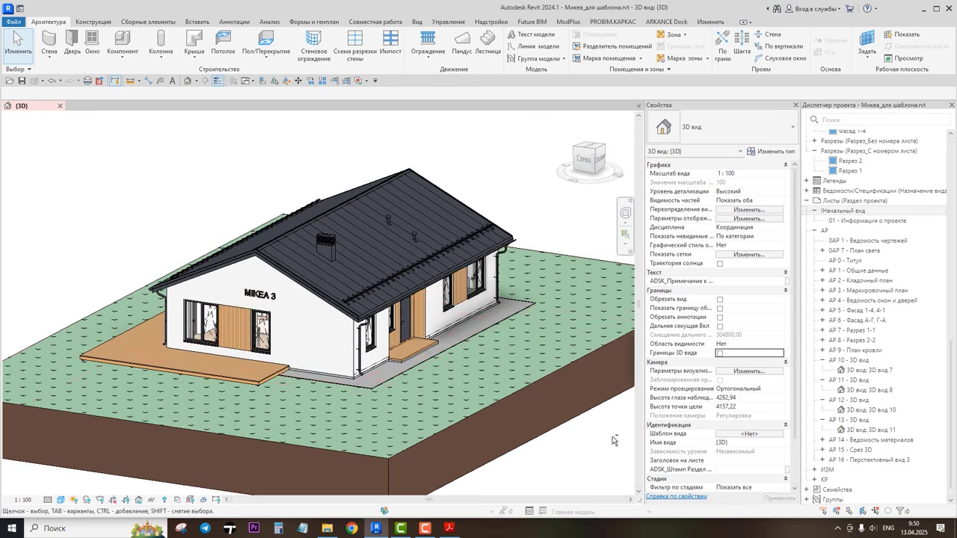
scroll(535, 407, "up", 4)
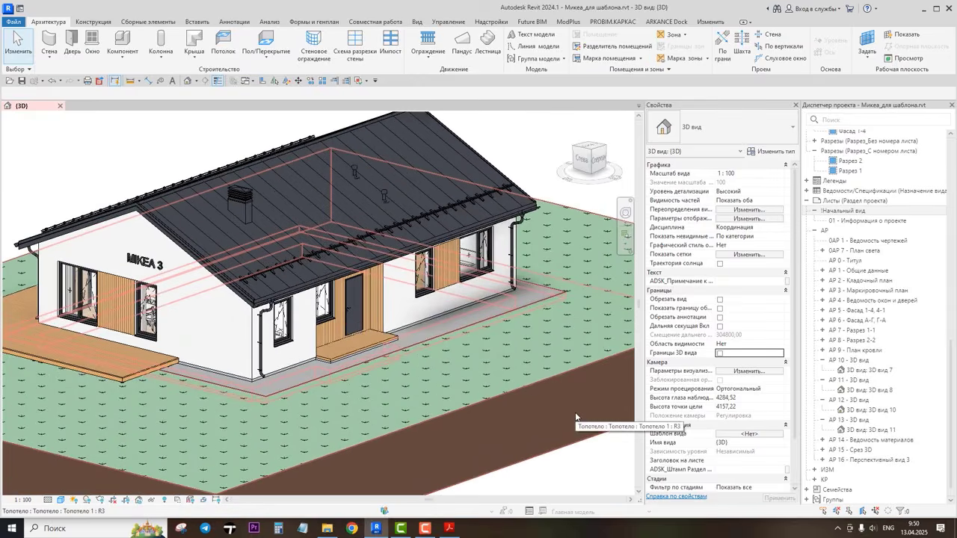
scroll(578, 418, "down", 2)
middle_click_drag(604, 467, 602, 450)
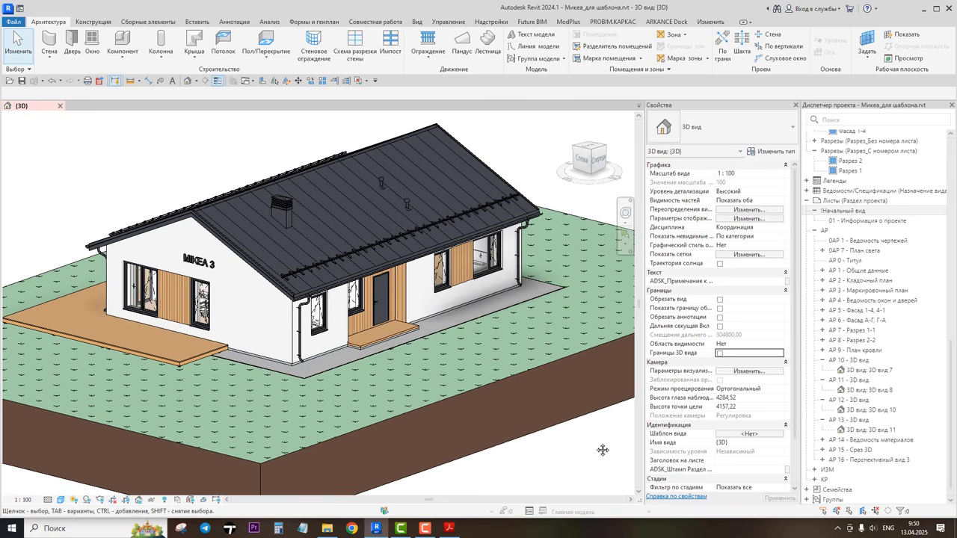
left_click(719, 353)
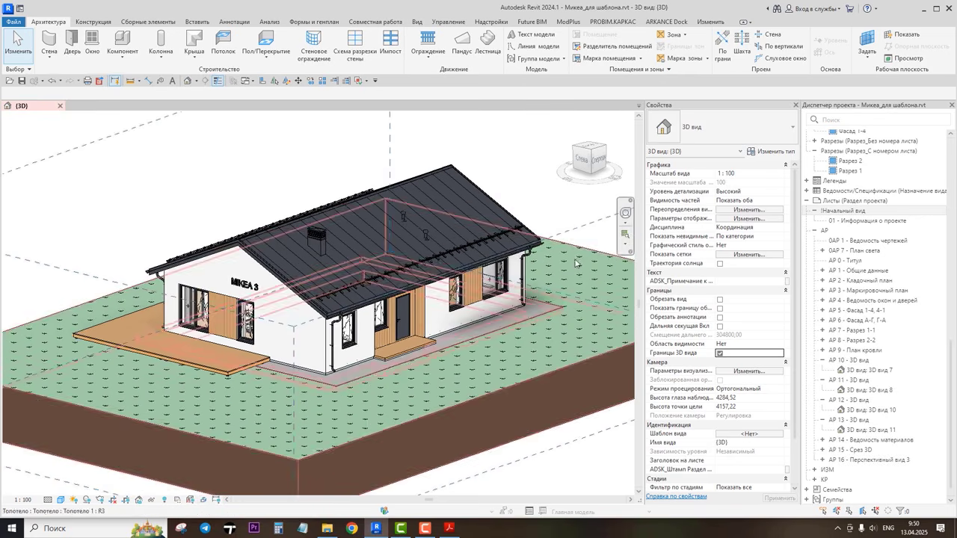
Step: Select the section box and lower its top to cut away the roof and reveal the interior layout
left_click(342, 187)
left_click_drag(342, 187, 358, 269)
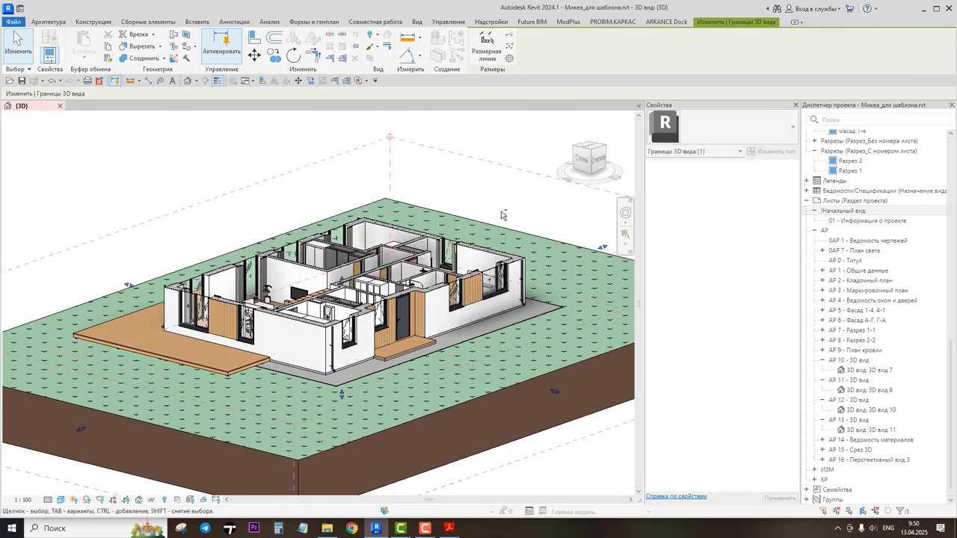
middle_click_drag(502, 215, 484, 320, "shift")
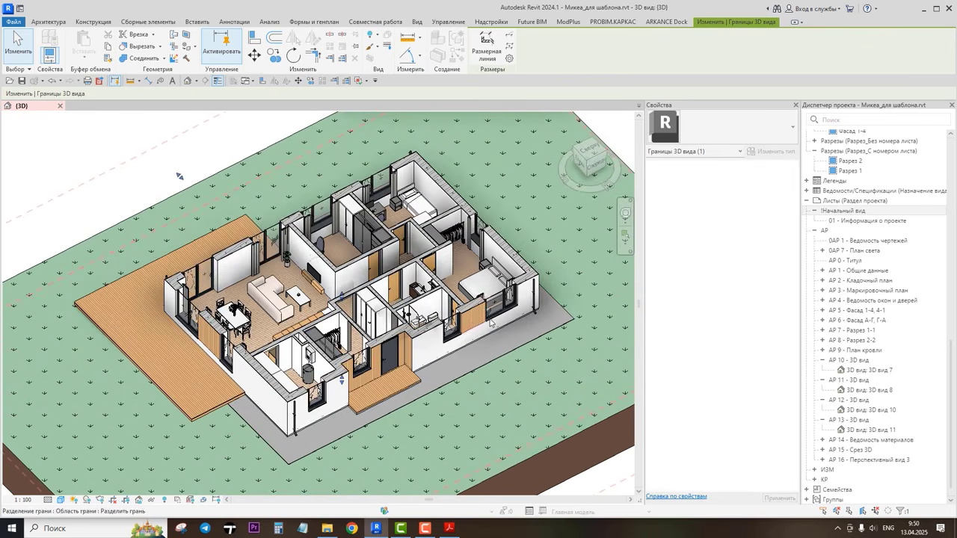
key("Escape")
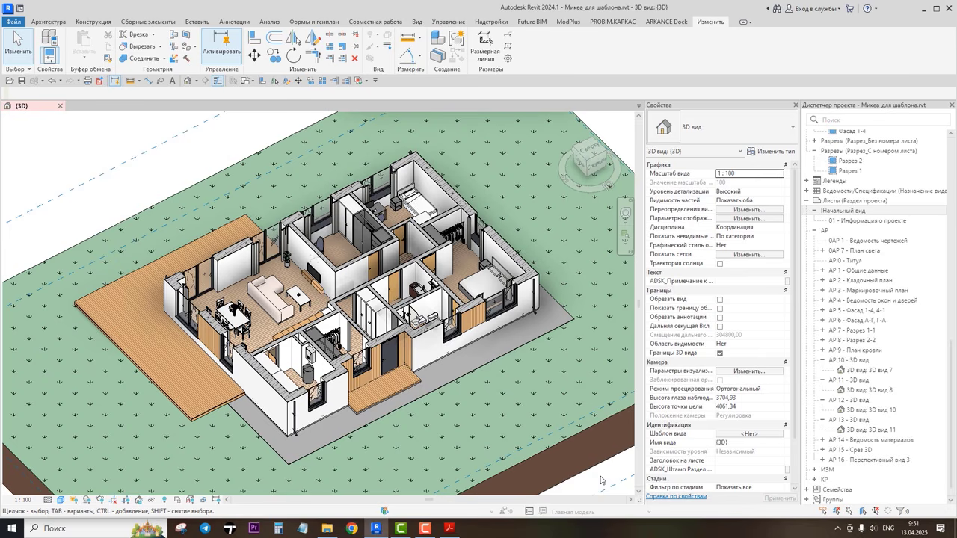
Step: Switch to Acrobat Reader and page through the AR_Микеа_Учебный.pdf drawing set, then close it
left_click(448, 528)
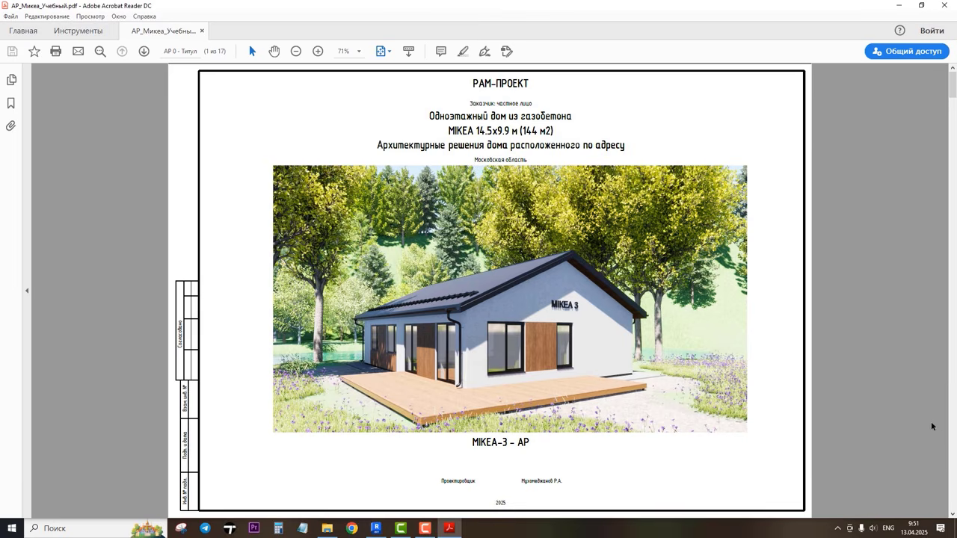
scroll(926, 412, "down", 2)
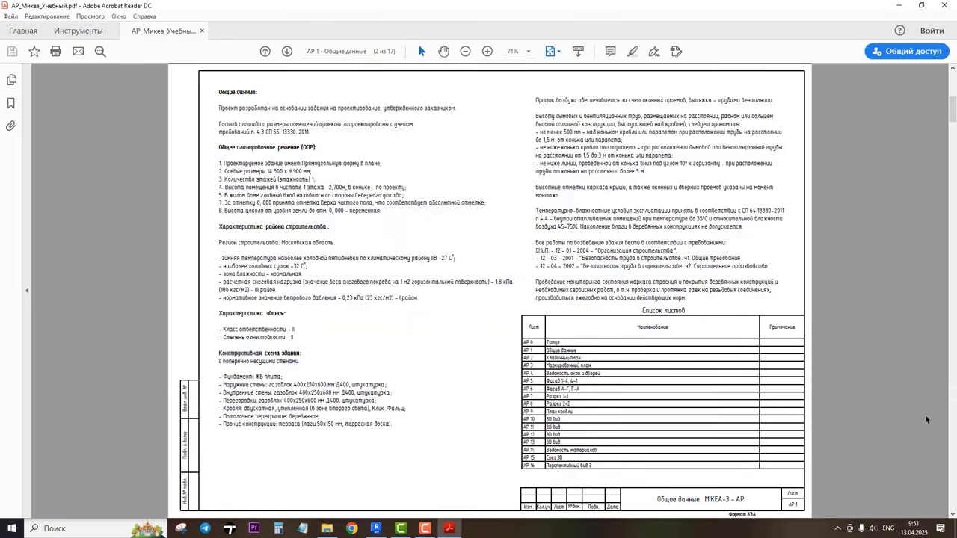
scroll(925, 414, "down", 2)
scroll(924, 415, "down", 2)
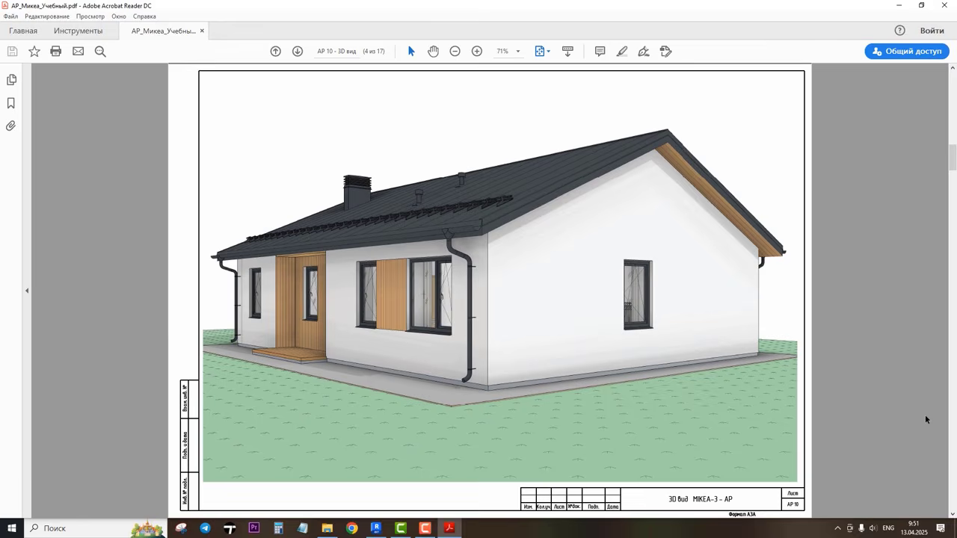
scroll(925, 415, "down", 2)
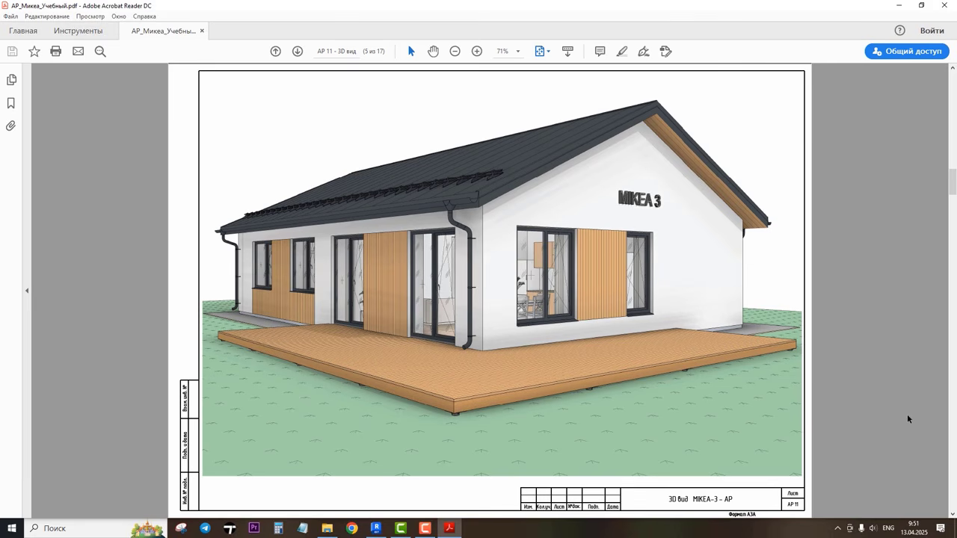
scroll(905, 404, "down", 4)
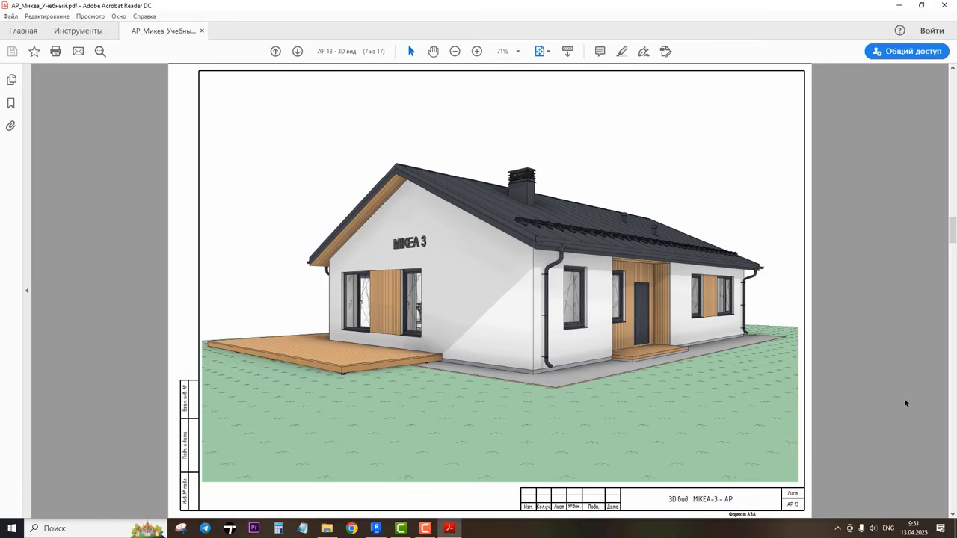
scroll(904, 402, "down", 2)
scroll(904, 403, "down", 1)
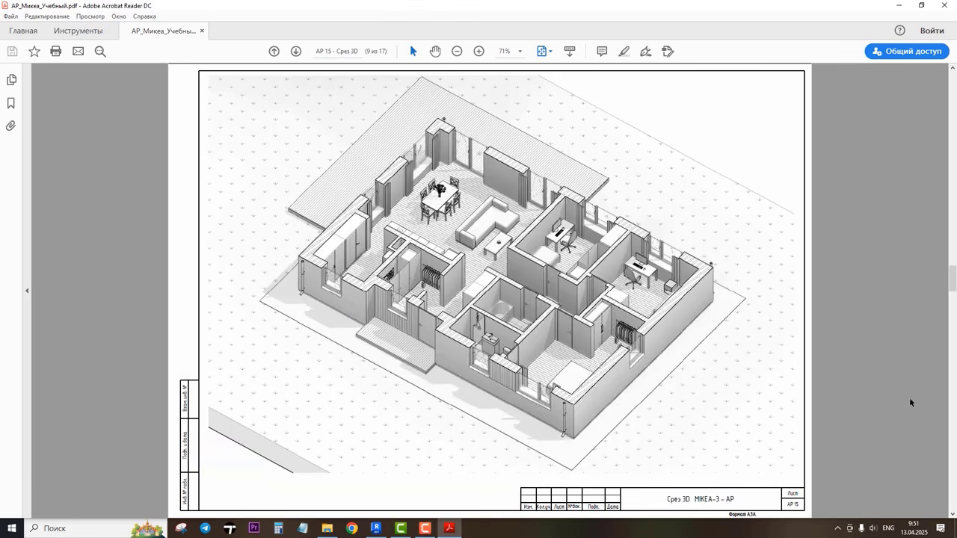
scroll(905, 397, "down", 1)
scroll(905, 397, "down", 2)
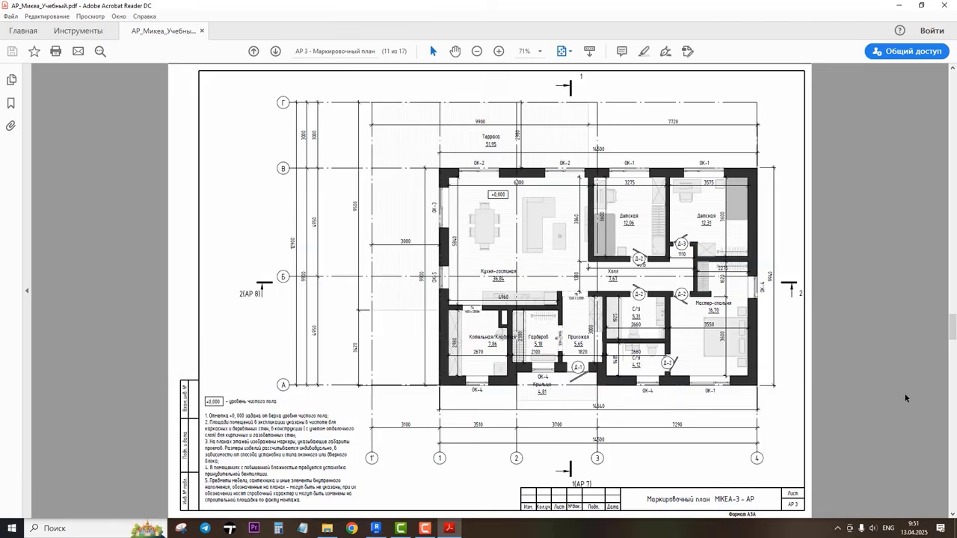
scroll(906, 386, "down", 4)
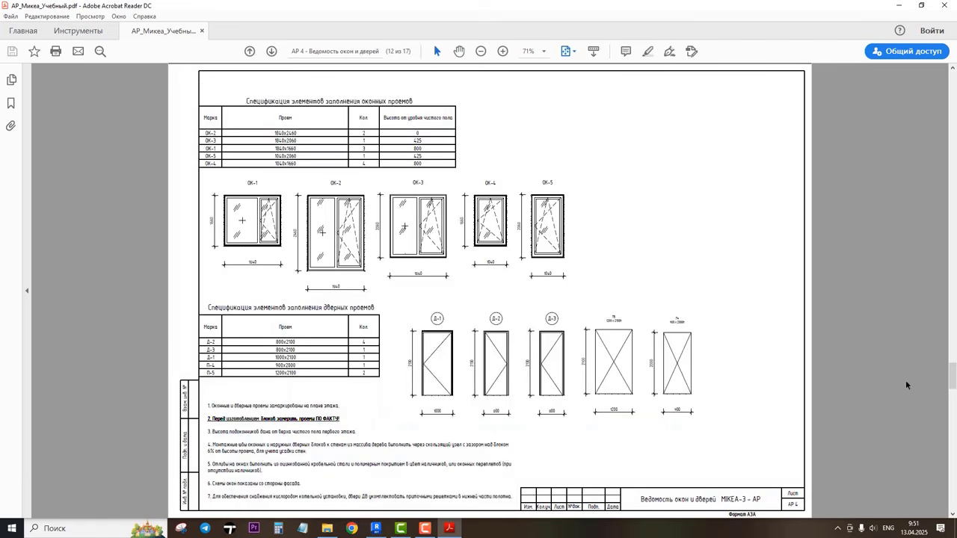
scroll(905, 386, "down", 1)
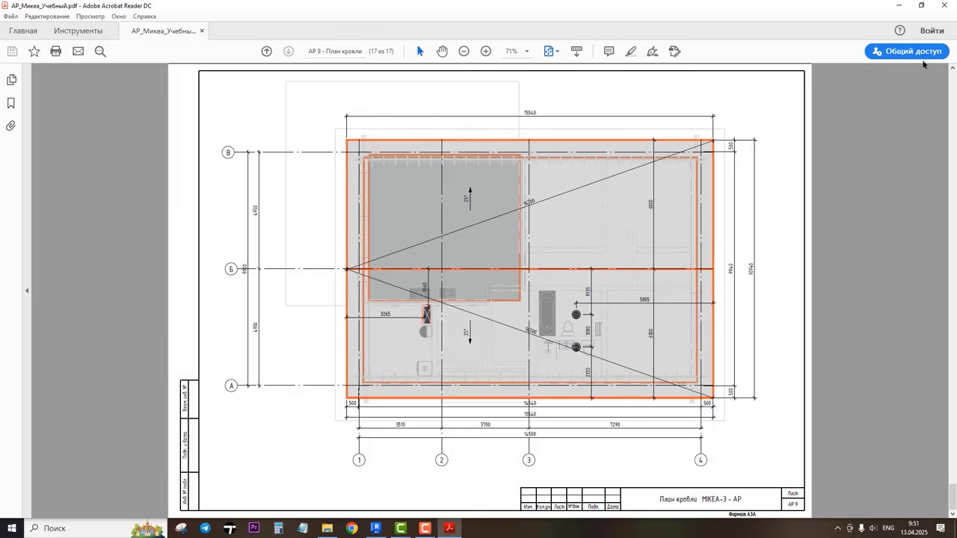
left_click(941, 6)
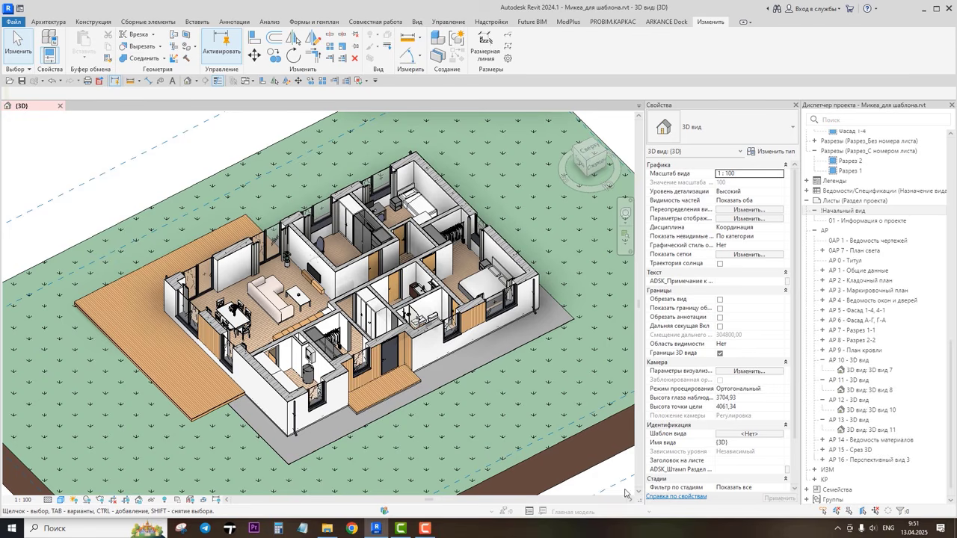
Step: Close the 3D view of Микеа_для шаблона.rvt without saving changes
left_click(59, 106)
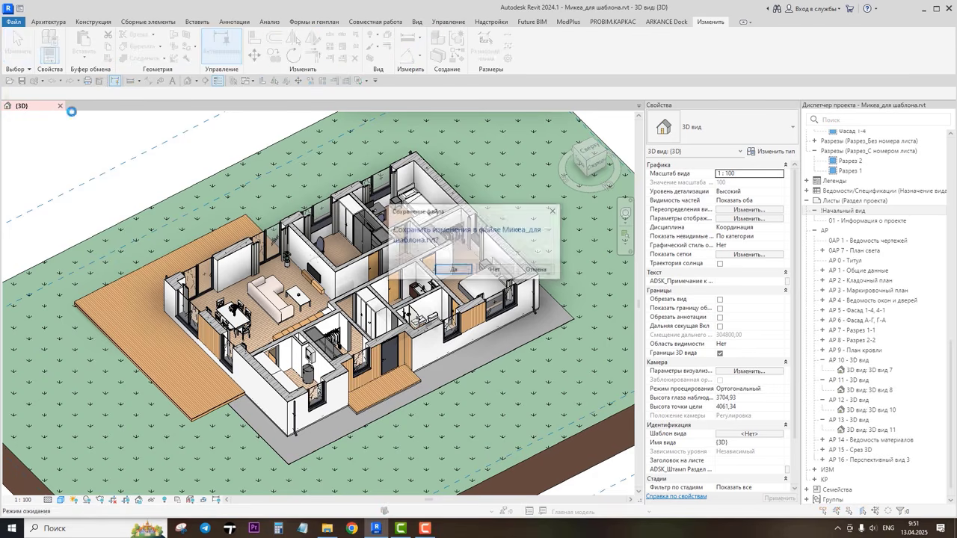
left_click(493, 269)
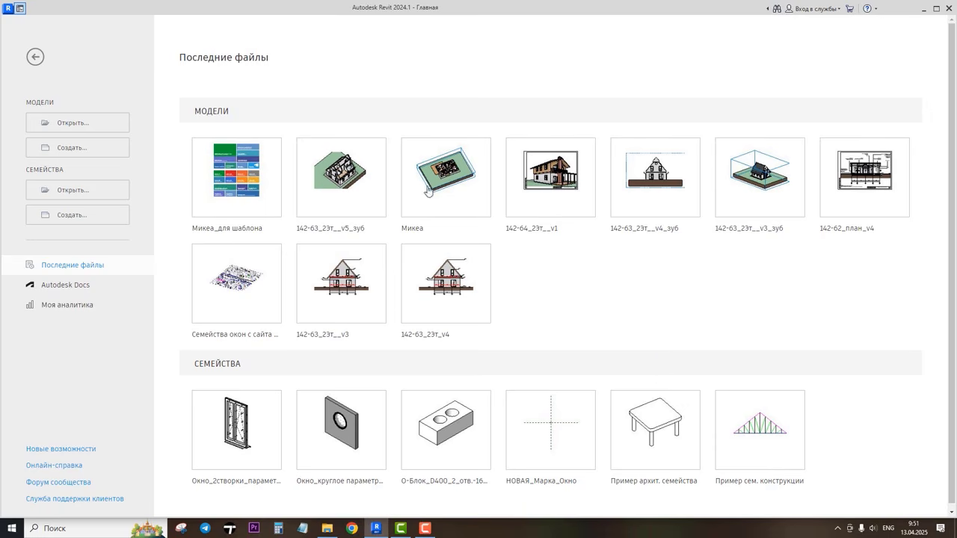
Step: Create a new project based on the Микеа_шаблон.rte template
left_click(65, 148)
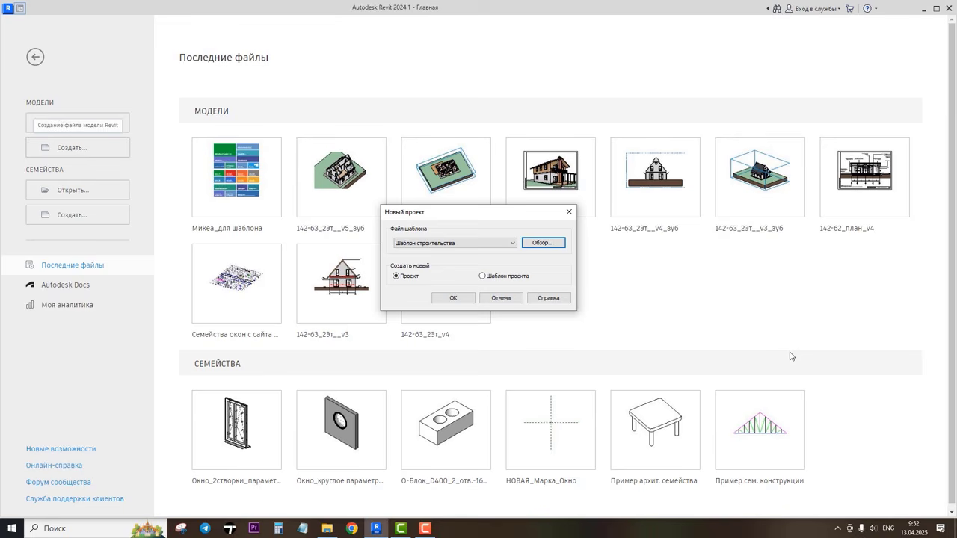
left_click(543, 243)
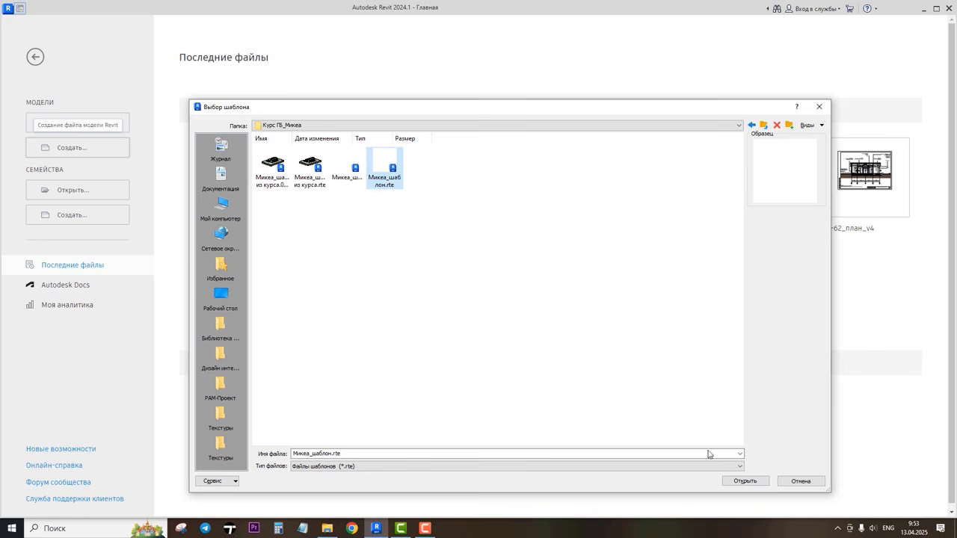
left_click(739, 481)
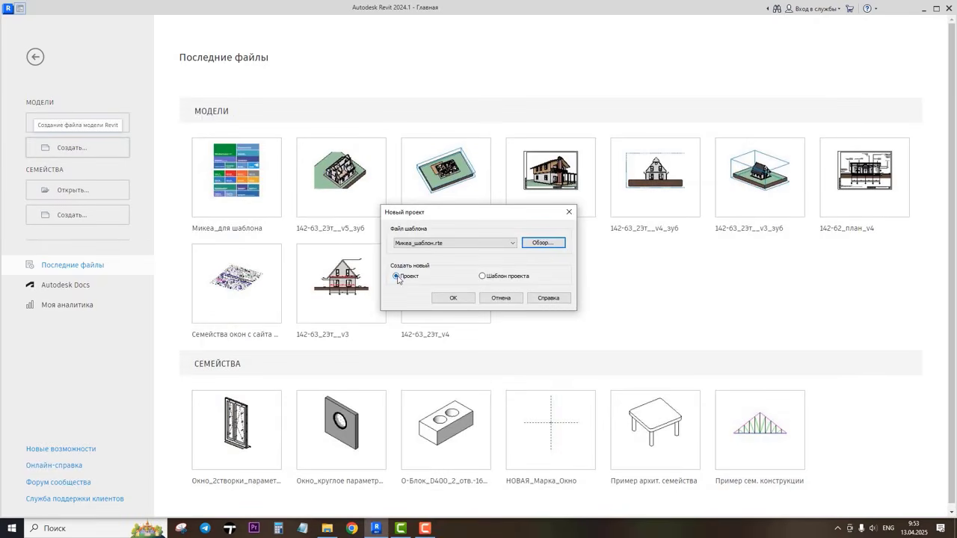
left_click(455, 298)
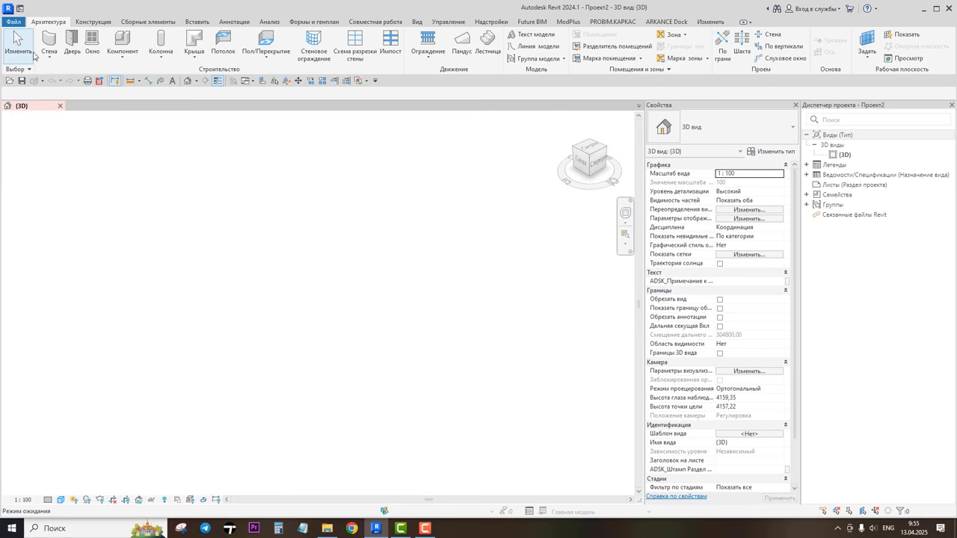
Step: Open the Options dialog and review the Interface page, including the double-click behaviour settings
left_click(13, 21)
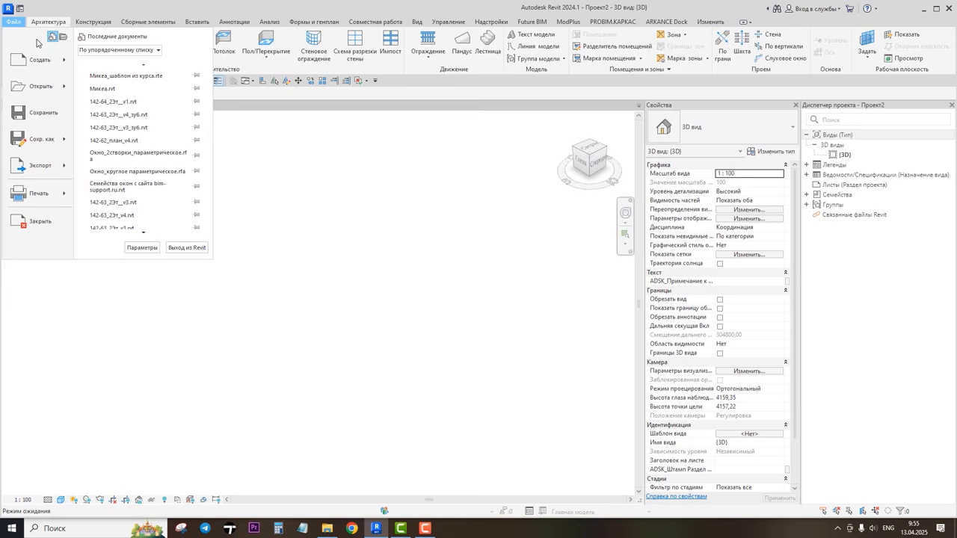
left_click(142, 248)
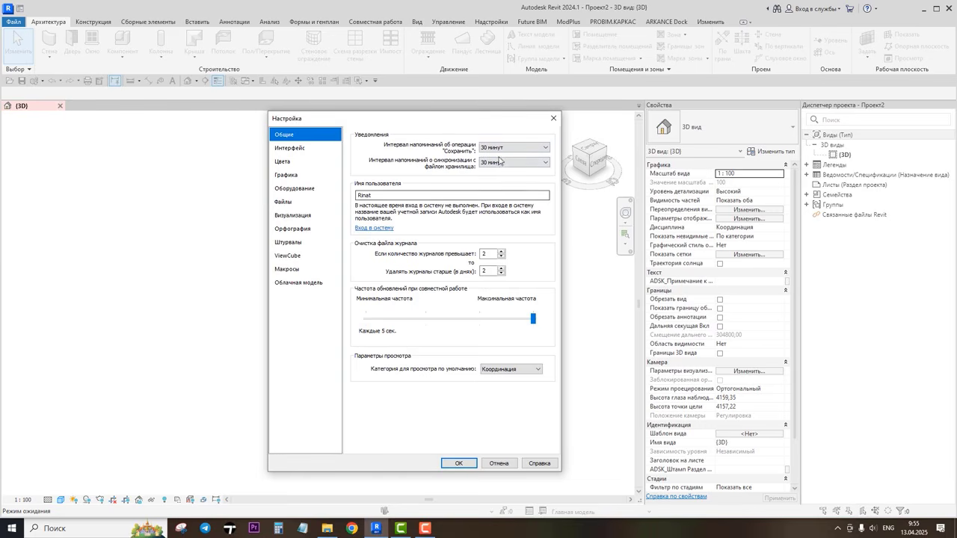
left_click(291, 148)
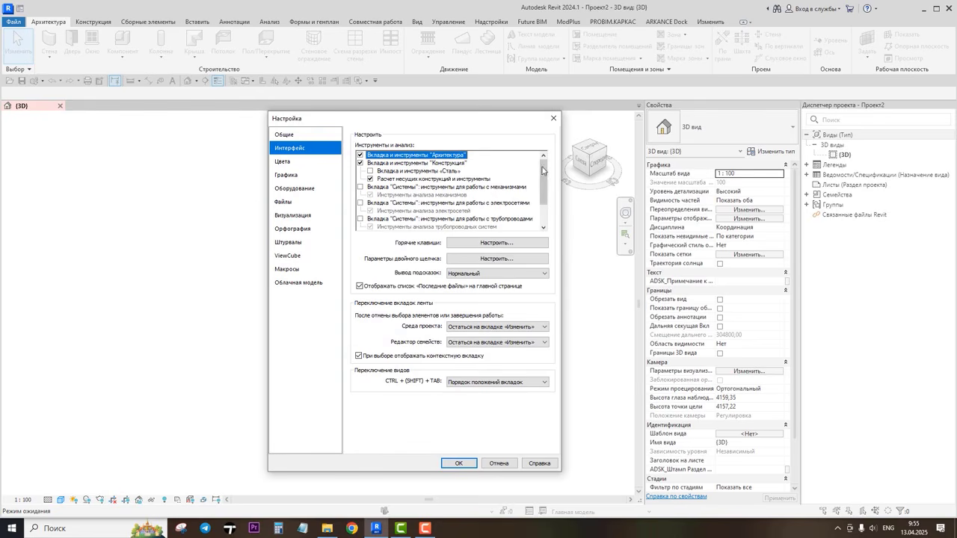
mouse_move(544, 166)
left_mouse_down()
mouse_move(545, 198)
mouse_move(543, 166)
mouse_move(527, 165)
mouse_move(545, 197)
left_mouse_up()
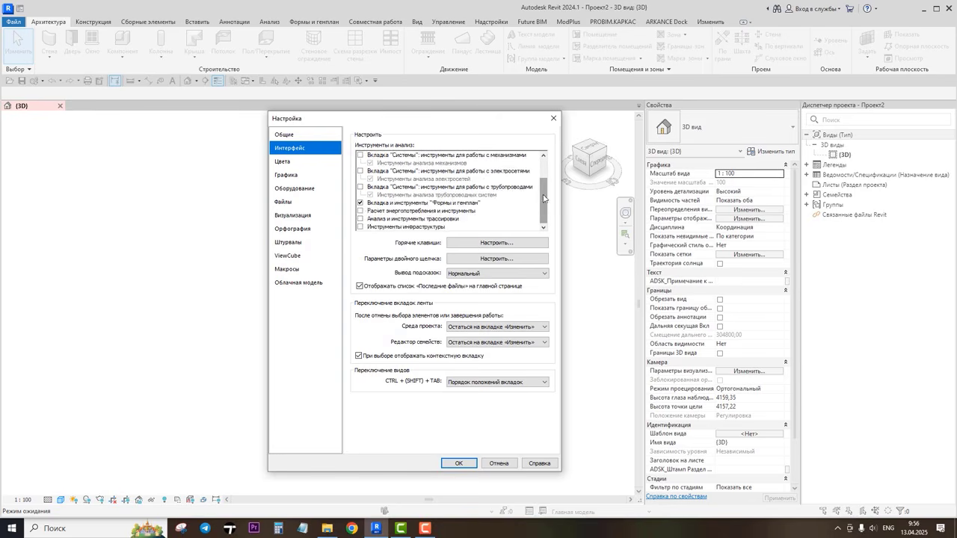
left_click(496, 260)
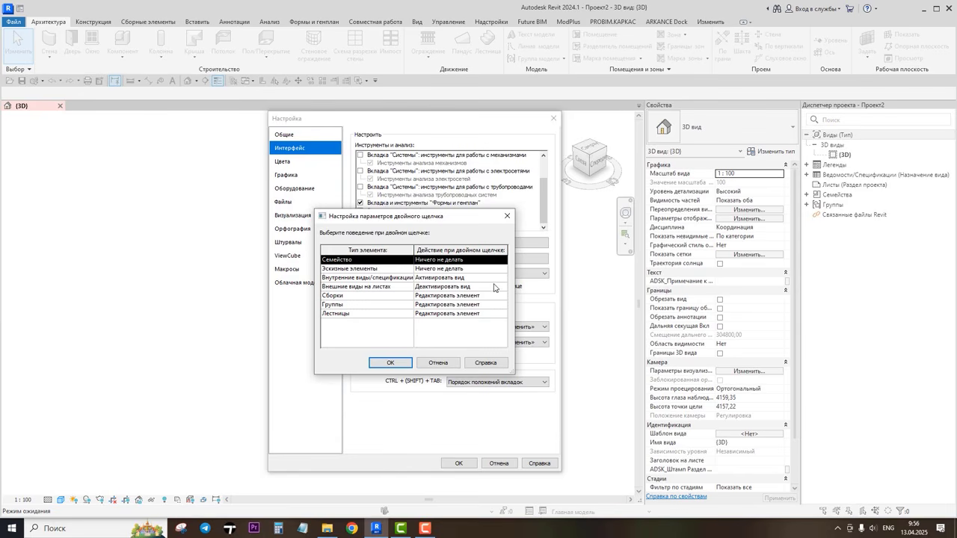
left_click(389, 362)
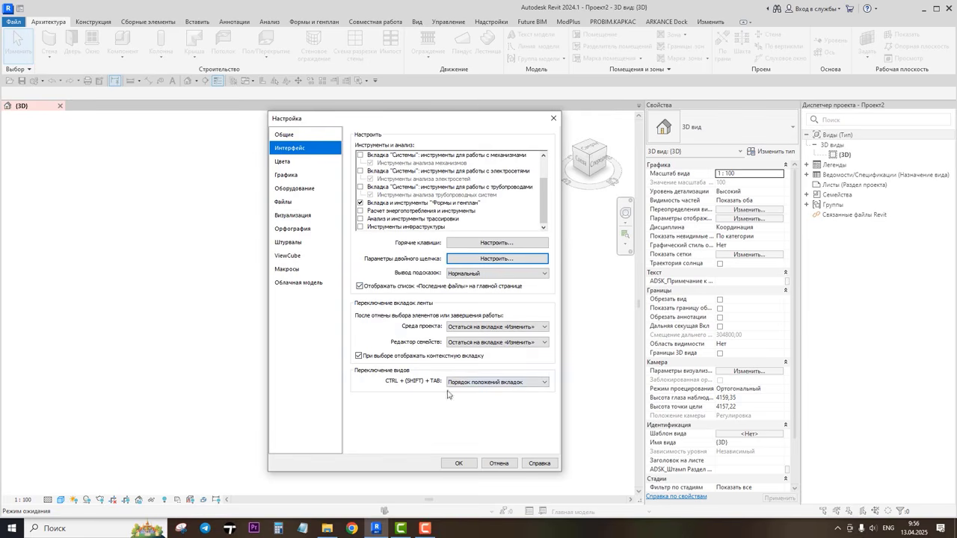
Step: Review the remaining Options pages, from Colors and Graphics through Files, Rendering and ViewCube, and close the dialog
left_click(288, 163)
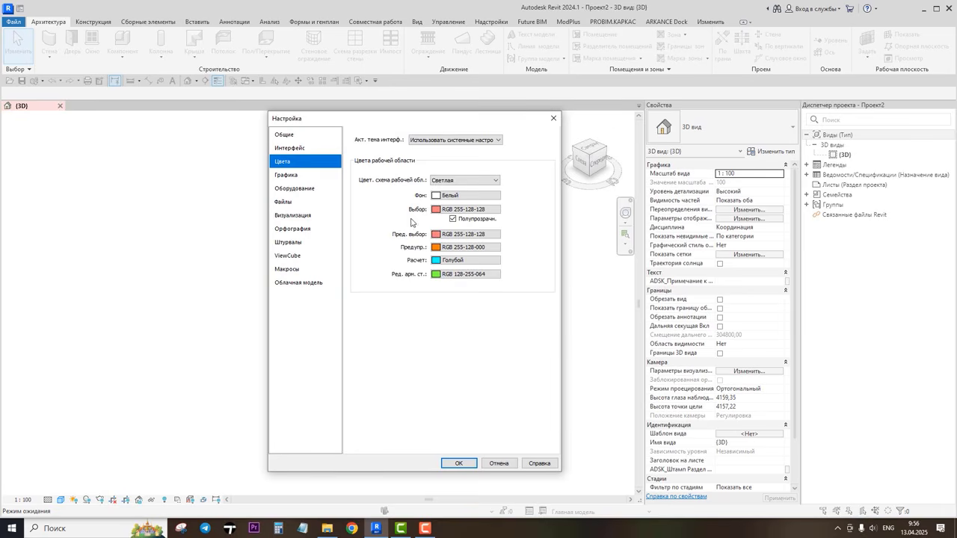
left_click(288, 177)
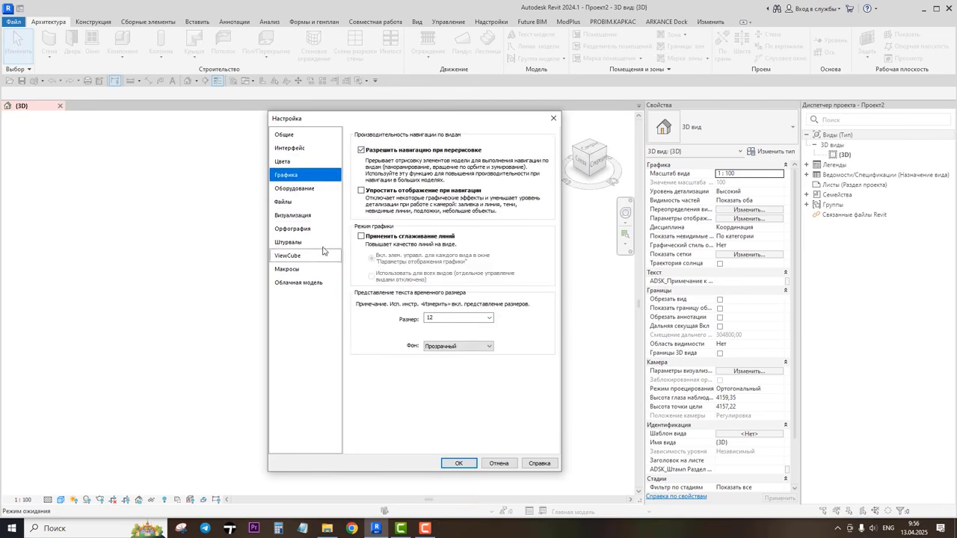
left_click(305, 193)
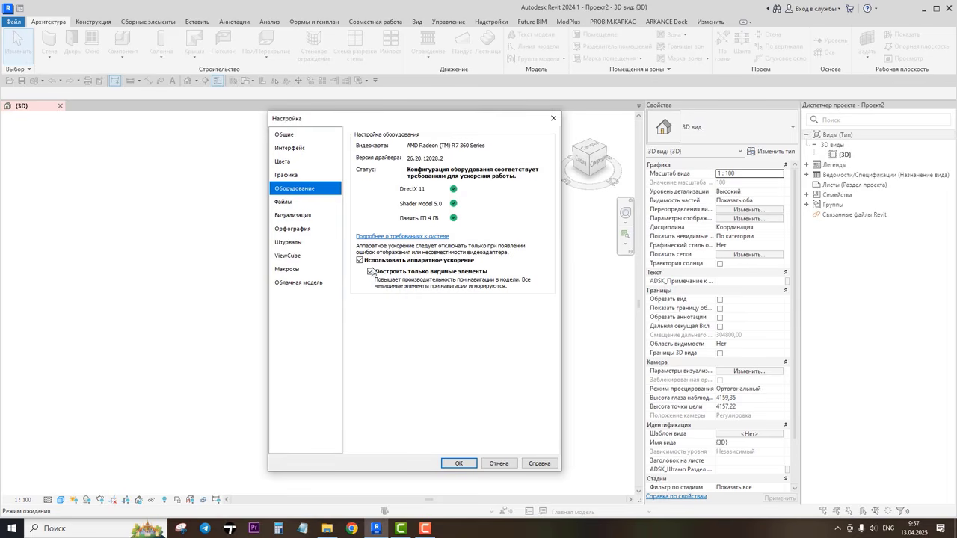
left_click(297, 203)
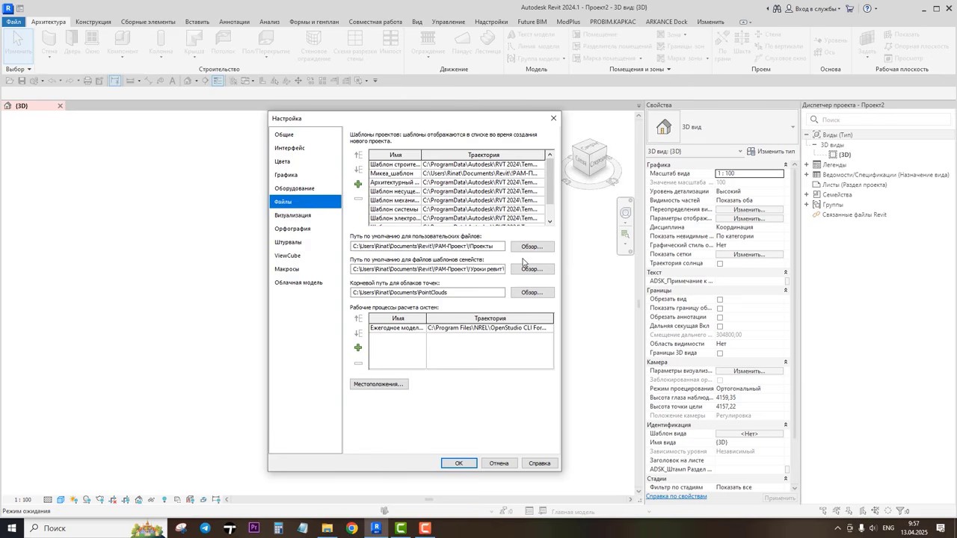
left_click(292, 216)
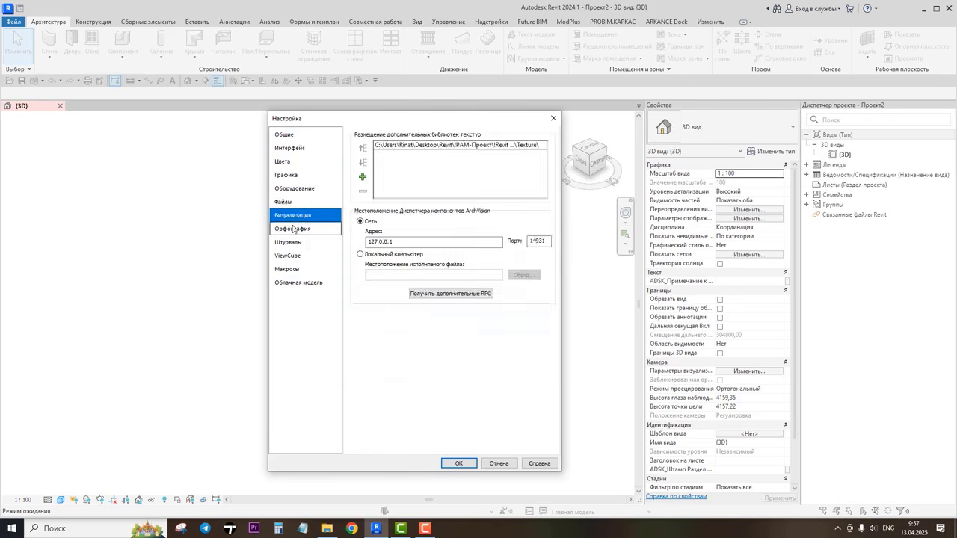
left_click(293, 228)
left_click(291, 241)
left_click(288, 255)
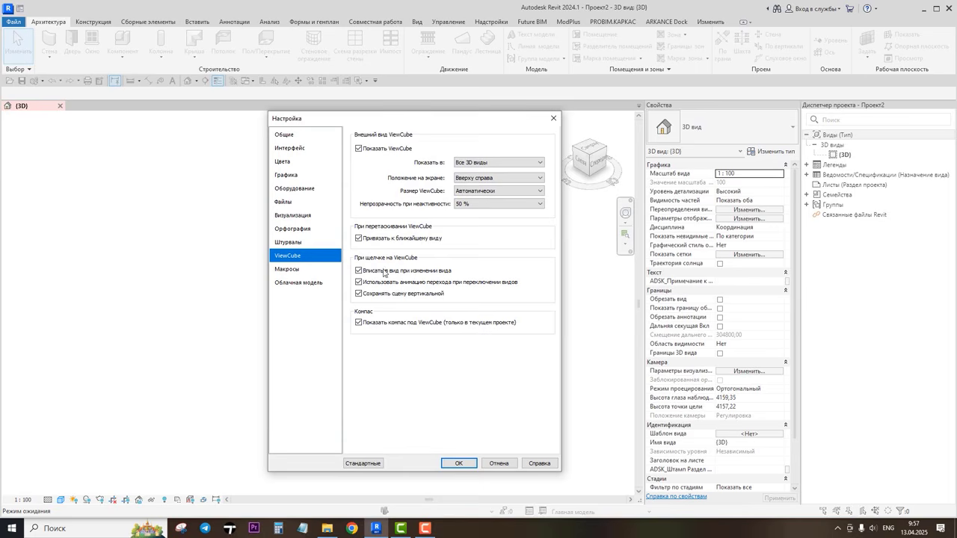
left_click(459, 464)
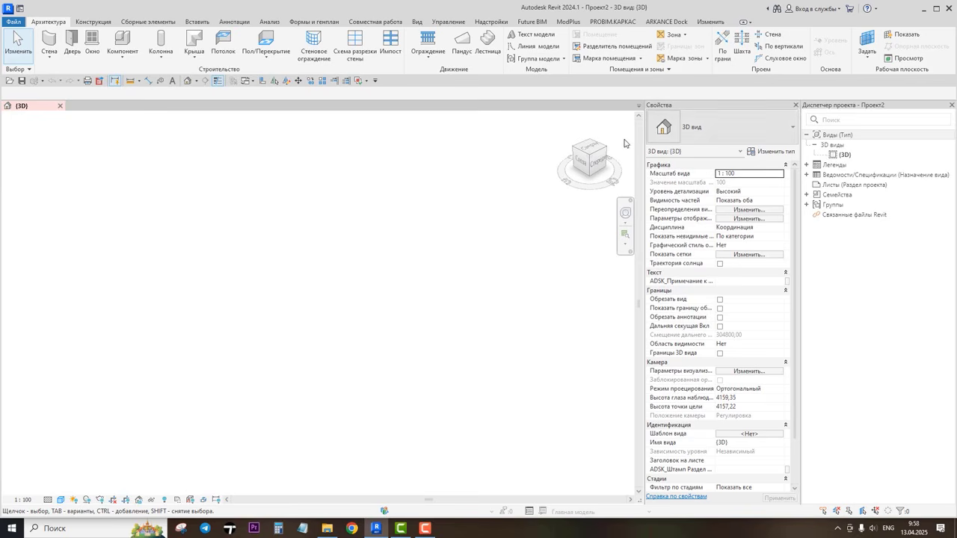
Step: Create a new floor plan view of type ПЭ_Модель for Уровень 0
left_click(416, 23)
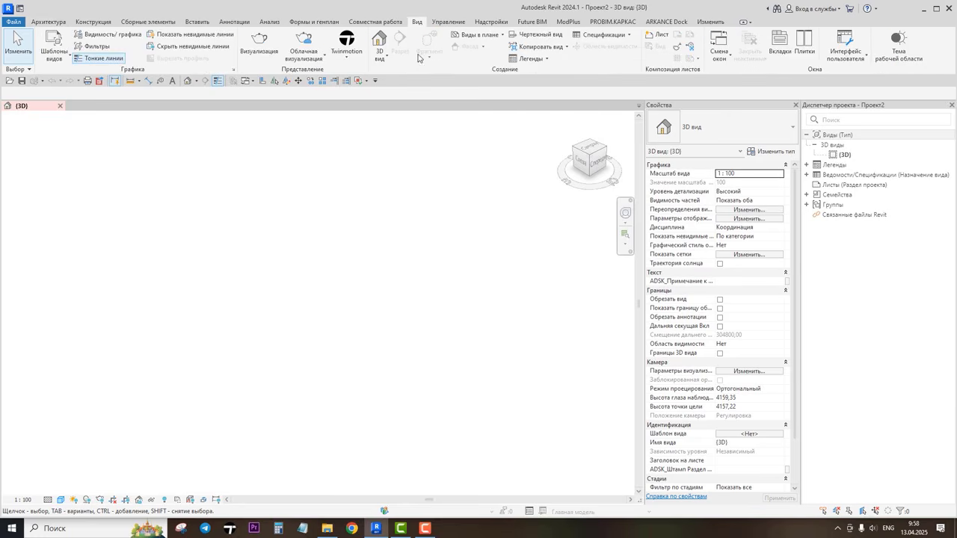
left_click(497, 36)
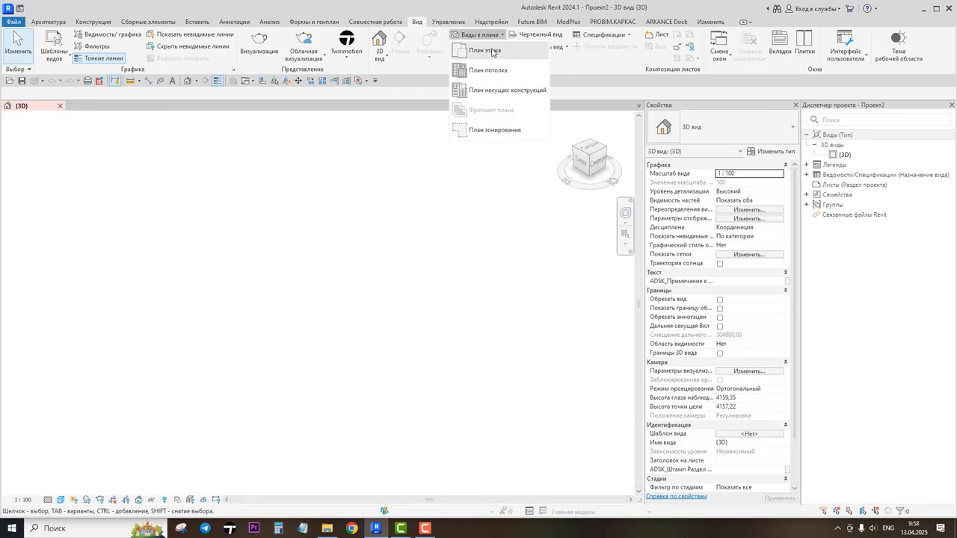
left_click(502, 54)
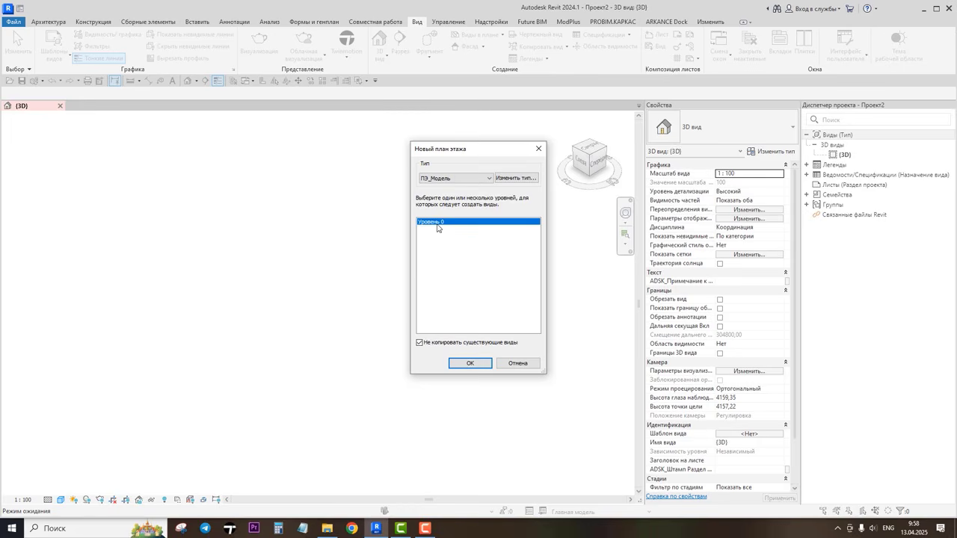
left_click(470, 364)
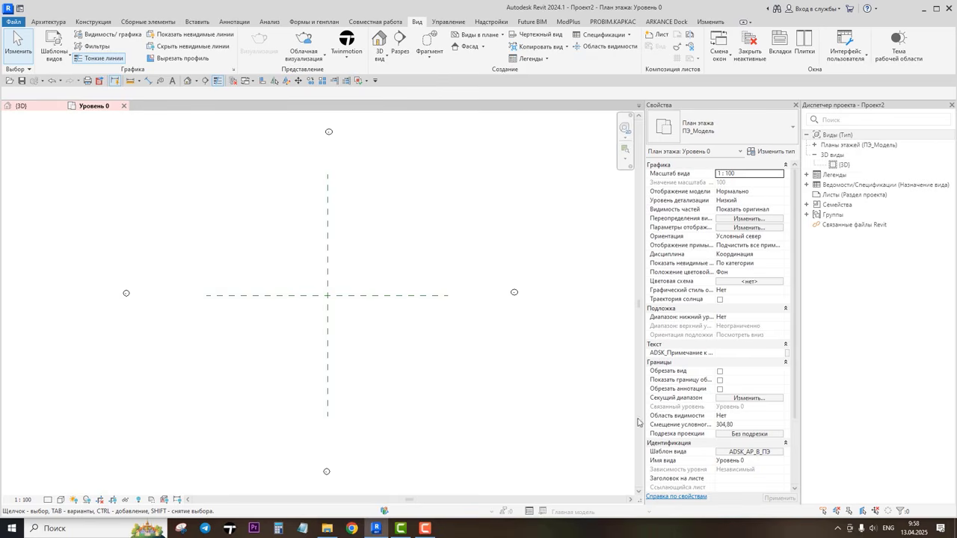
Step: Dock the Properties palette beside the Project Browser and adjust the widths of both panels
left_click_drag(695, 105, 191, 146)
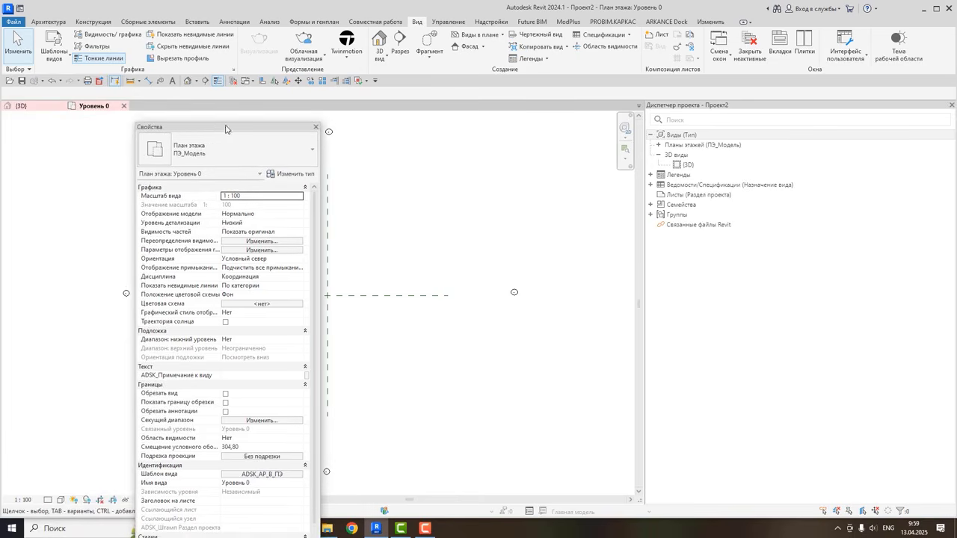
left_click_drag(261, 133, 654, 127)
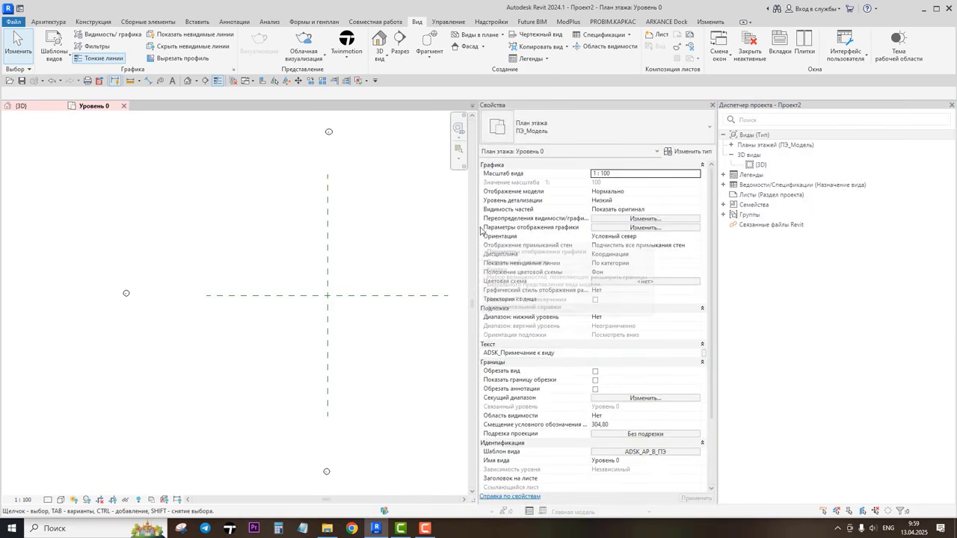
left_click_drag(479, 229, 589, 228)
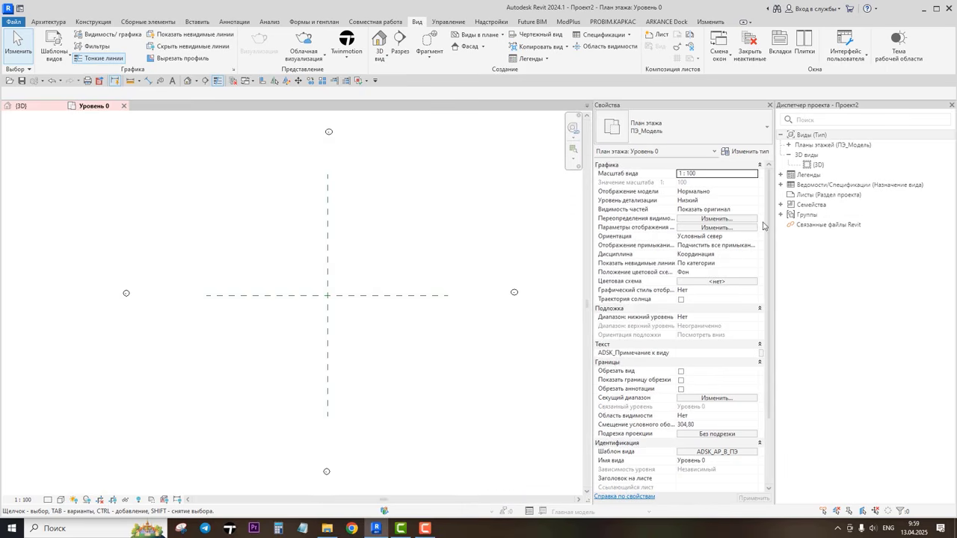
left_click_drag(774, 224, 807, 222)
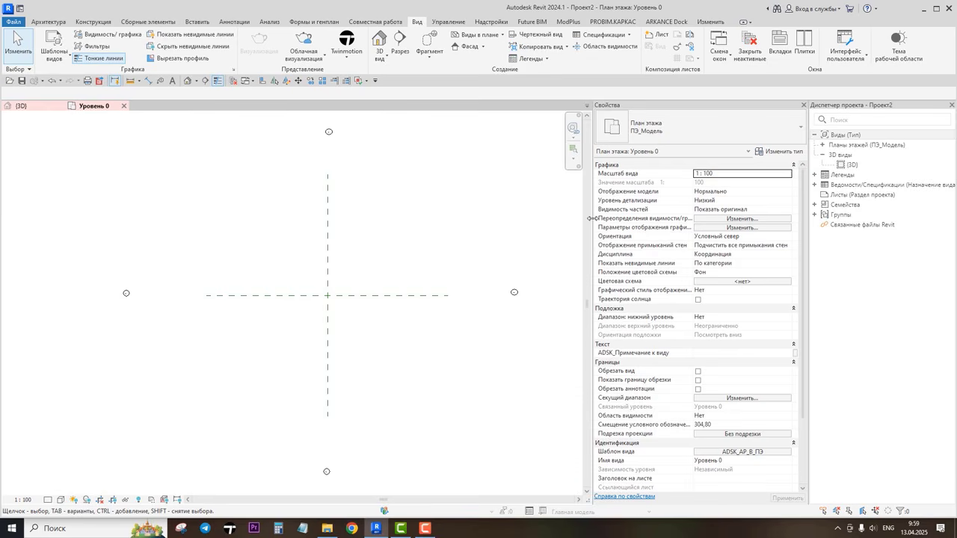
left_click_drag(591, 219, 654, 219)
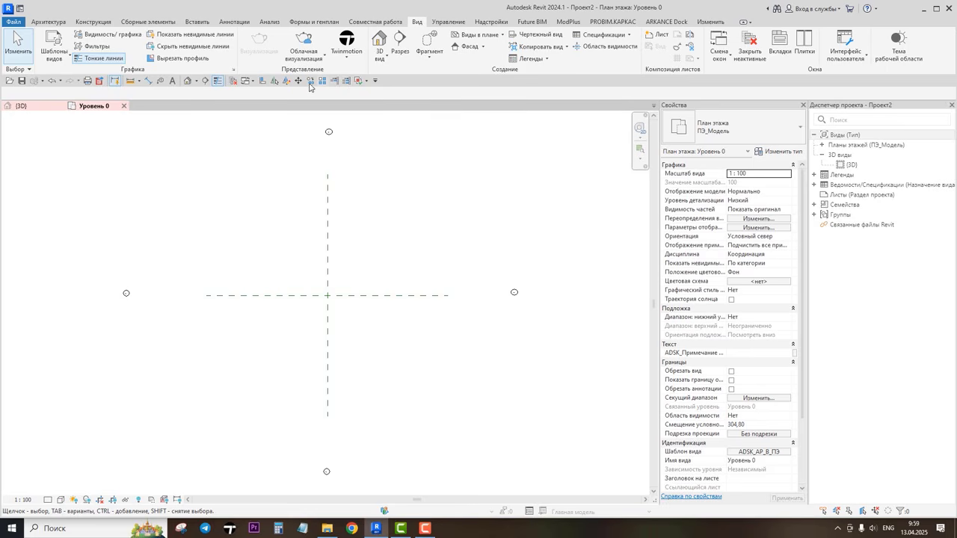
Step: Add the Door tool from the Architecture tab to the Quick Access Toolbar
left_click(53, 23)
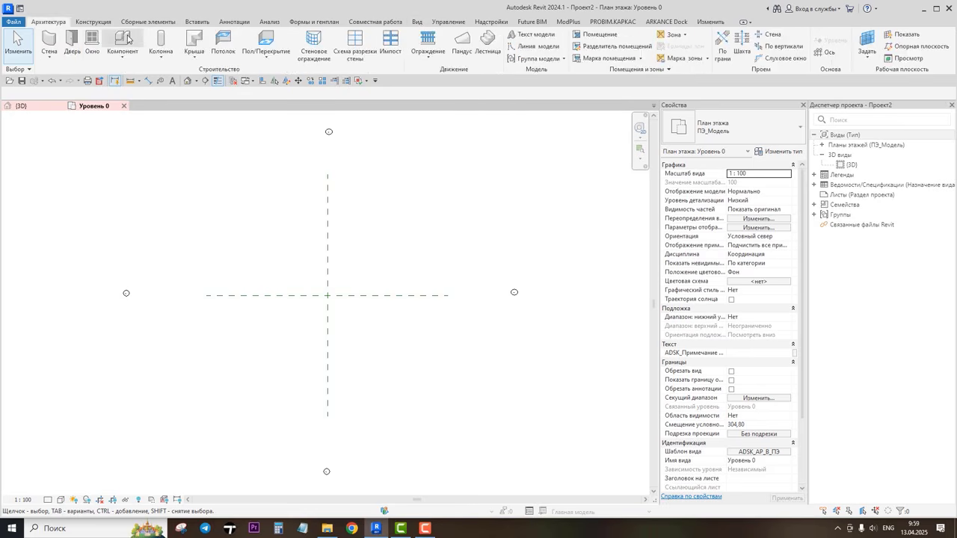
right_click(68, 42)
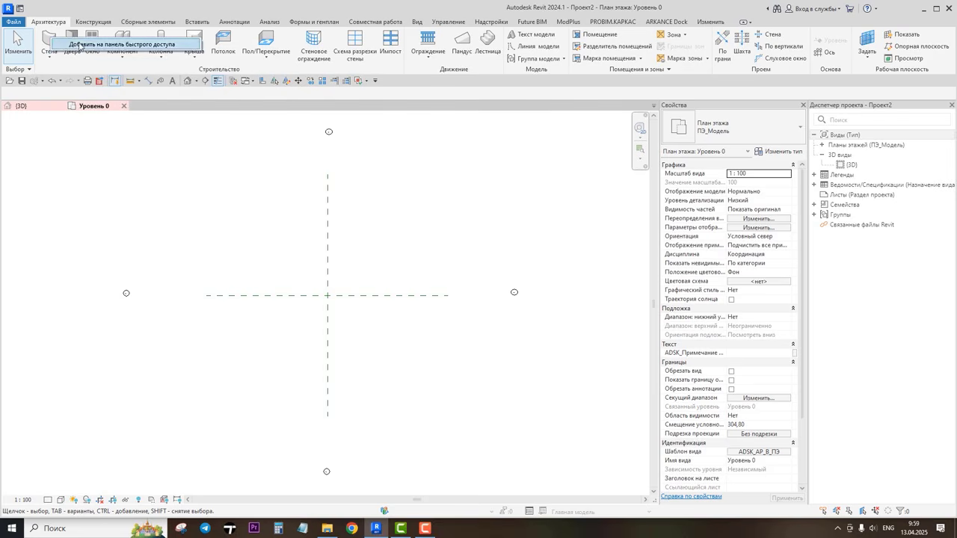
left_click(380, 151)
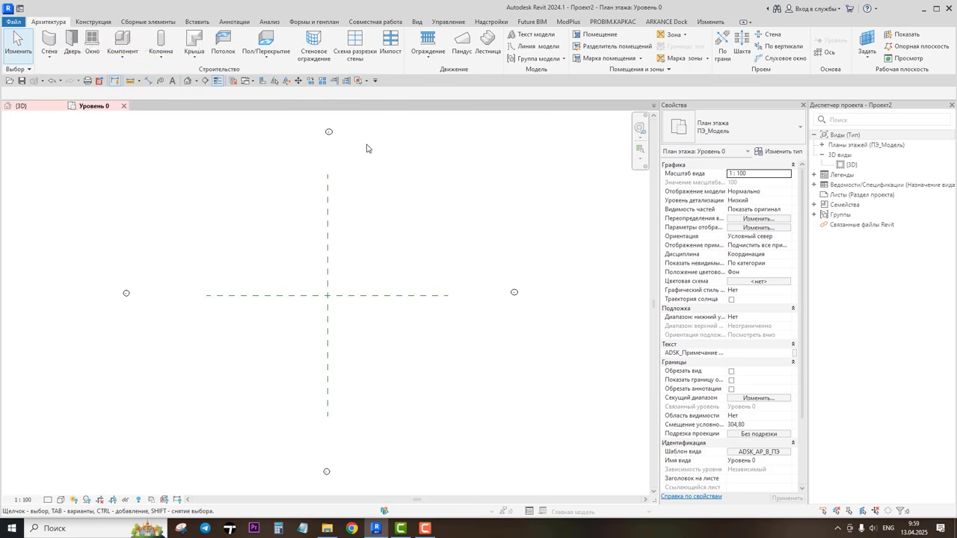
right_click(355, 81)
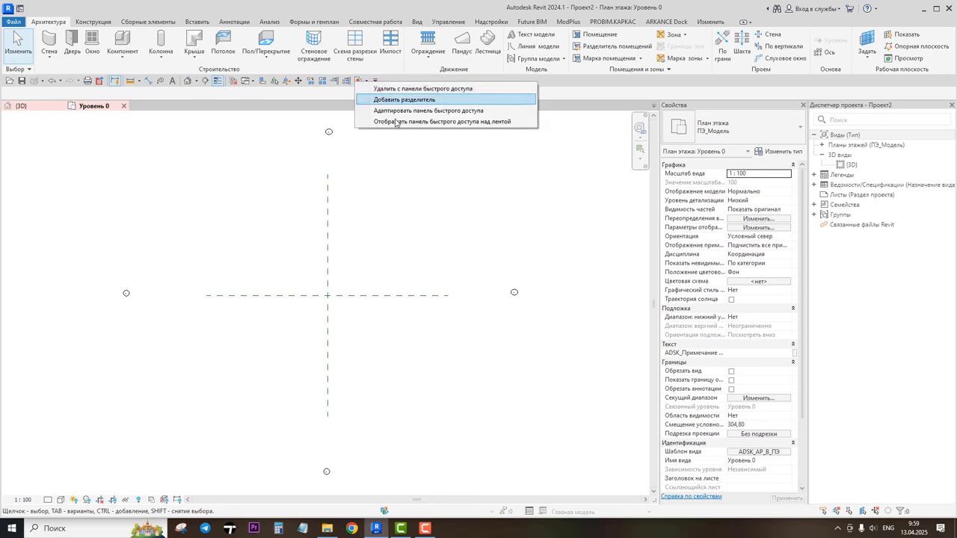
left_click(415, 174)
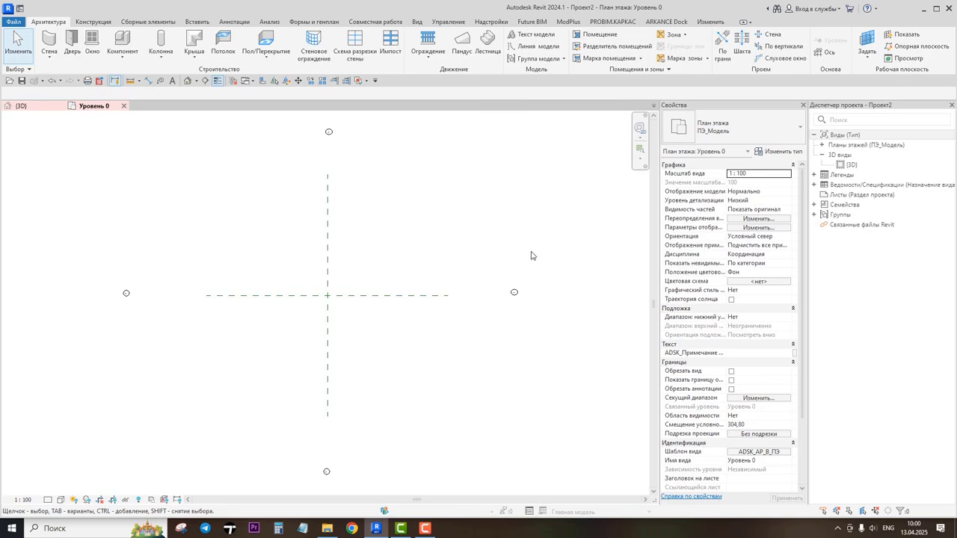
Step: Expand the floor plans in the Project Browser and rename the Уровень 0 plan to План_1 Этаж
left_click(823, 148)
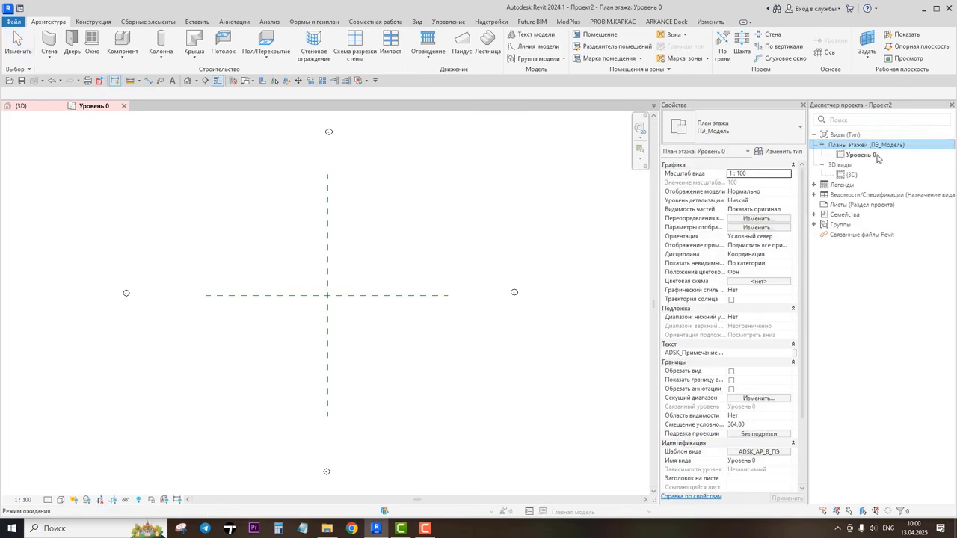
left_click(859, 156)
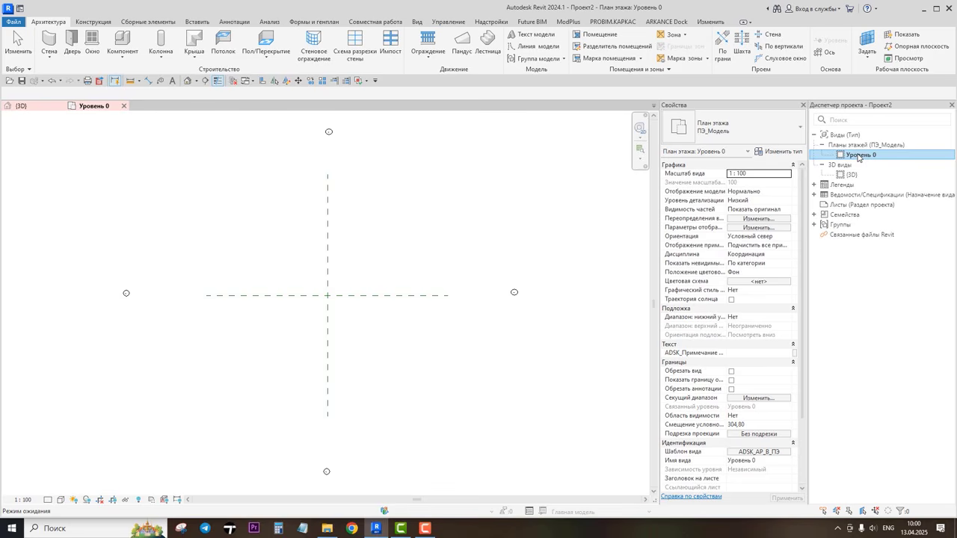
right_click(858, 157)
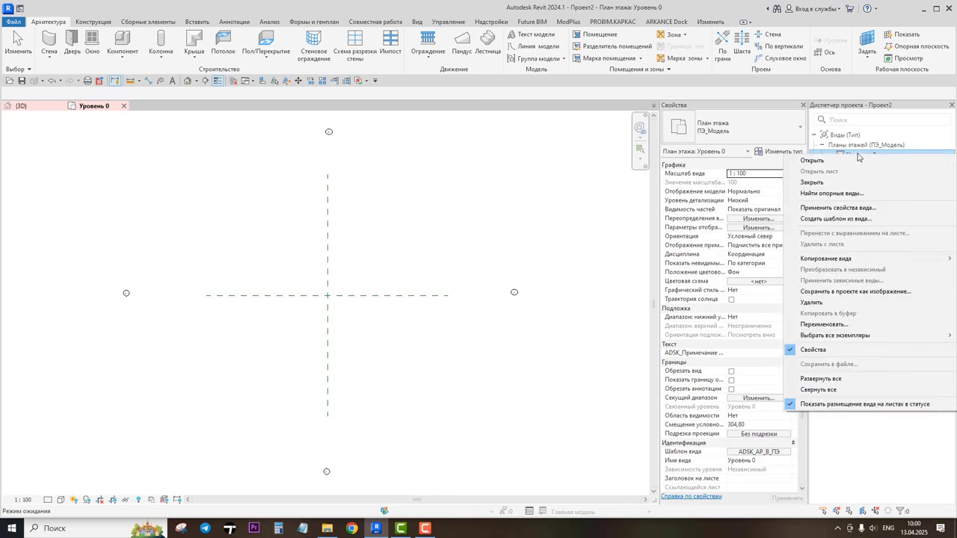
left_click(858, 156)
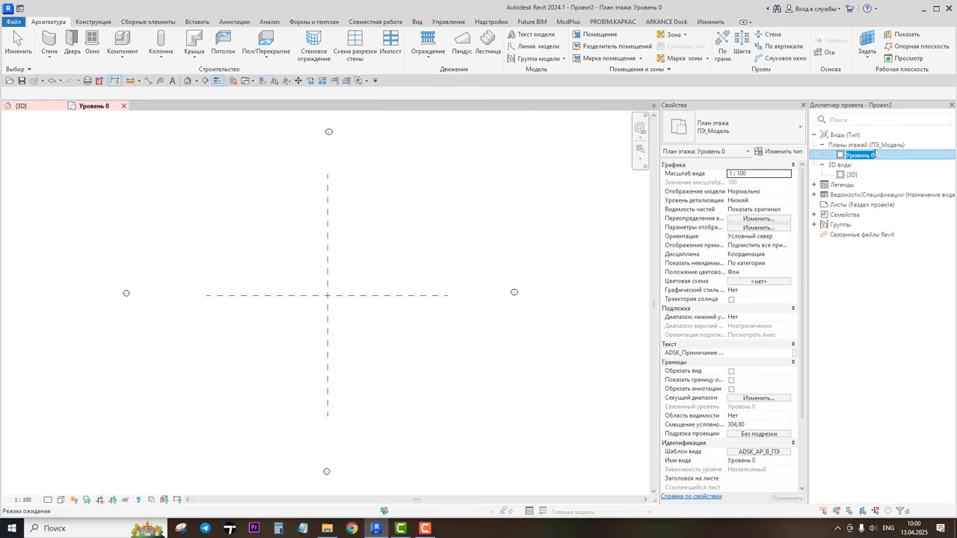
type("\"п")
key("Return")
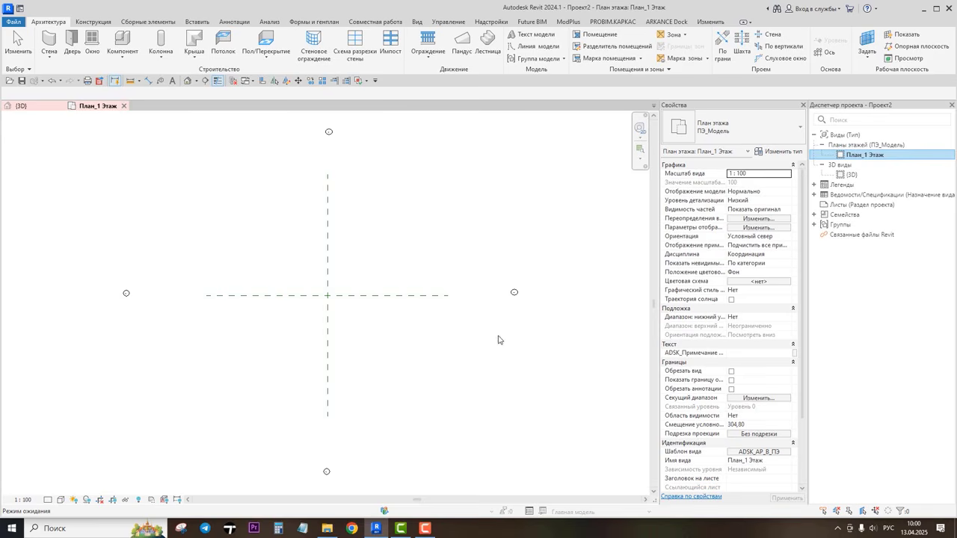
Step: Select the east elevation marker and zoom and pan around the plan to examine the markers and reference planes
left_click(514, 295)
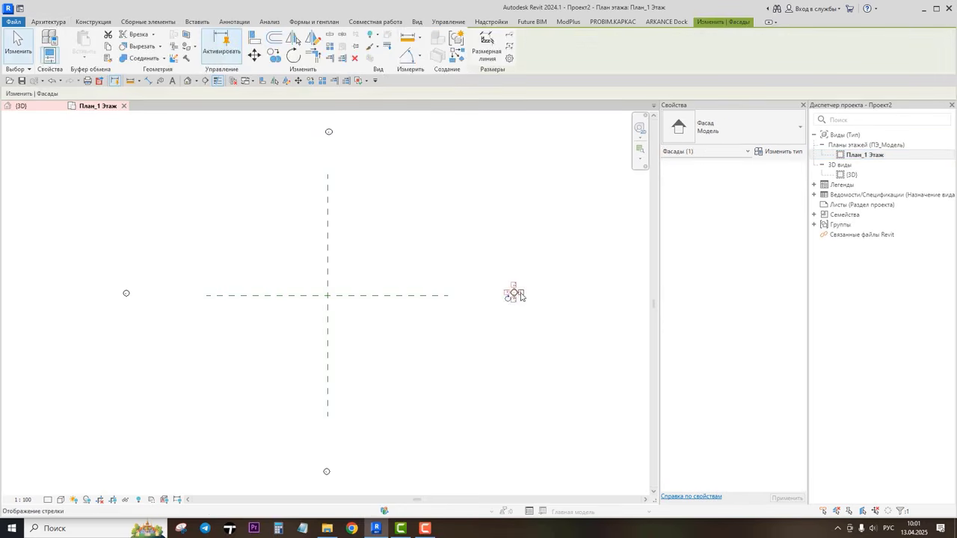
scroll(521, 296, "up", 5)
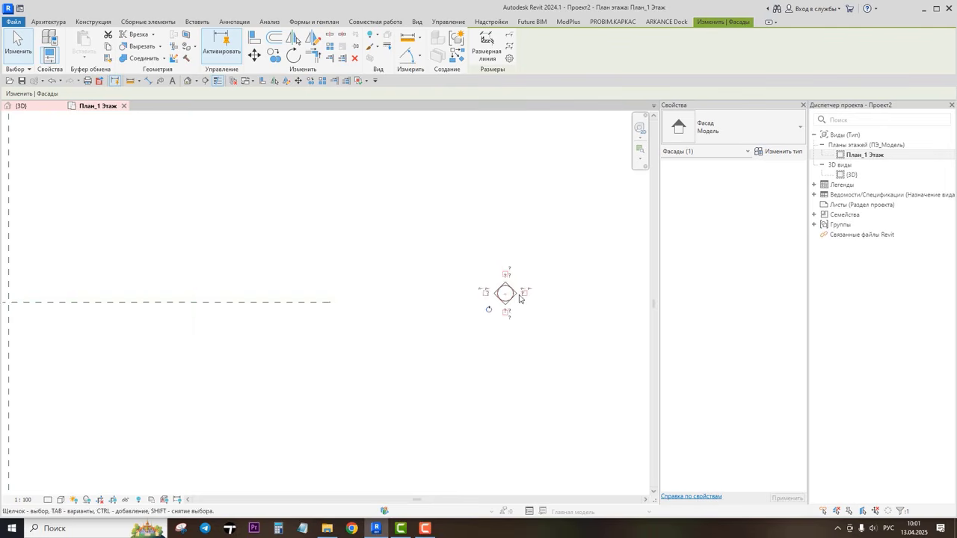
scroll(517, 295, "up", 3)
left_click(523, 327)
scroll(393, 284, "down", 5)
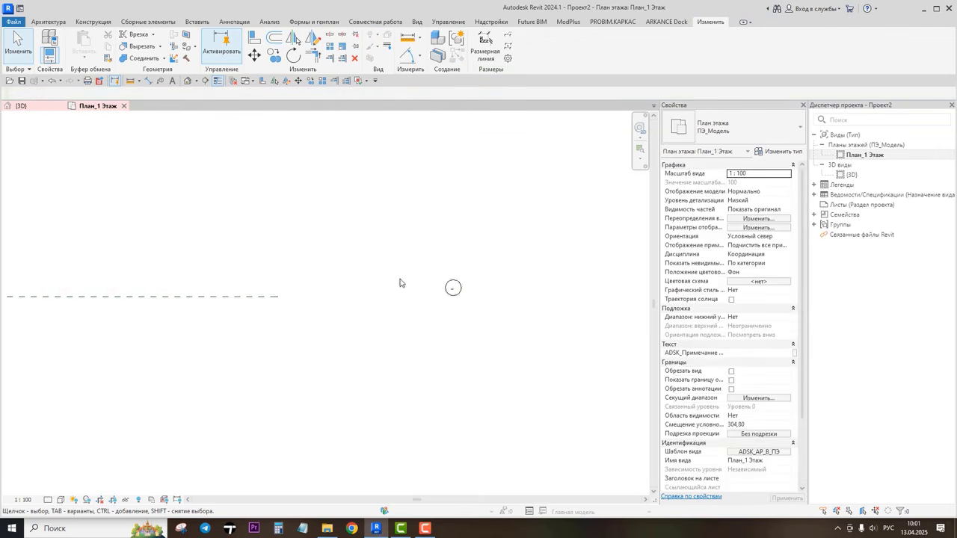
middle_click_drag(341, 259, 398, 266)
scroll(339, 246, "up", 5)
scroll(343, 259, "down", 4)
scroll(362, 274, "up", 3)
scroll(362, 271, "down", 5)
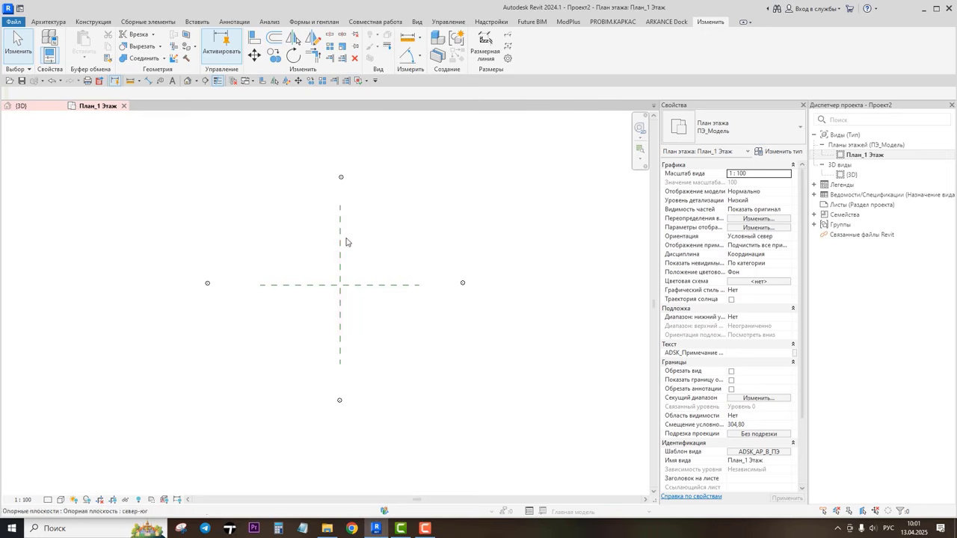
scroll(331, 237, "up", 1)
scroll(333, 283, "up", 5)
scroll(320, 257, "down", 5)
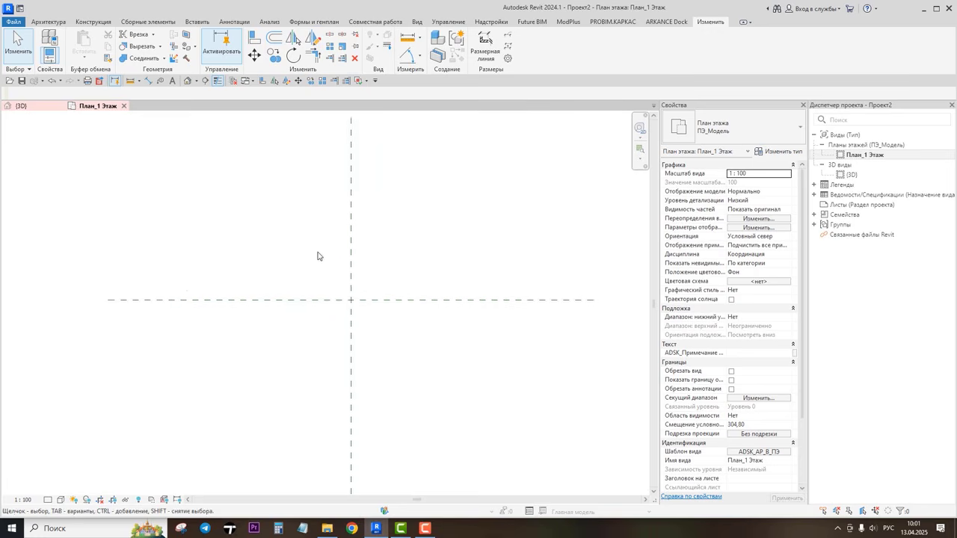
scroll(326, 255, "up", 3)
scroll(305, 235, "down", 1)
scroll(304, 234, "down", 5)
middle_click_drag(303, 234, 535, 433)
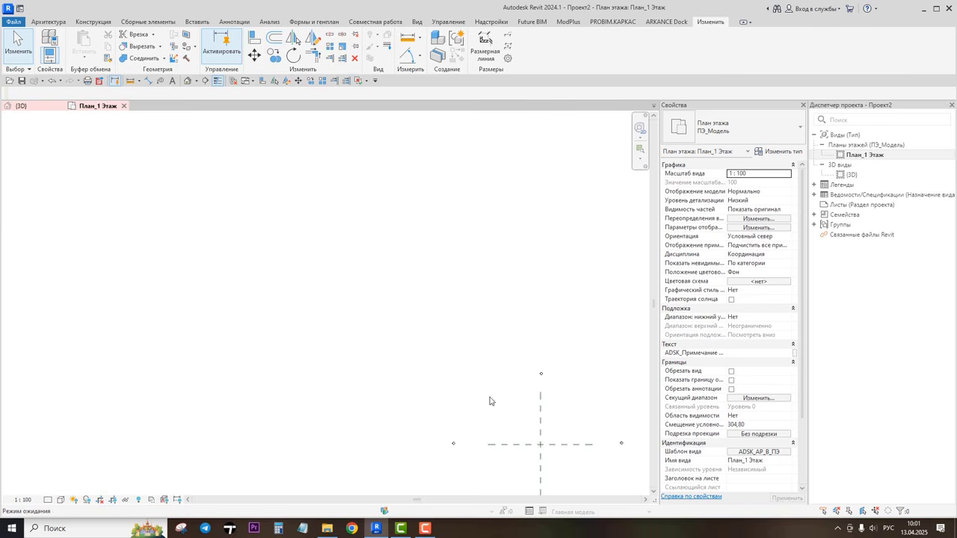
scroll(488, 397, "up", 5)
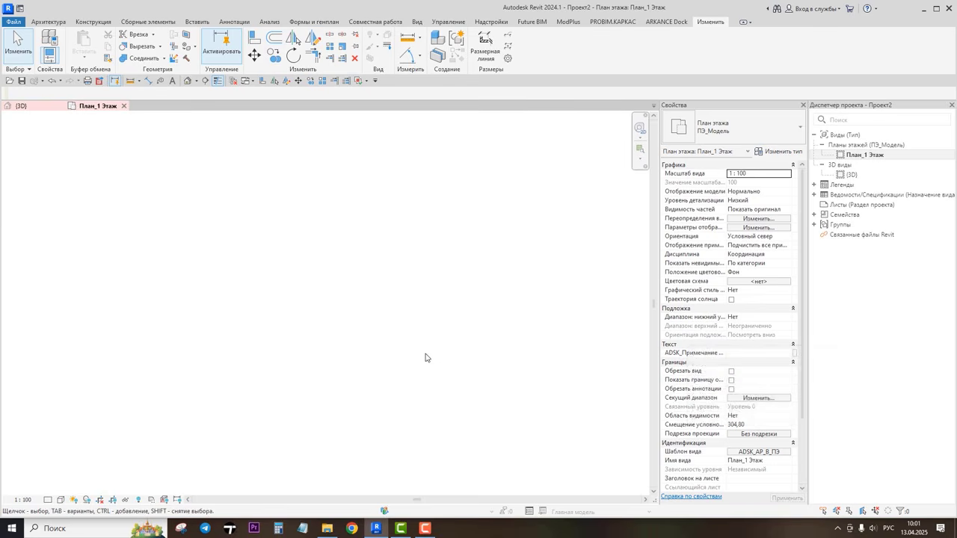
Step: Fit the plan in the view and activate the west-facing elevation arrow on the east elevation marker
right_click(321, 244)
left_click(358, 368)
left_click(522, 293)
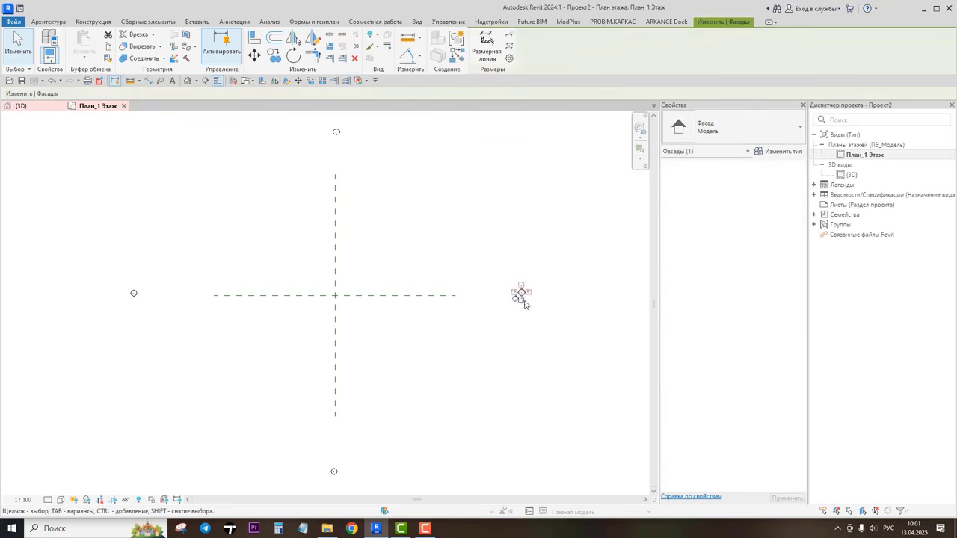
scroll(524, 303, "up", 5)
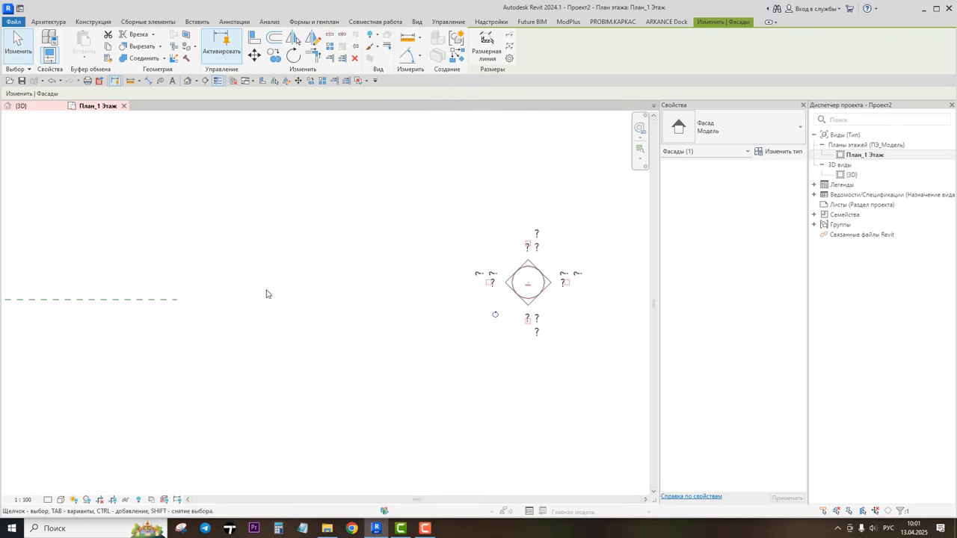
left_click(490, 283)
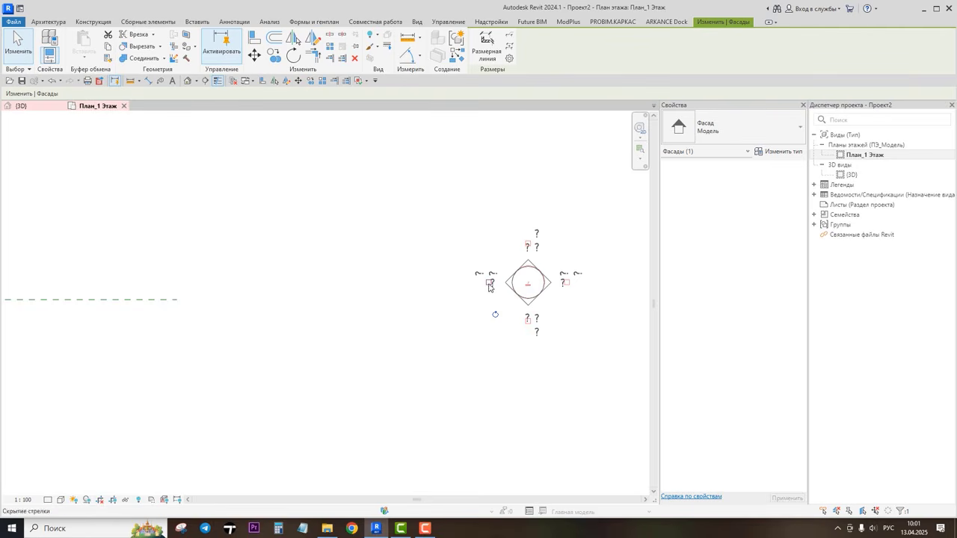
left_click(428, 343)
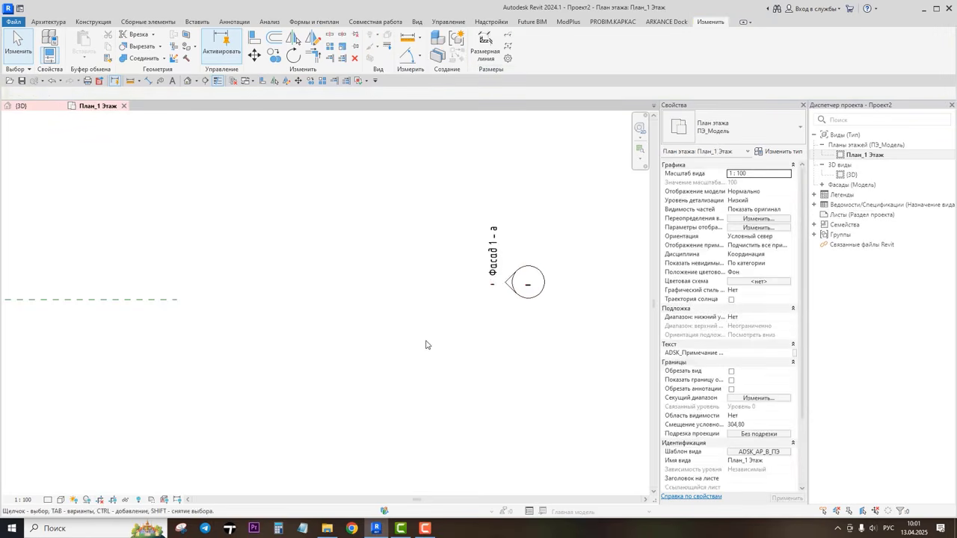
Step: Rename the east marker's elevation view to Фасад Восток (Проект)
left_click(492, 254)
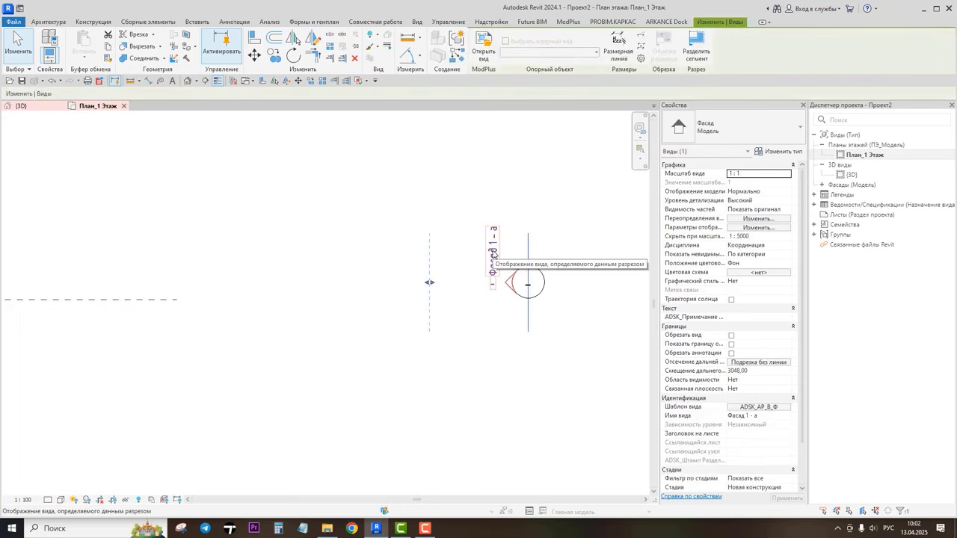
left_click(765, 416)
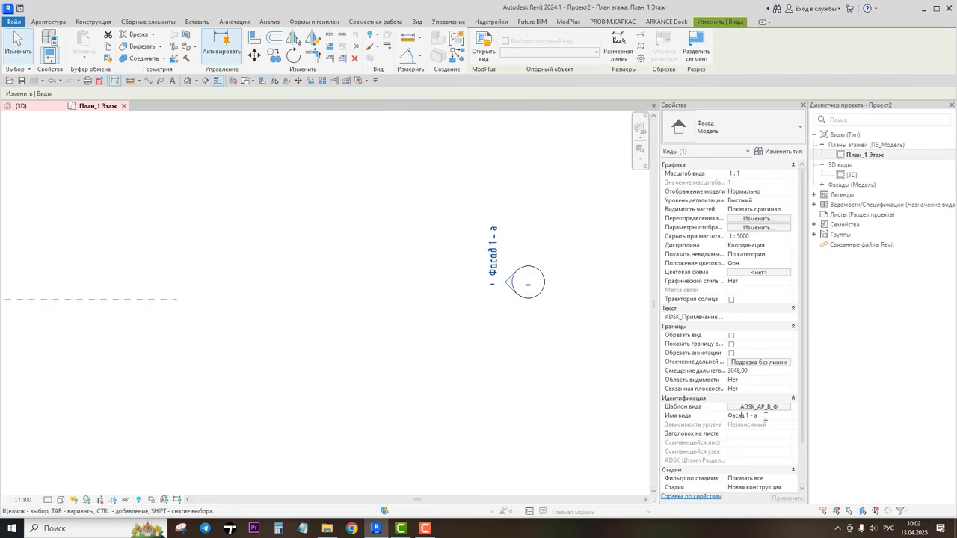
left_click_drag(765, 416, 698, 425)
type("Ф")
left_click(614, 384)
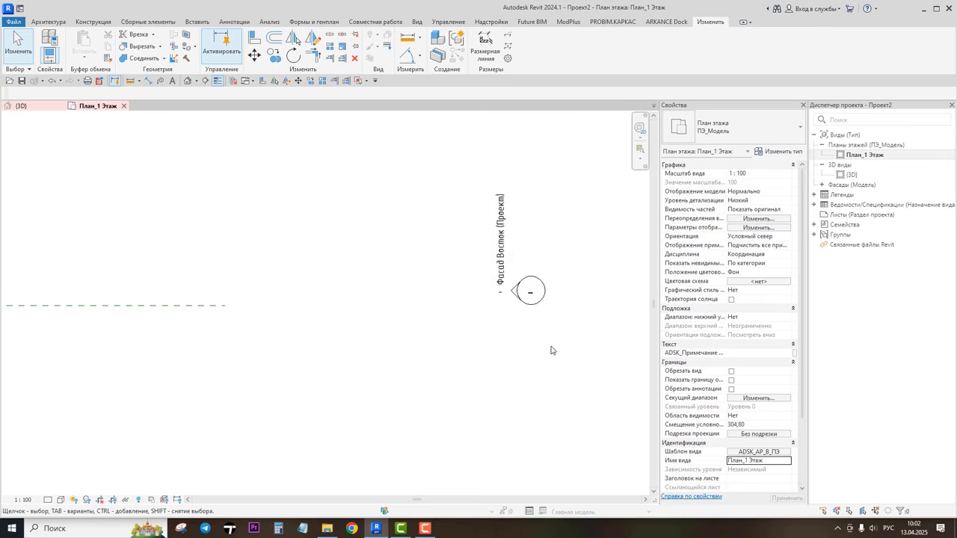
Step: Activate the south-facing elevation arrow on the north elevation marker
scroll(549, 348, "down", 5)
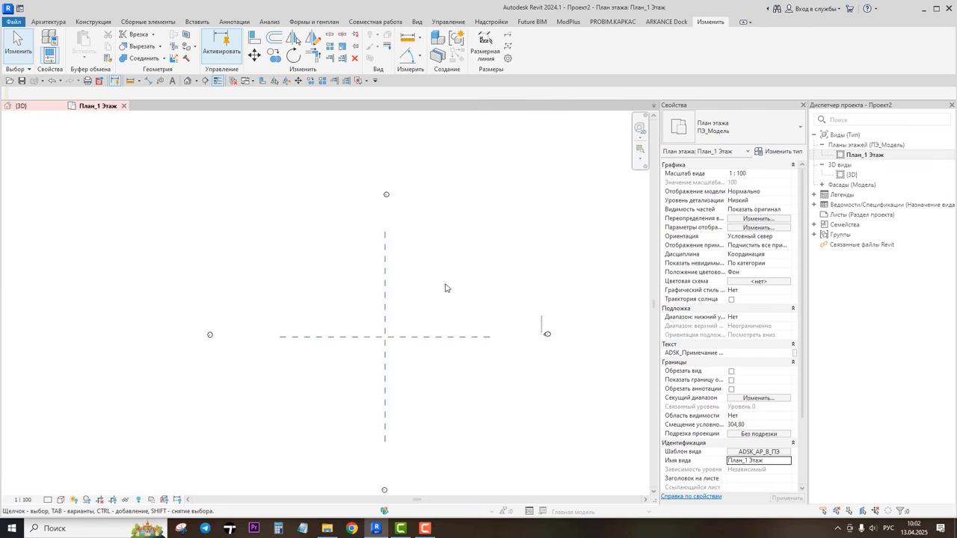
left_click(386, 196)
left_click(385, 200)
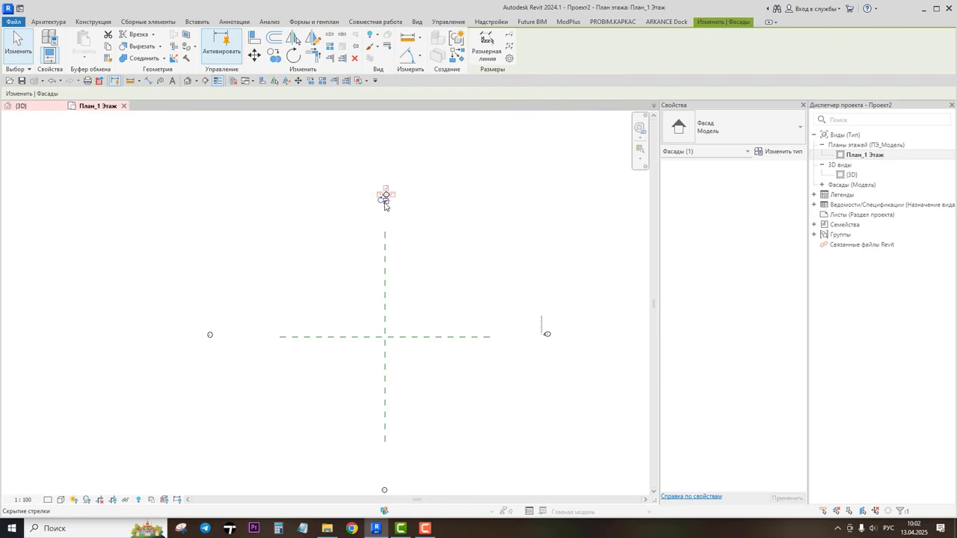
scroll(385, 202, "up", 2)
left_click(411, 202)
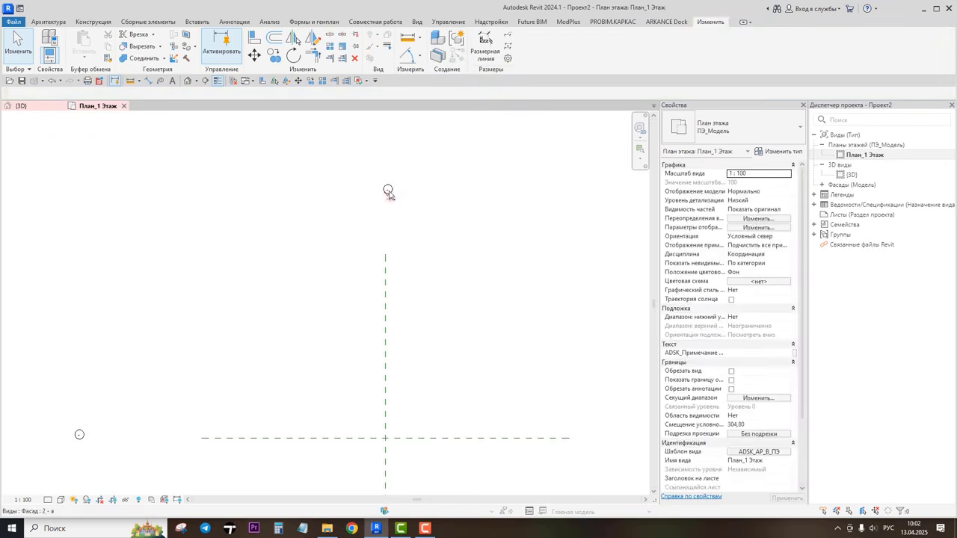
left_click(389, 189)
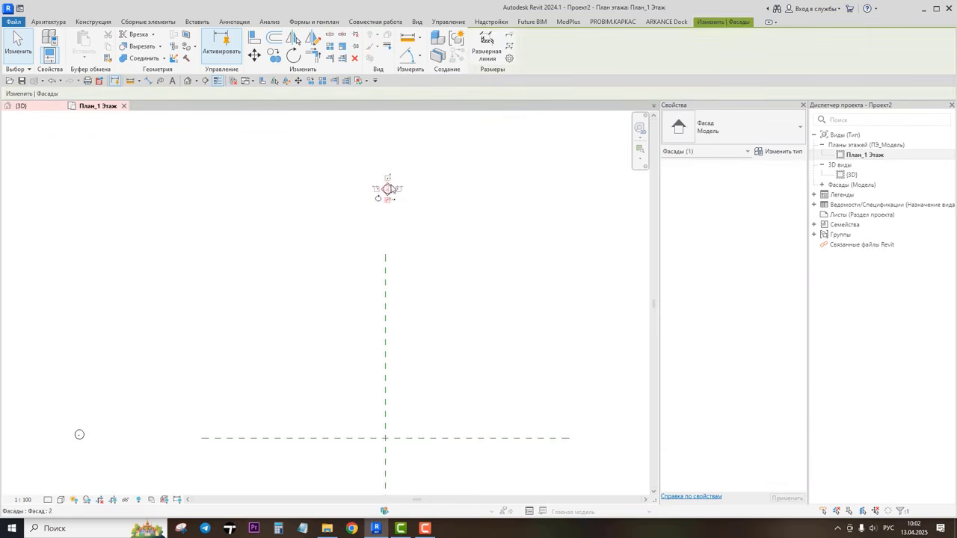
left_click(397, 211)
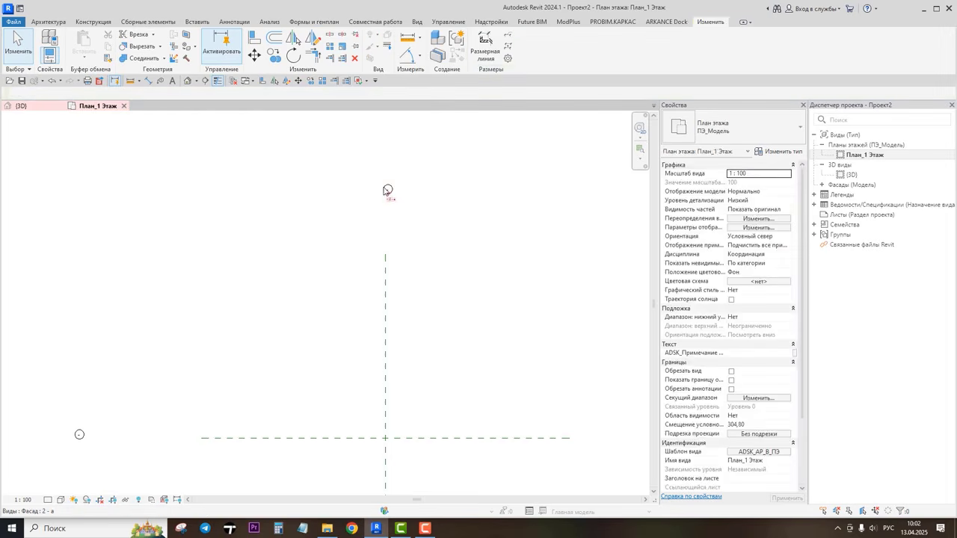
Step: Rename the north marker's elevation view to Фасад Север (Проект) and apply
scroll(386, 191, "up", 3)
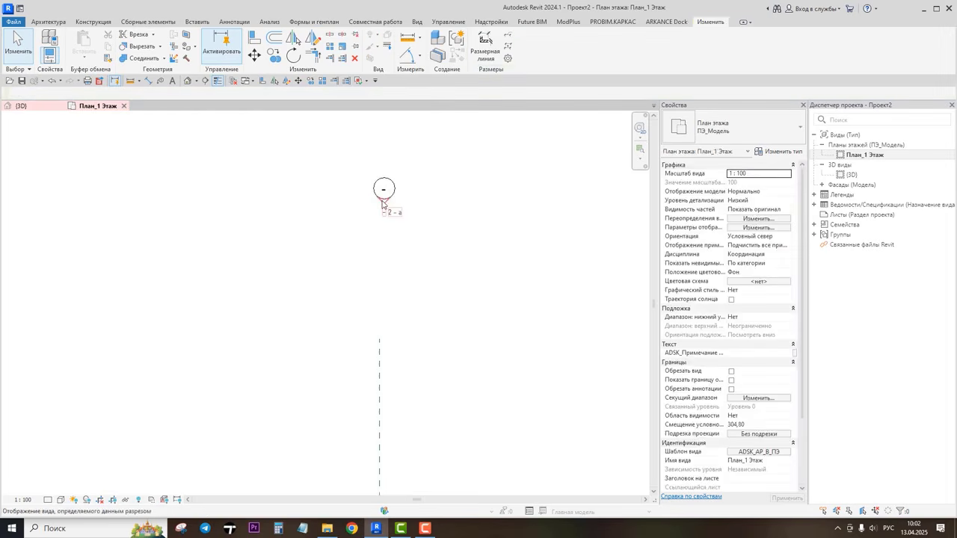
left_click(382, 203)
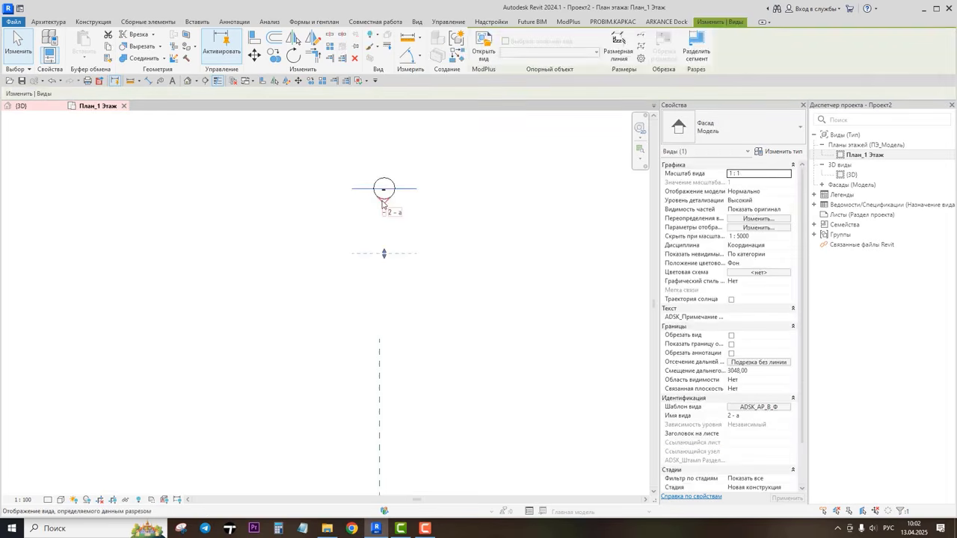
left_click(747, 417)
left_click_drag(744, 415, 724, 415)
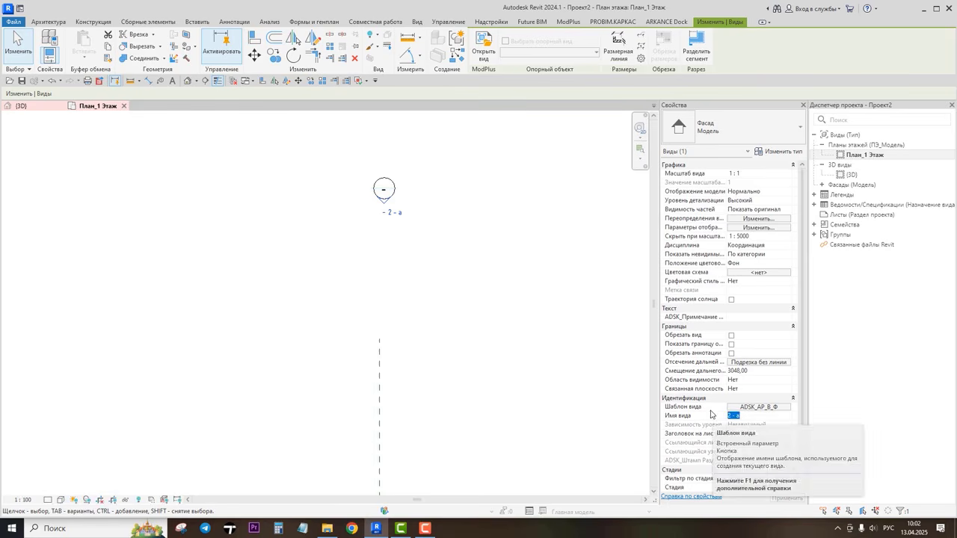
type("Фасад Север (Проект")
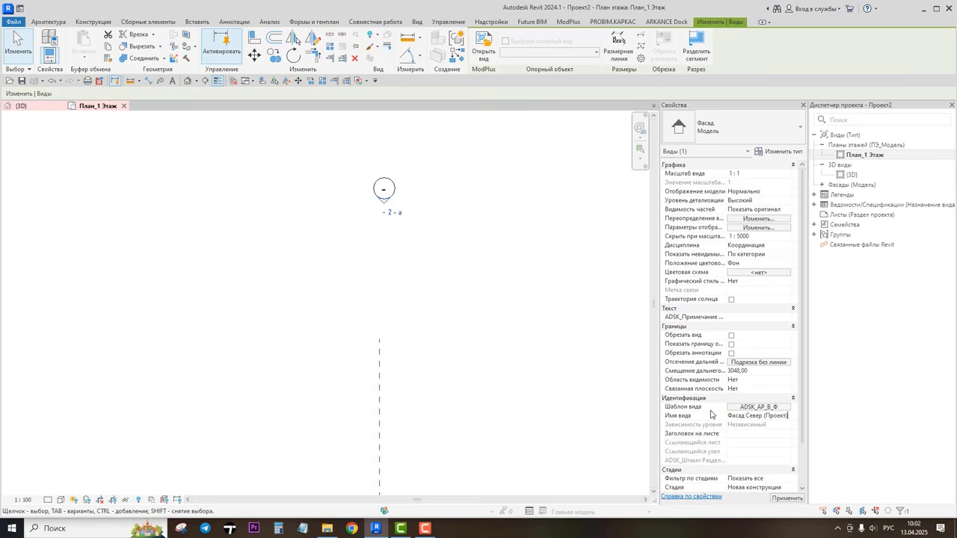
left_click(787, 497)
Step: Create the elevation view on the west marker and name it Фасад Запад (Проект)
scroll(378, 403, "down", 3)
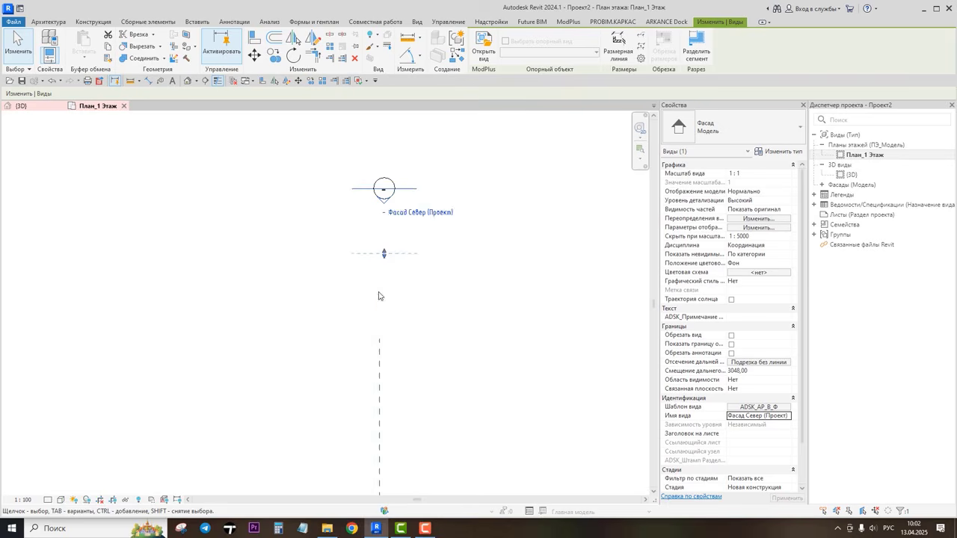
middle_click_drag(377, 406, 395, 292)
scroll(190, 311, "up", 3)
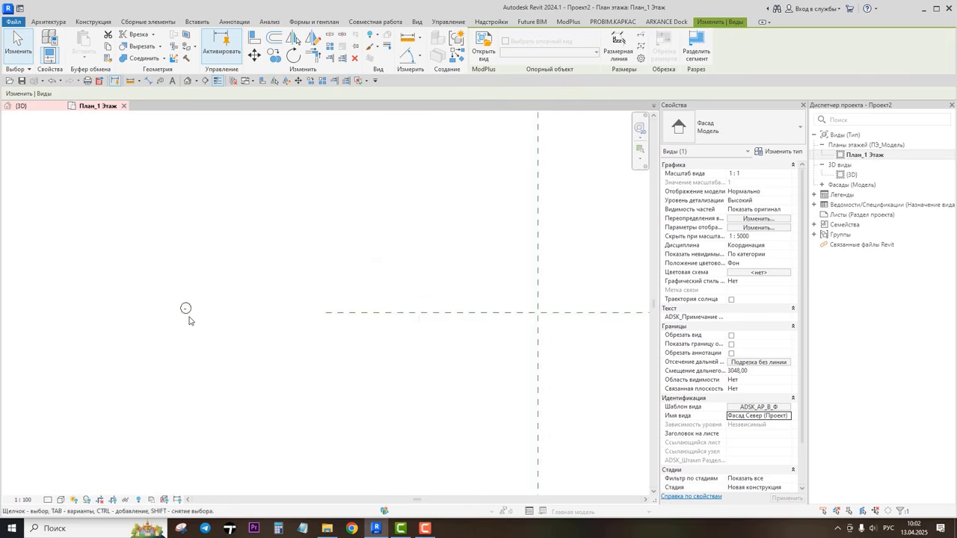
left_click(188, 317)
scroll(191, 309, "up", 4)
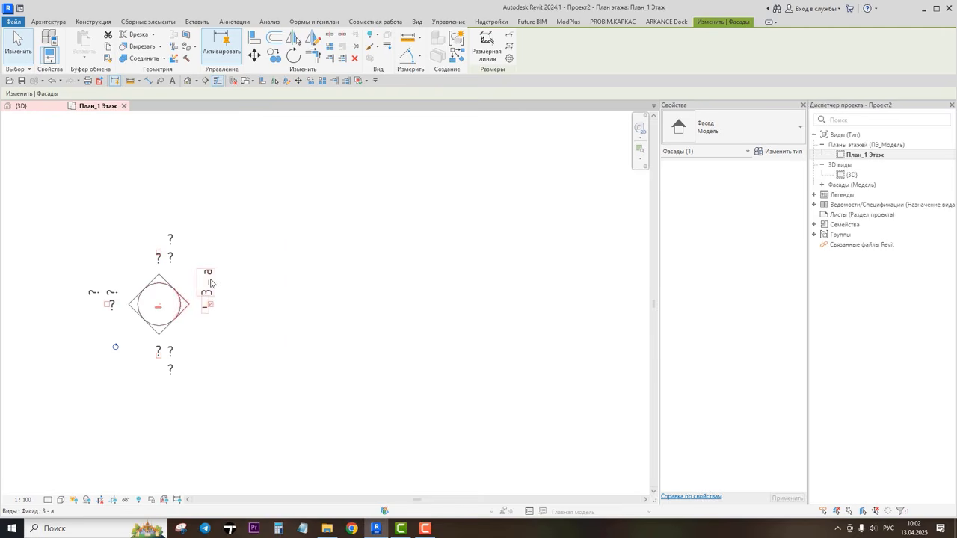
left_click(211, 282)
left_click(736, 417)
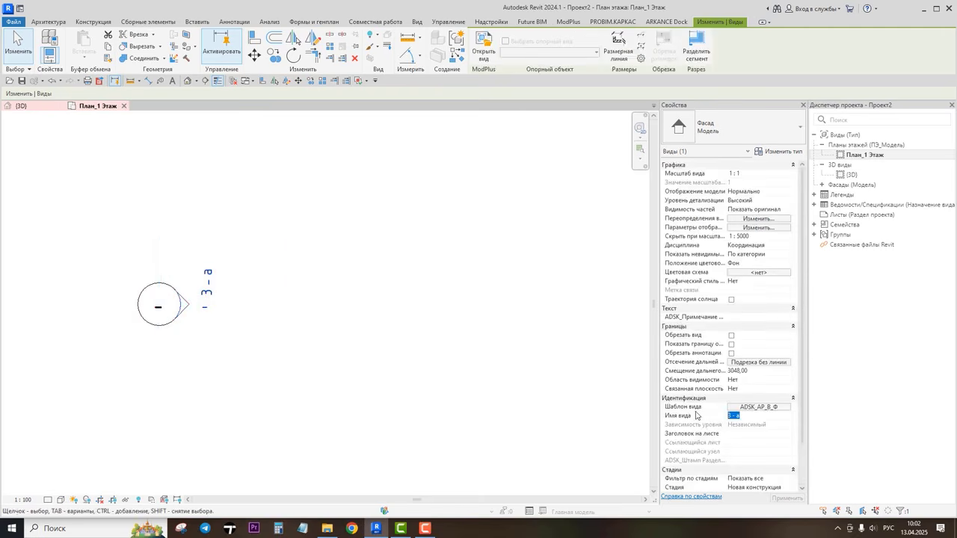
type("Ф")
type("асад Запад (Проект)")
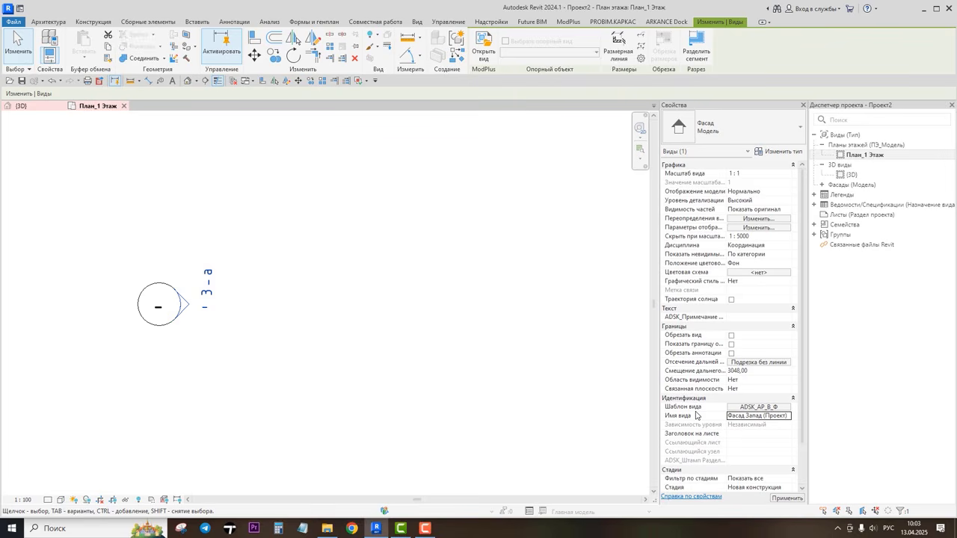
Step: Create the elevation view on the south marker and name it Фасад Юг (Проект)
scroll(310, 313, "down", 9)
mouse_move(461, 390)
middle_mouse_down()
mouse_move(335, 342)
mouse_move(239, 289)
middle_mouse_up()
middle_click_drag(408, 364, 376, 266)
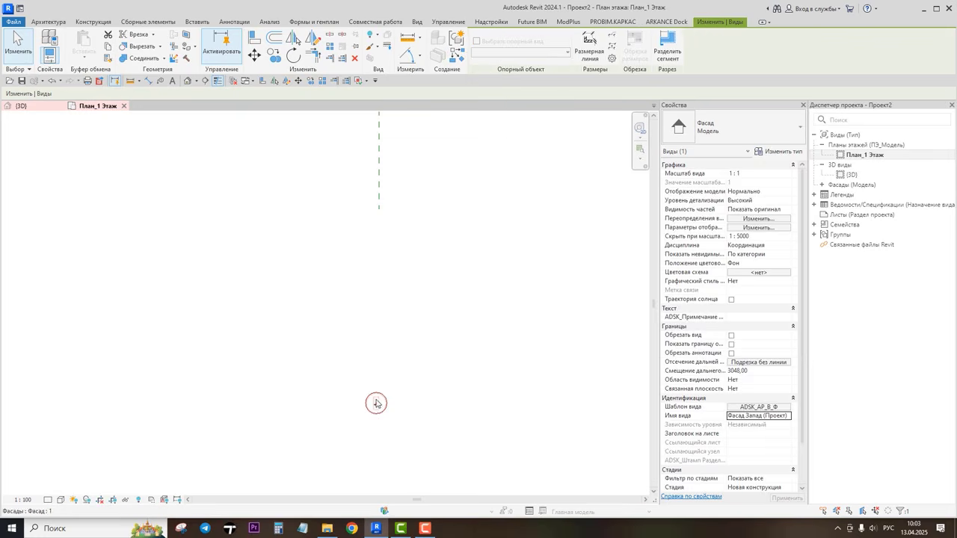
left_click(376, 401)
scroll(386, 384, "up", 4)
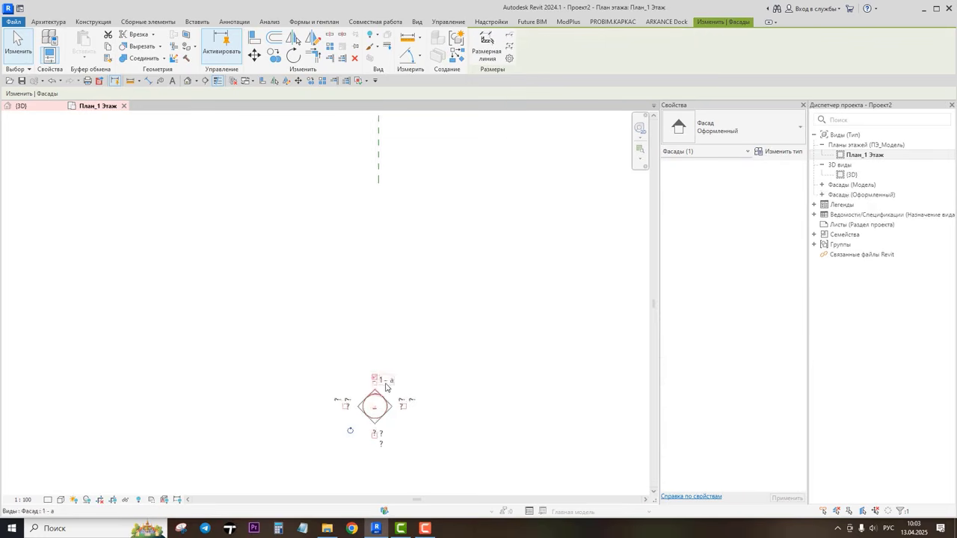
left_click(387, 384)
left_click(745, 416)
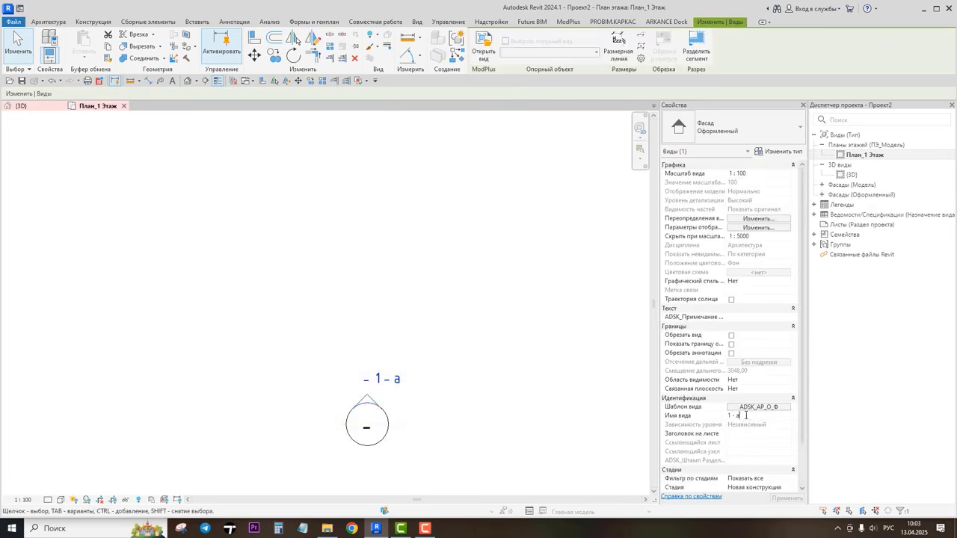
type("Фасад Юг (Проект")
left_click(775, 499)
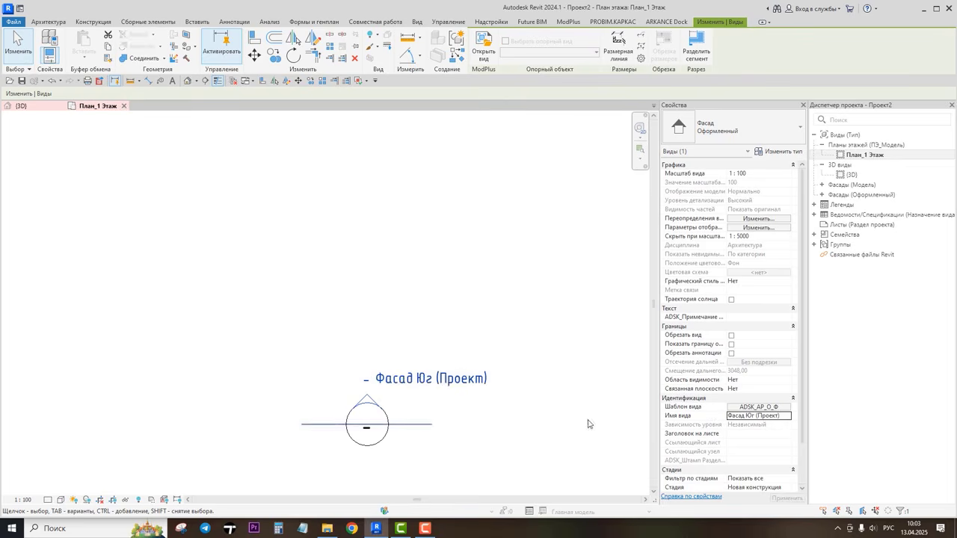
Step: Open the Фасад Юг (Проект) elevation view and change its view type to Модель
scroll(425, 358, "down", 2)
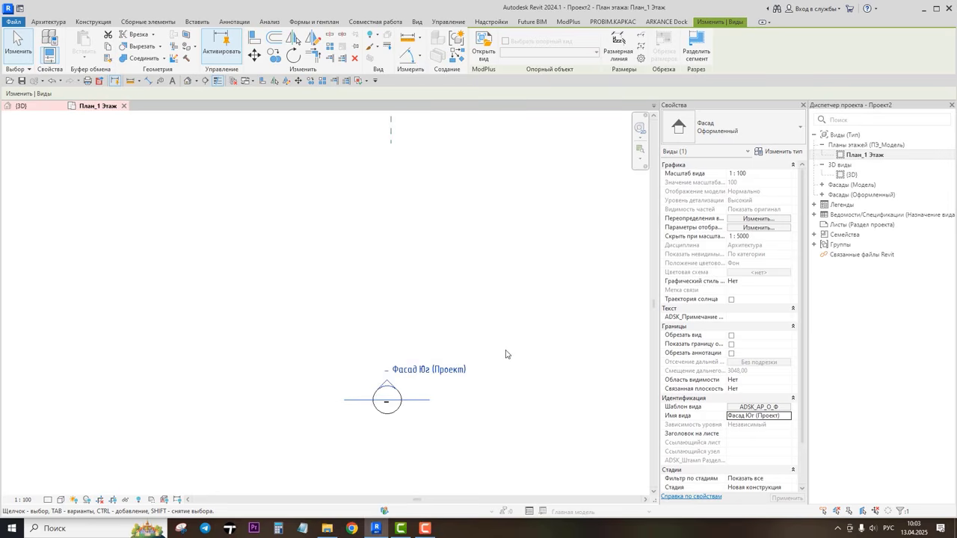
right_click(261, 230)
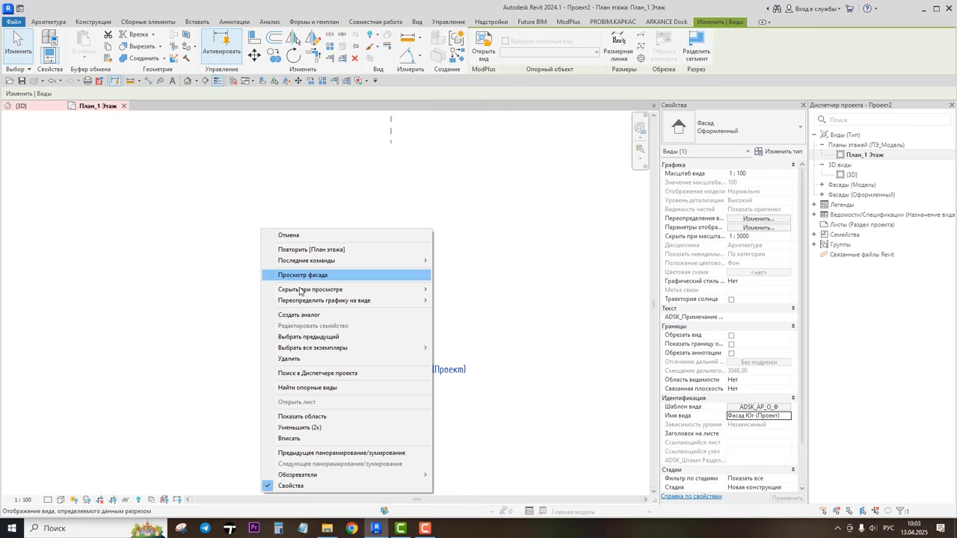
left_click(290, 438)
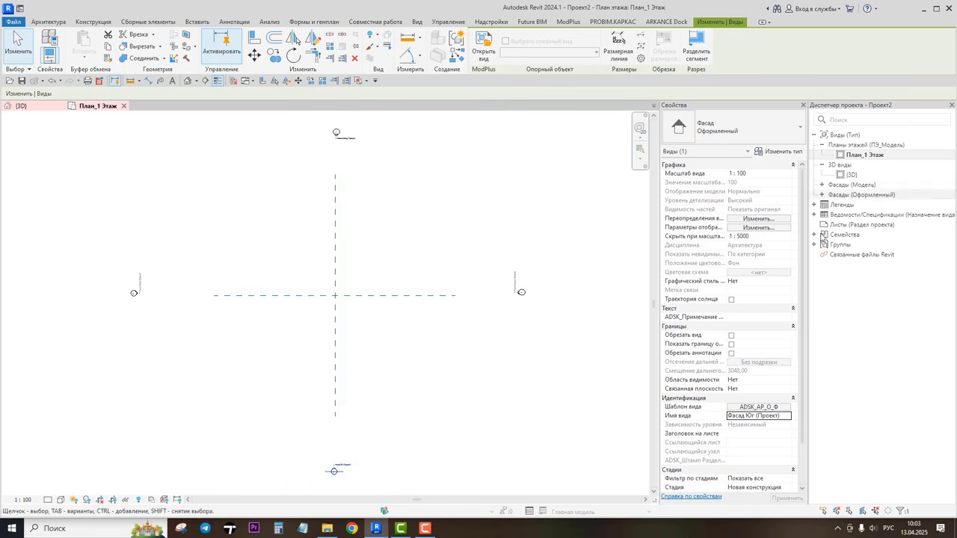
left_click(822, 186)
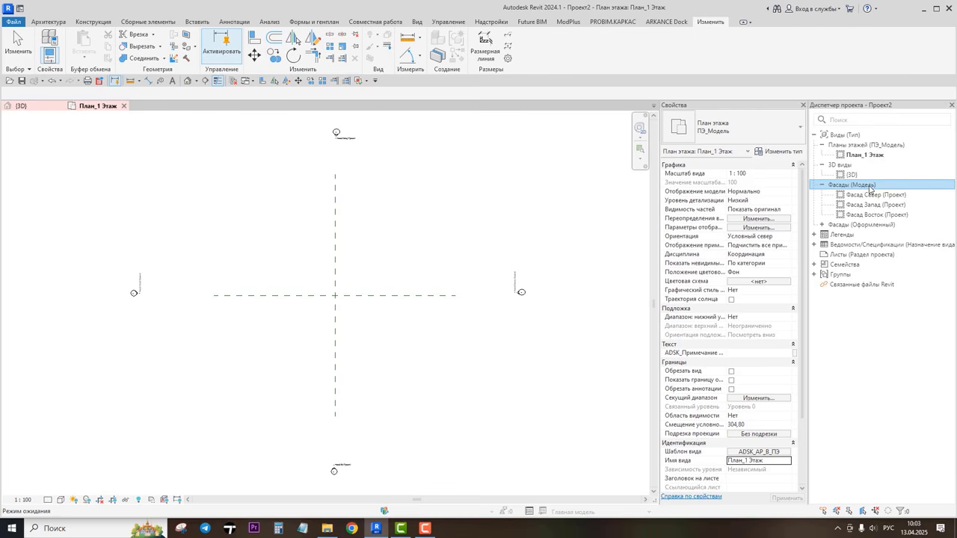
left_click(823, 225)
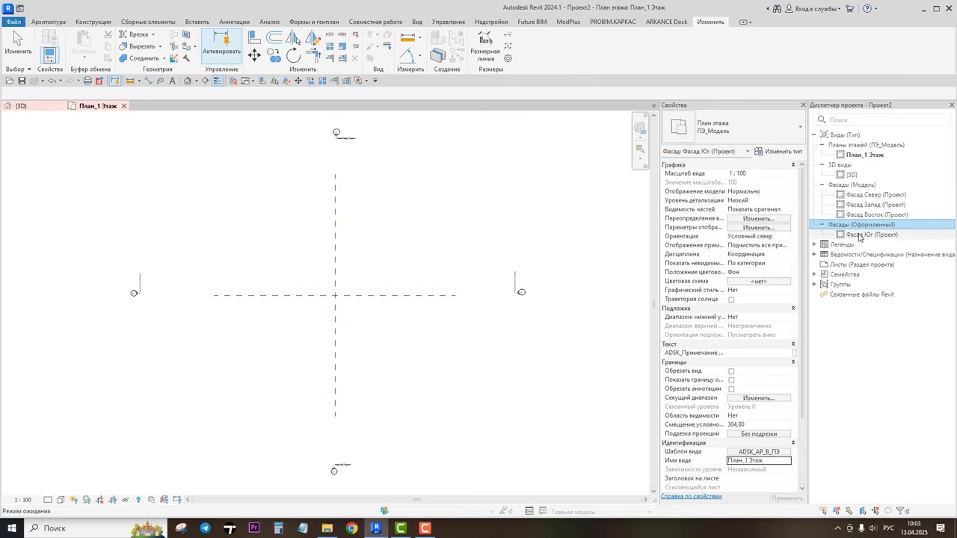
left_click(859, 235)
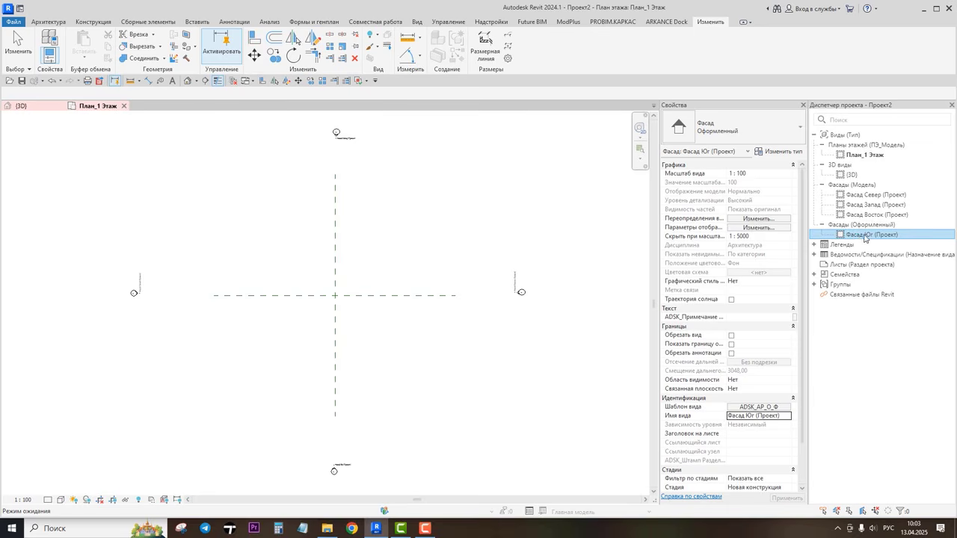
double_click(871, 236)
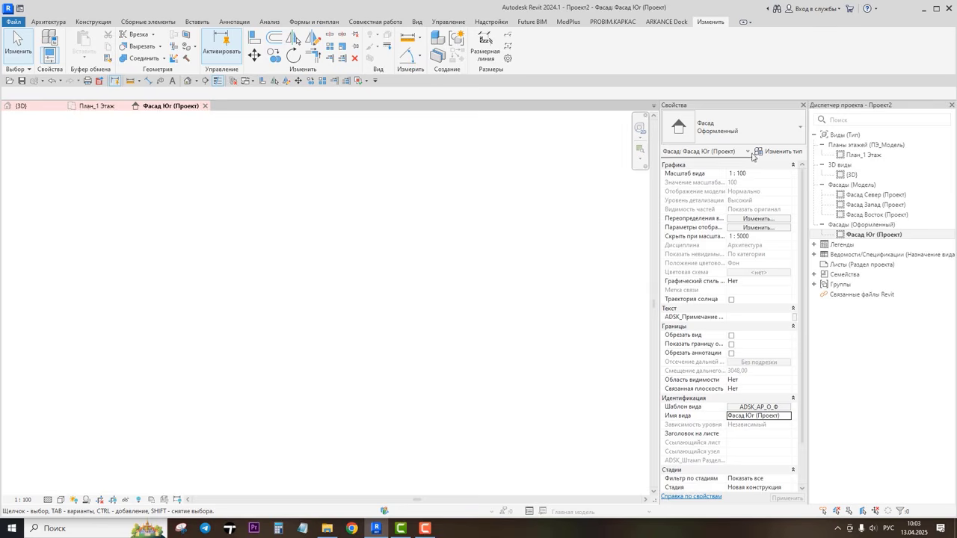
left_click(799, 131)
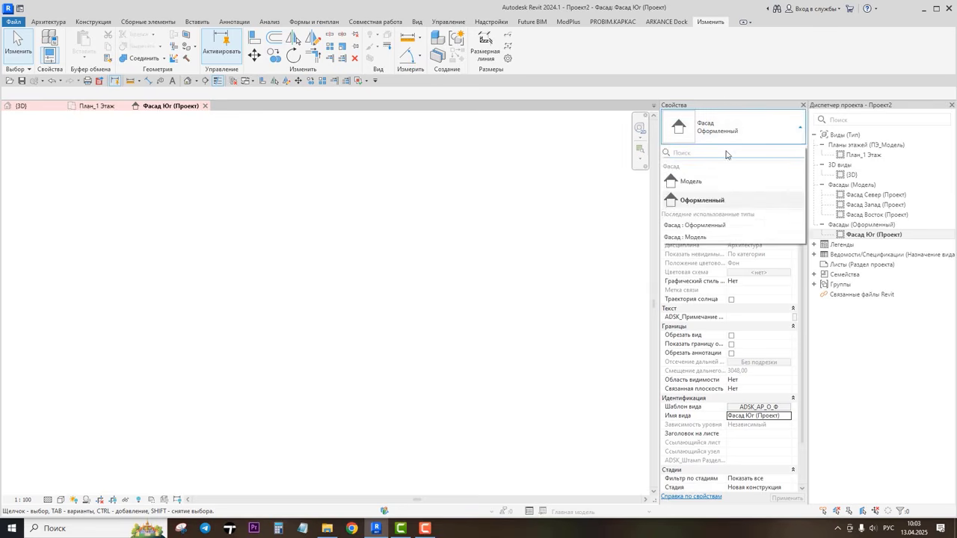
left_click(692, 184)
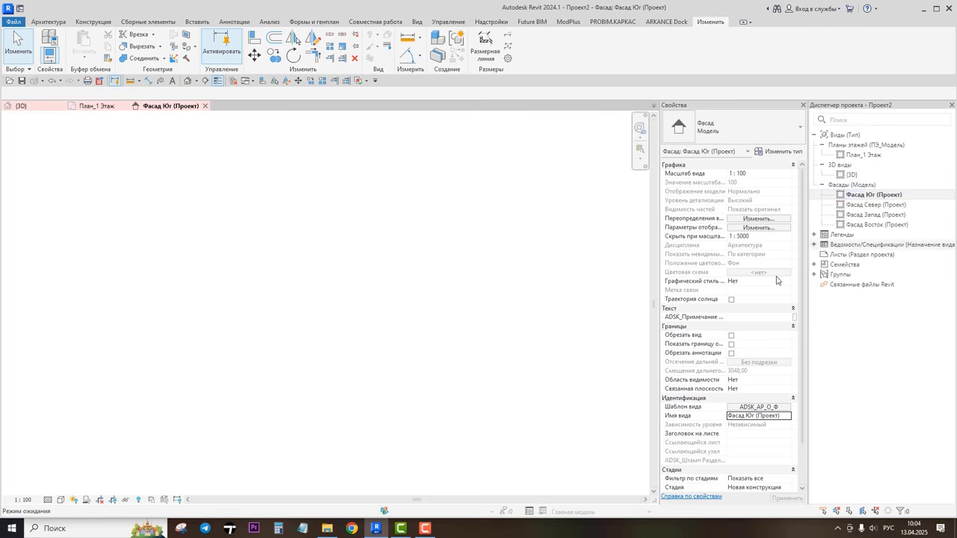
right_click(321, 256)
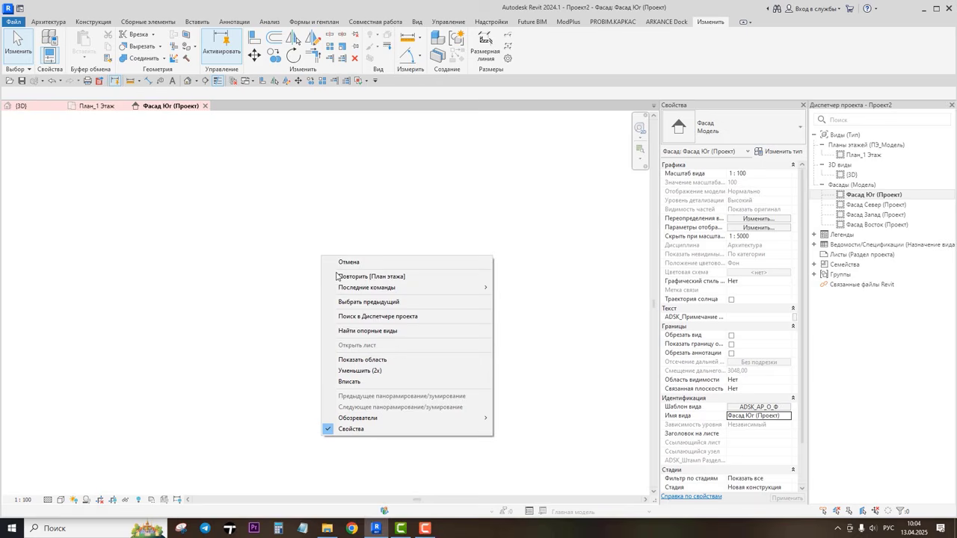
left_click(345, 381)
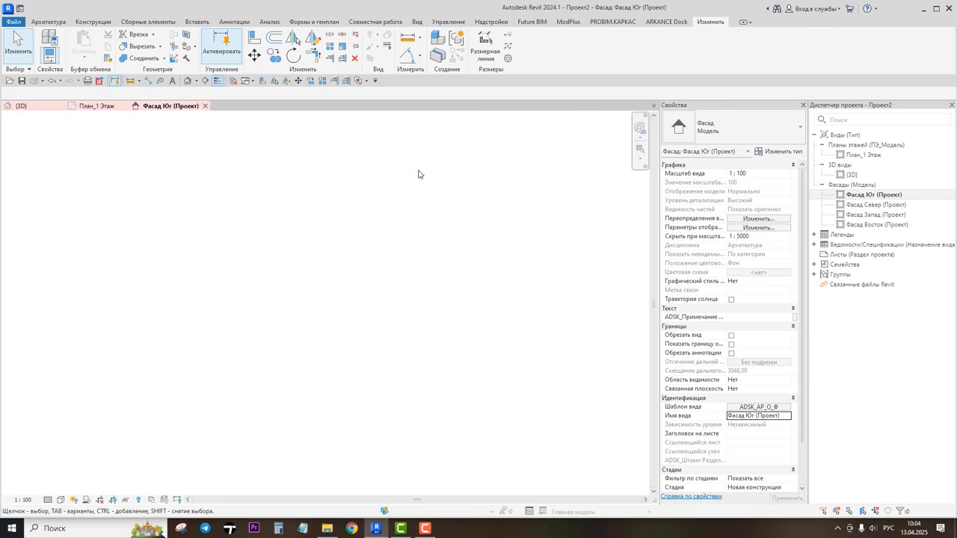
left_click(39, 22)
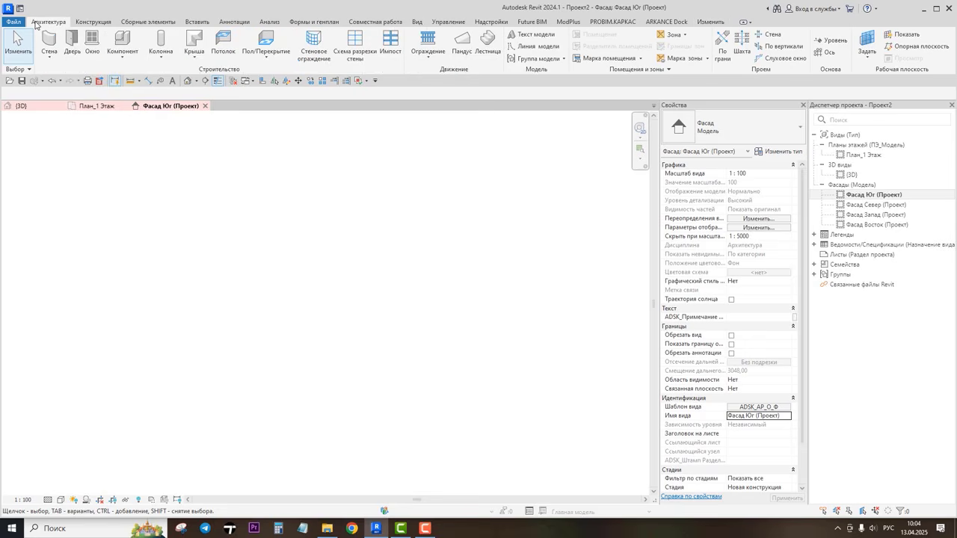
left_click(828, 40)
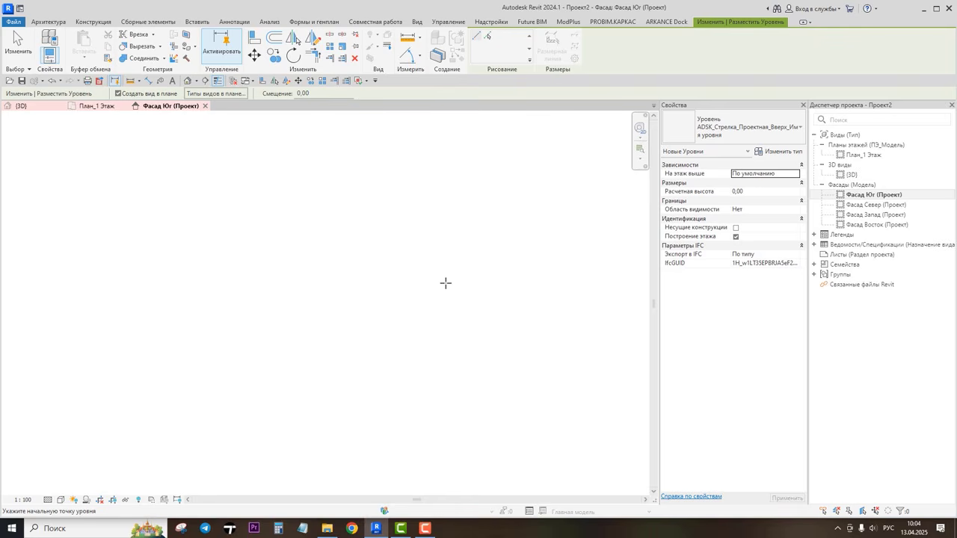
key("Escape")
key("Escape")
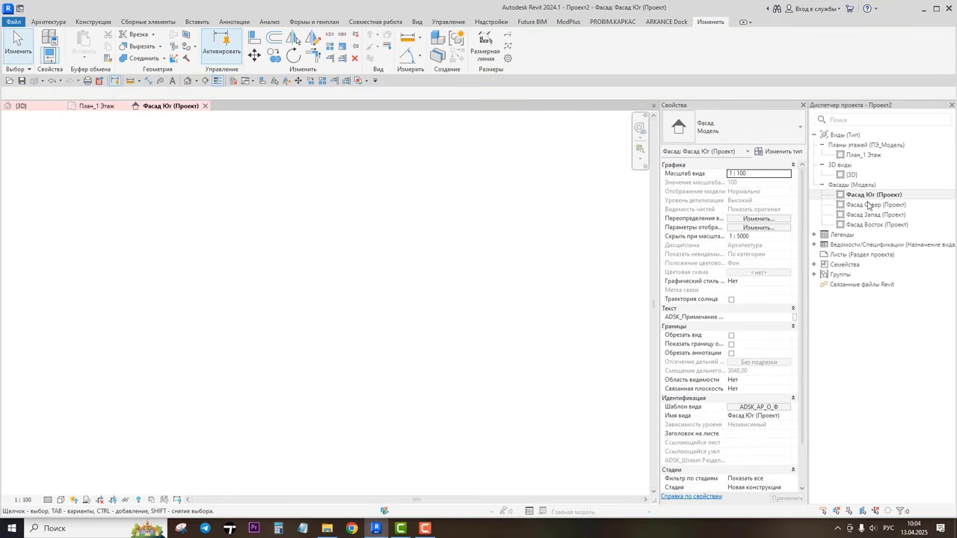
Step: Reveal hidden elements in the south elevation and inspect the hidden level
left_click(138, 500)
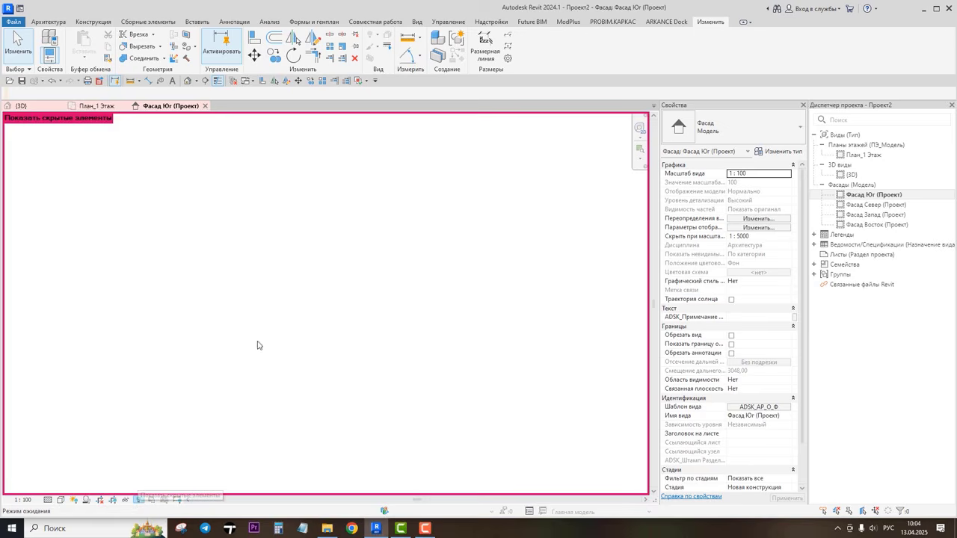
right_click(299, 254)
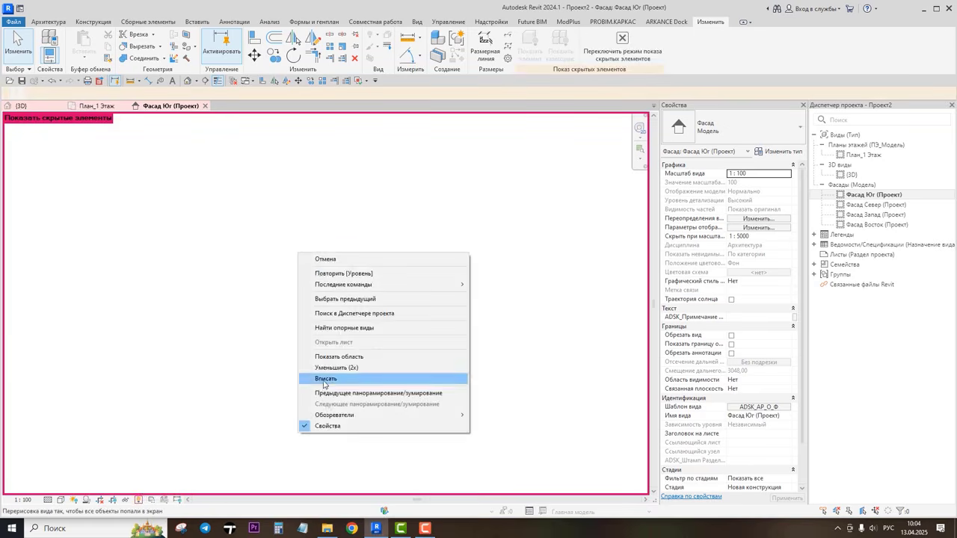
left_click(323, 379)
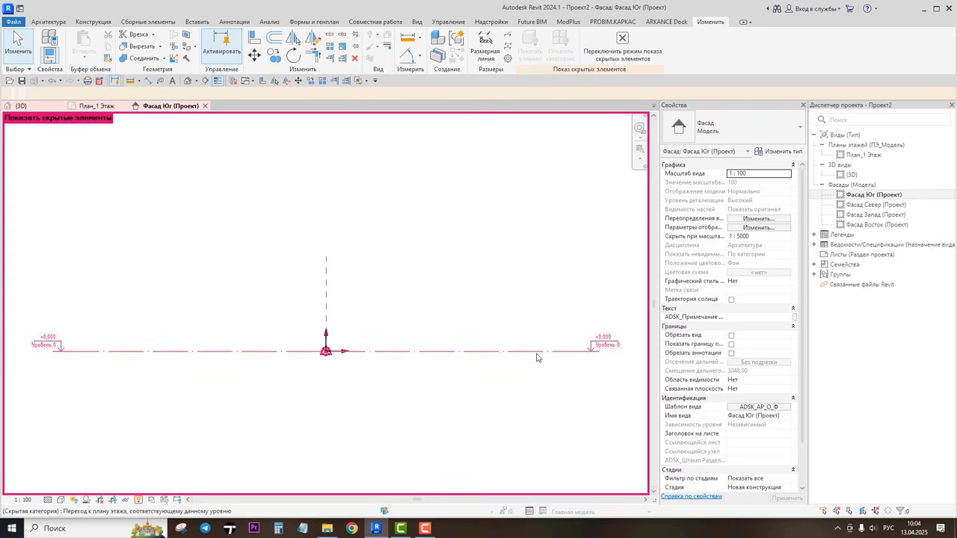
left_click(425, 352)
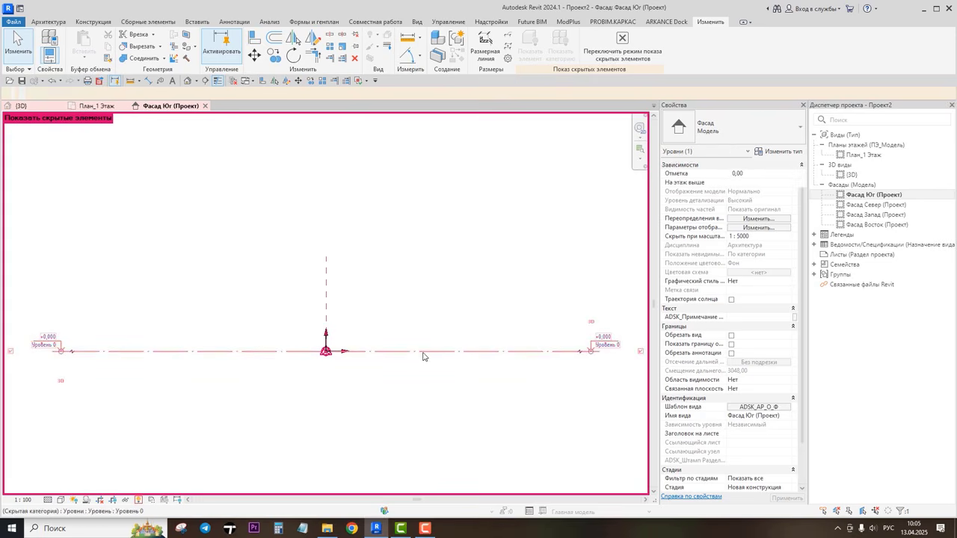
right_click(168, 200)
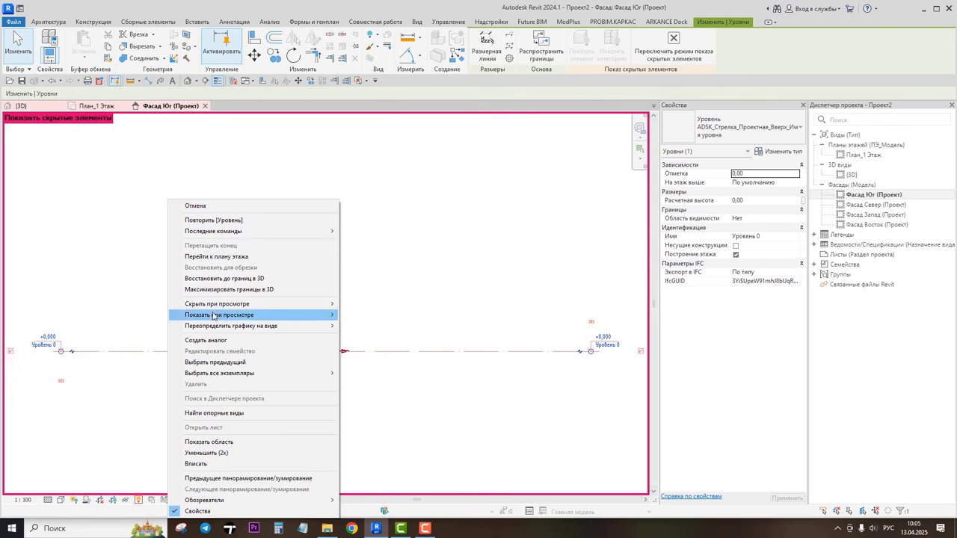
mouse_move(299, 320)
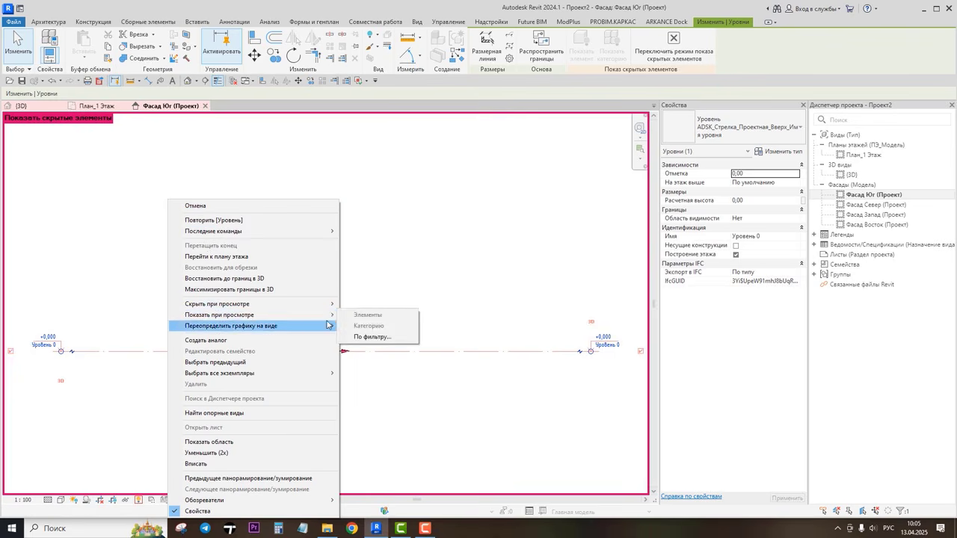
left_click(357, 284)
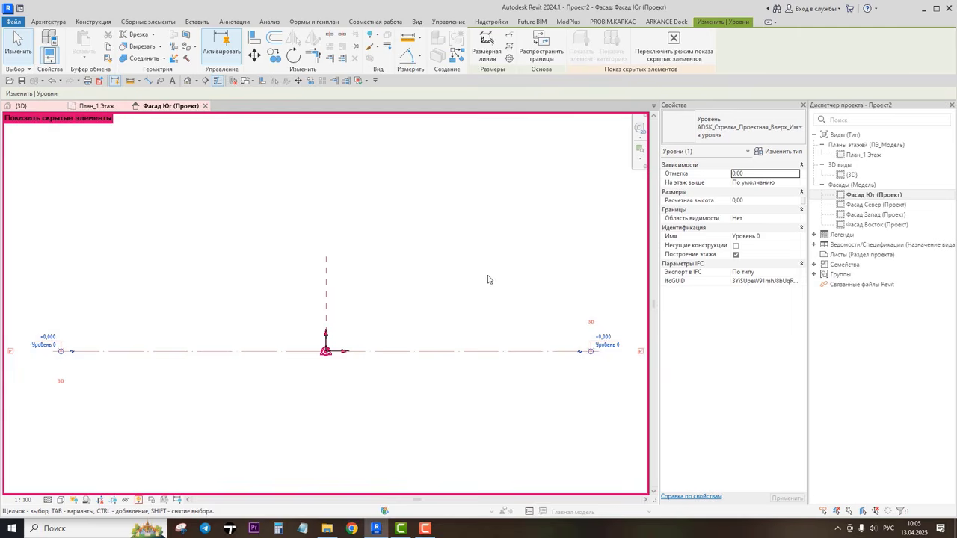
left_click(398, 429)
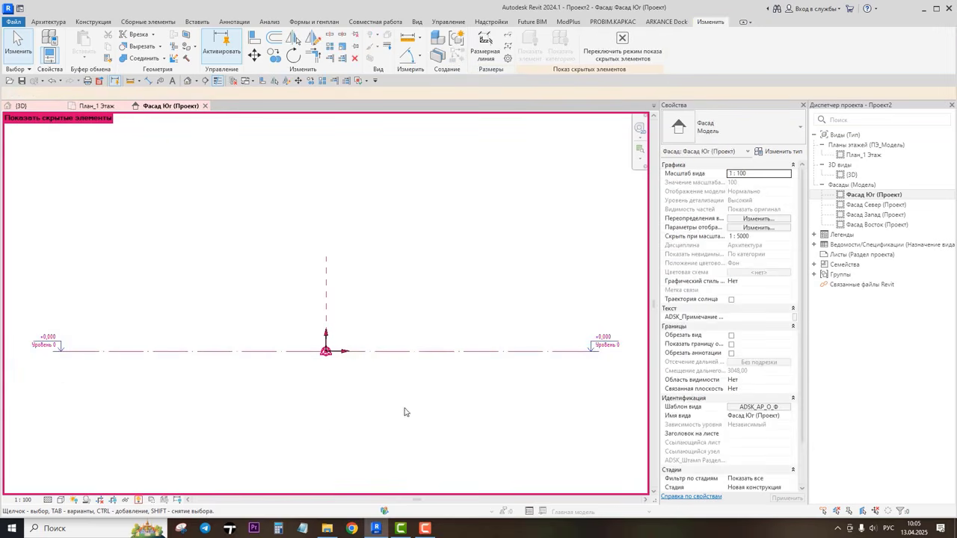
Step: Set the south elevation's view template to <Нет>
left_click(767, 408)
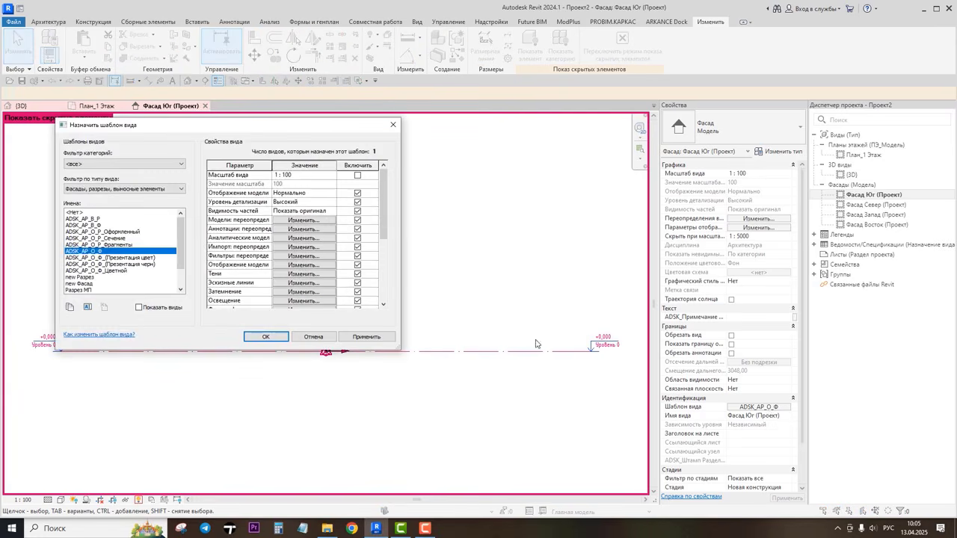
left_click(81, 213)
left_click(266, 337)
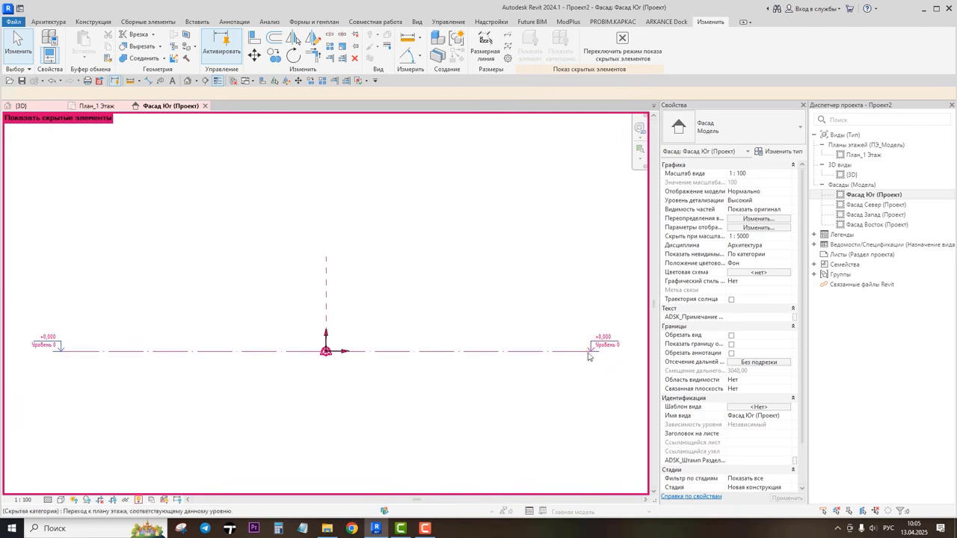
Step: Unhide the level in this view and exit reveal hidden elements mode
left_click(503, 352)
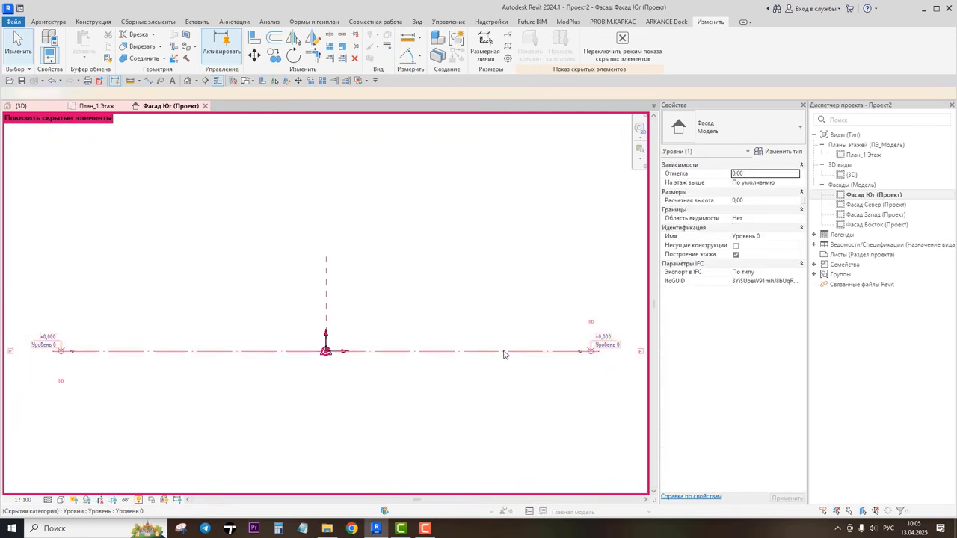
right_click(211, 227)
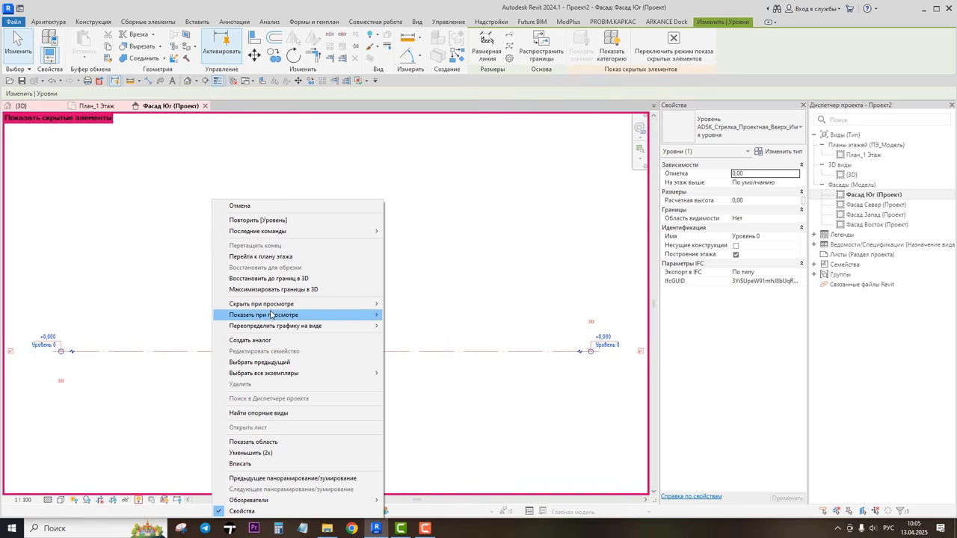
mouse_move(379, 315)
left_click(409, 326)
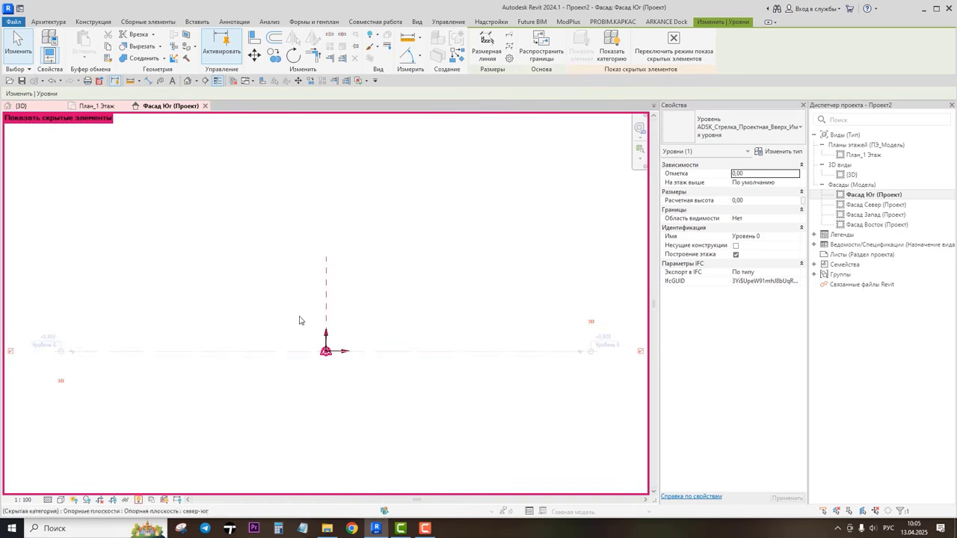
left_click(139, 499)
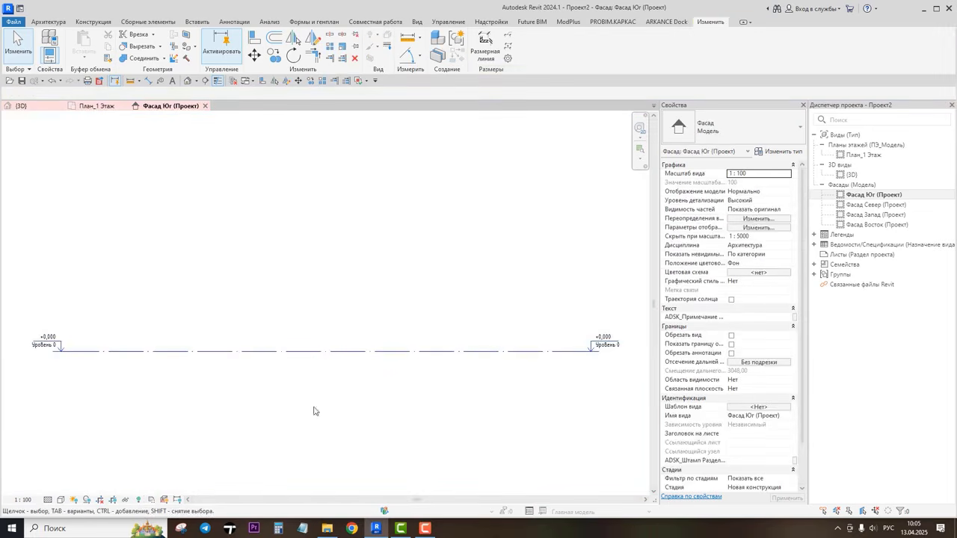
Step: Rename the level to Этаж 1
left_click(605, 347)
left_click(606, 345)
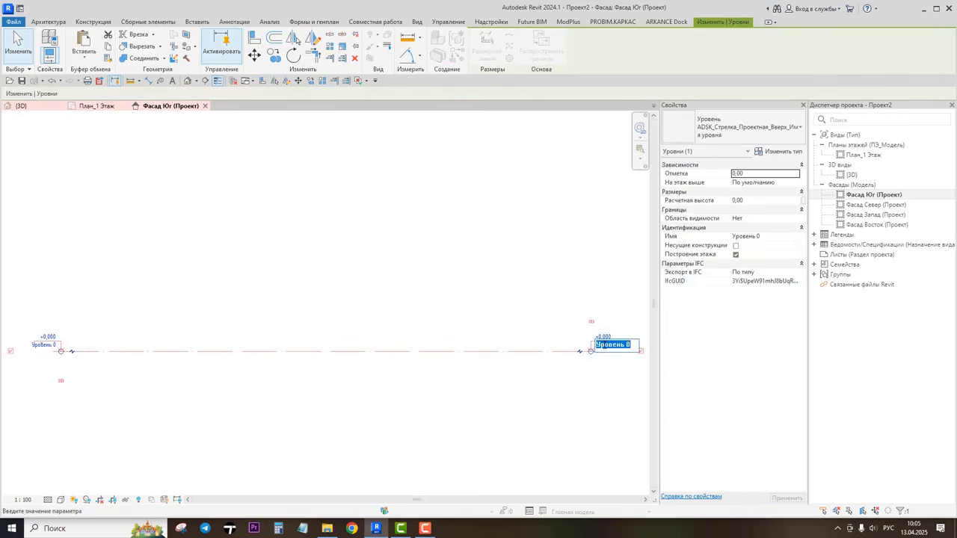
type("Этаж 1")
key("Return")
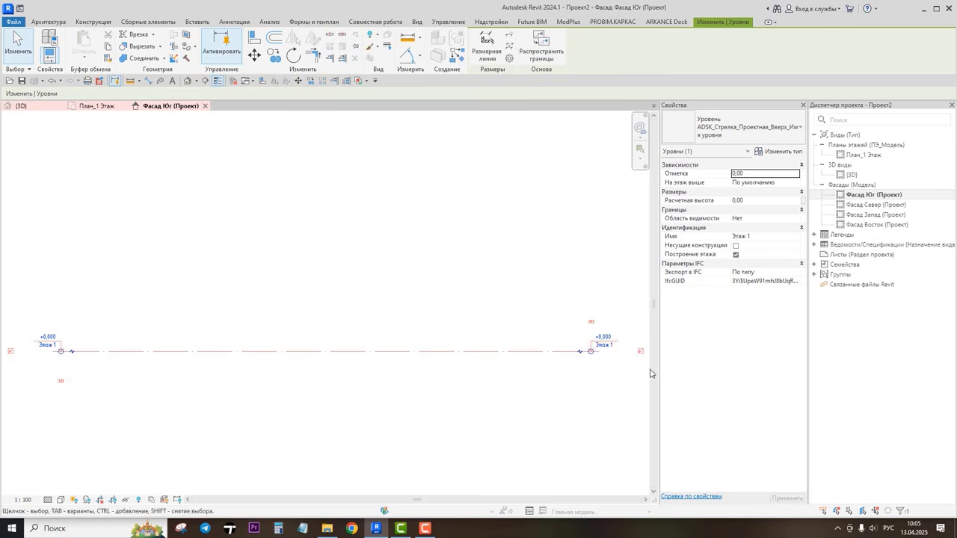
left_click(226, 420)
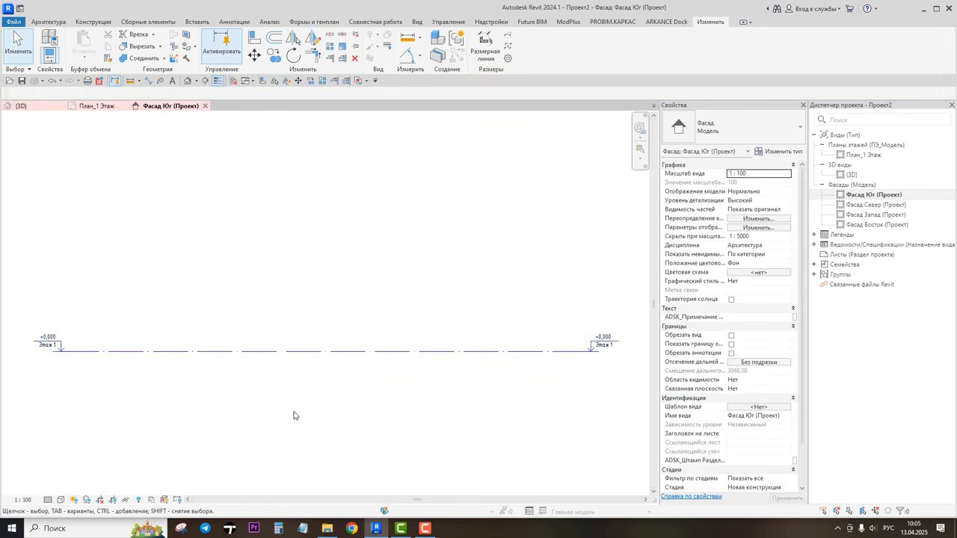
left_click(304, 352)
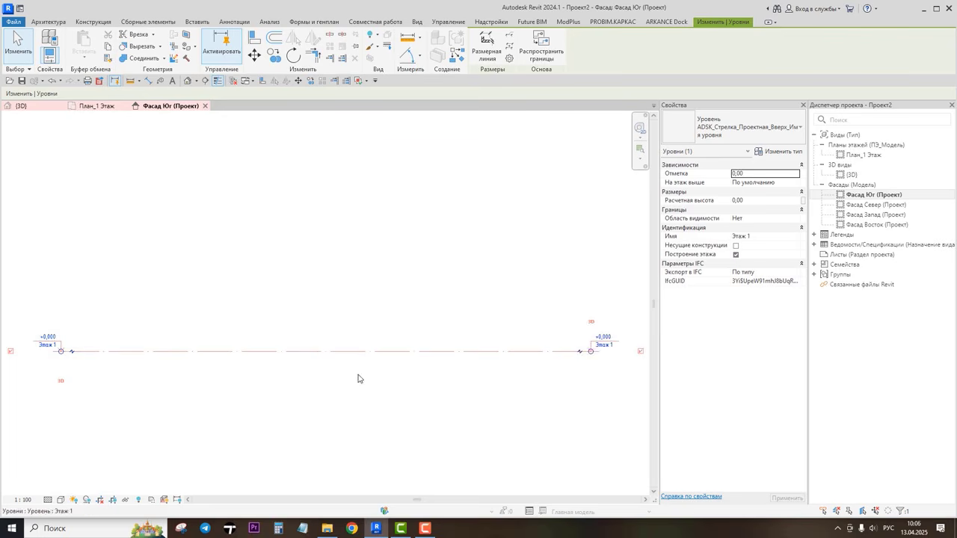
left_click(10, 351)
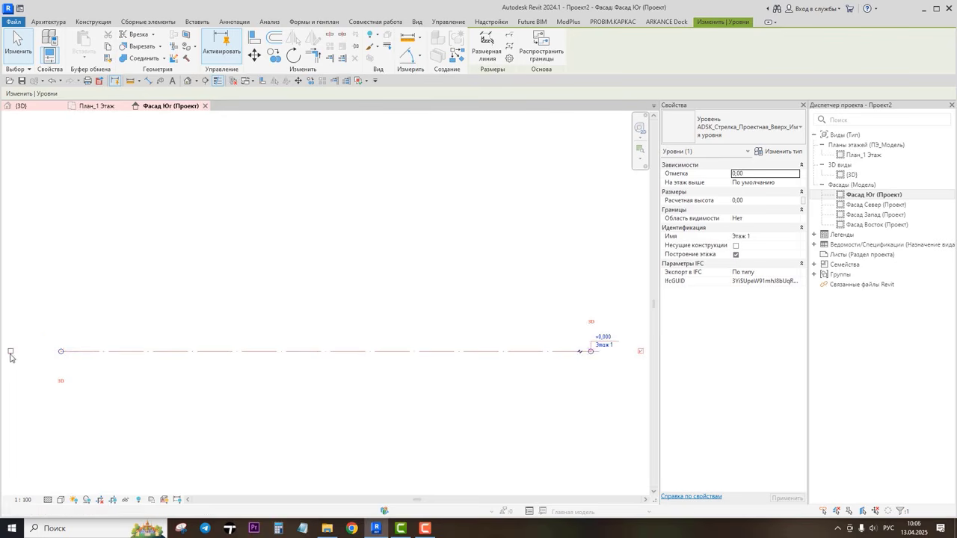
left_click(11, 351)
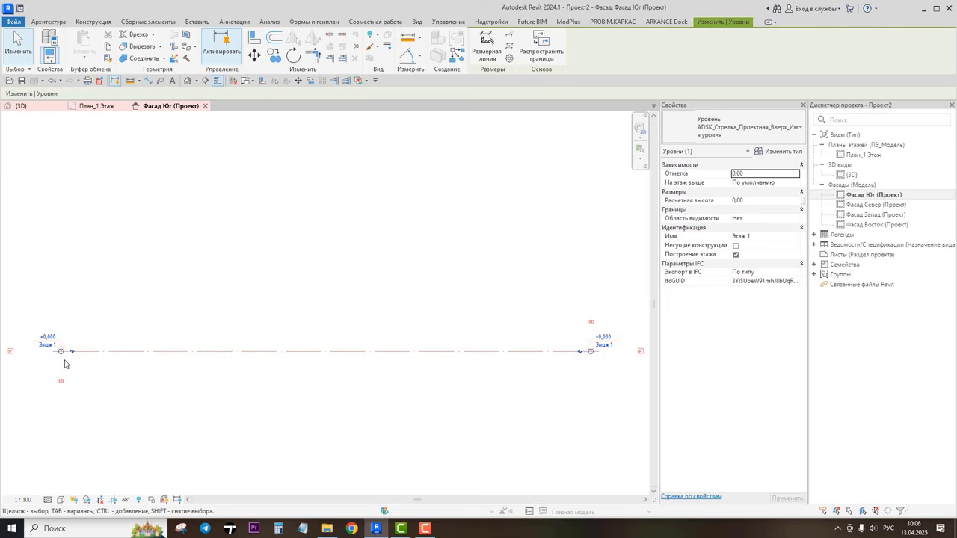
left_click(395, 411)
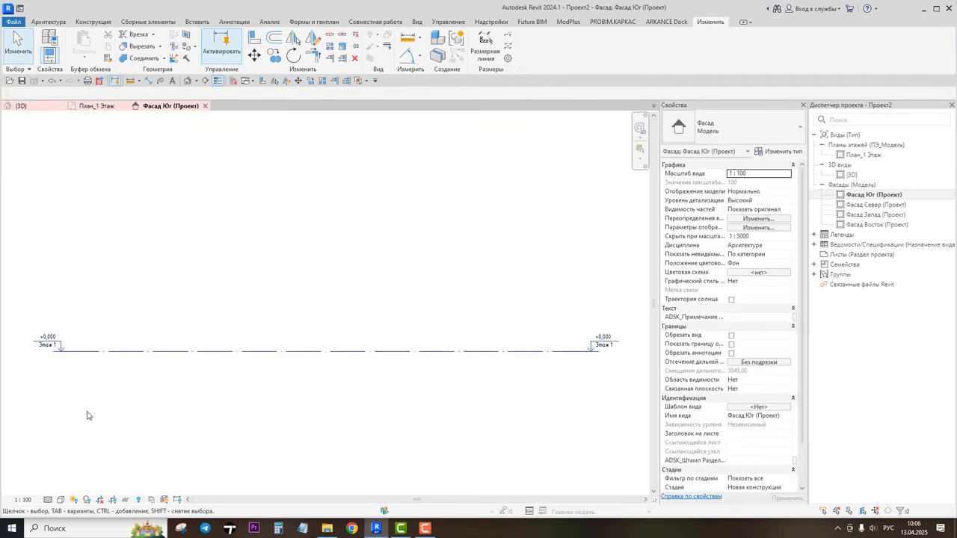
Step: Set the elevation view scale to 1 : 200
left_click(21, 499)
left_click(26, 422)
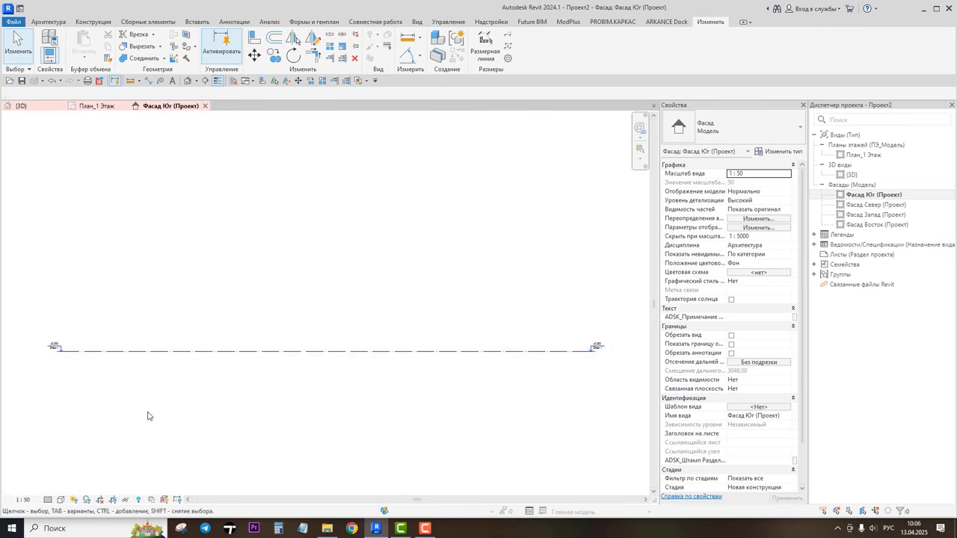
left_click(21, 499)
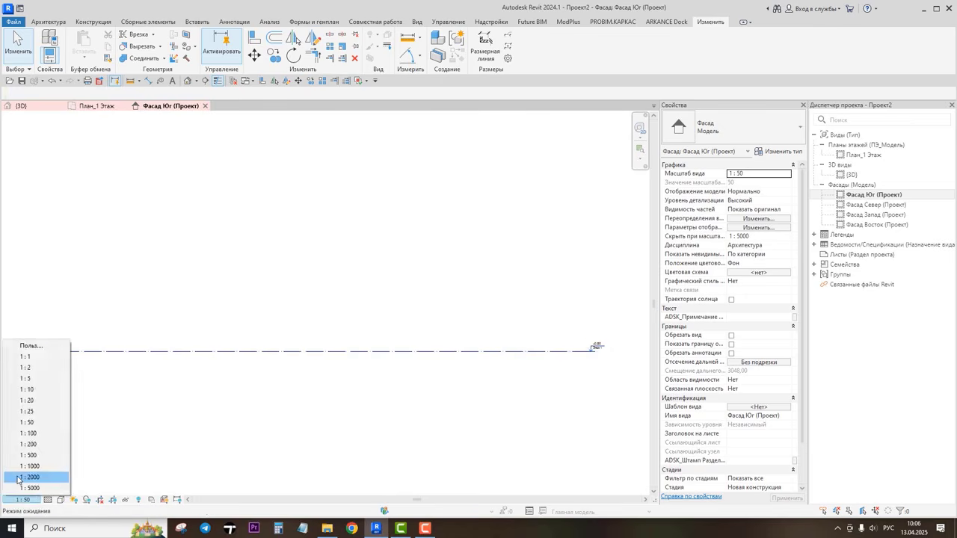
left_click(35, 439)
left_click(21, 499)
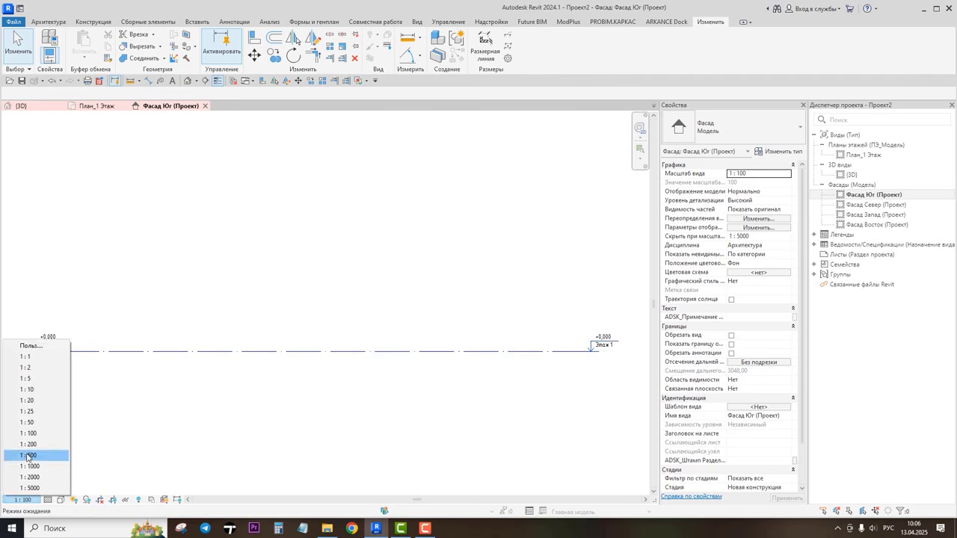
left_click(28, 444)
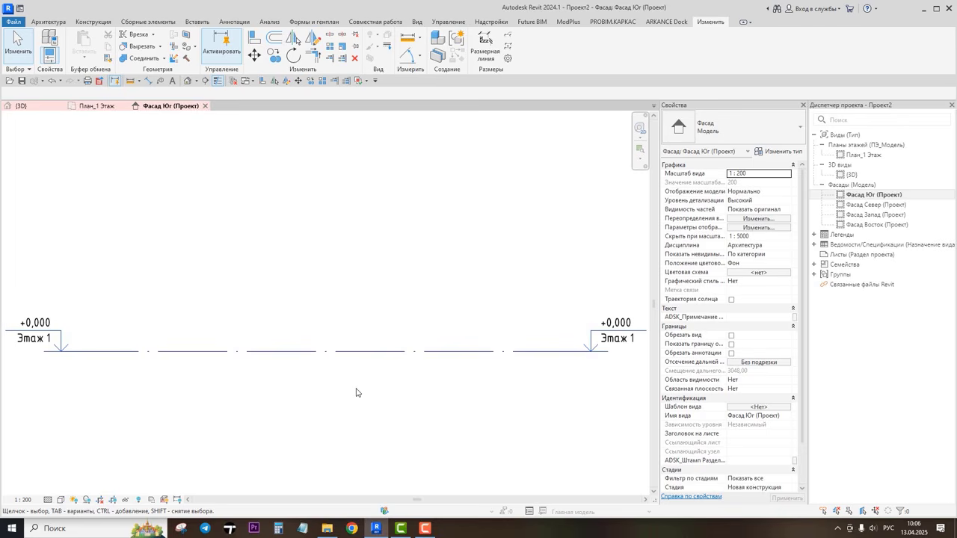
Step: Reveal hidden elements in the south elevation and inspect the project base point's properties
left_click(139, 499)
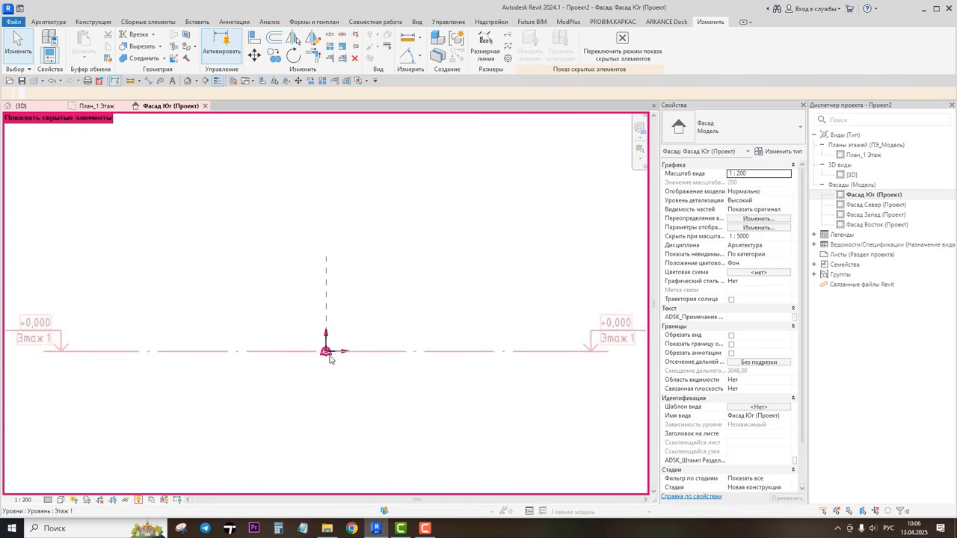
scroll(332, 351, "down", 4)
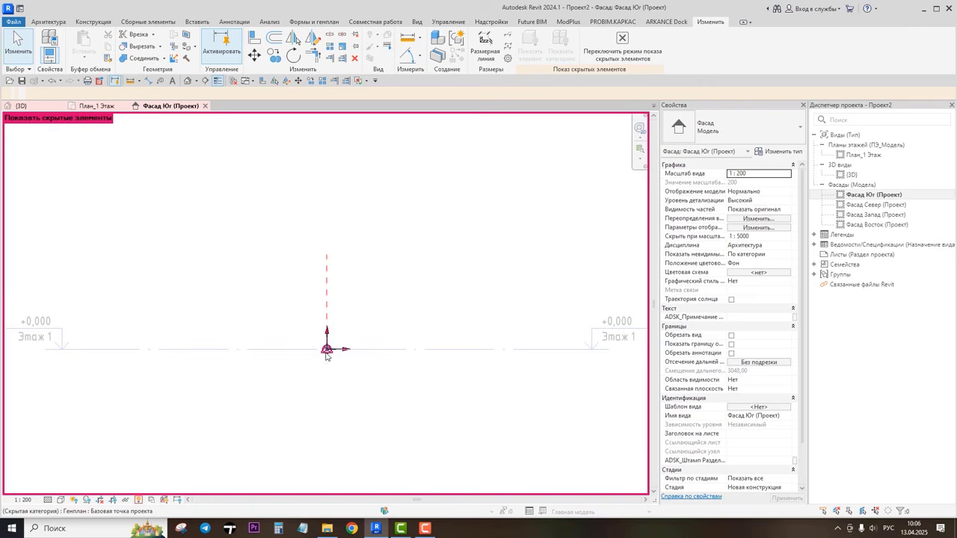
left_click(327, 351)
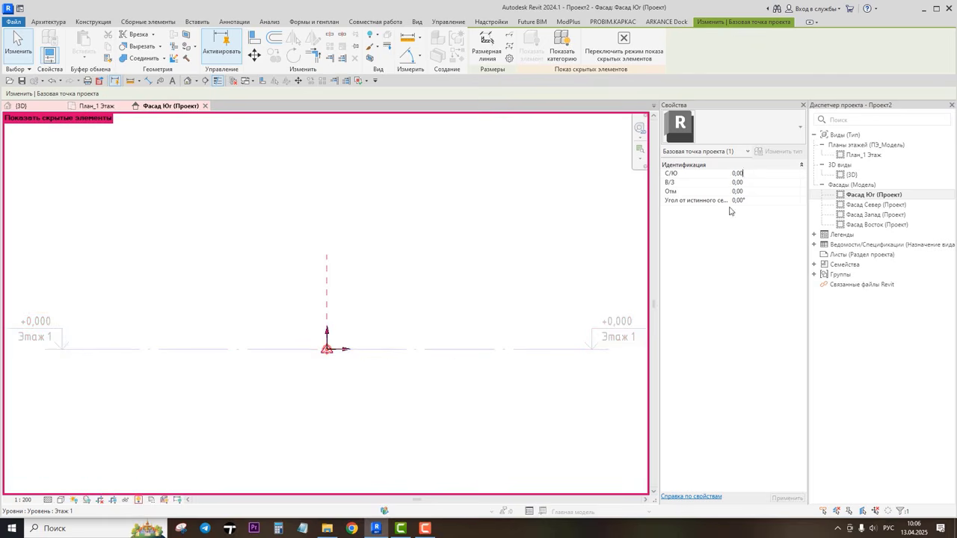
left_click(513, 386)
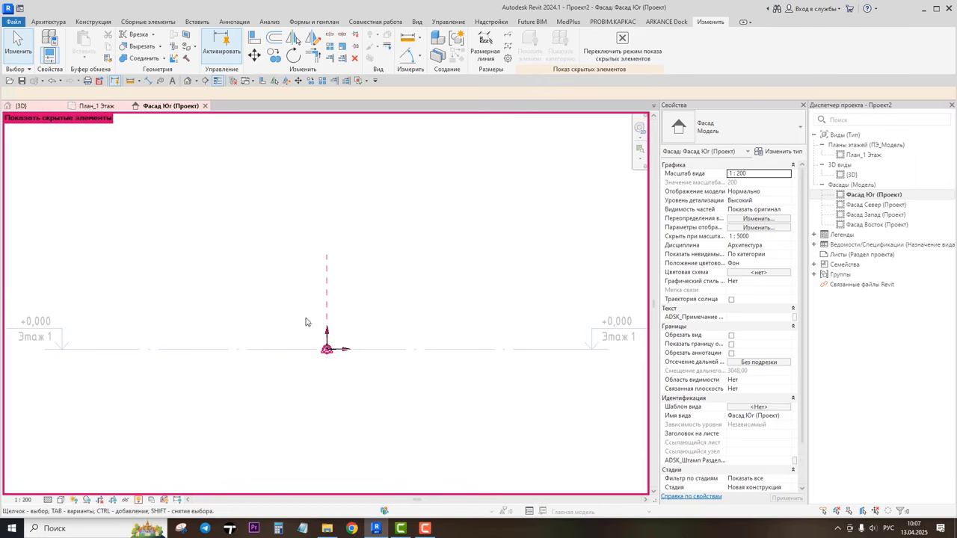
Step: Try moving the project base point and survey point upward together
left_click_drag(287, 301, 357, 380)
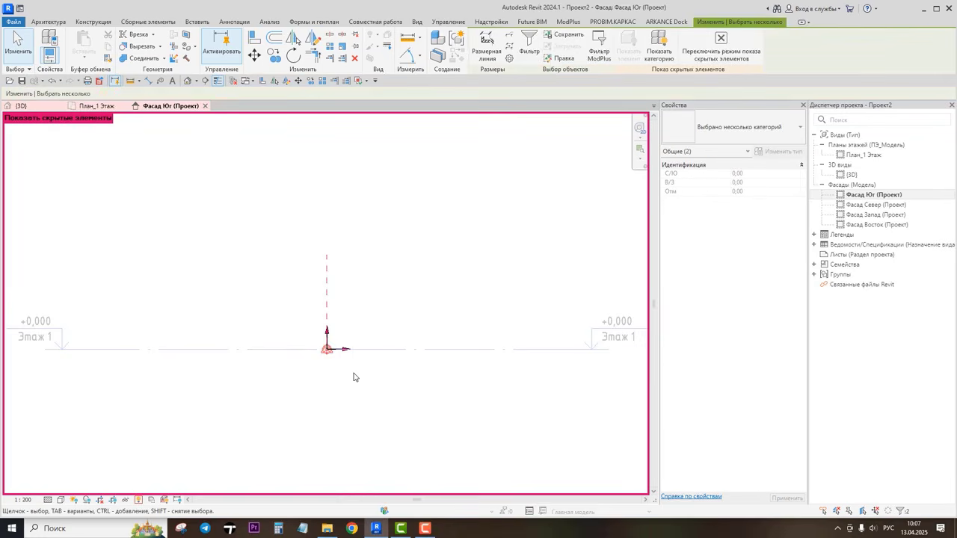
left_click(256, 55)
left_click(327, 349)
left_click(429, 260)
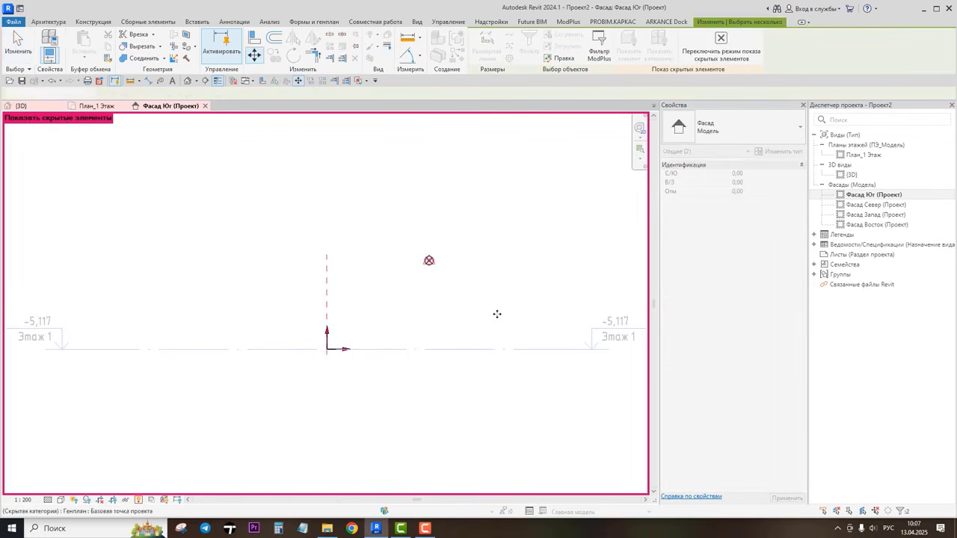
Step: Move the survey point and base point back to their original position
left_click(437, 306)
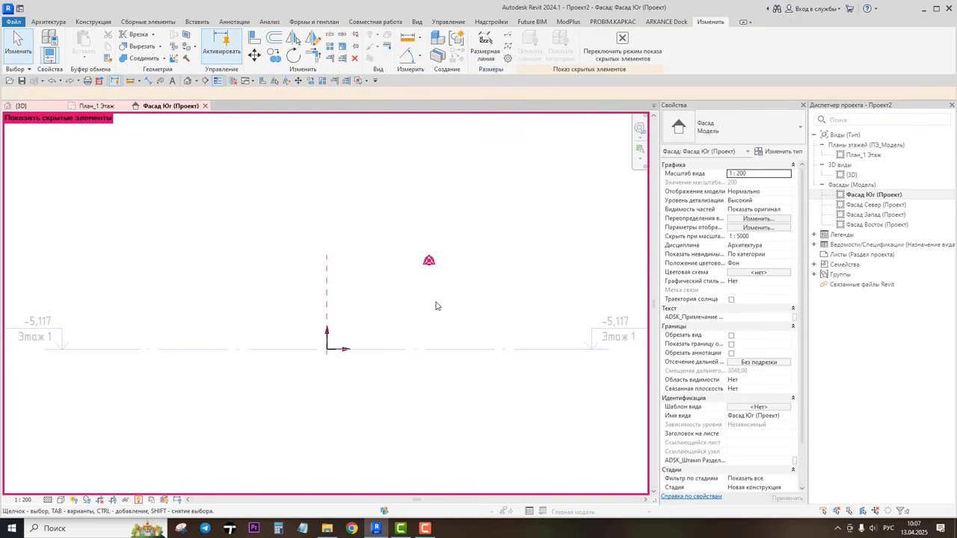
left_click_drag(391, 239, 469, 287)
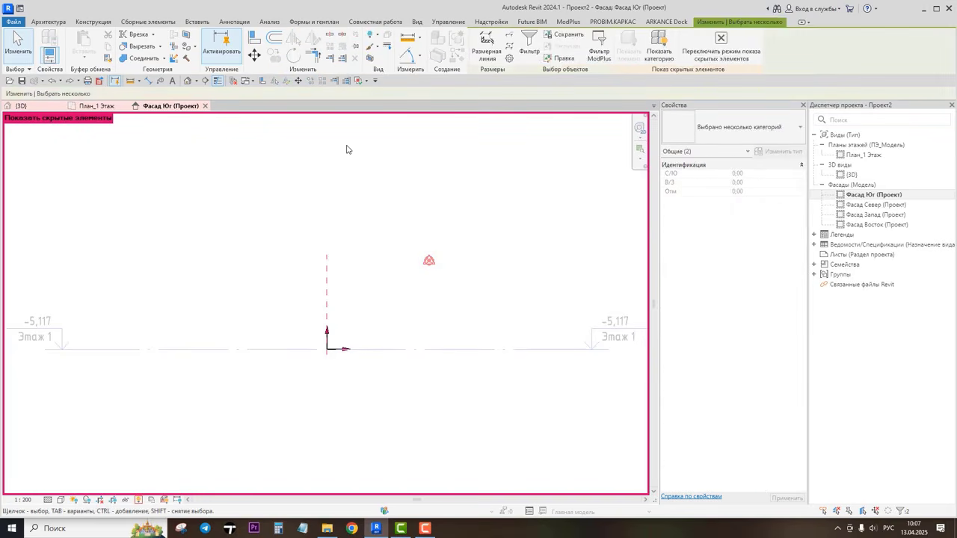
left_click(262, 61)
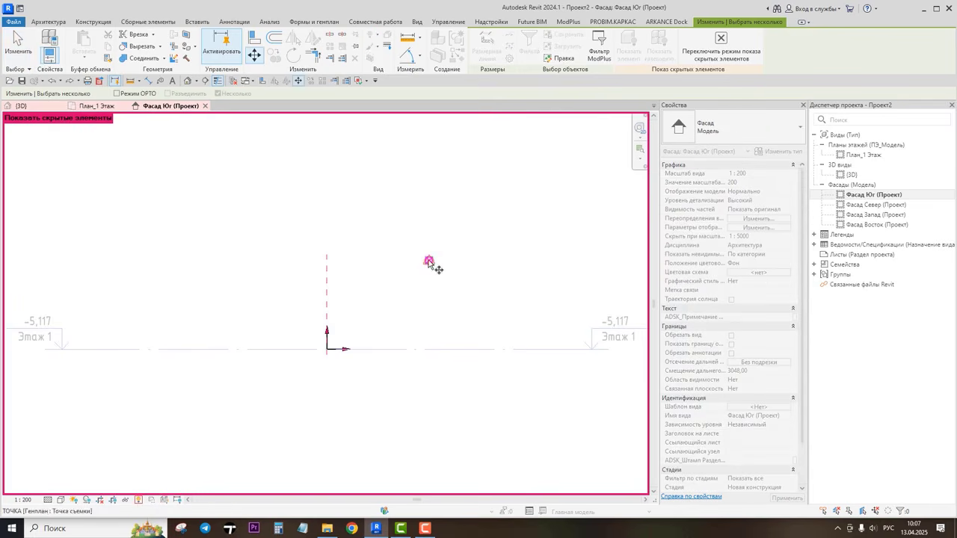
left_click(428, 260)
left_click(327, 349)
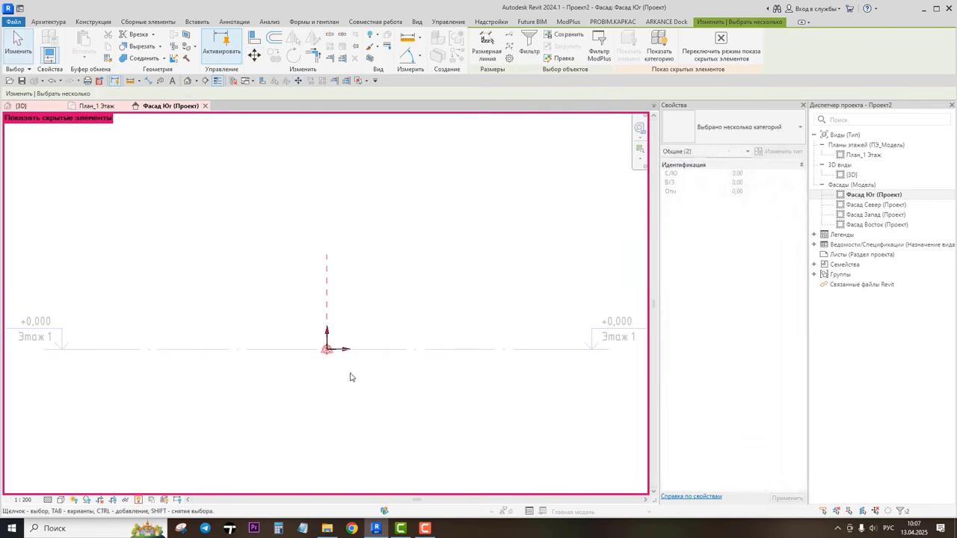
Step: Exit reveal hidden elements mode in the south elevation
key("Escape")
scroll(314, 338, "up", 2)
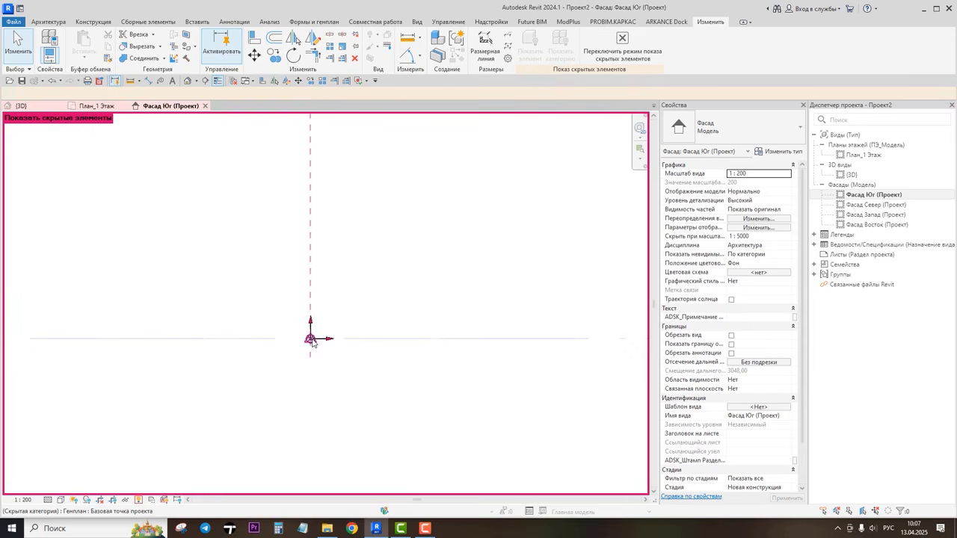
middle_click_drag(314, 338, 374, 343)
scroll(363, 331, "down", 4)
scroll(364, 340, "up", 1)
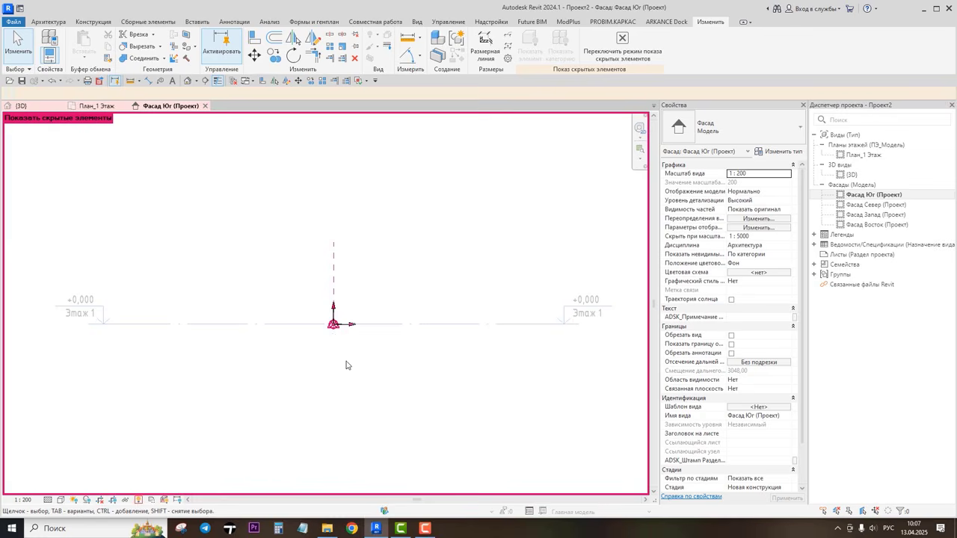
left_click(138, 501)
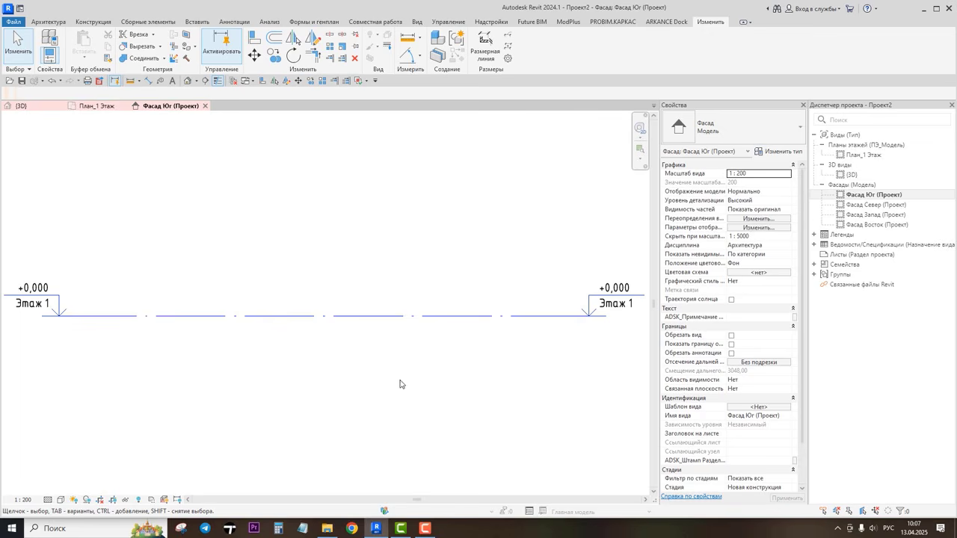
middle_click_drag(398, 370, 408, 402)
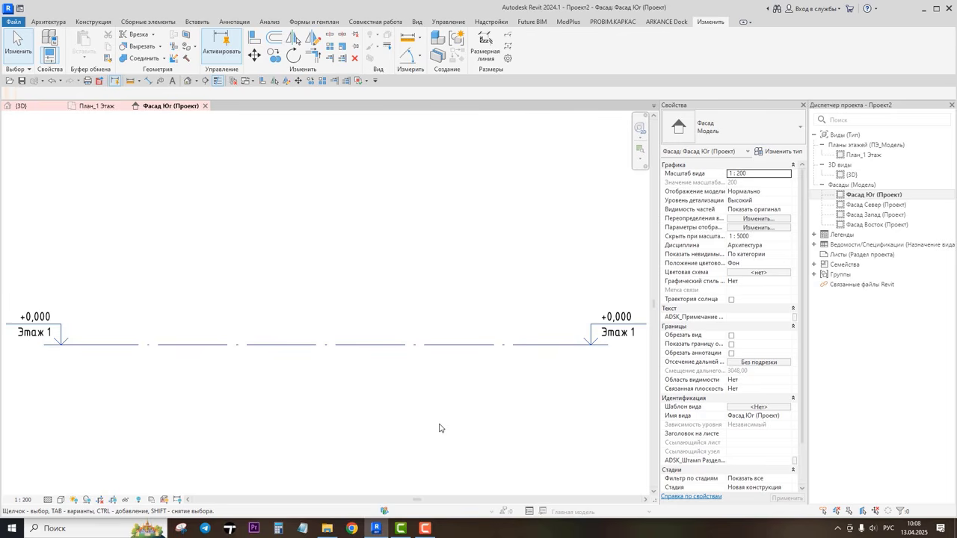
Step: Open the План_1 Этаж floor plan, import the image микеа3.jpg and place it in the view
double_click(861, 155)
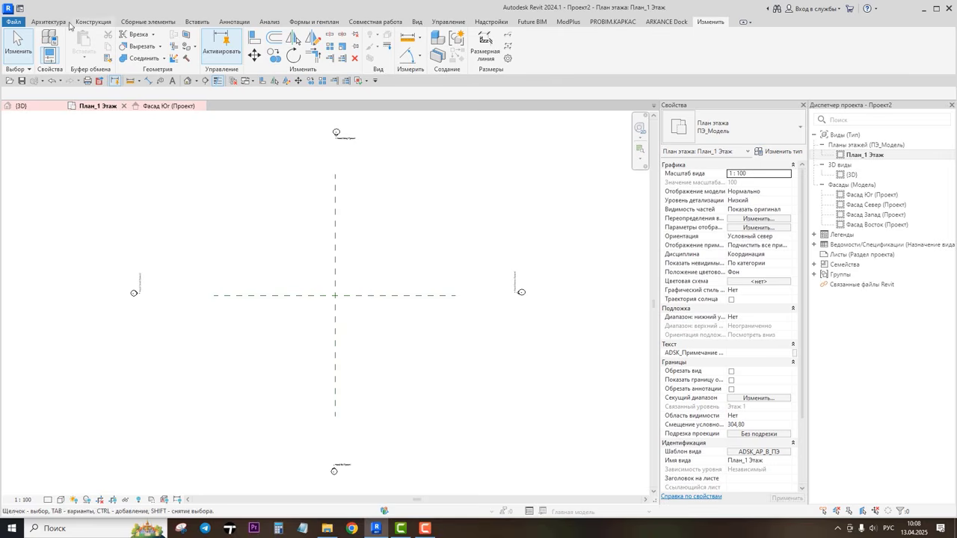
left_click(197, 22)
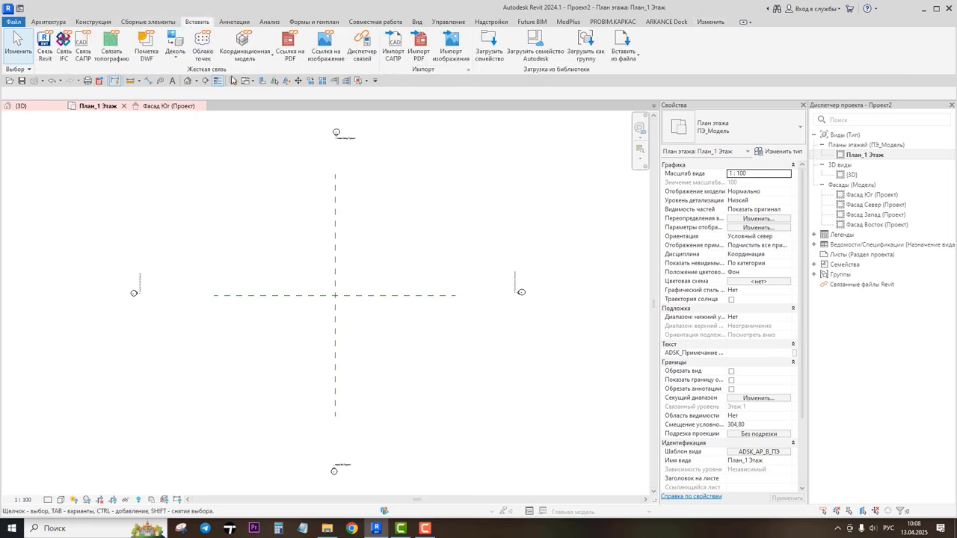
left_click(452, 52)
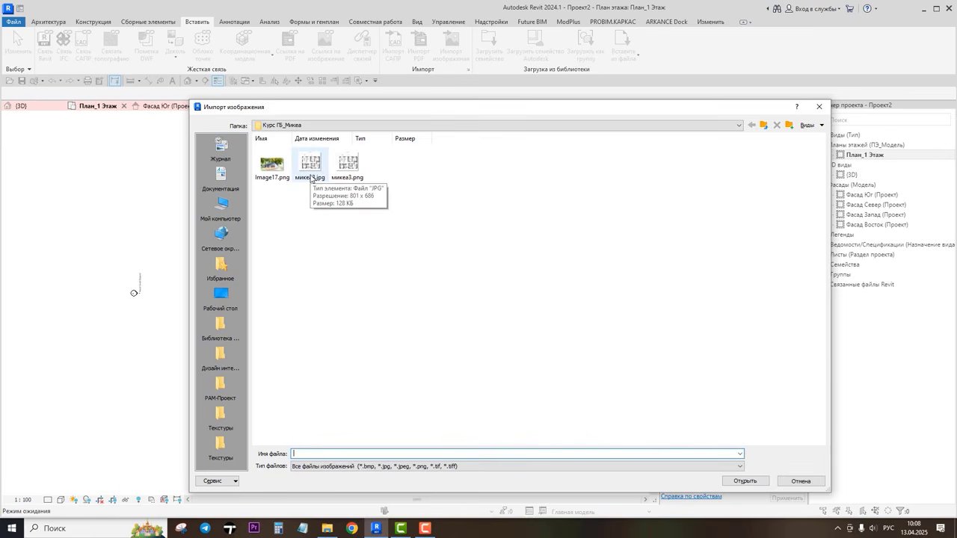
left_click(311, 165)
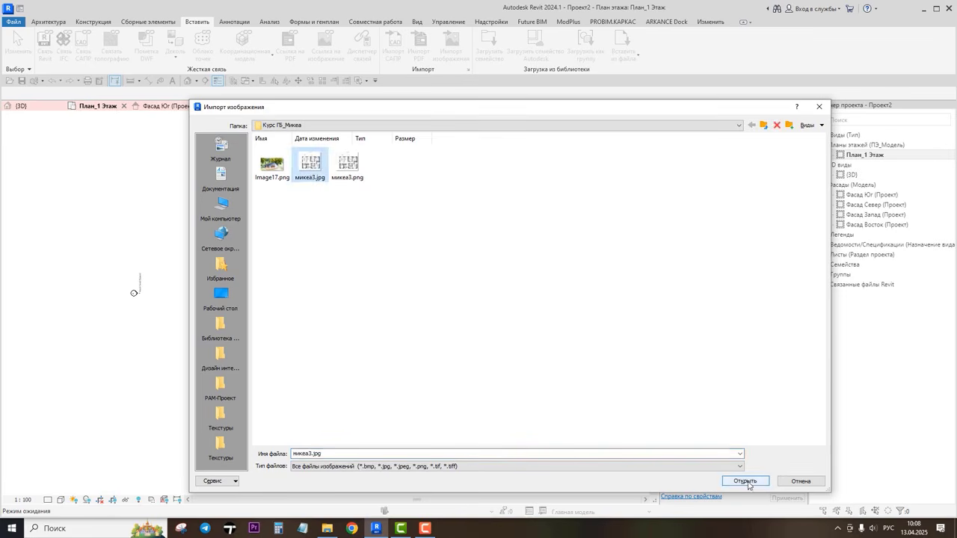
left_click(745, 481)
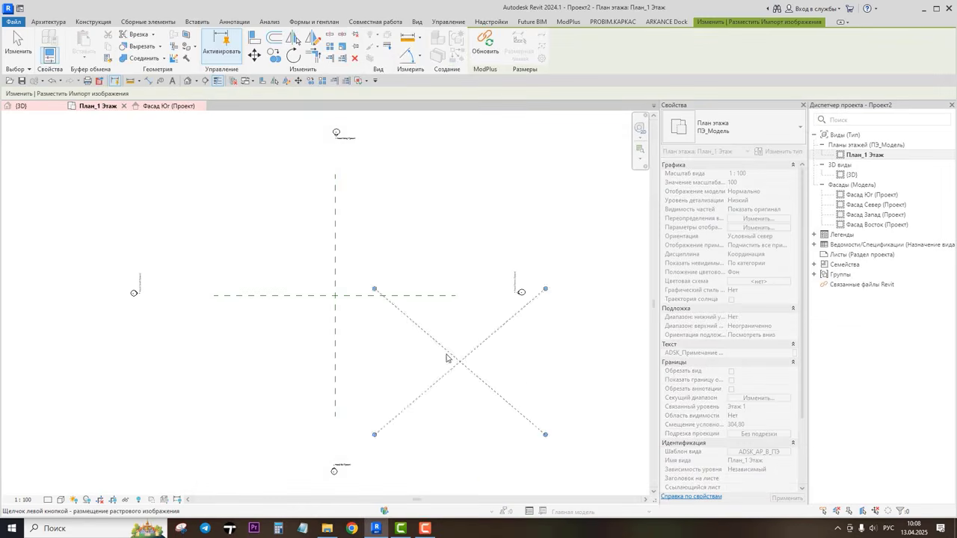
left_click(407, 246)
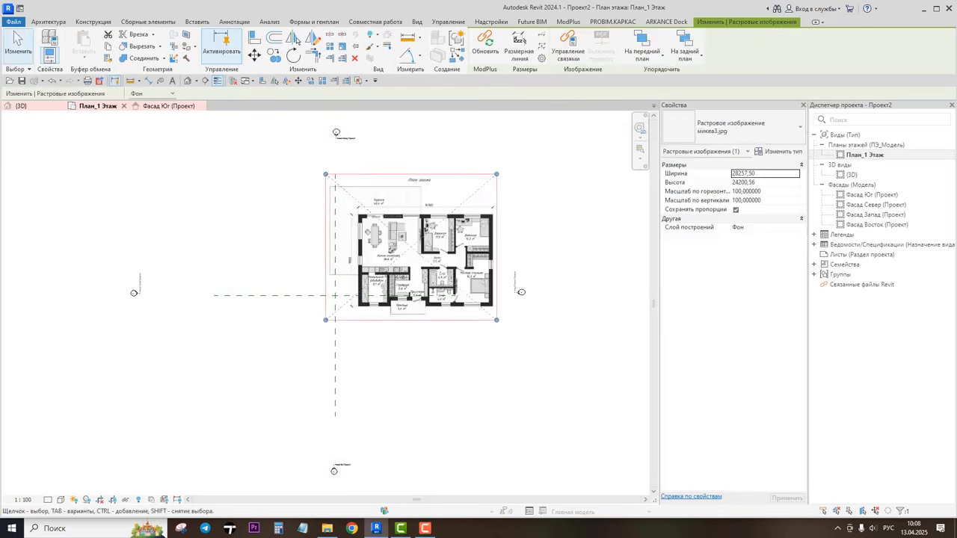
Step: Scale the plan image from the top wall's left corner to its right corner so that length equals 14500 mm
scroll(433, 309, "up", 4)
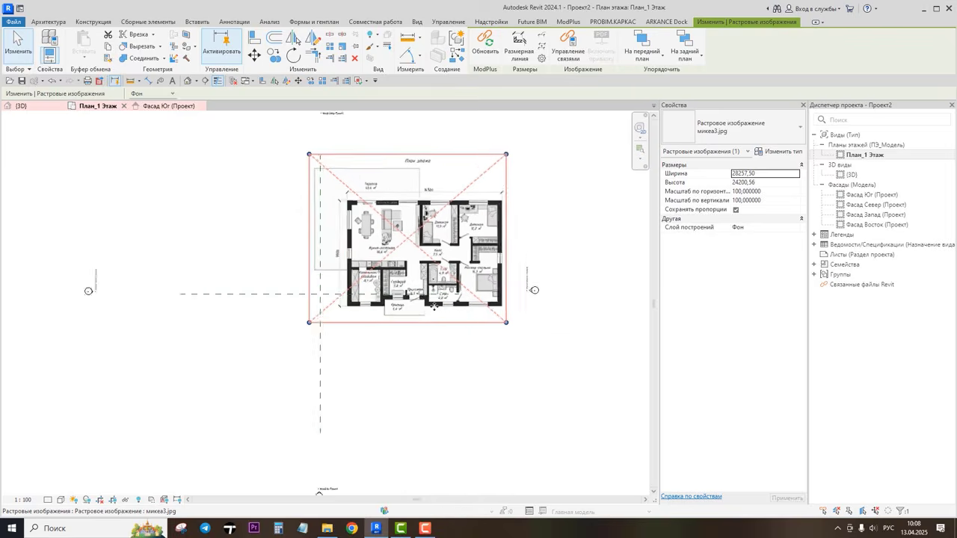
middle_click_drag(520, 319, 500, 397)
scroll(444, 369, "up", 1)
middle_click_drag(482, 293, 475, 337)
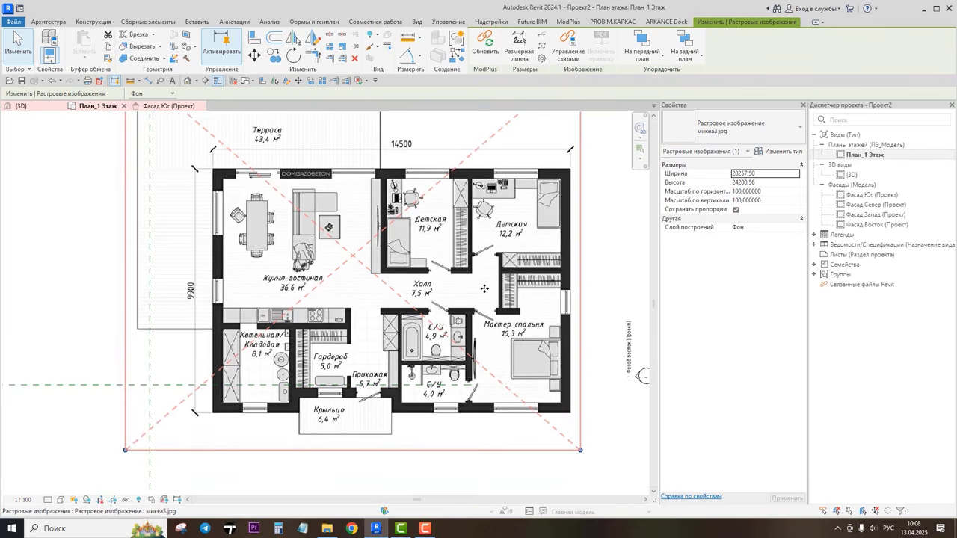
middle_click_drag(484, 289, 456, 329)
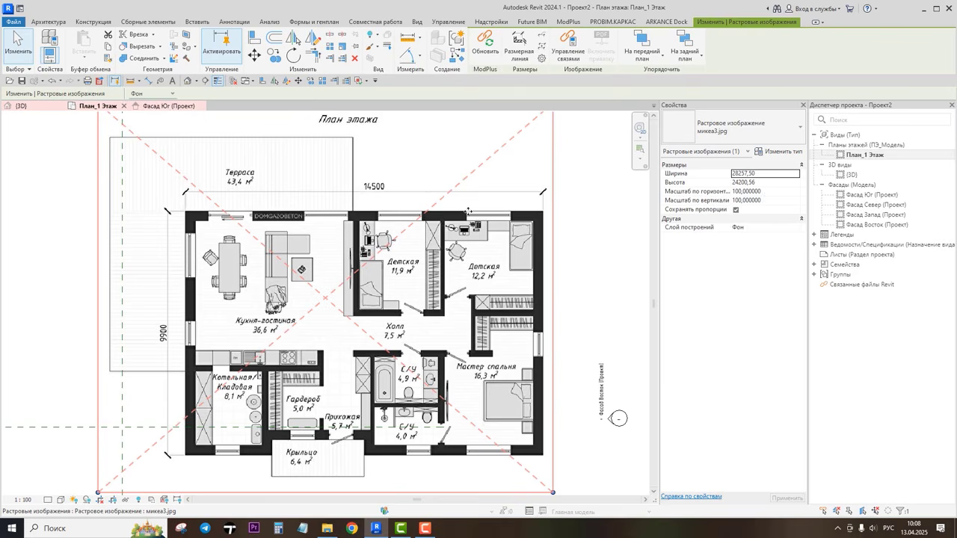
left_click(340, 49)
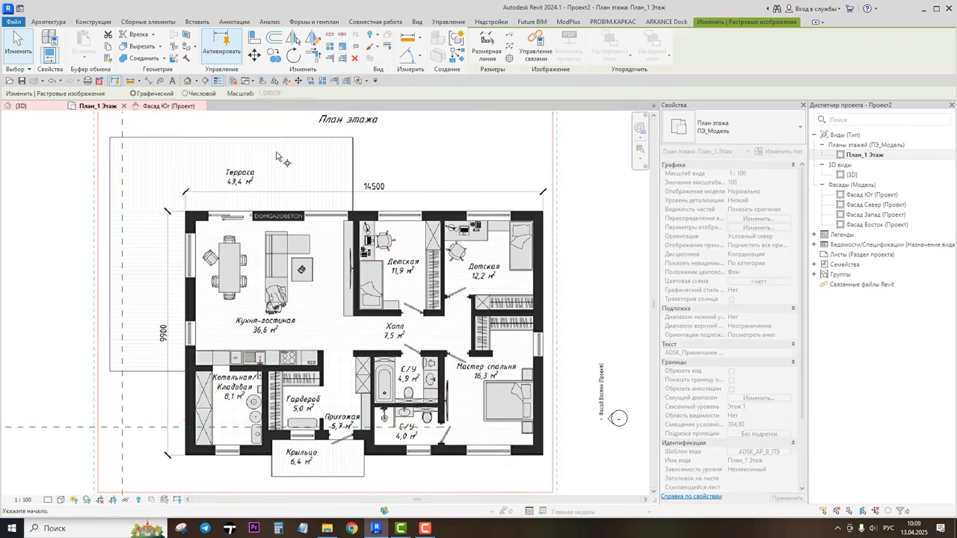
scroll(189, 211, "up", 5)
scroll(188, 212, "up", 2)
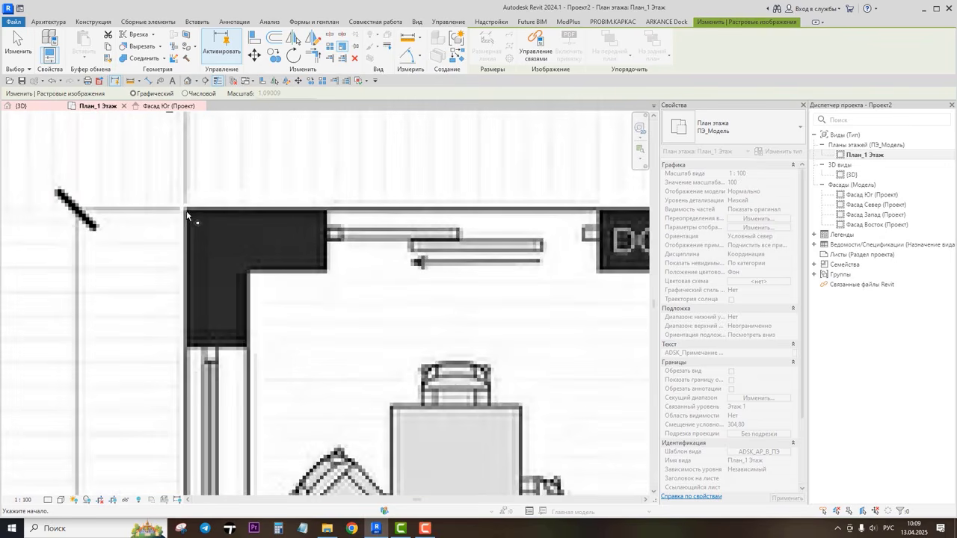
left_click(186, 210)
scroll(186, 211, "down", 7)
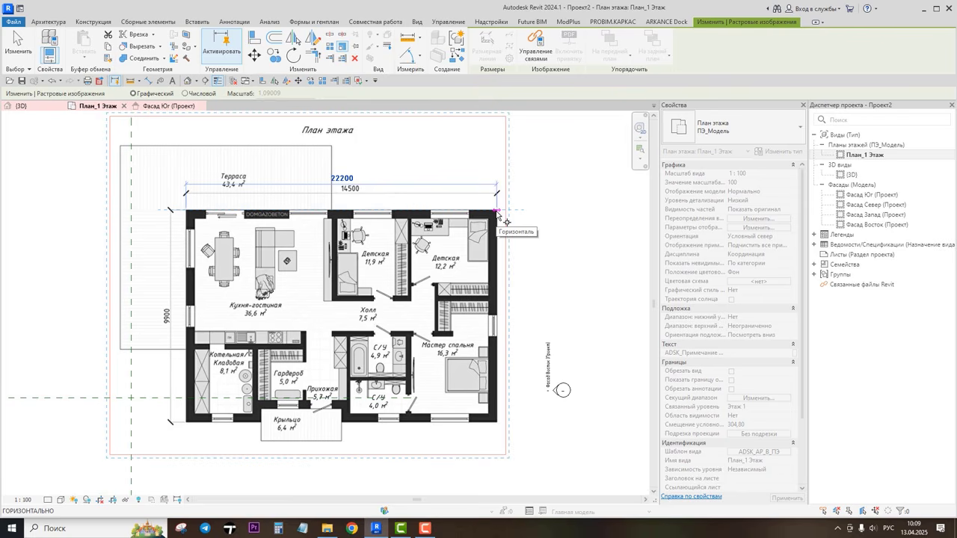
left_click(497, 212)
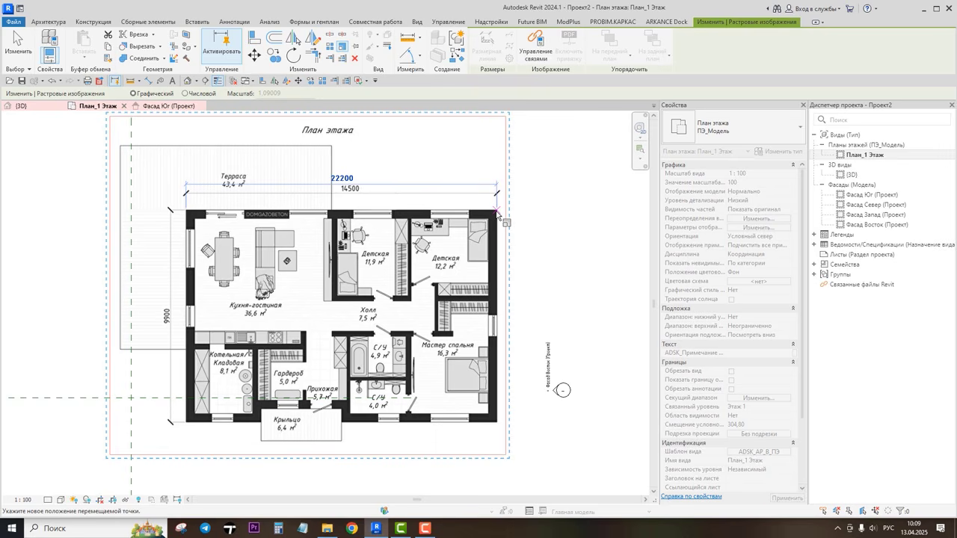
type("1450")
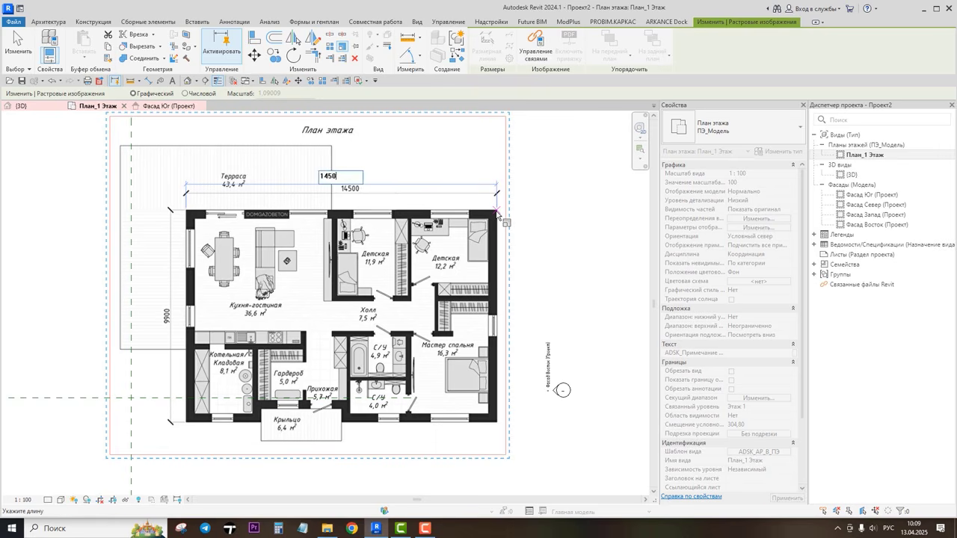
type("0")
key("Return")
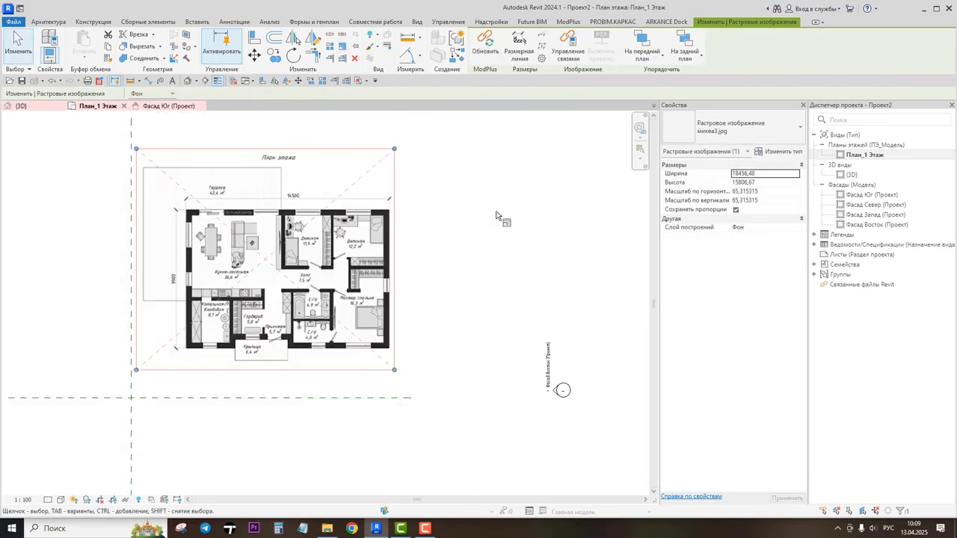
Step: Move the plan image so its lower-left wall corner sits on the intersection of the reference planes
left_click(255, 56)
scroll(183, 355, "up", 5)
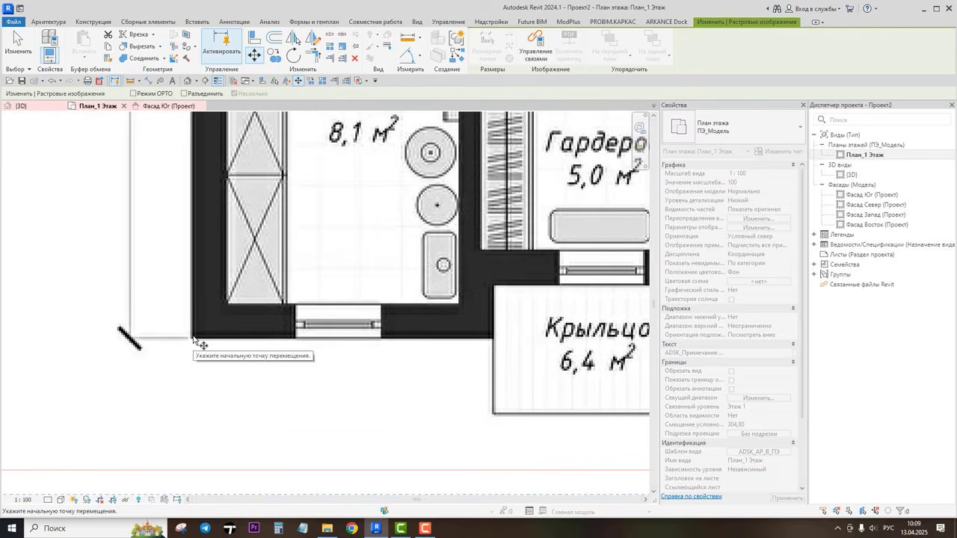
left_click(192, 340)
scroll(192, 340, "down", 8)
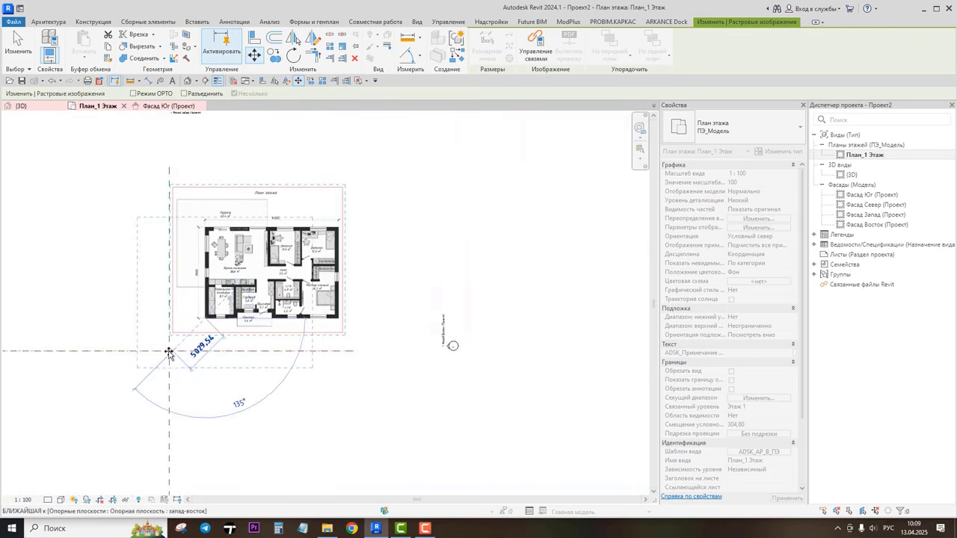
scroll(172, 352, "up", 6)
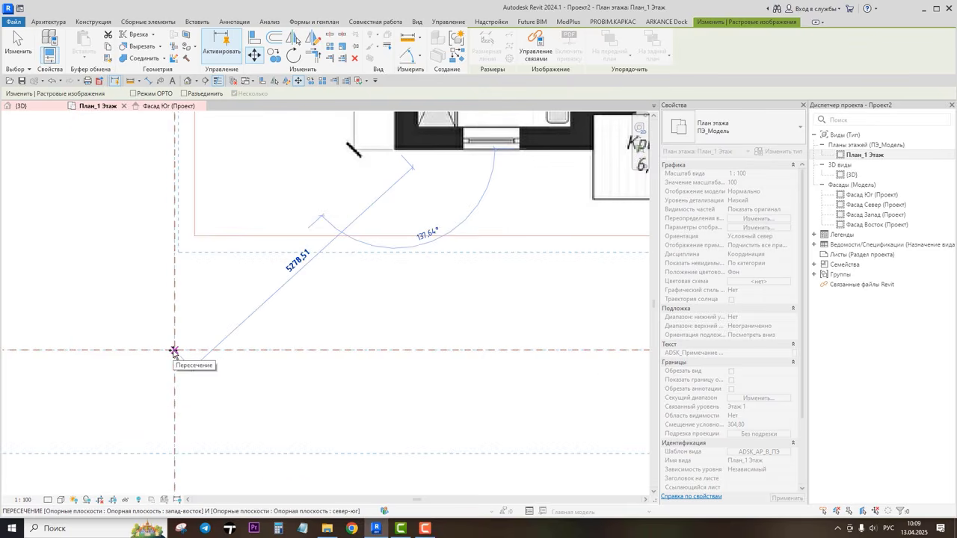
left_click(173, 351)
scroll(407, 236, "down", 5)
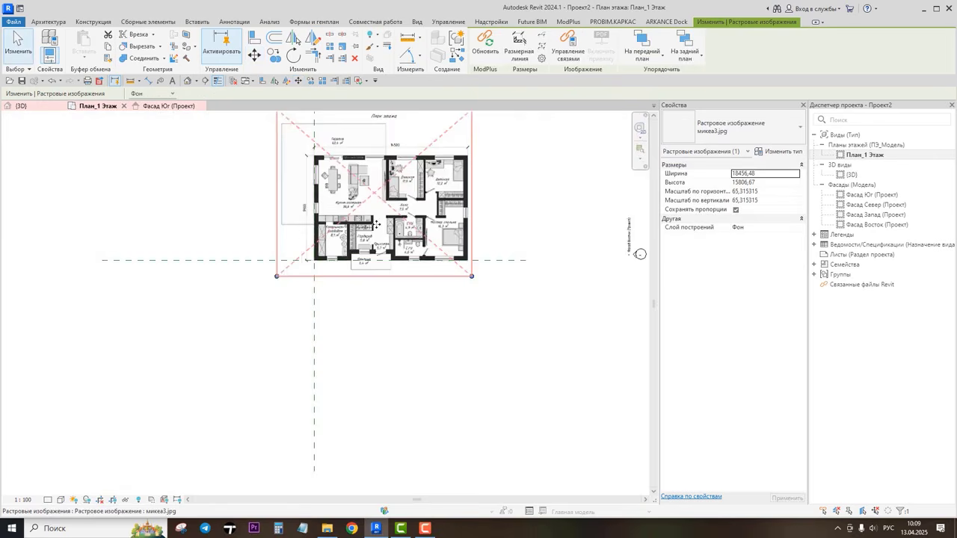
scroll(408, 228, "down", 3)
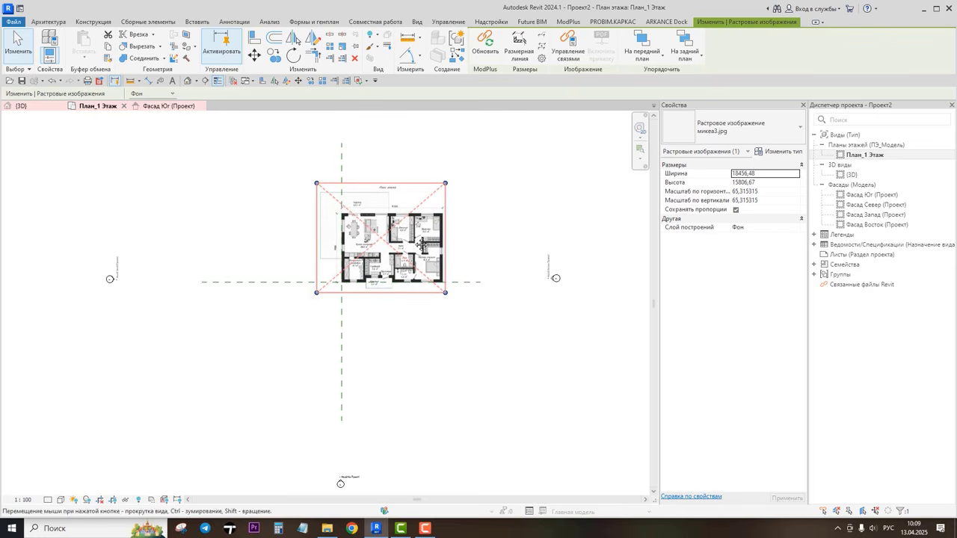
left_click(431, 335)
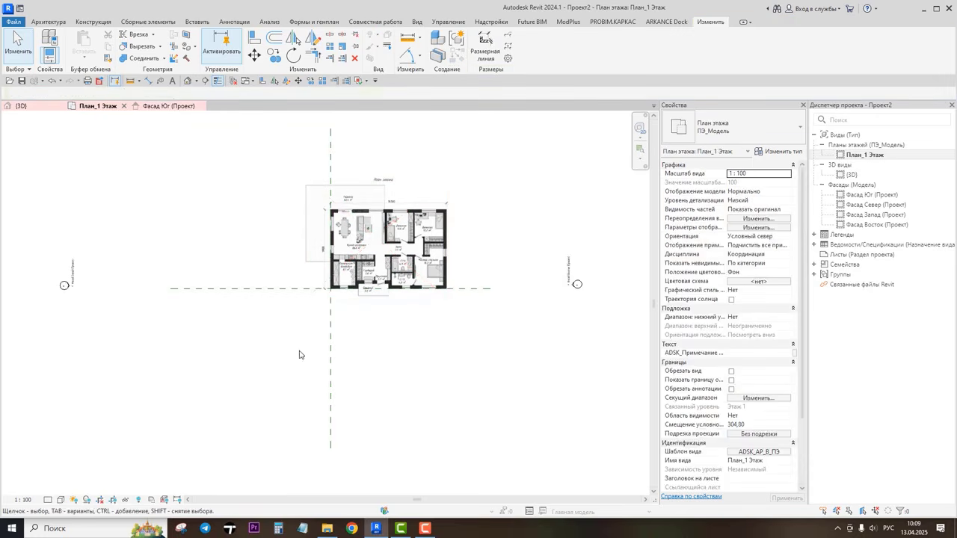
Step: Try the view scale at 1:50 and 1:200 before restoring it to 1:100
left_click(23, 499)
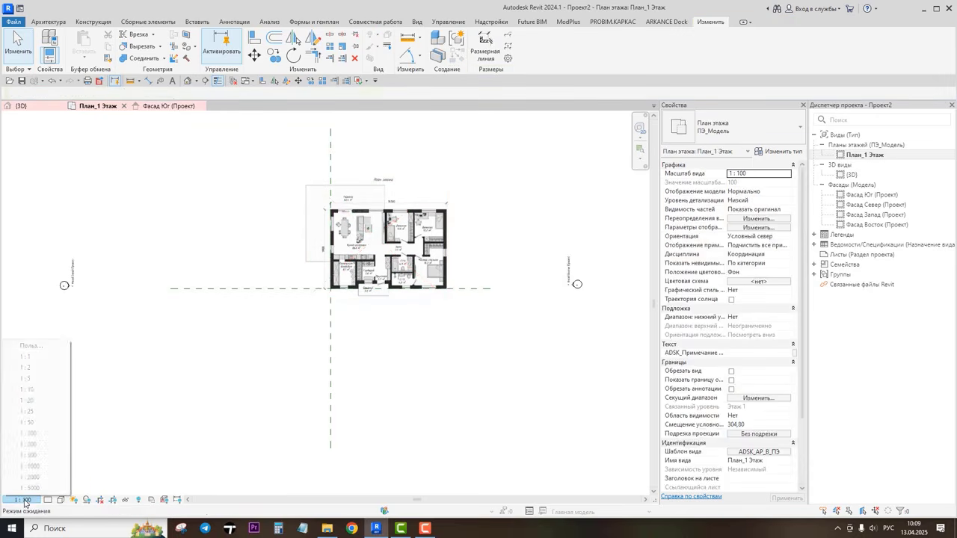
left_click(30, 422)
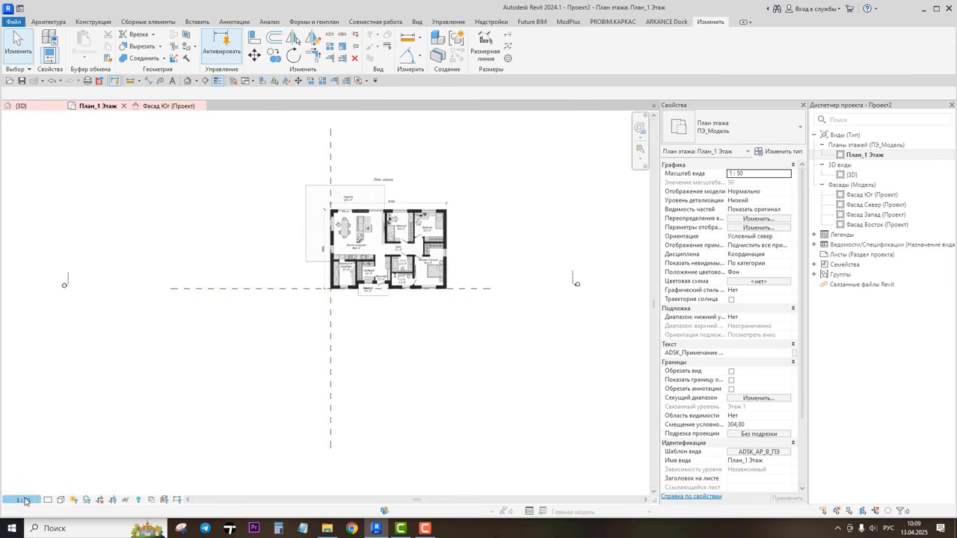
left_click(25, 500)
left_click(34, 446)
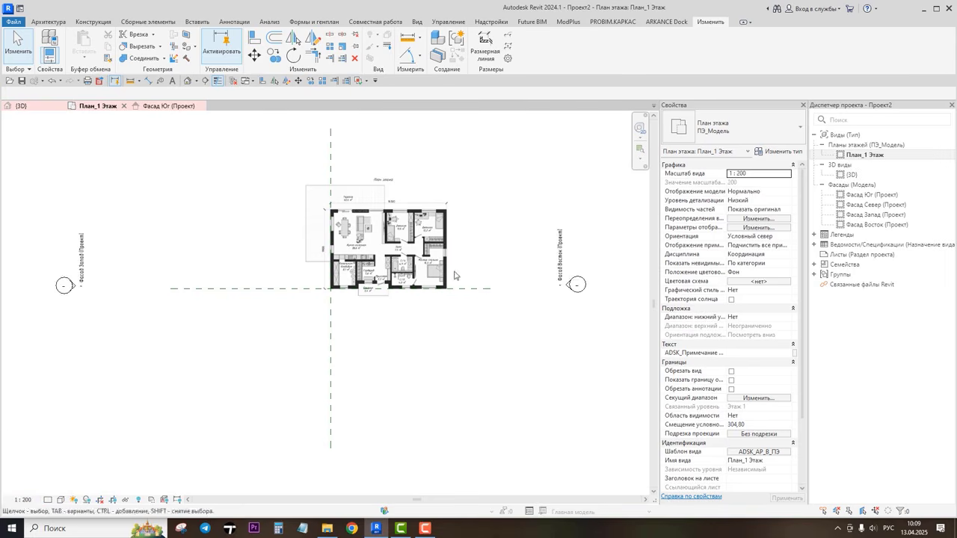
left_click(23, 501)
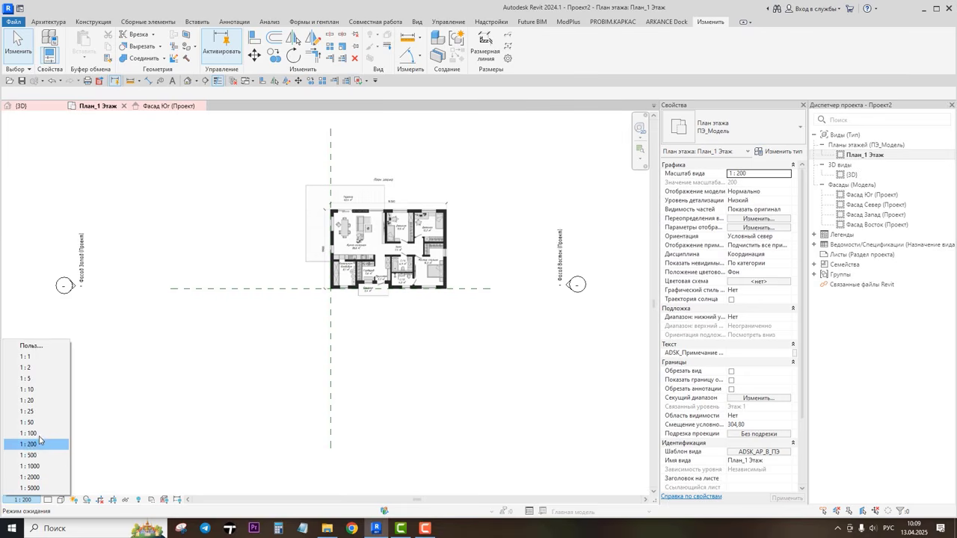
left_click(29, 434)
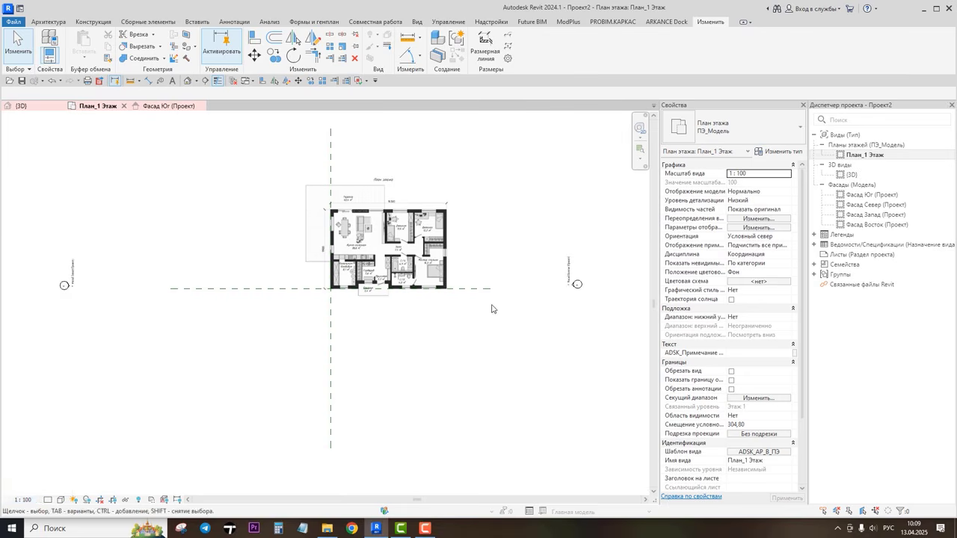
Step: Draw a vertical grid line to the left of the plan image, running from below it to above it
scroll(491, 306, "down", 3)
middle_click_drag(493, 304, 482, 318)
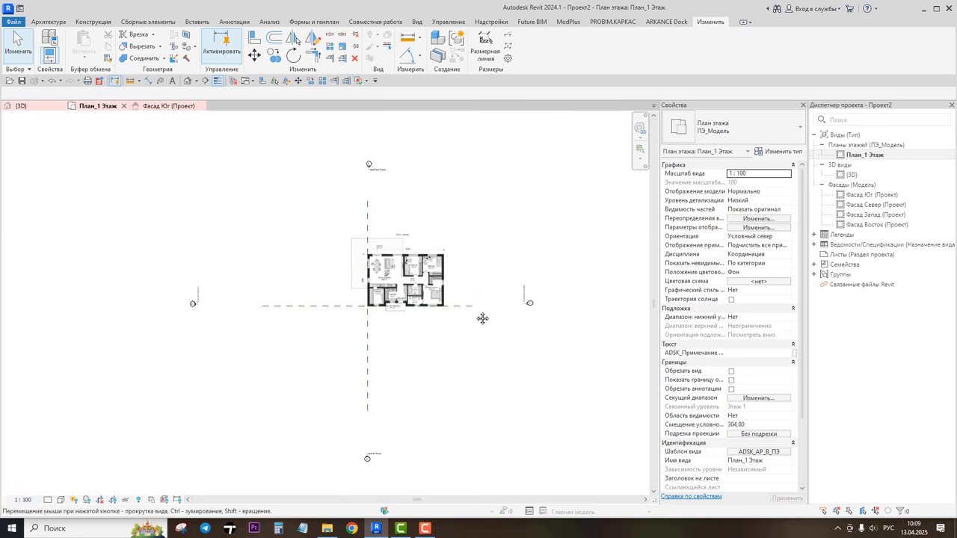
scroll(413, 280, "up", 5)
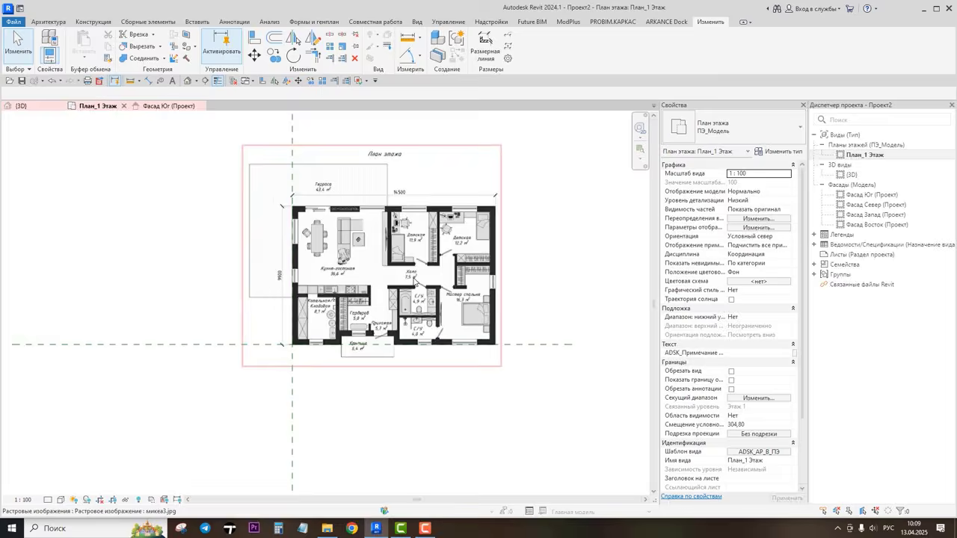
scroll(414, 278, "up", 3)
middle_click_drag(402, 246, 401, 273)
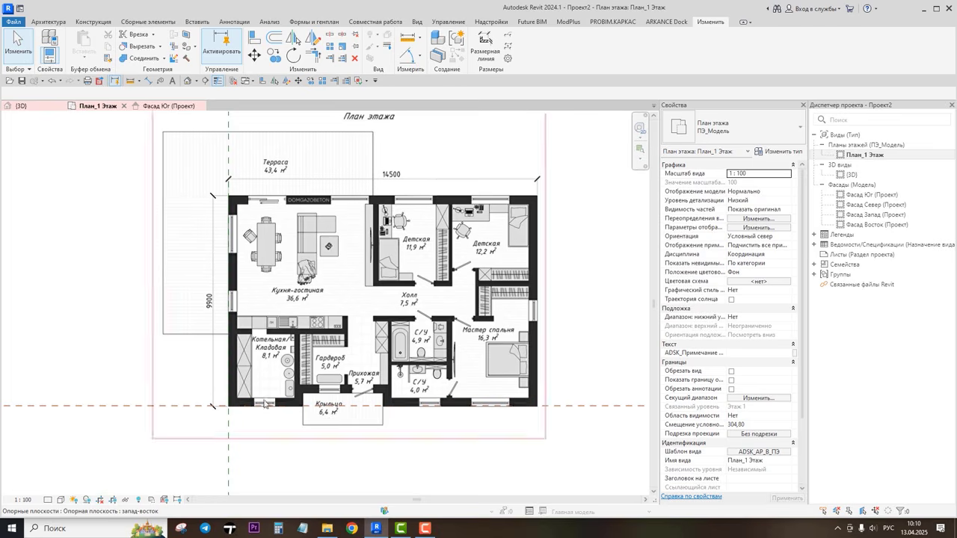
scroll(252, 406, "down", 5)
scroll(325, 364, "up", 5)
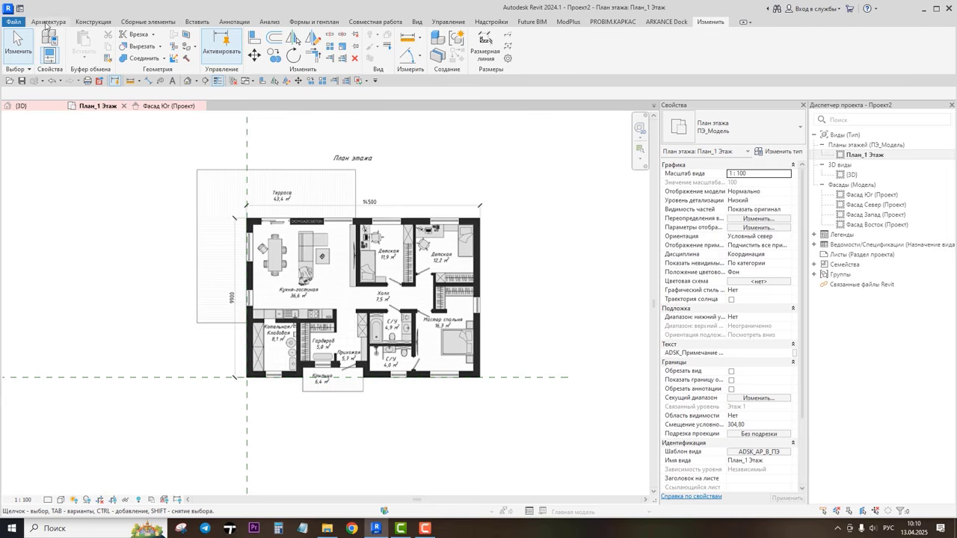
left_click(46, 22)
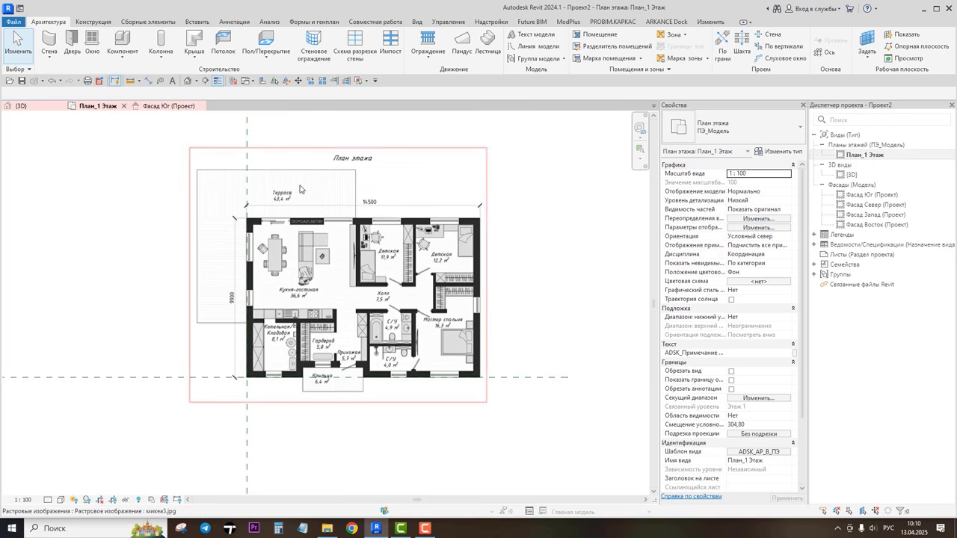
left_click(824, 55)
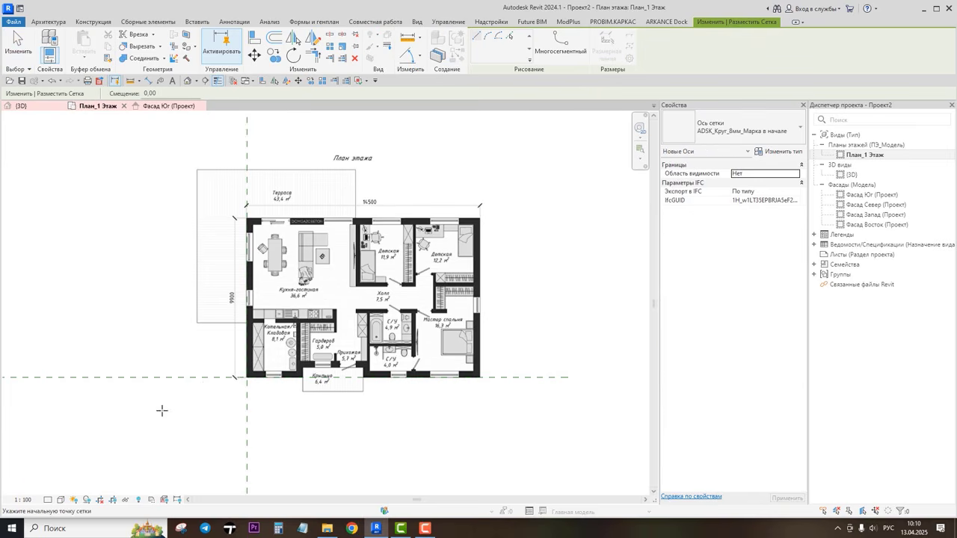
left_click(147, 455)
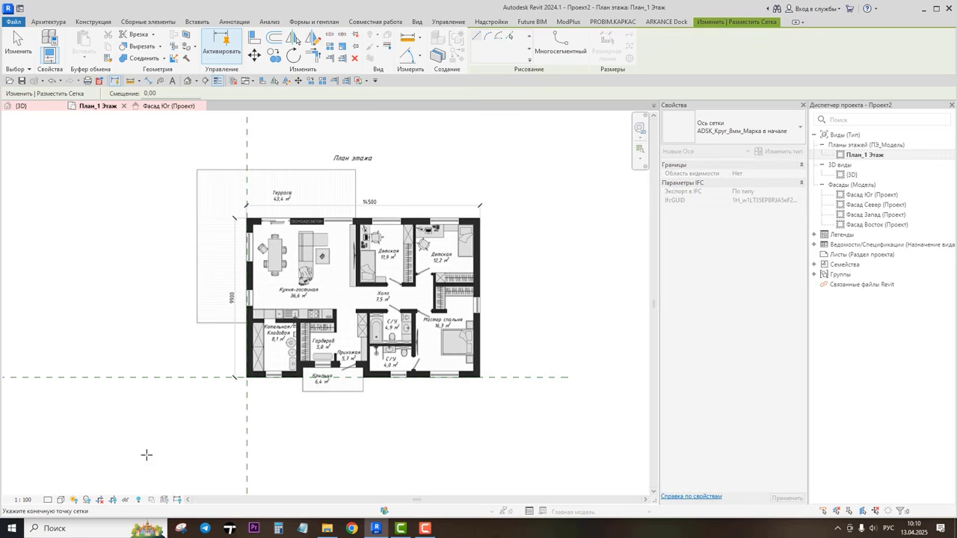
left_click(146, 140)
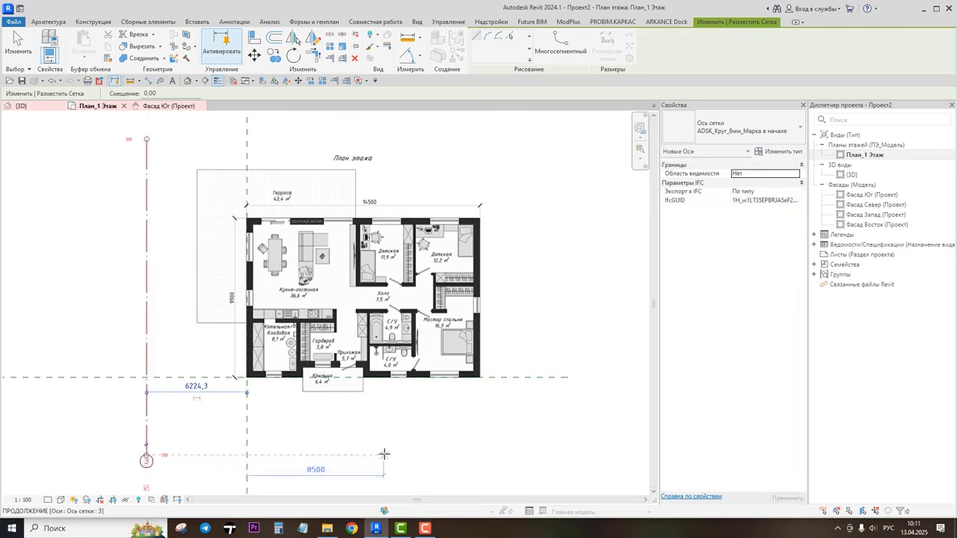
key("Escape")
key("Escape")
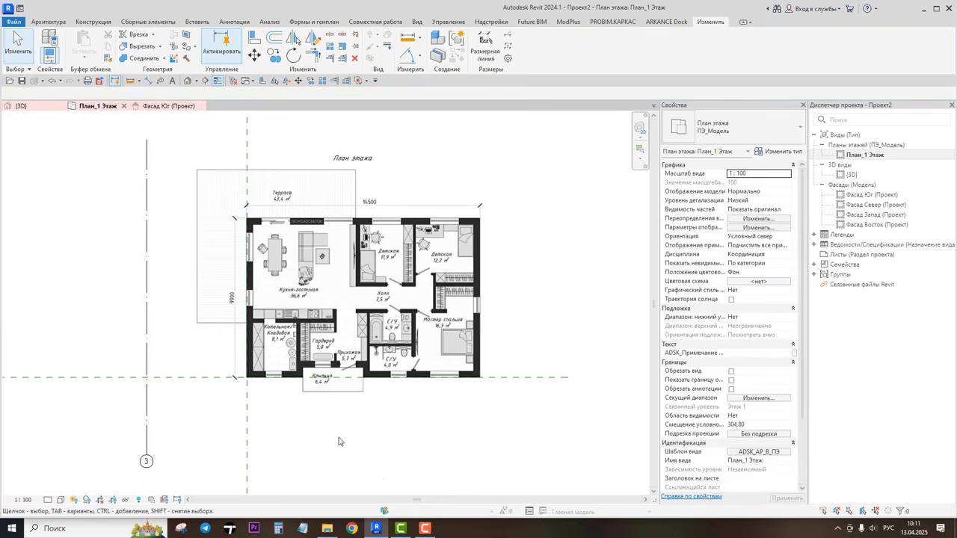
Step: Draw a second, shorter vertical grid line just right of the first one, below the plan
left_click(148, 332)
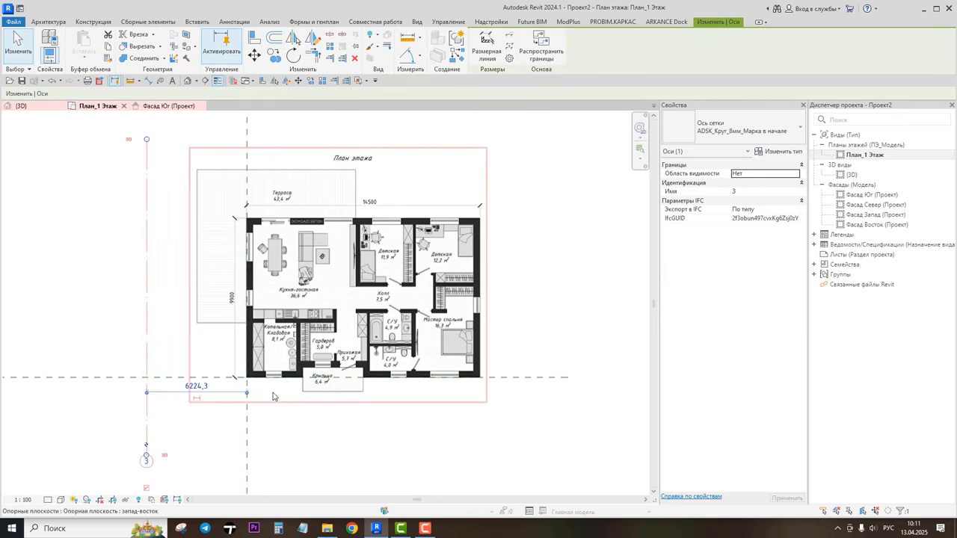
left_click(306, 437)
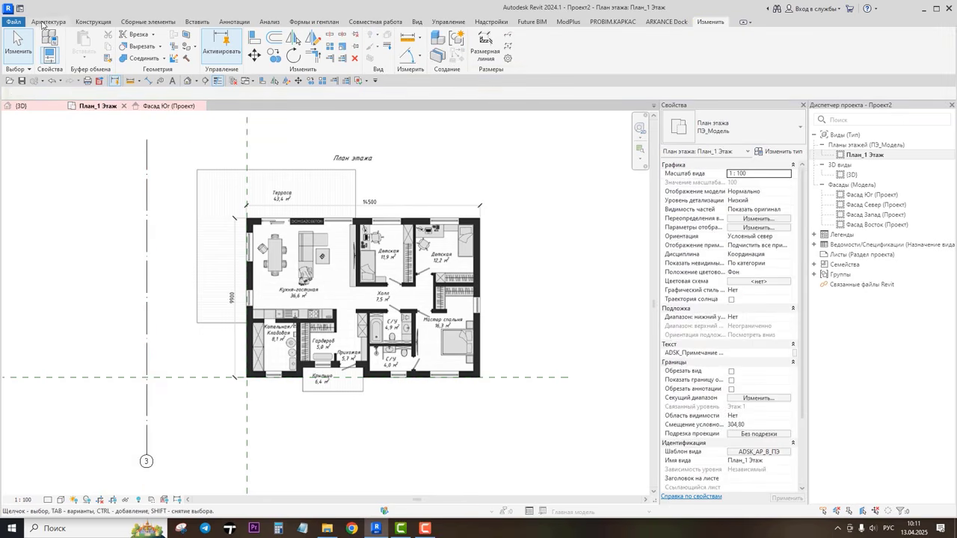
left_click(828, 50)
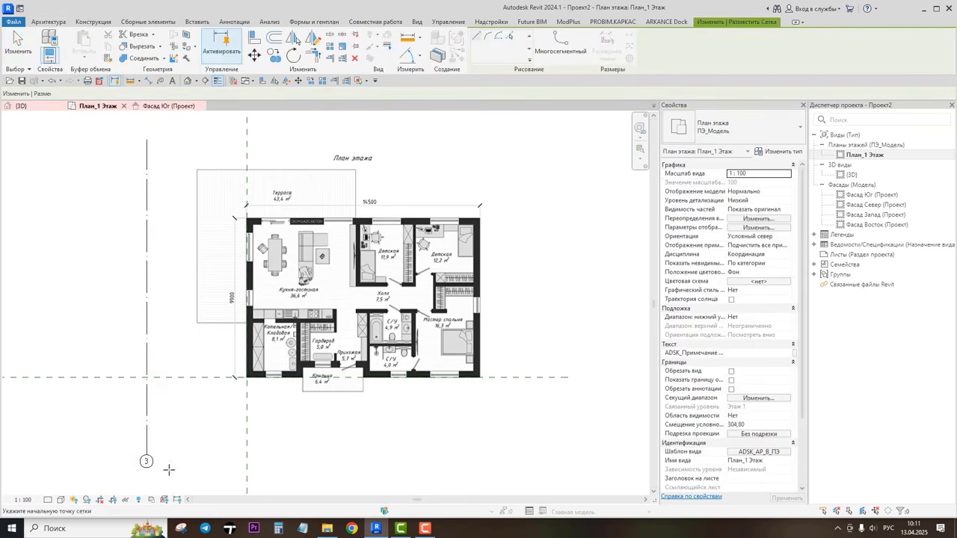
left_click(186, 463)
left_click(185, 330)
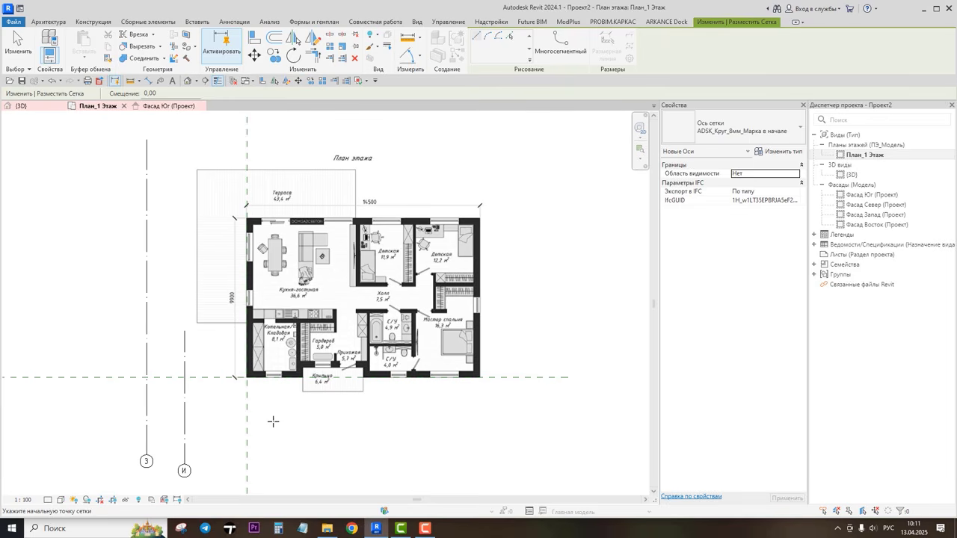
key("Escape")
key("Escape")
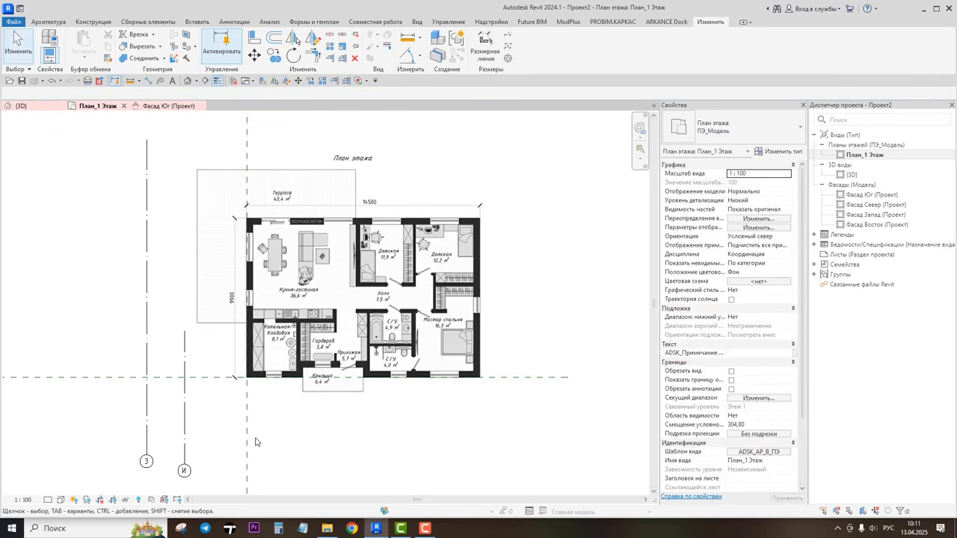
Step: Move the second grid line to the plan's right edge, about 15430 mm right of the vertical reference plane
left_click(184, 399)
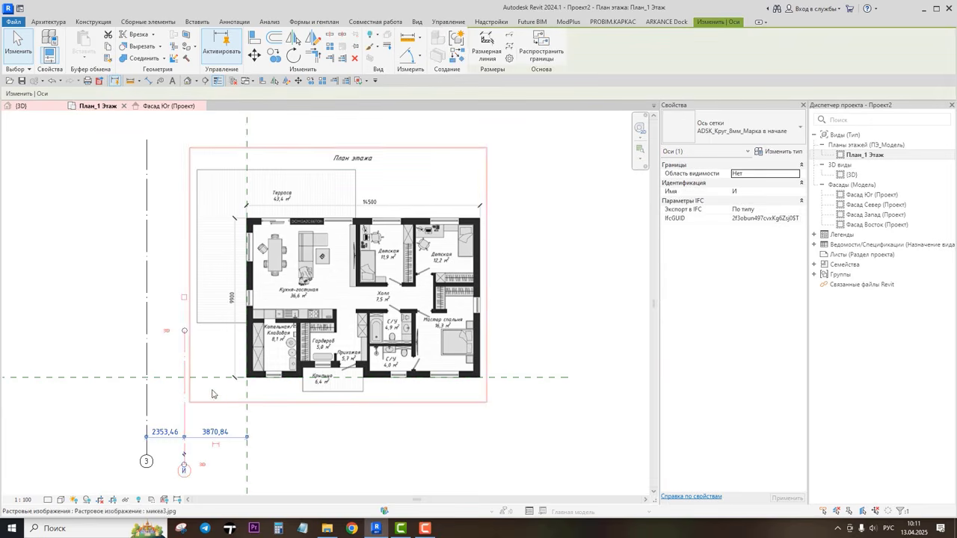
left_click(255, 58)
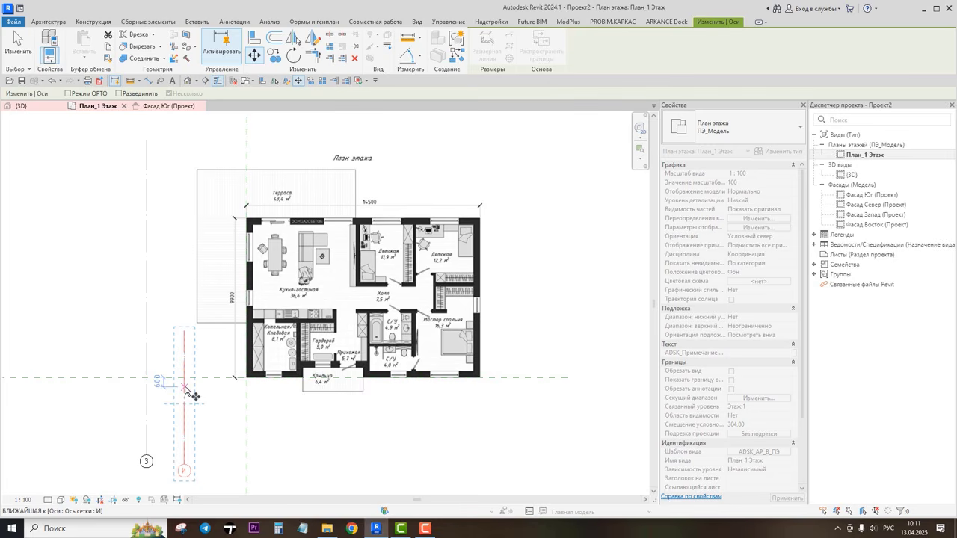
left_click(186, 389)
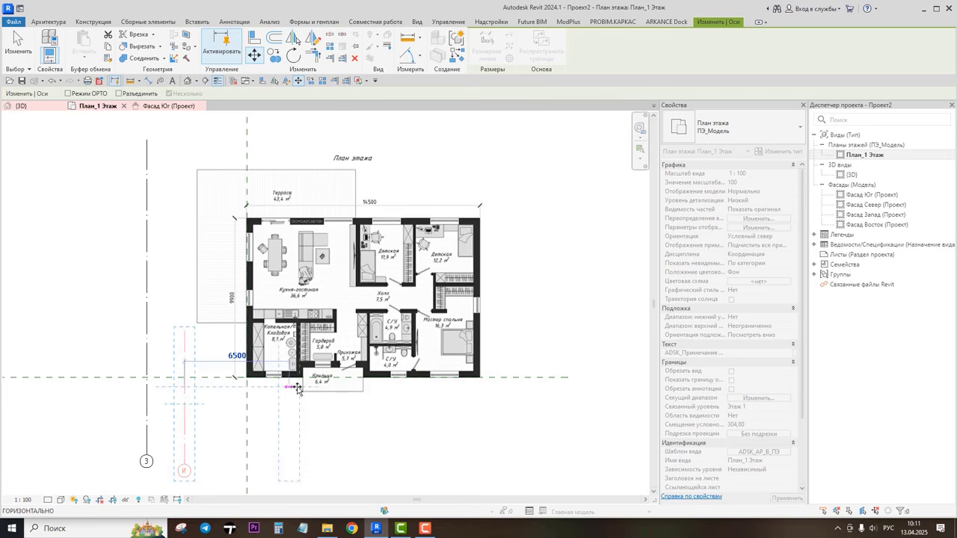
left_click(494, 389)
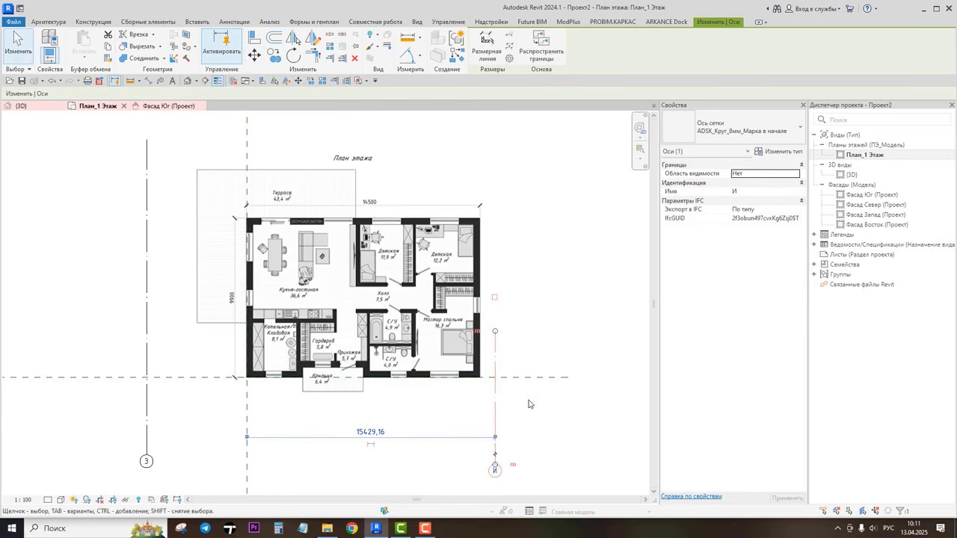
left_click(528, 404)
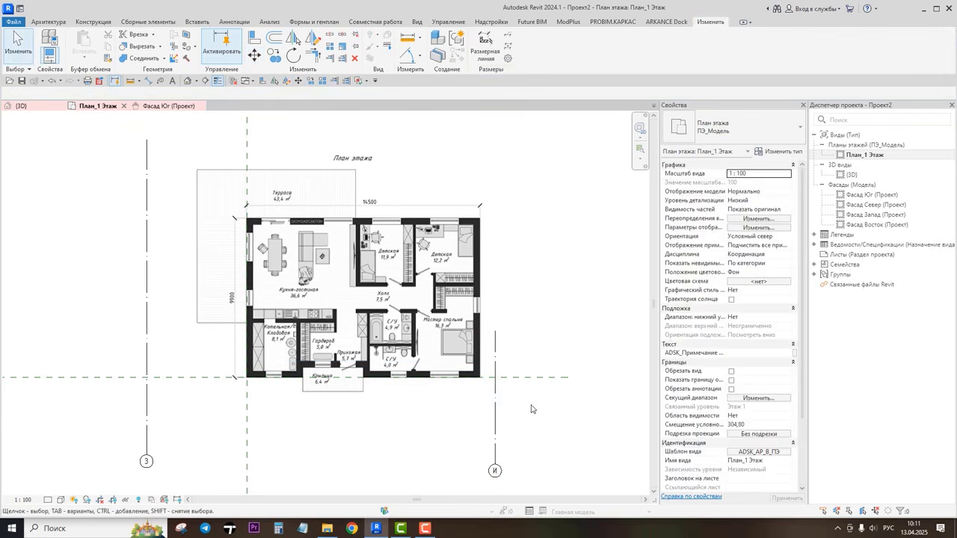
Step: Rename the leftmost grid line as 1
left_click(149, 407)
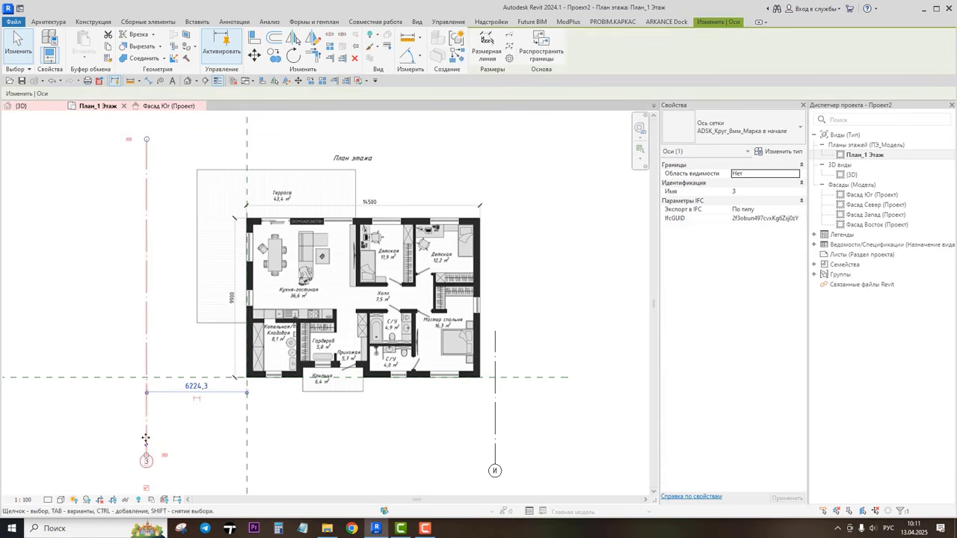
scroll(147, 457, "up", 6)
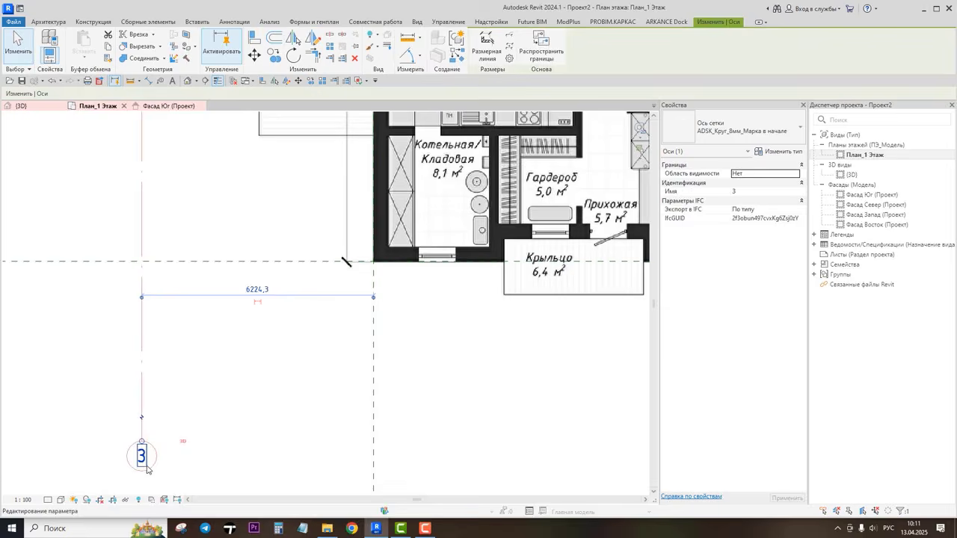
left_click(146, 461)
scroll(147, 469, "up", 2)
left_click(135, 436)
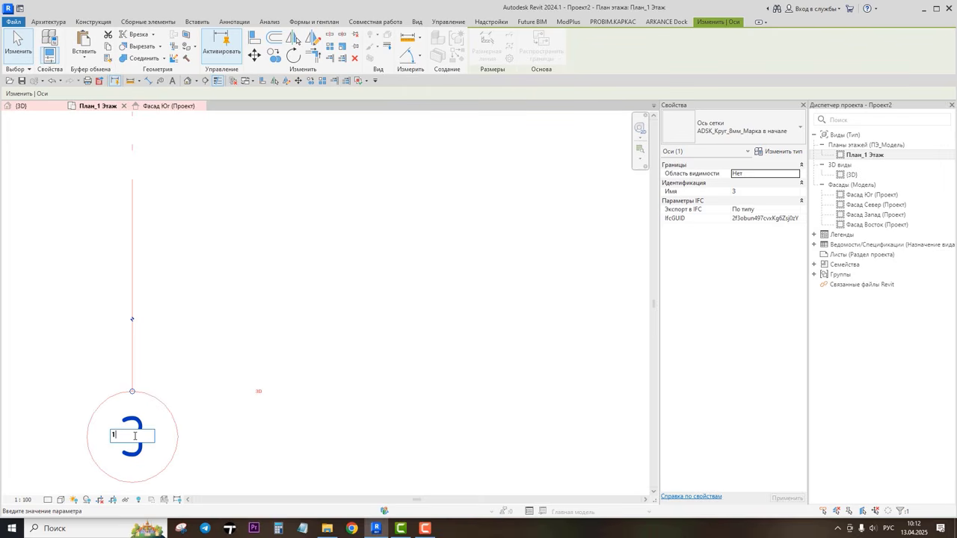
key("Return")
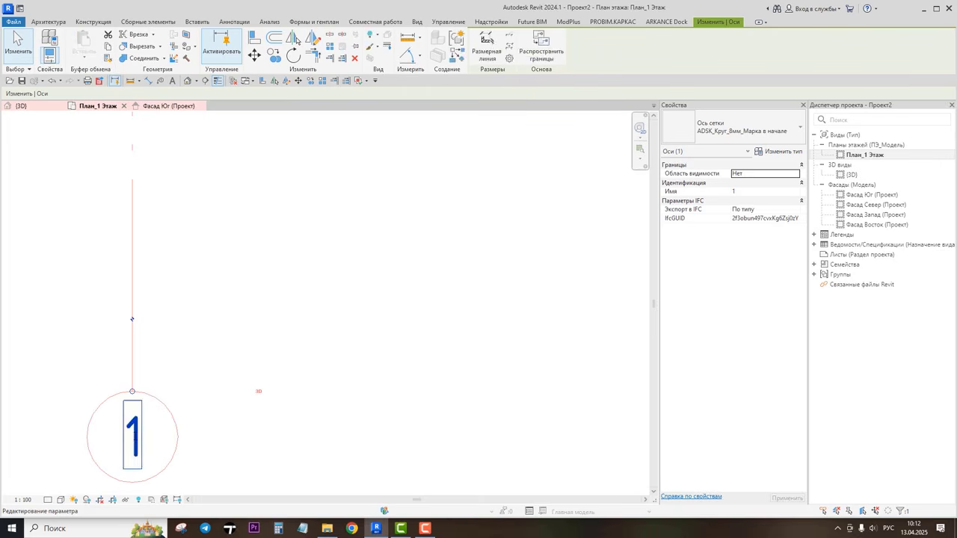
Step: Move grid line 1 onto the intersection of the reference planes at the plan's lower-left corner
scroll(217, 337, "down", 1)
scroll(216, 340, "down", 1)
middle_click_drag(285, 280, 252, 382)
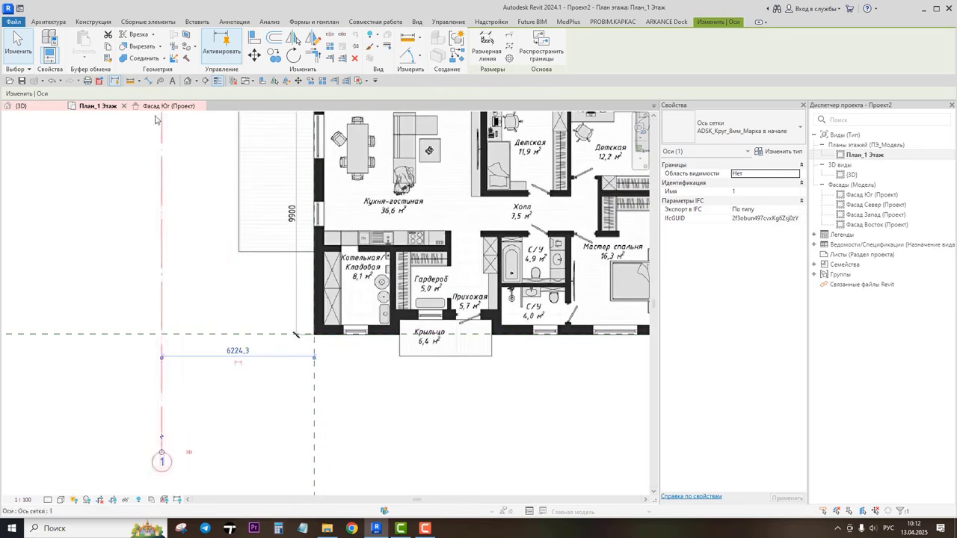
left_click(255, 55)
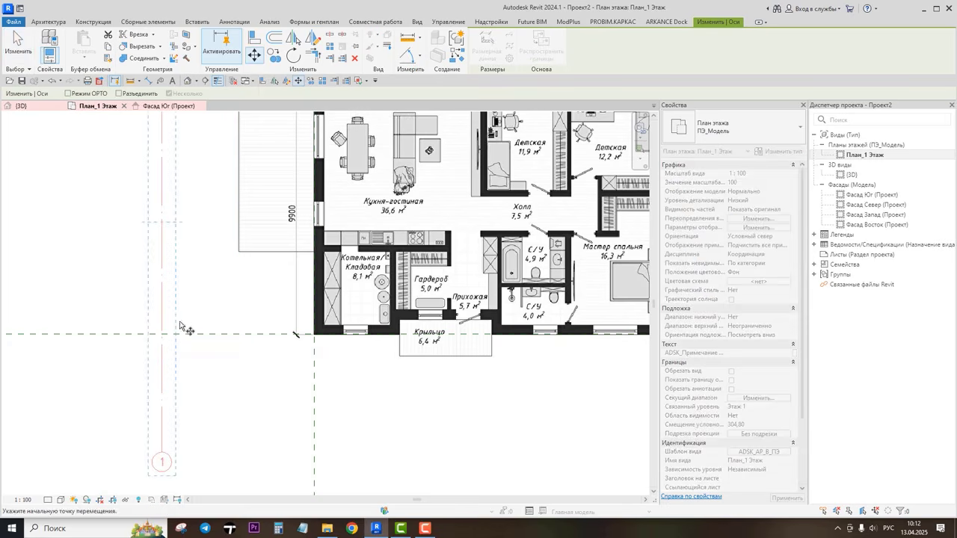
scroll(163, 337, "up", 5)
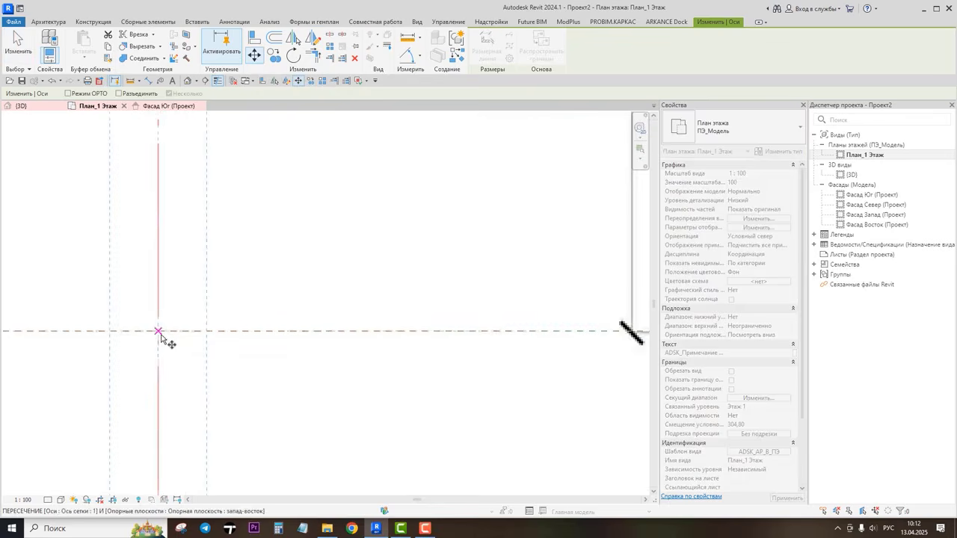
left_click(161, 335)
scroll(162, 335, "down", 3)
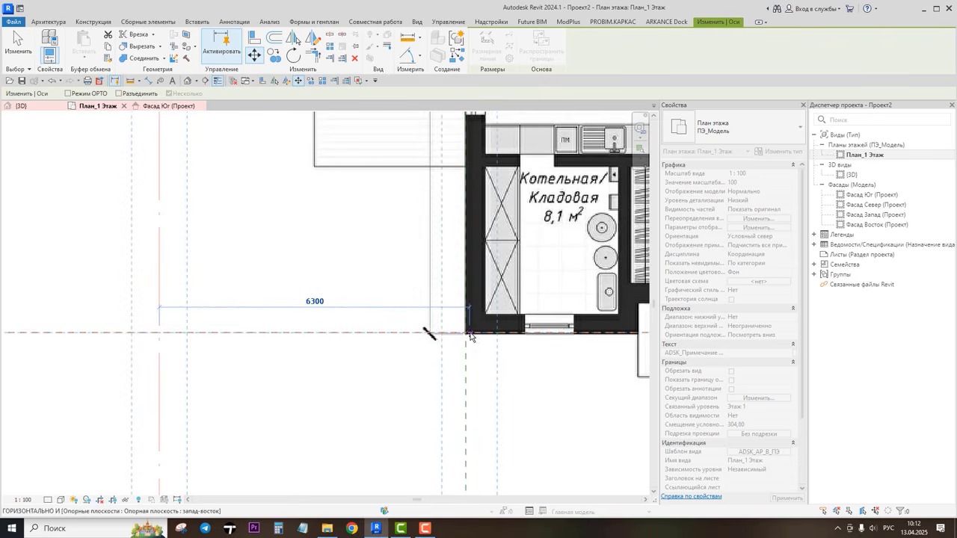
scroll(465, 334, "up", 2)
scroll(465, 335, "up", 2)
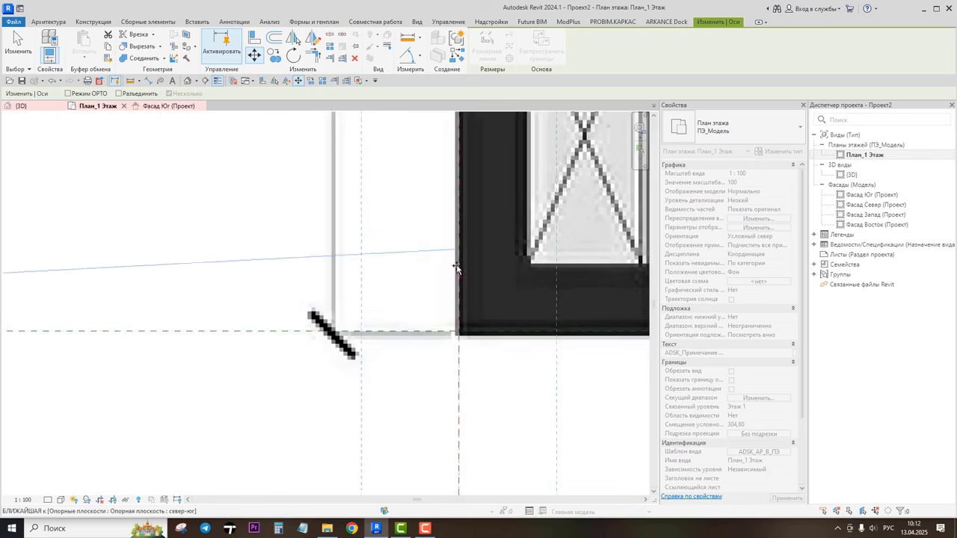
left_click(461, 333)
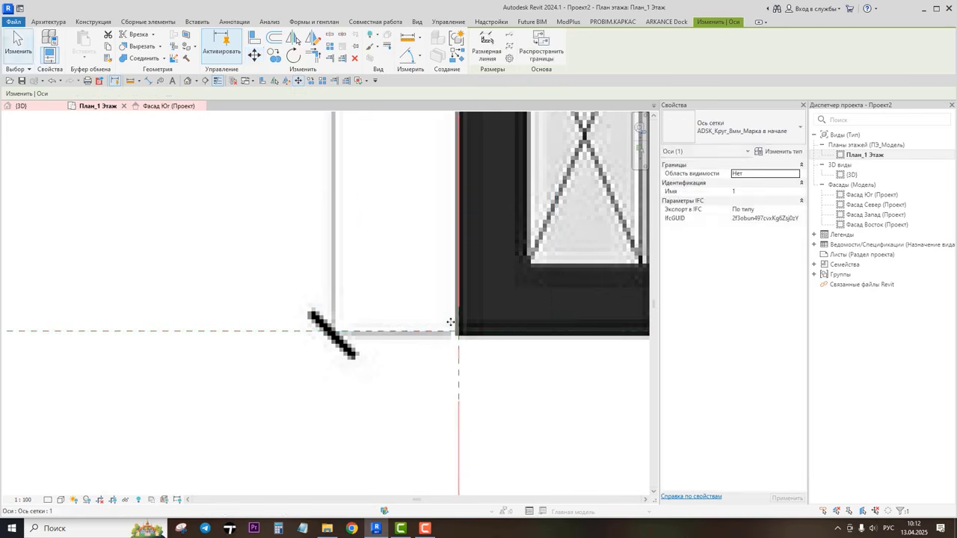
scroll(450, 322, "down", 8)
middle_click_drag(448, 299, 337, 375)
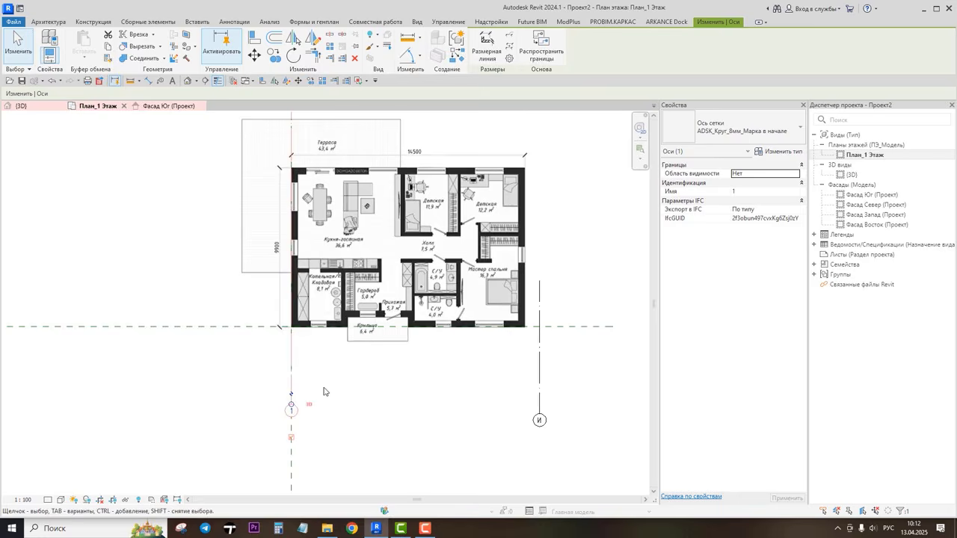
Step: Shorten grid line 1 by pulling its bubble end up closer to the plan
scroll(293, 406, "up", 4)
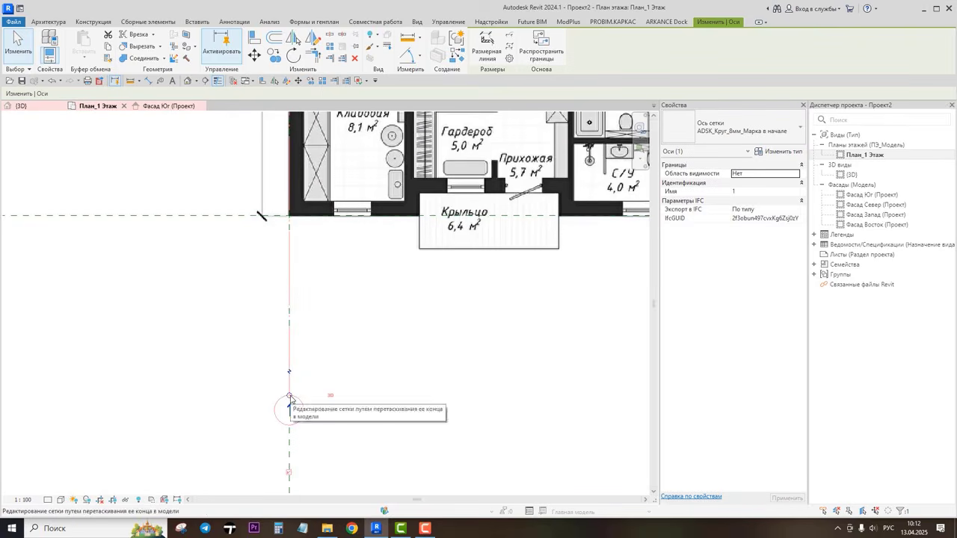
left_click_drag(291, 399, 290, 340)
scroll(291, 340, "down", 1)
scroll(291, 345, "down", 4)
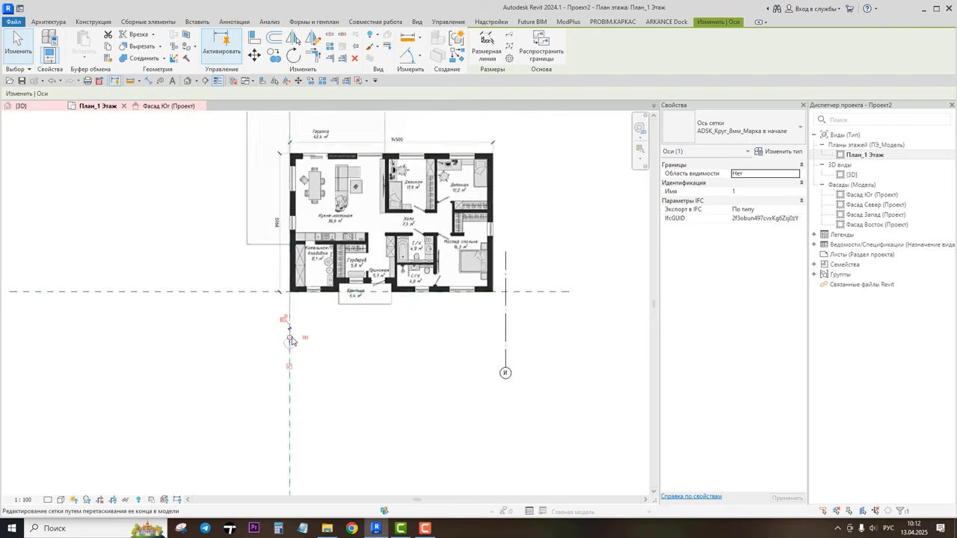
left_click(342, 340)
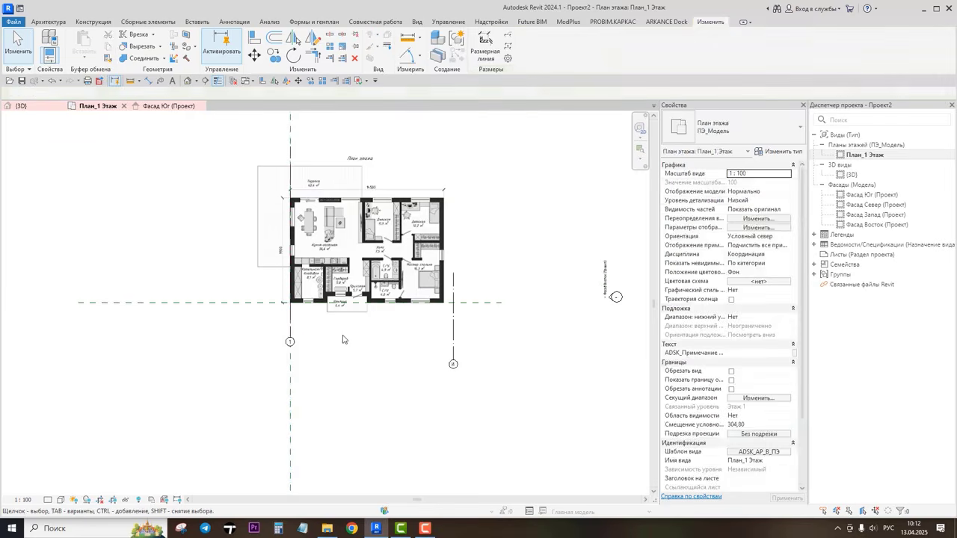
left_click(453, 342)
scroll(454, 358, "up", 4)
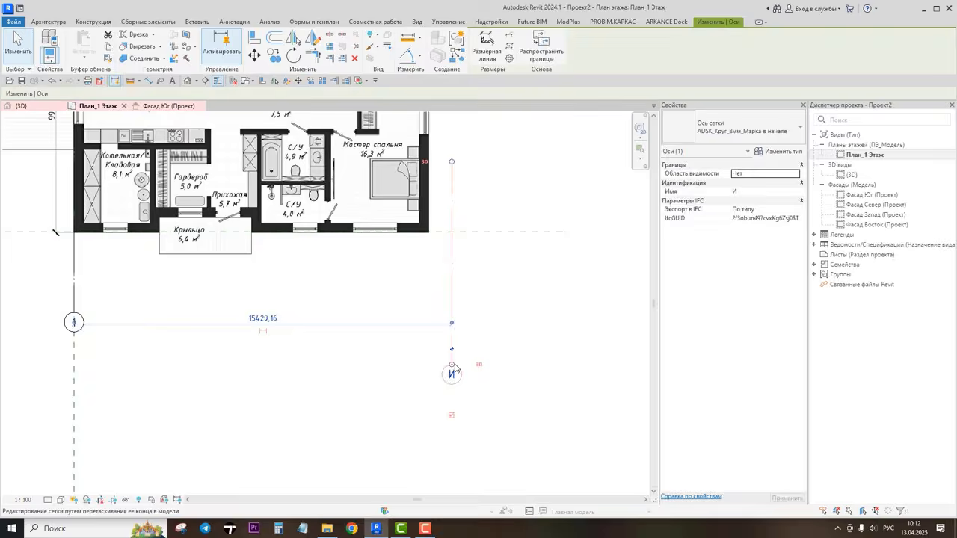
scroll(454, 368, "up", 5)
left_click(454, 382)
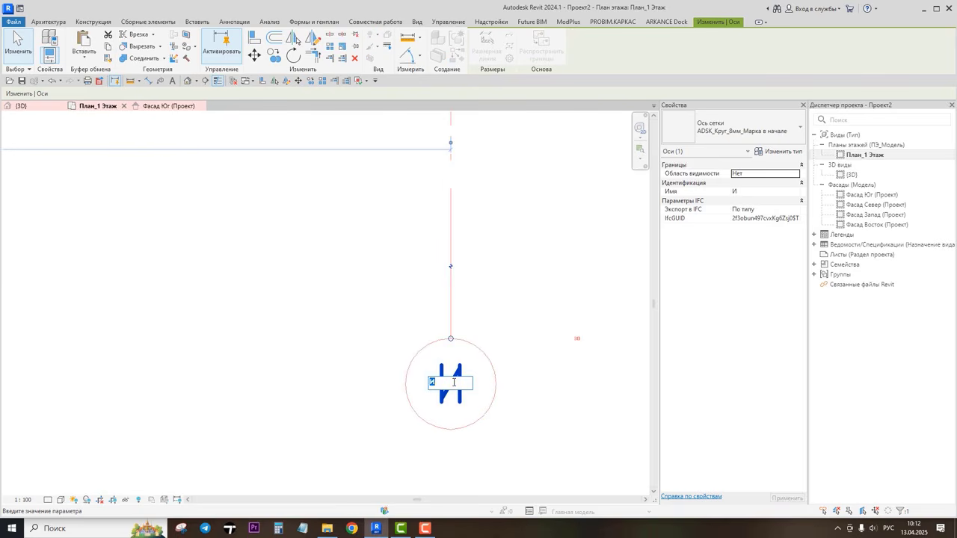
left_click(577, 335)
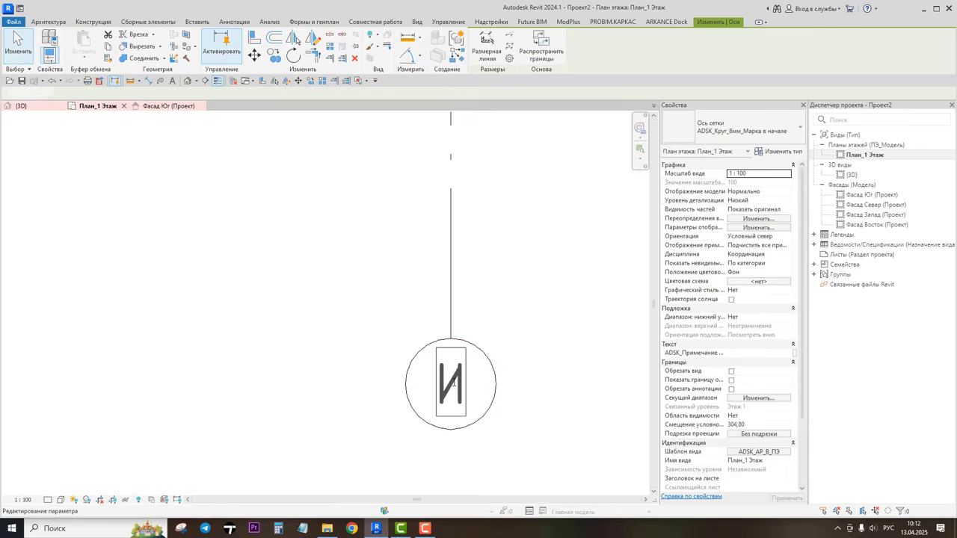
Step: Set the distance between grid lines 1 and И to 14500 mm
scroll(486, 277, "down", 5)
scroll(476, 237, "down", 1)
middle_click_drag(475, 237, 498, 294)
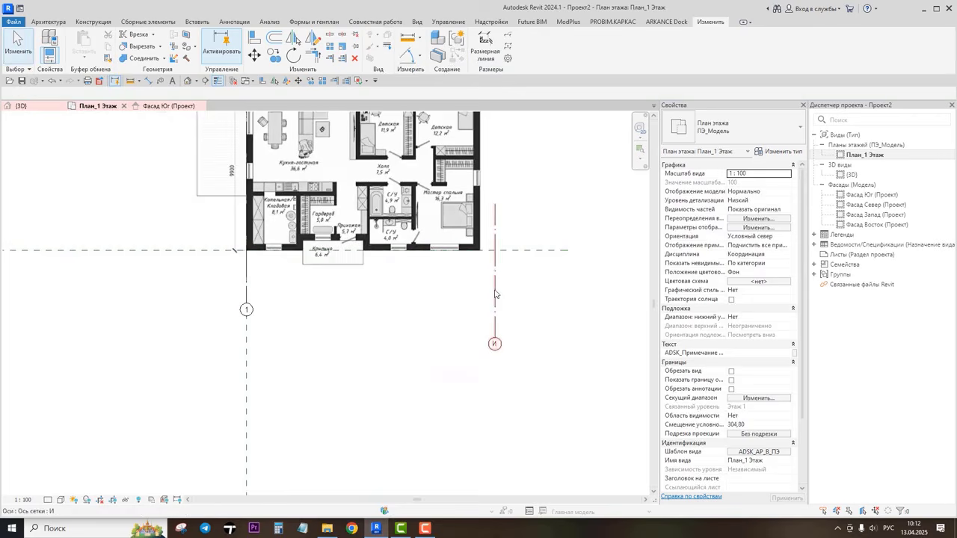
left_click(493, 291)
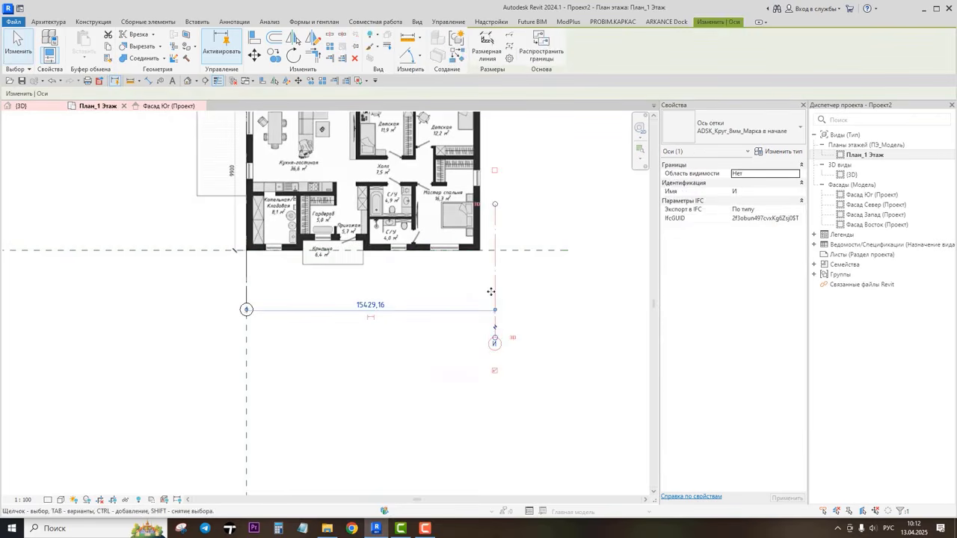
middle_click_drag(438, 300, 397, 368)
scroll(431, 372, "up", 1)
left_click(528, 400)
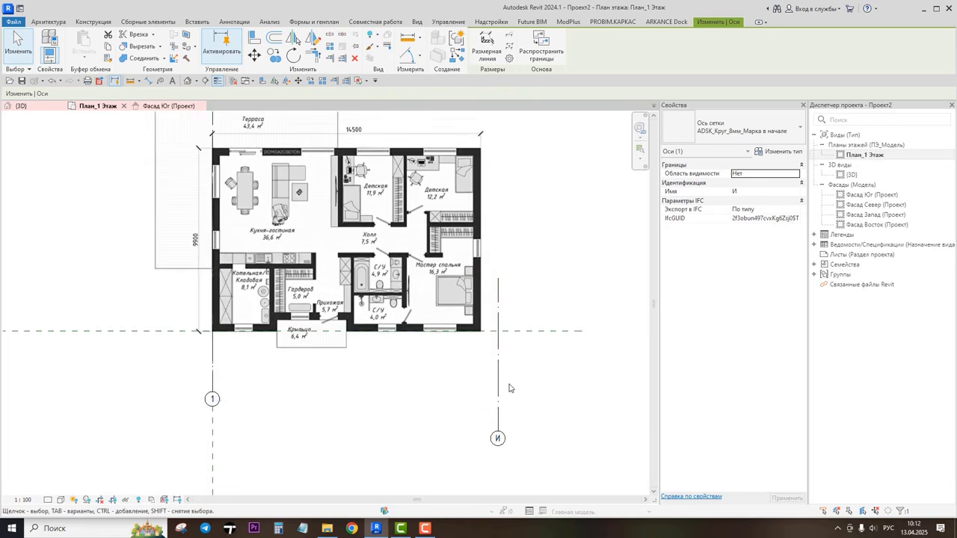
left_click(498, 373)
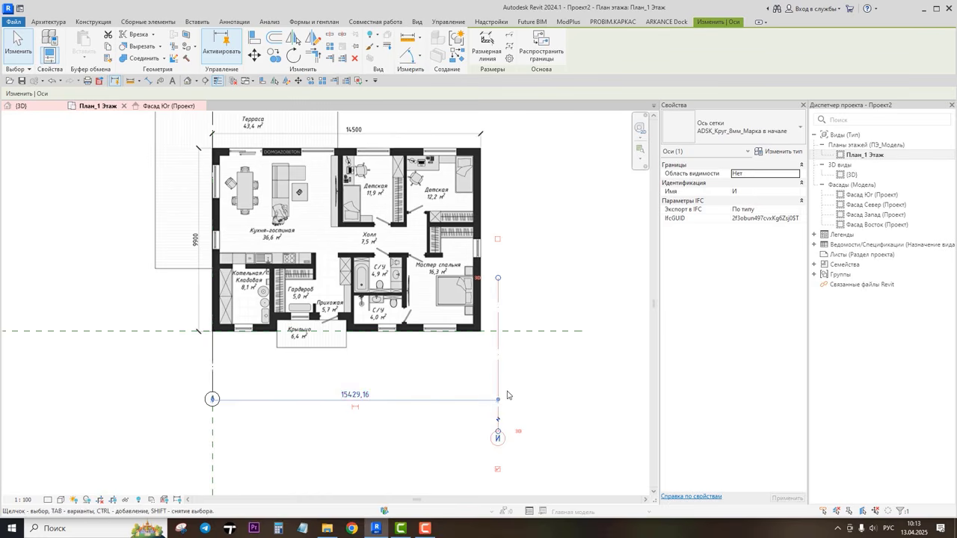
left_click(355, 394)
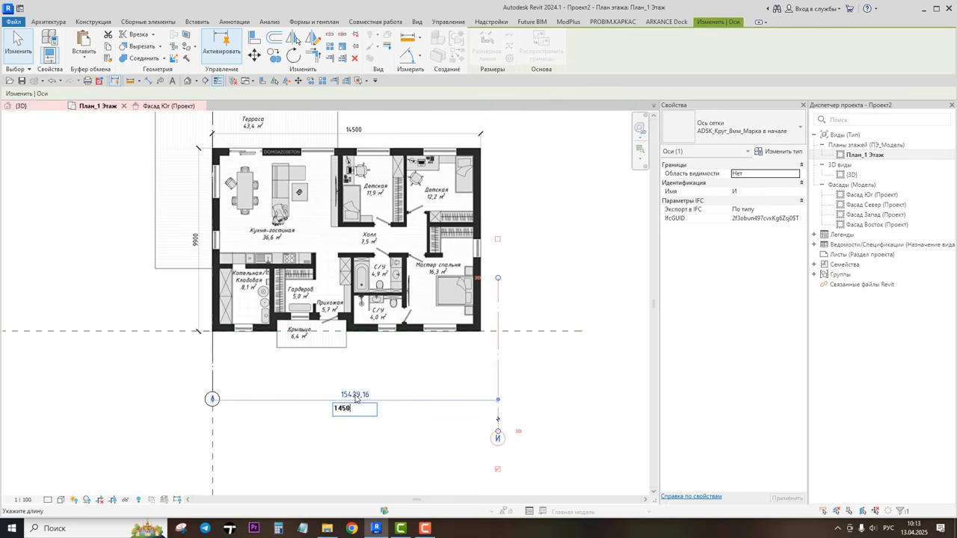
key("Return")
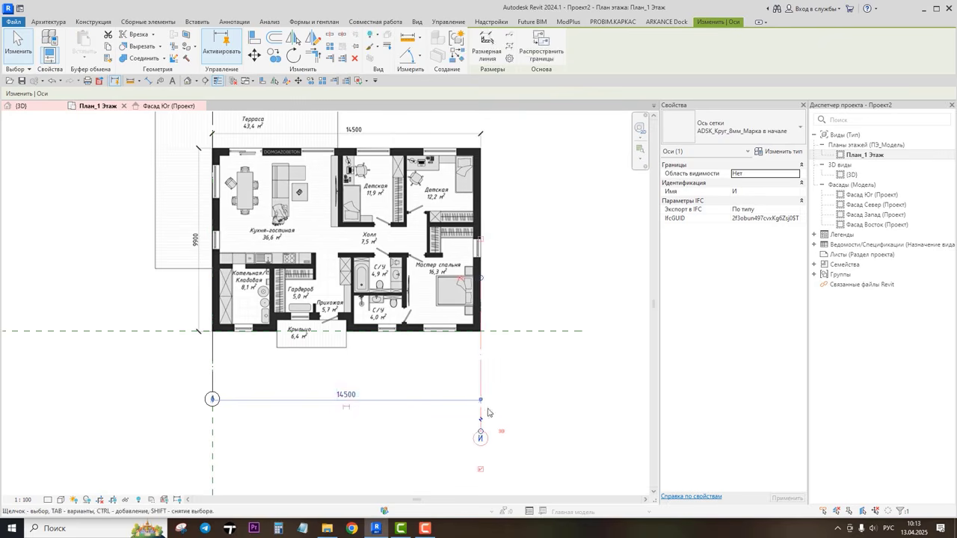
Step: Add an aligned dimension between grid lines 1 and И below the plan
left_click(525, 394)
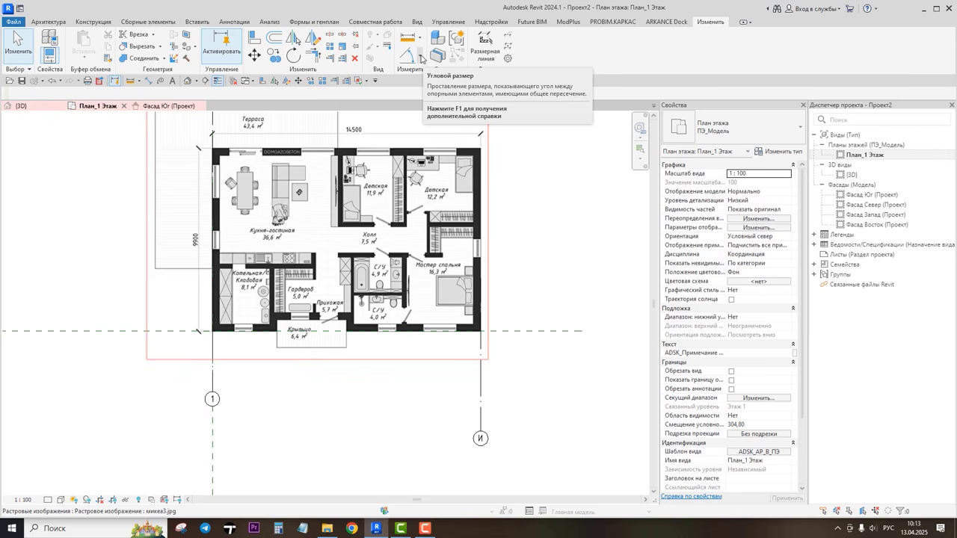
left_click(420, 59)
left_click(428, 82)
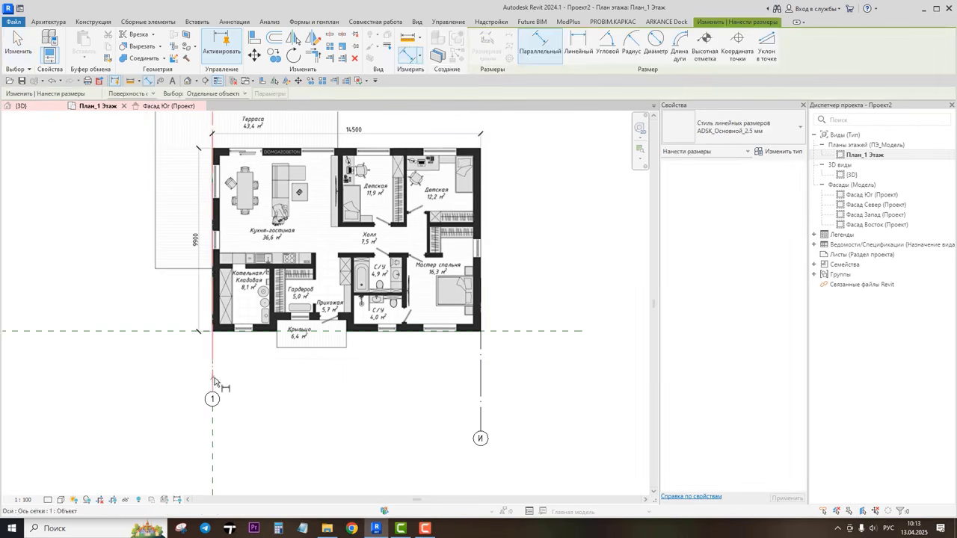
left_click(214, 381)
left_click(480, 381)
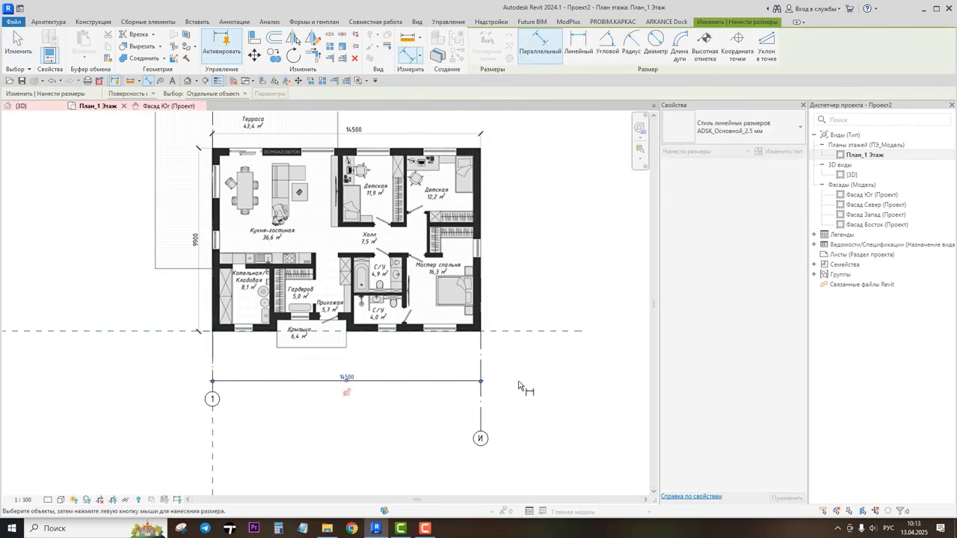
key("Escape")
key("Escape")
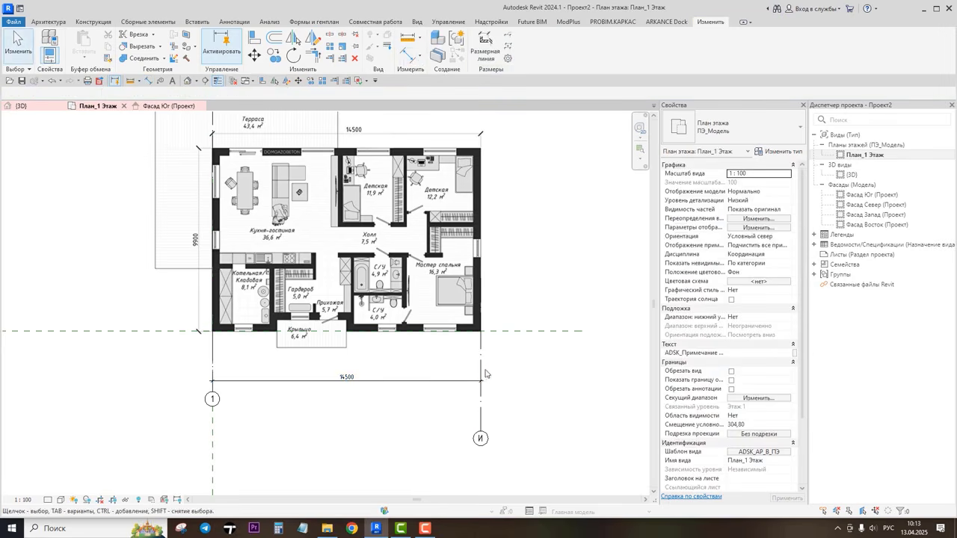
Step: Set the distance from grid line 1 to grid line И to 12000 mm
left_click(482, 370)
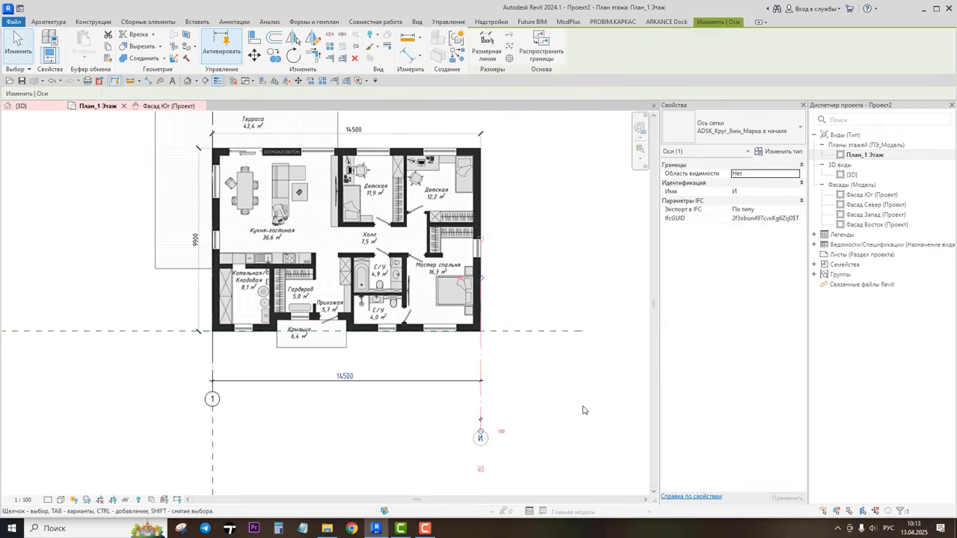
left_click(351, 375)
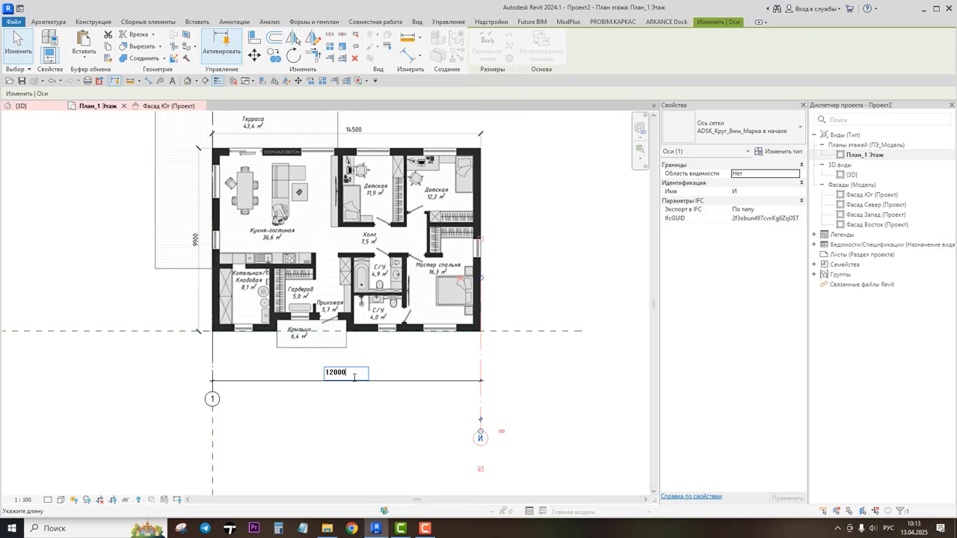
key("Return")
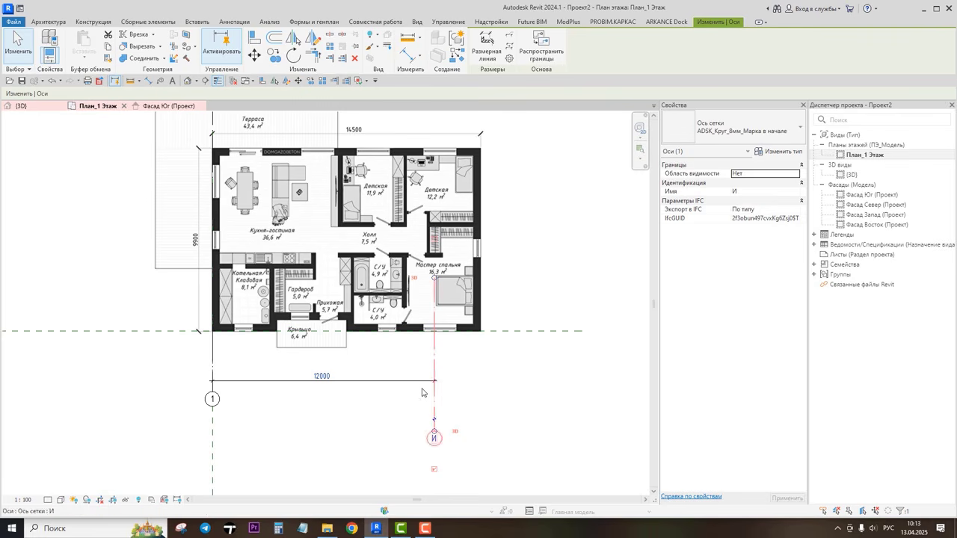
Step: Set the distance between grid lines 1 and И back to 14500 mm
left_click(322, 376)
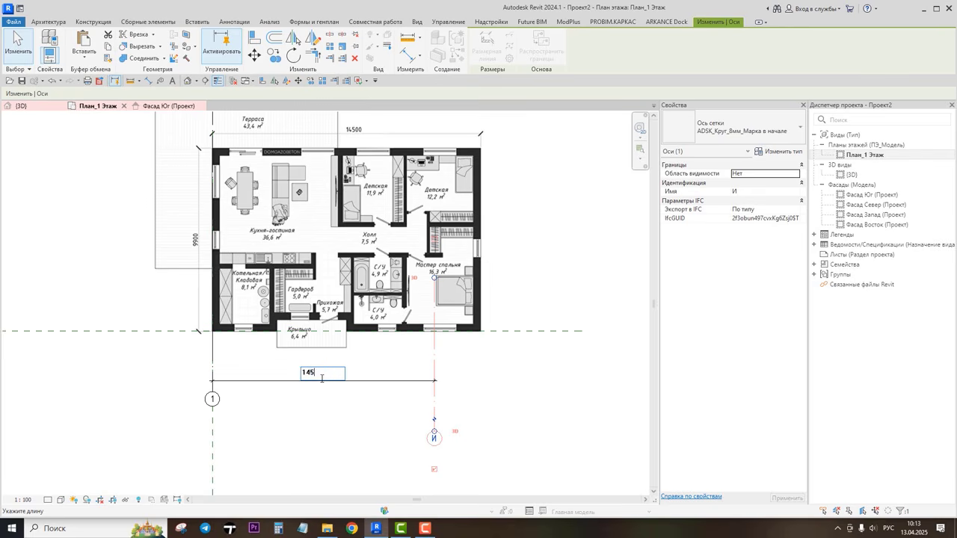
type("14500")
key("Return")
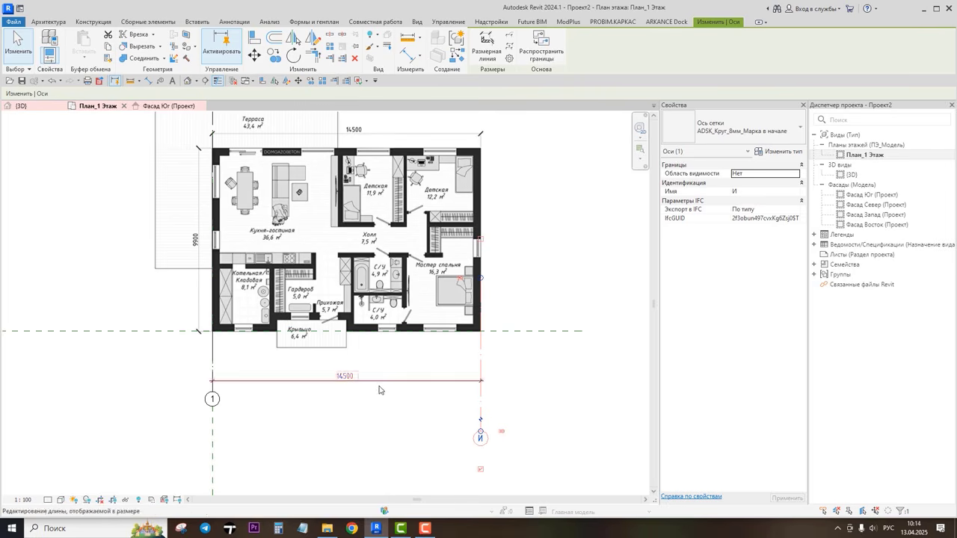
Step: Shorten grid line И's lower end so its bubble lines up with grid 1's bubble
left_click(531, 402)
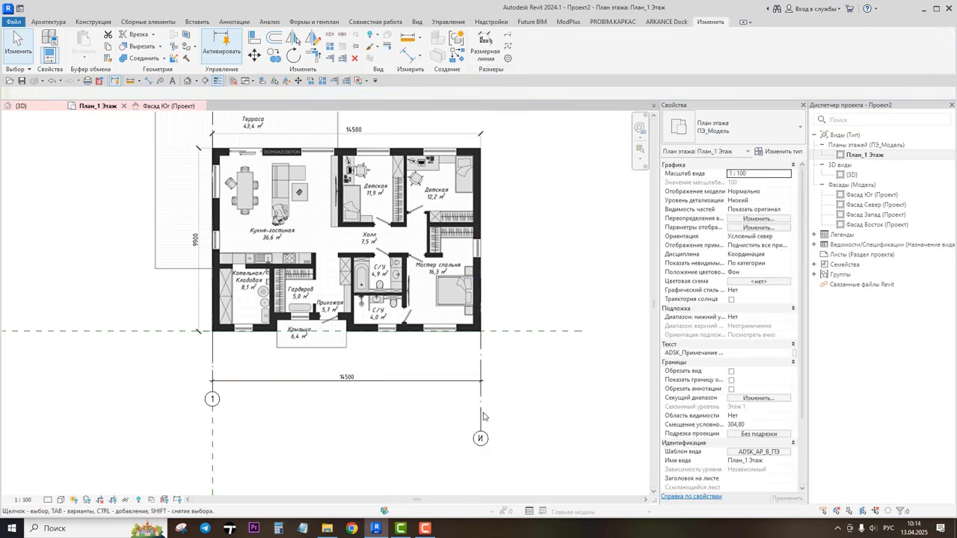
left_click(482, 410)
scroll(480, 436, "up", 3)
scroll(481, 436, "down", 3)
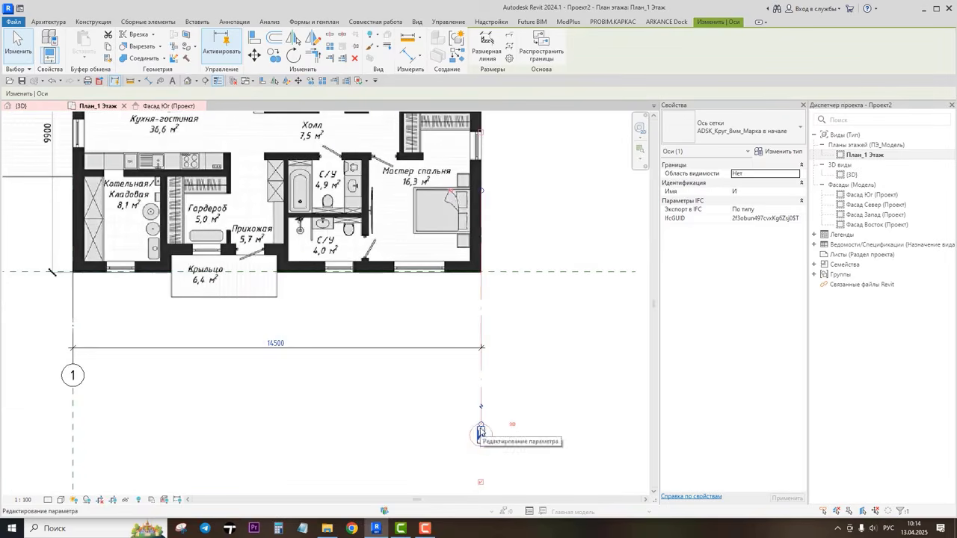
left_click_drag(479, 436, 482, 360)
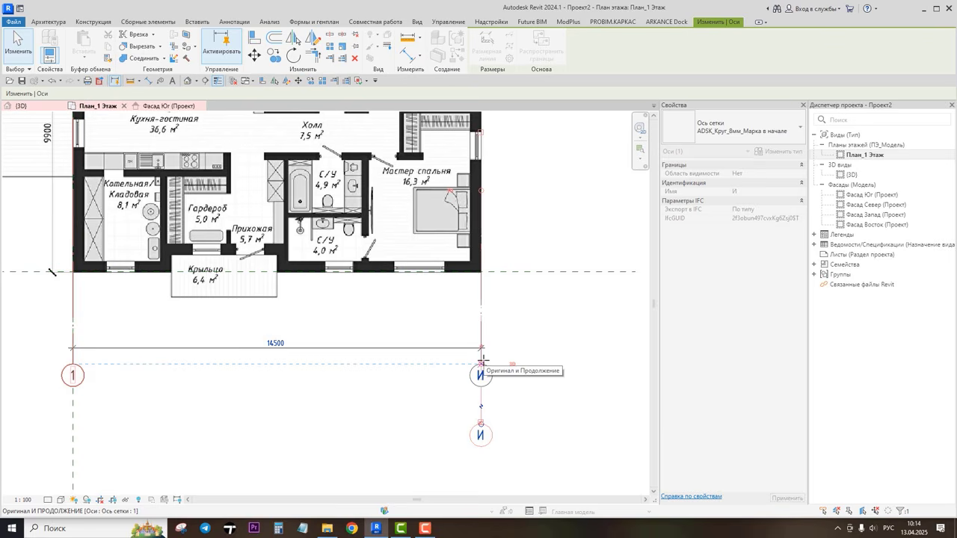
mouse_move(483, 361)
left_mouse_down()
mouse_move(489, 383)
mouse_move(516, 402)
mouse_move(483, 372)
left_mouse_up()
left_click(501, 387)
left_click(481, 366)
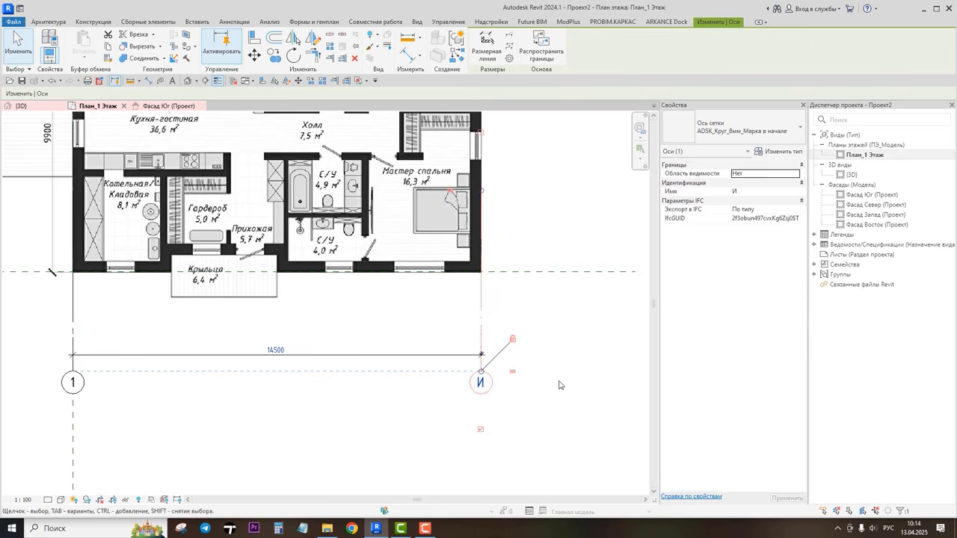
left_click(559, 385)
Step: Extend grid line И's upper end up to align with the top of grid line 1
left_click(411, 355)
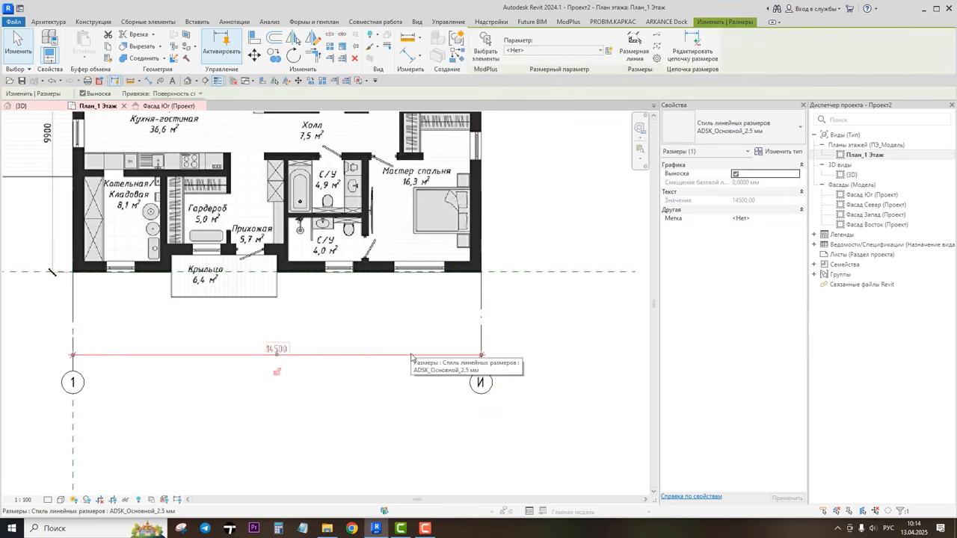
key("Escape")
scroll(384, 351, "down", 4)
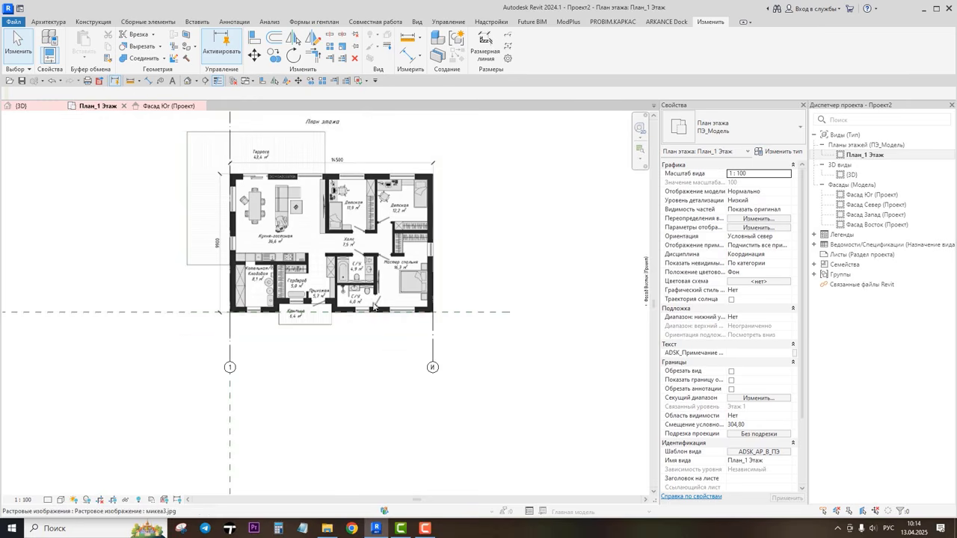
middle_click_drag(375, 306, 403, 355)
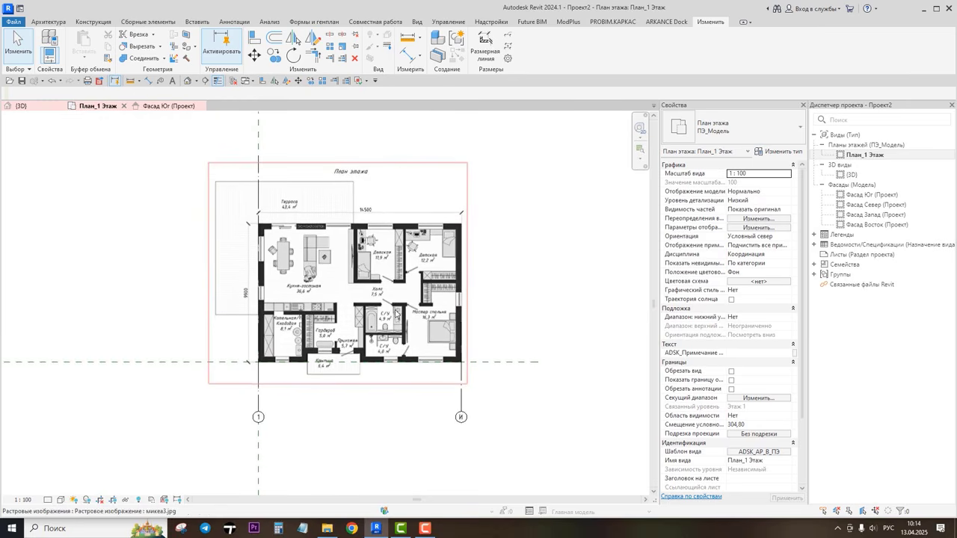
left_click(462, 396)
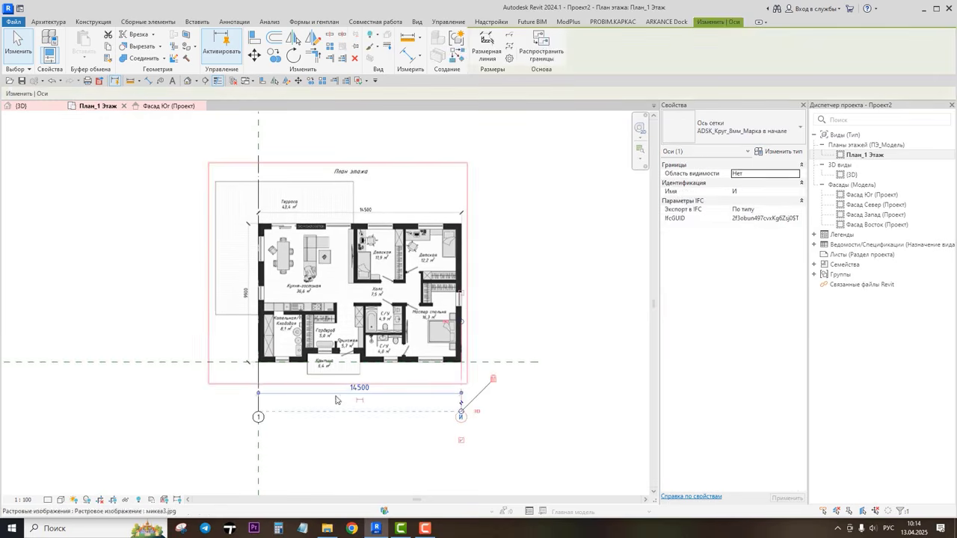
left_click_drag(462, 324, 462, 155)
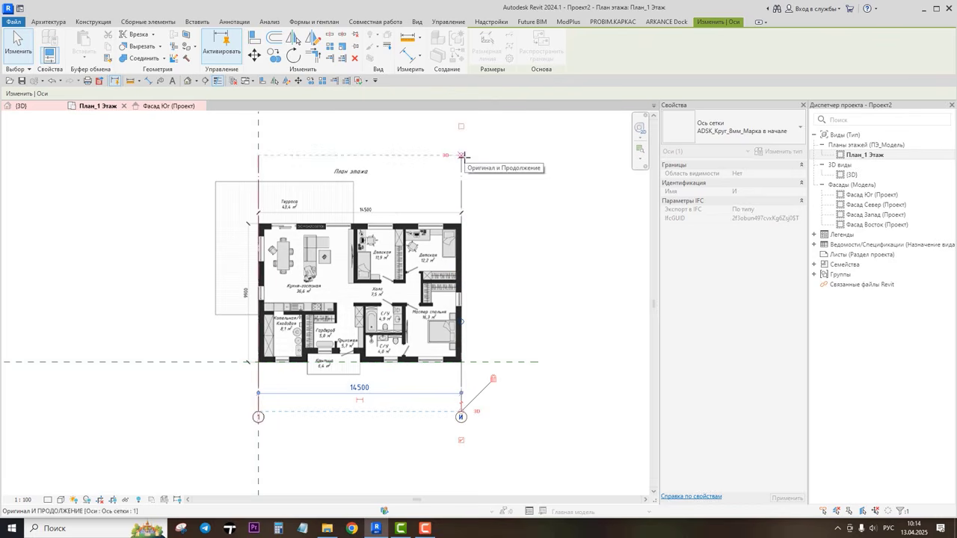
left_click_drag(462, 155, 462, 155)
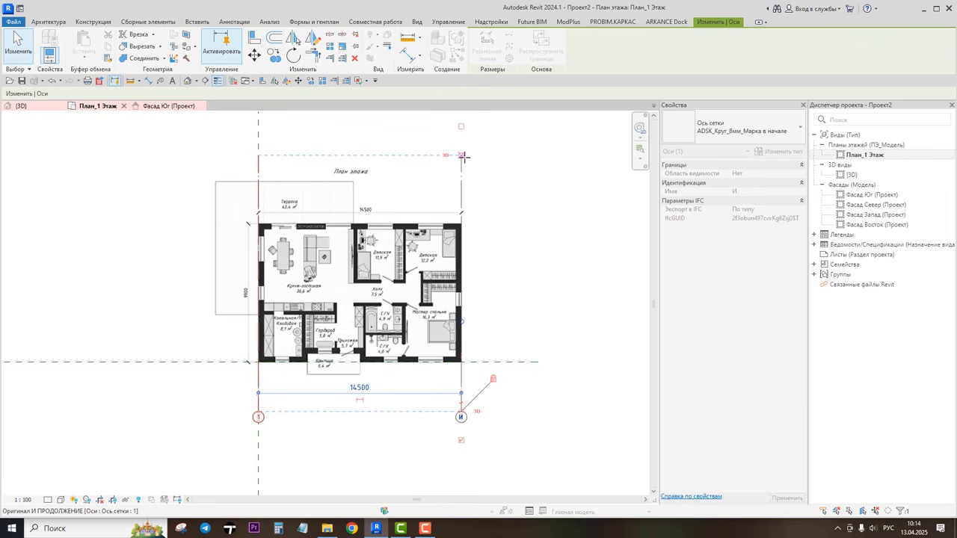
left_click(518, 237)
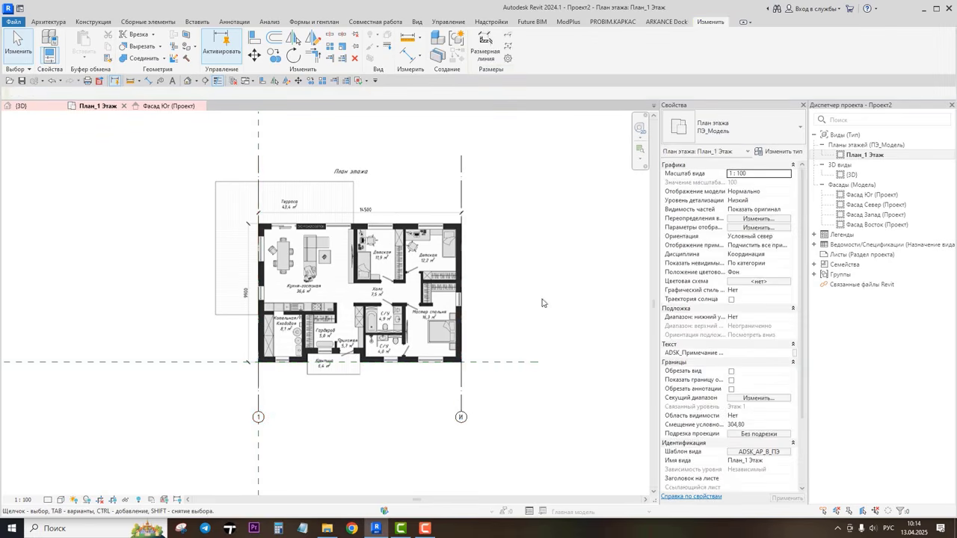
scroll(244, 381, "up", 2)
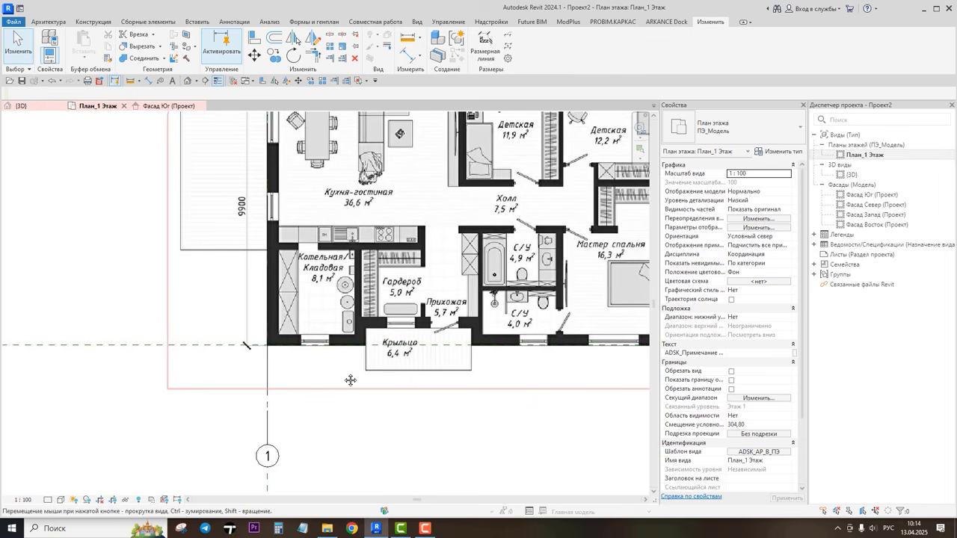
scroll(523, 362, "up", 1)
scroll(379, 328, "down", 2)
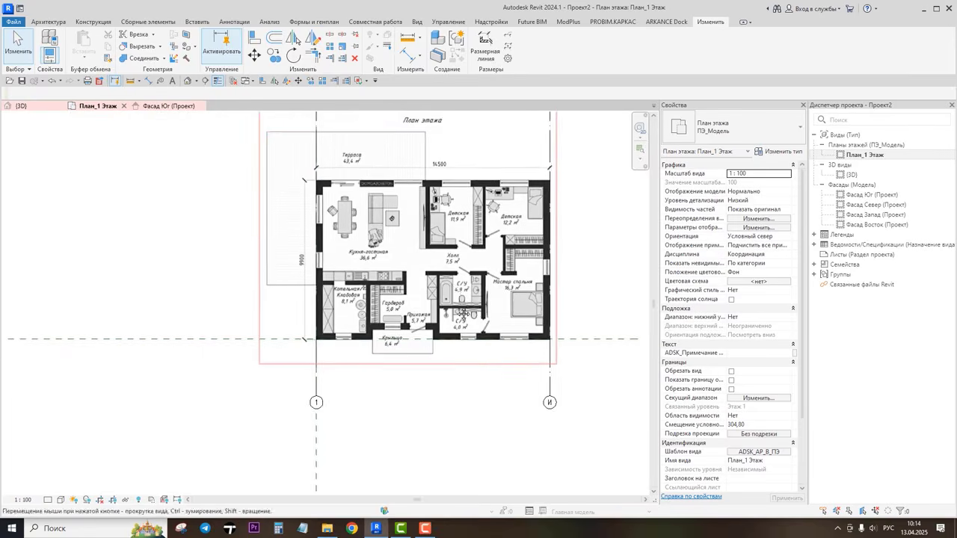
middle_click_drag(300, 253, 362, 290)
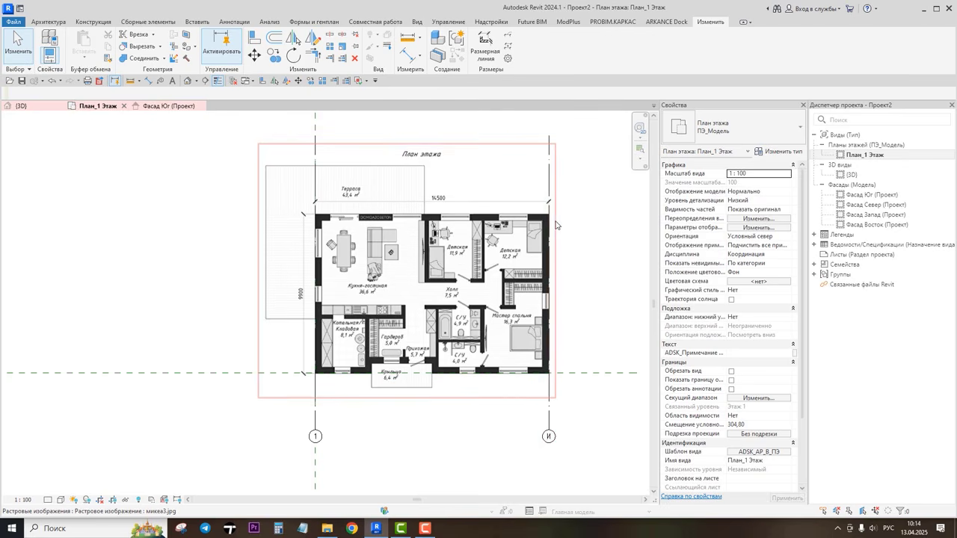
Step: Create a new horizontal grid line across the top of the plan, similar to grid line 1
left_click(315, 418)
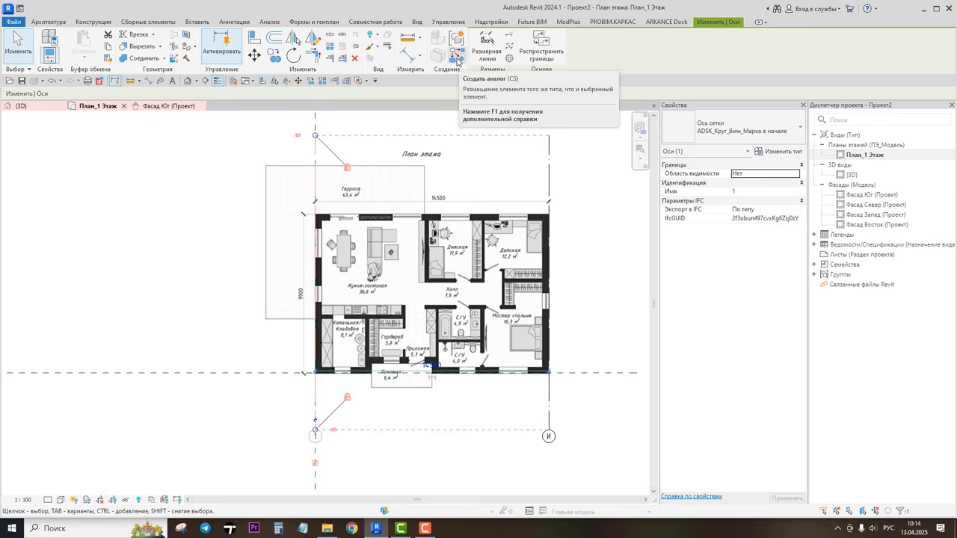
left_click(457, 59)
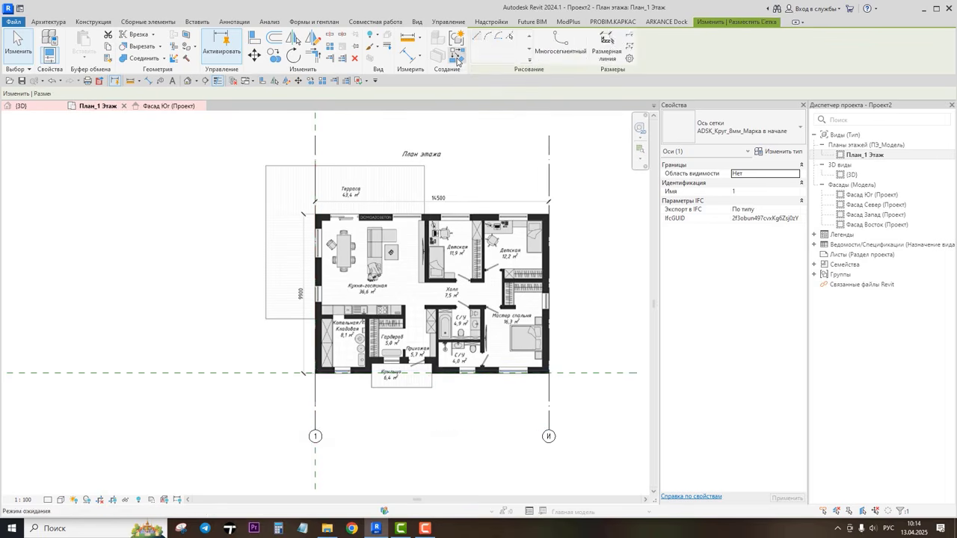
left_click(237, 187)
left_click(591, 187)
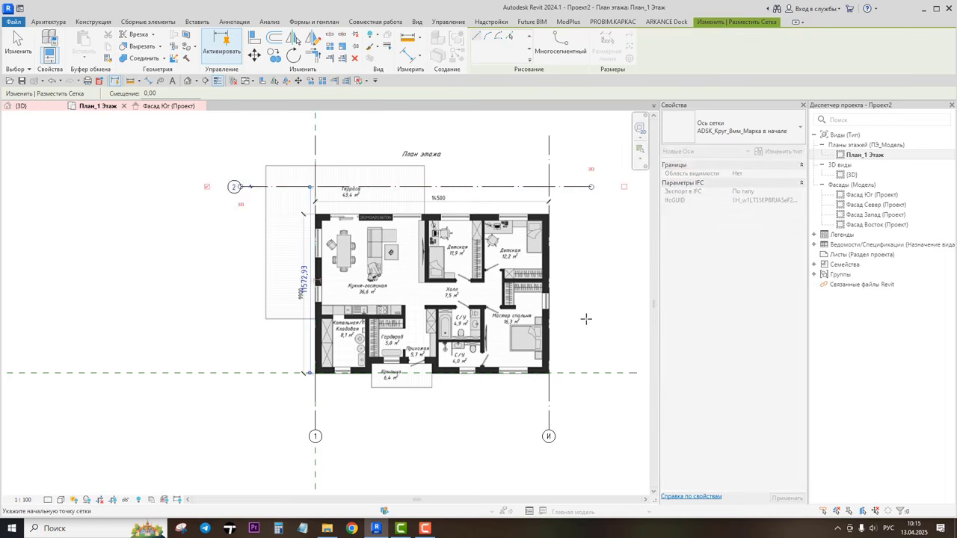
key("Escape")
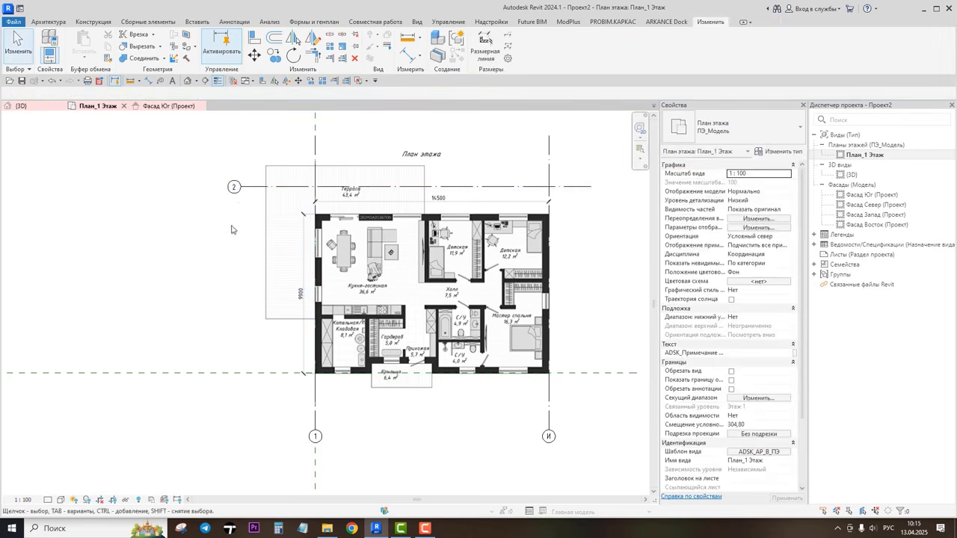
Step: Move the new horizontal grid line down onto the plan's bottom exterior wall
left_click(251, 189)
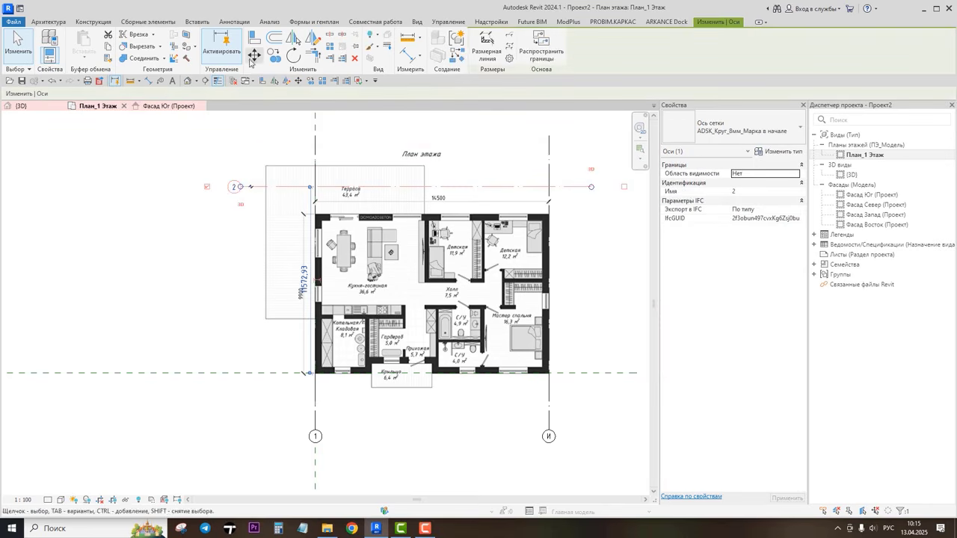
left_click_drag(250, 189, 306, 189)
left_click(306, 187)
scroll(320, 357, "up", 2)
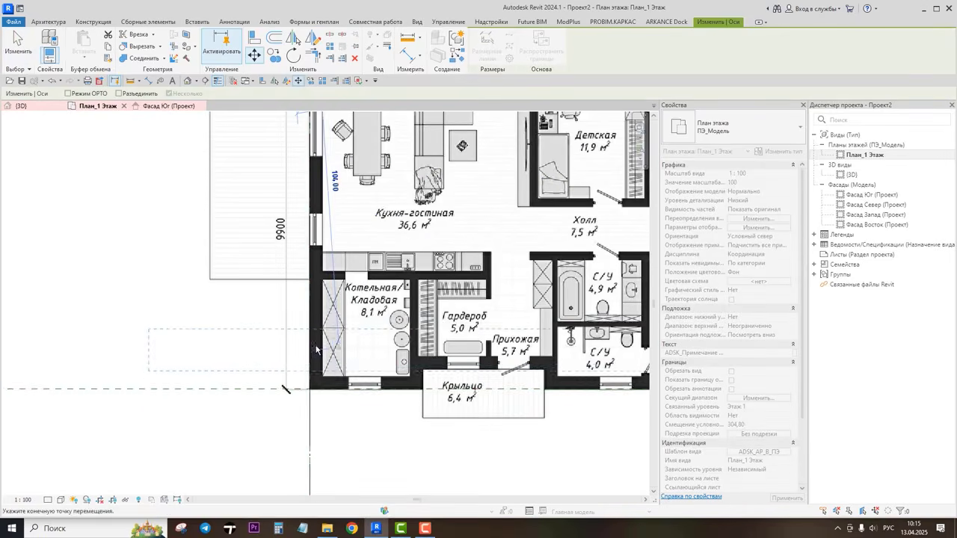
left_click(309, 391)
Step: Rename the horizontal grid line's bubble to А
scroll(204, 396, "up", 5)
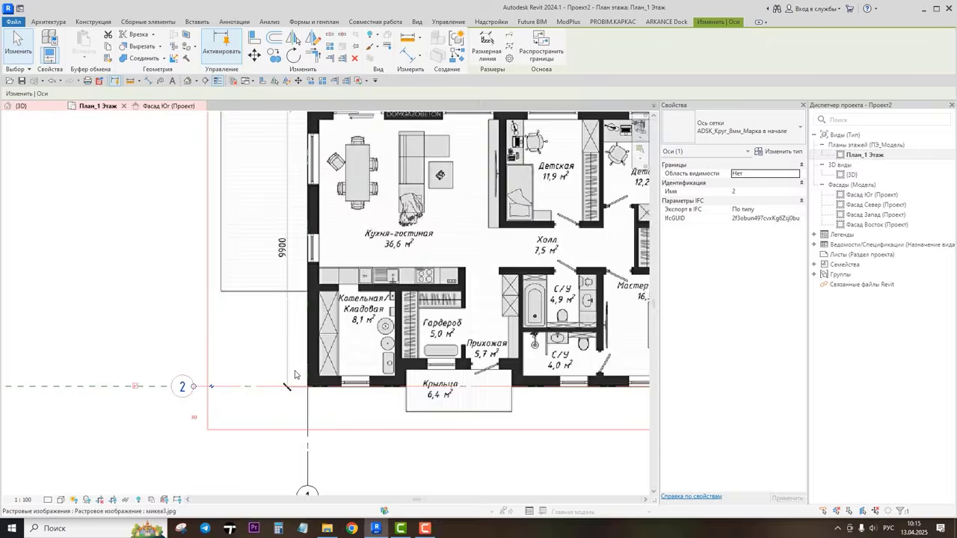
left_click(222, 361)
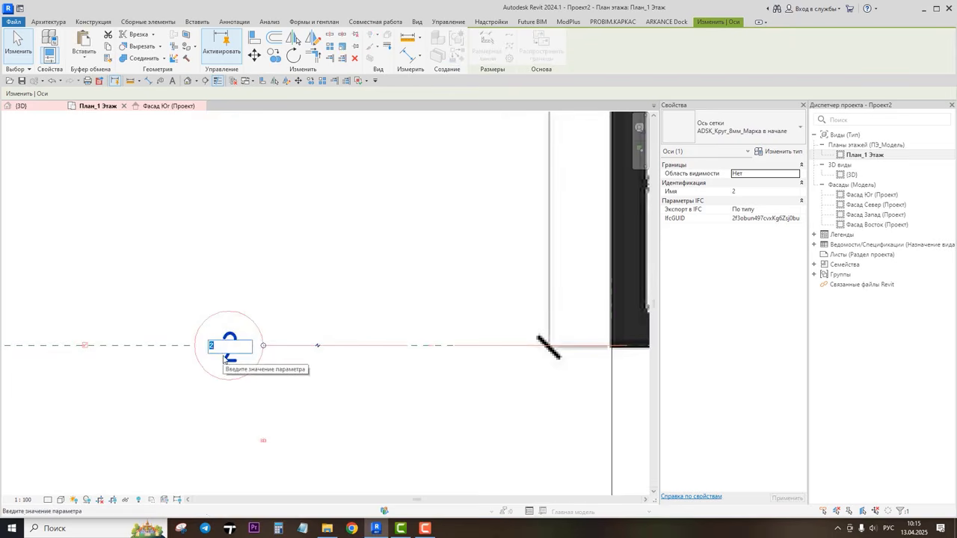
type("A")
key("Return")
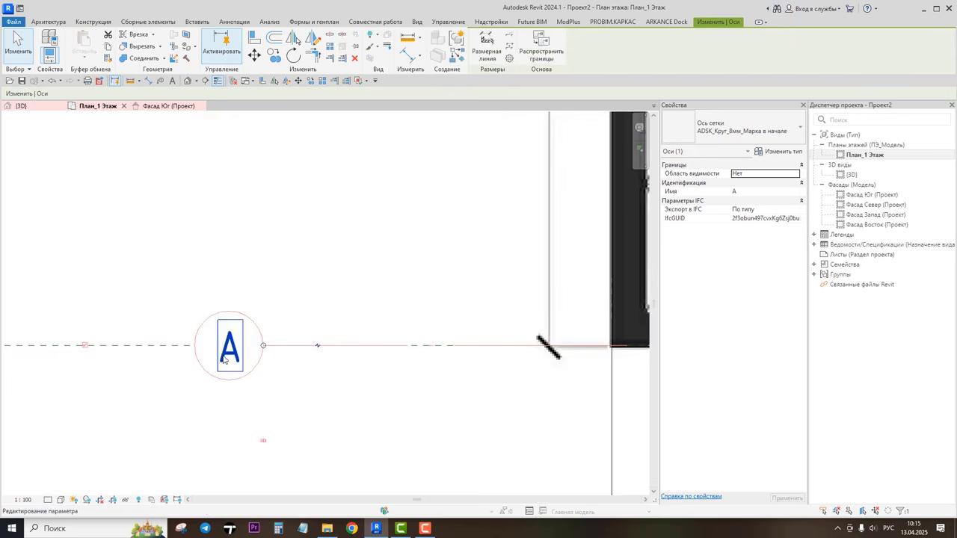
scroll(220, 299, "down", 5)
scroll(337, 334, "down", 3)
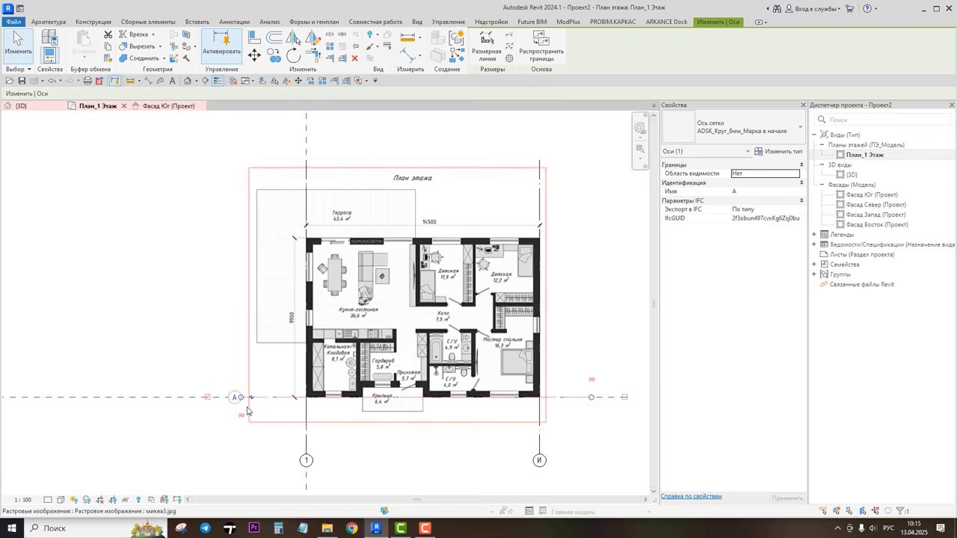
Step: Move grid line А up to the top wall and undo the move
left_click(254, 54)
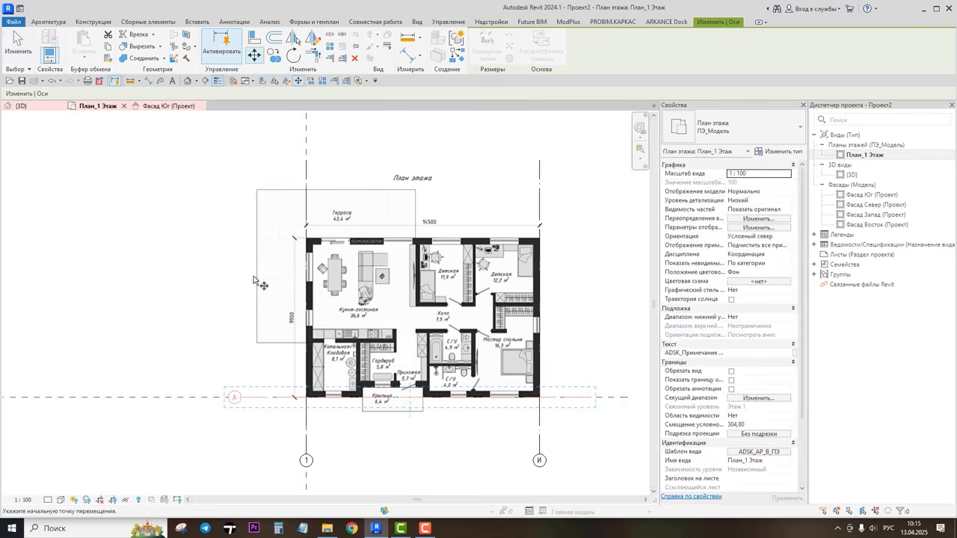
left_click(244, 398)
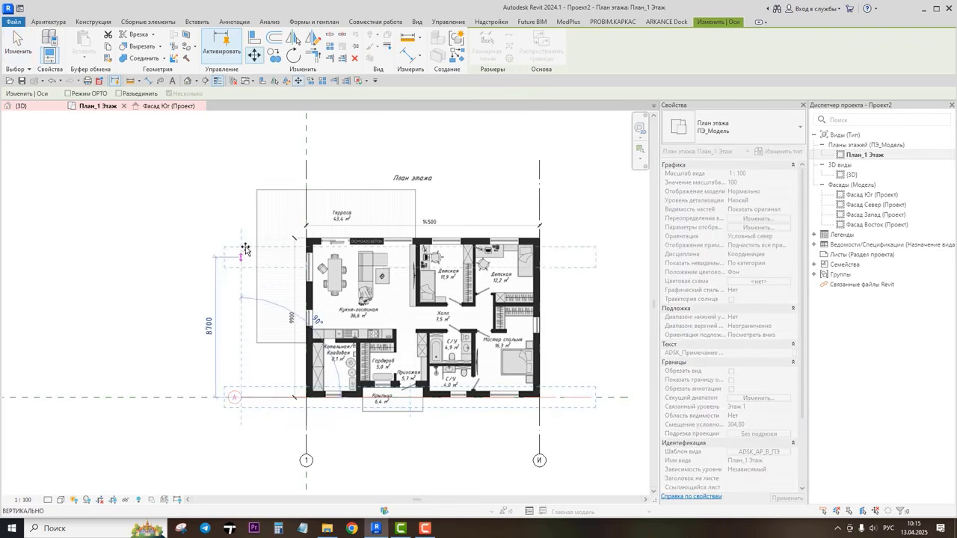
left_click(245, 211)
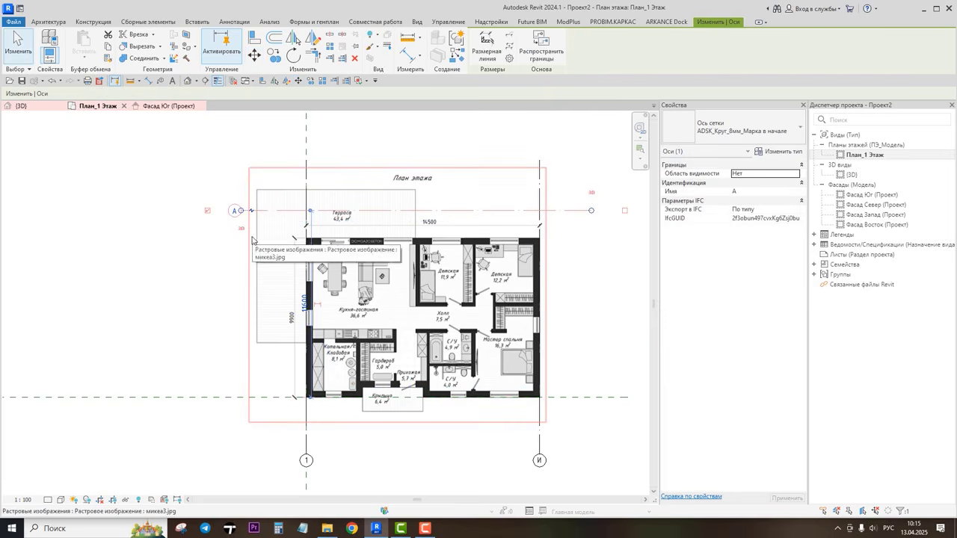
left_click(51, 81)
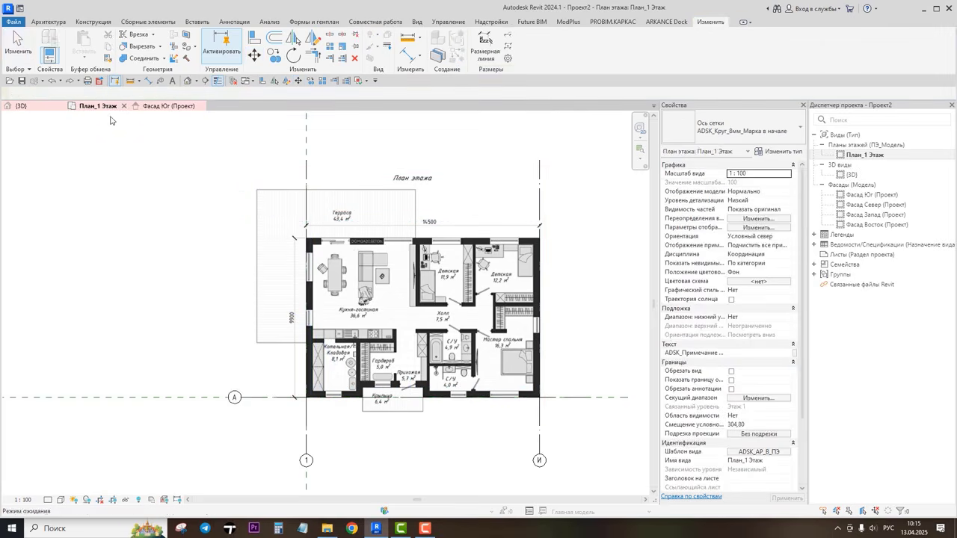
Step: Copy grid line А upward about 11200 mm to place a second horizontal grid near the top wall
left_click(246, 398)
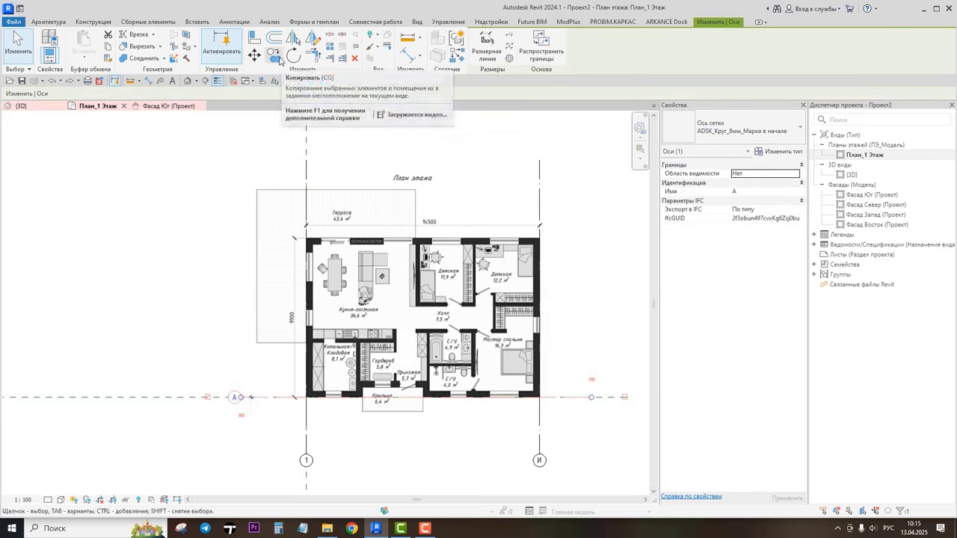
left_click(275, 56)
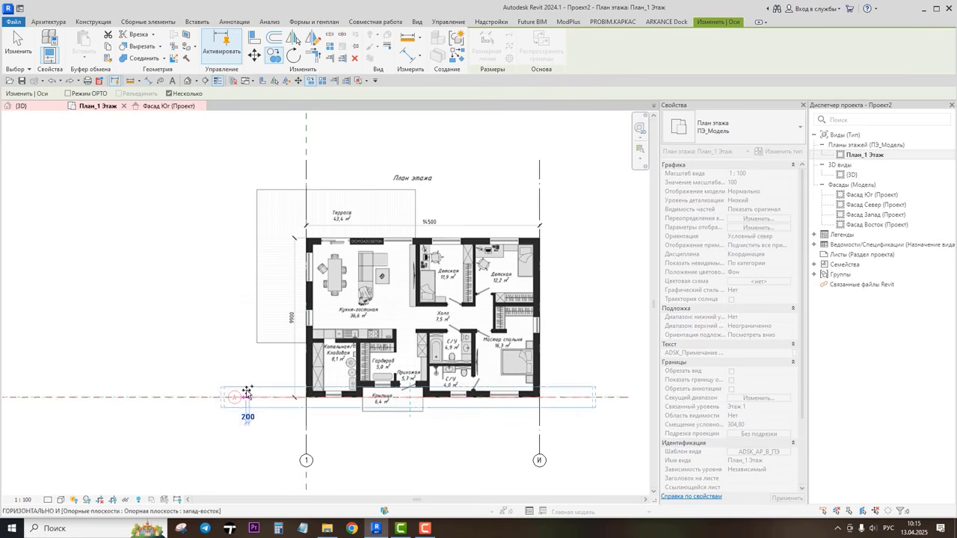
left_click(246, 393)
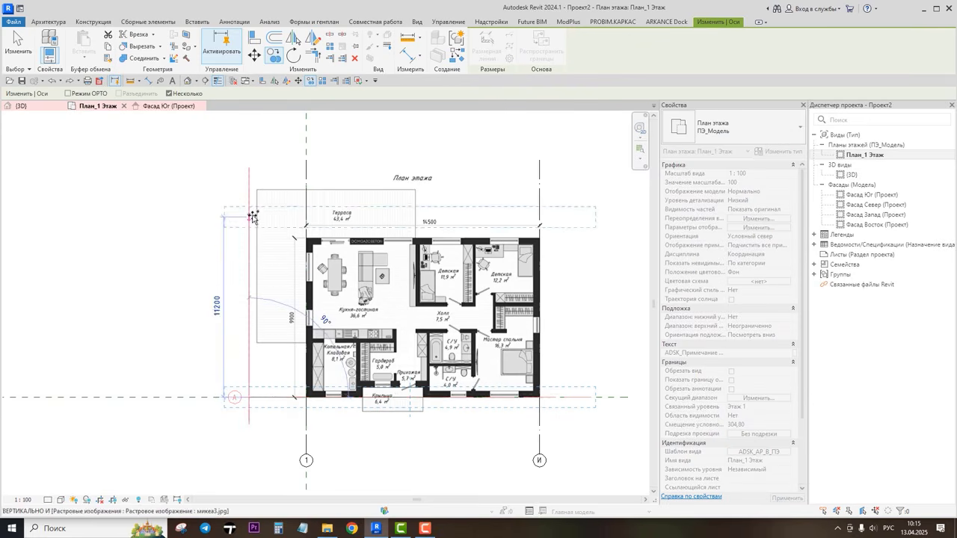
left_click(253, 216)
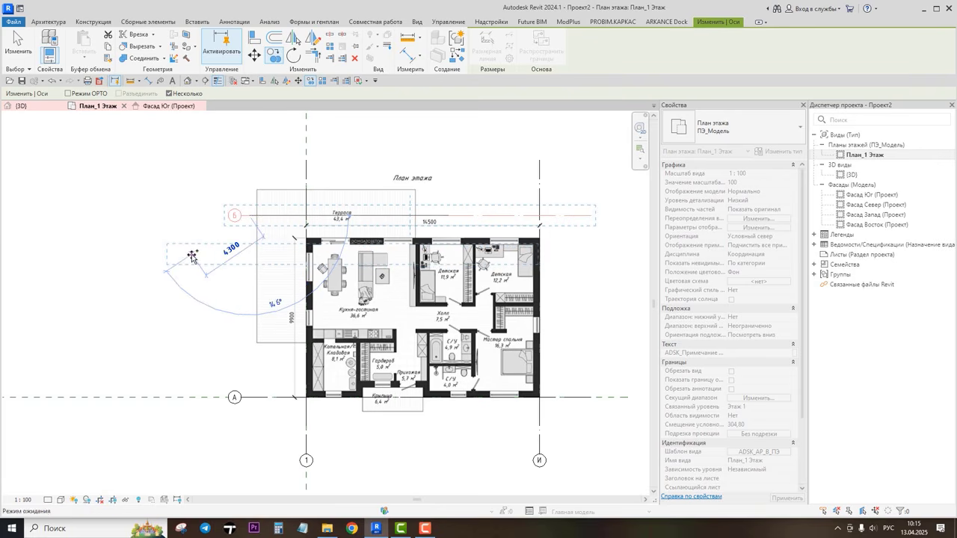
key("Escape")
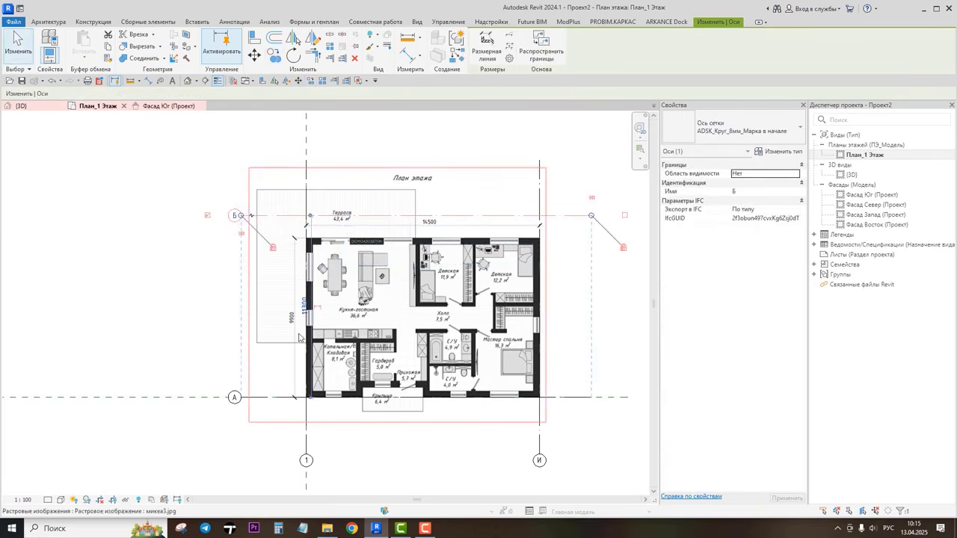
Step: Set the distance between grid lines А and Б to 9900 mm
scroll(310, 305, "up", 5)
left_click(310, 307)
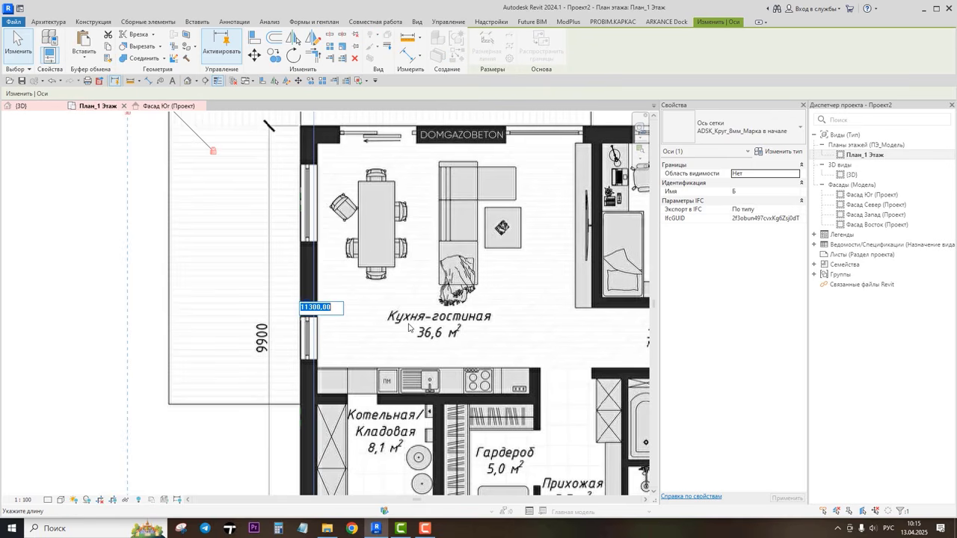
scroll(316, 383, "down", 3)
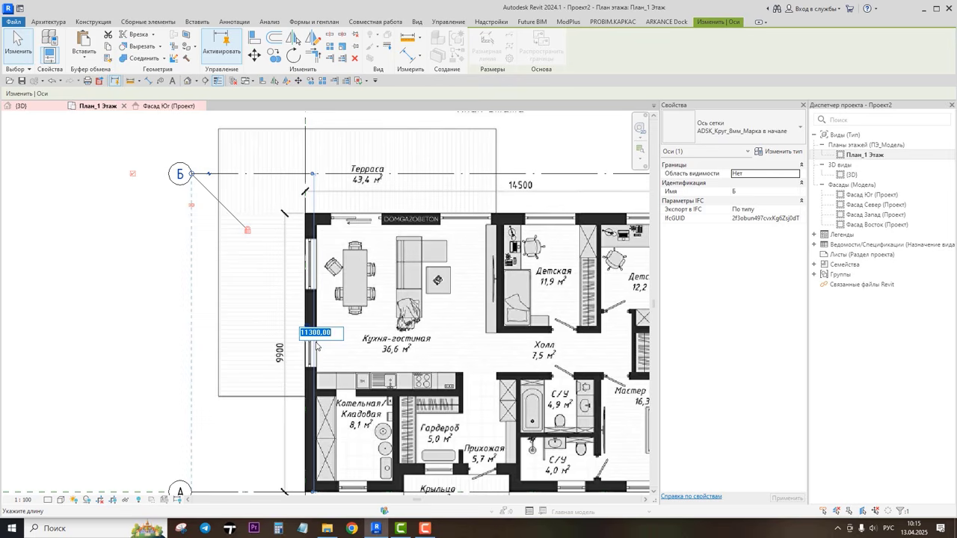
type("99")
key("Return")
scroll(315, 346, "down", 4)
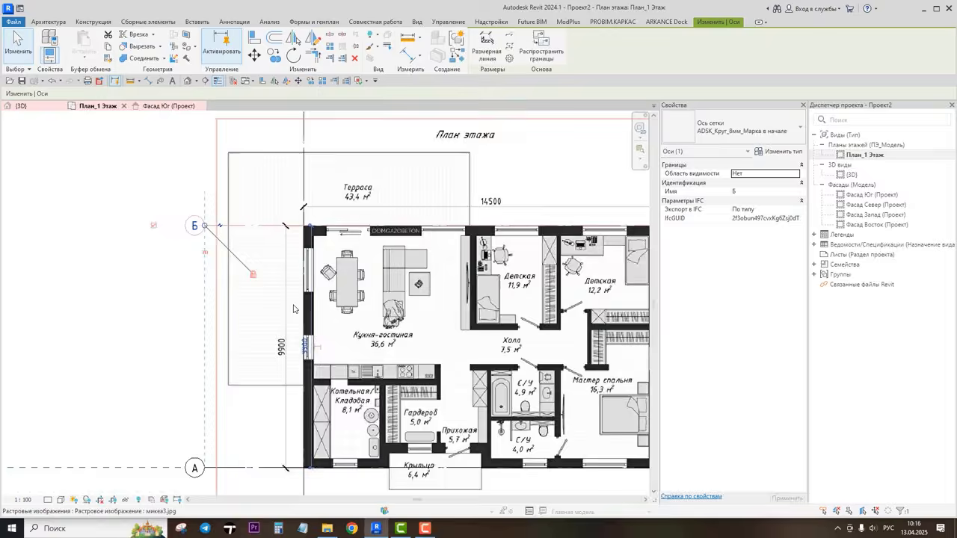
Step: Pin the floor-plan raster image in place
left_click(565, 439)
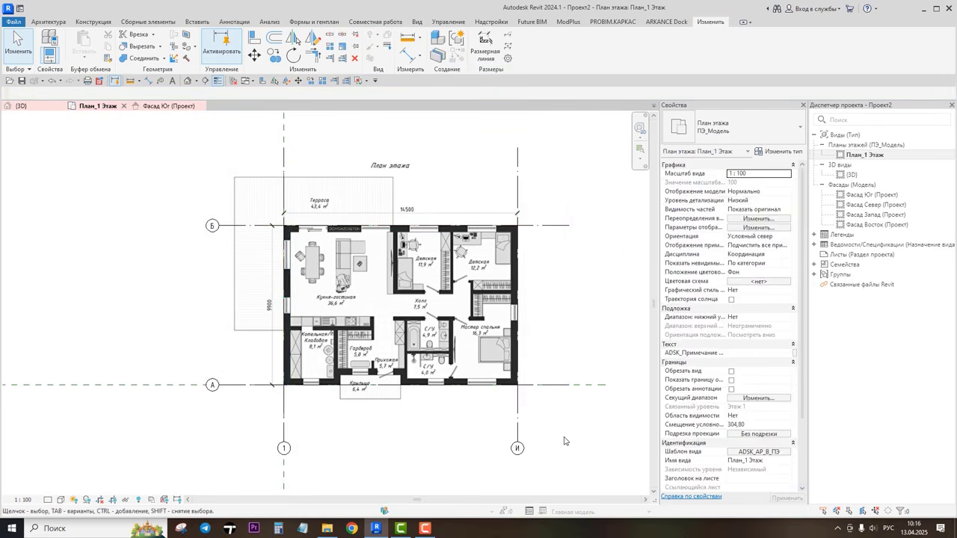
middle_click_drag(583, 435, 562, 439)
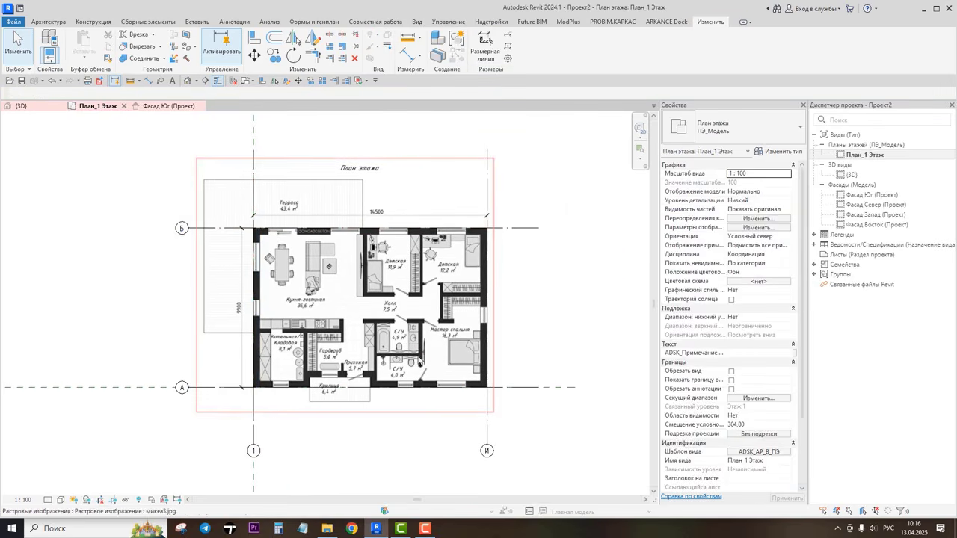
left_click(407, 278)
key("Escape")
left_click(324, 272)
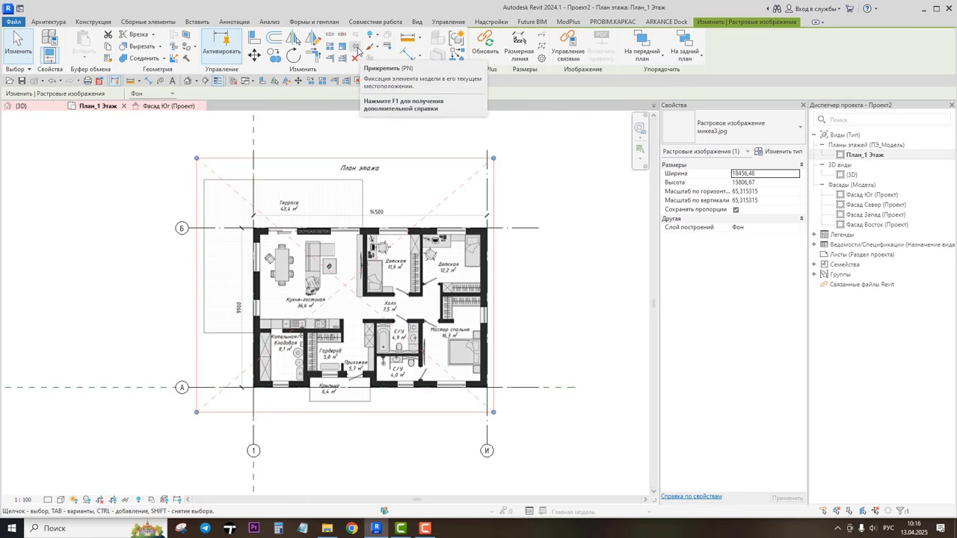
left_click(358, 50)
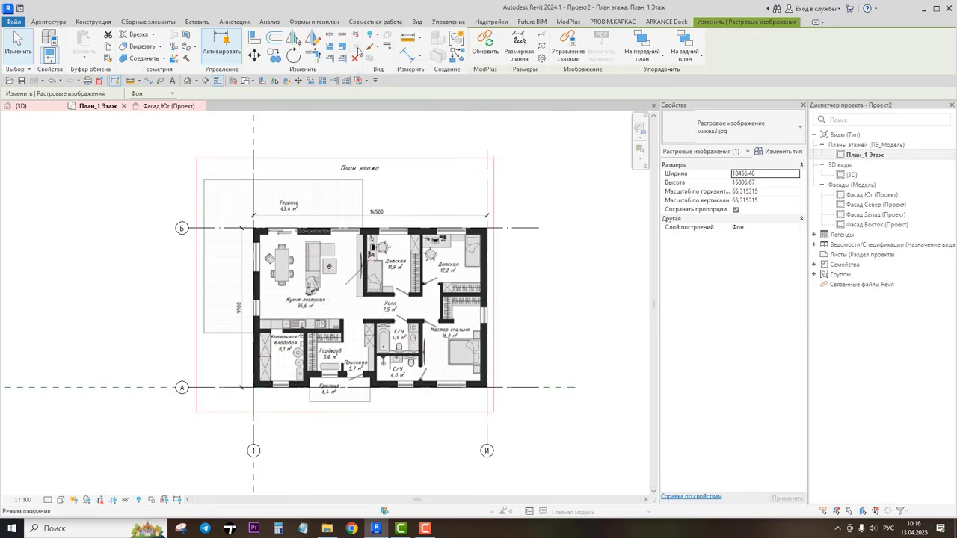
Step: Test selecting the pinned image and other elements across the plan
left_click(538, 299)
left_click(212, 324)
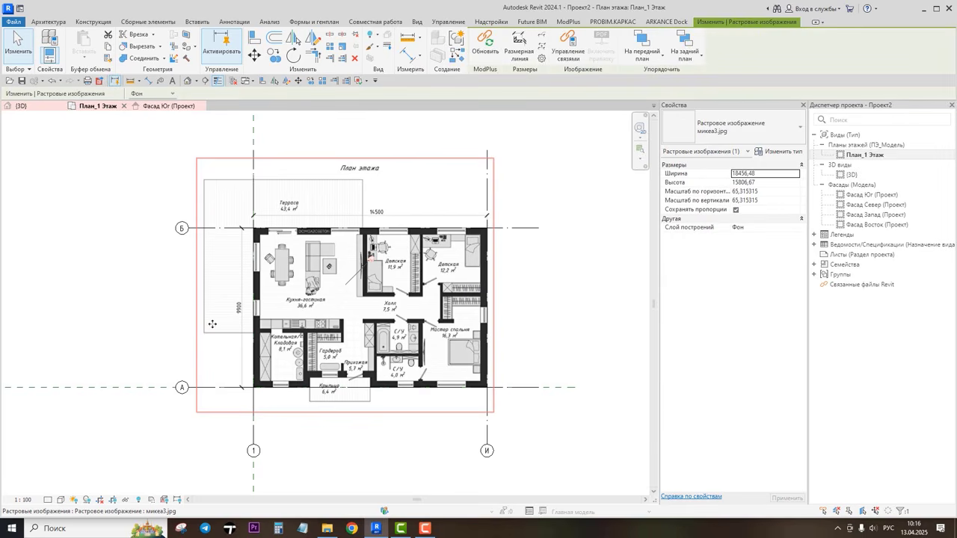
left_click(124, 265)
left_click(437, 303)
left_click(517, 314)
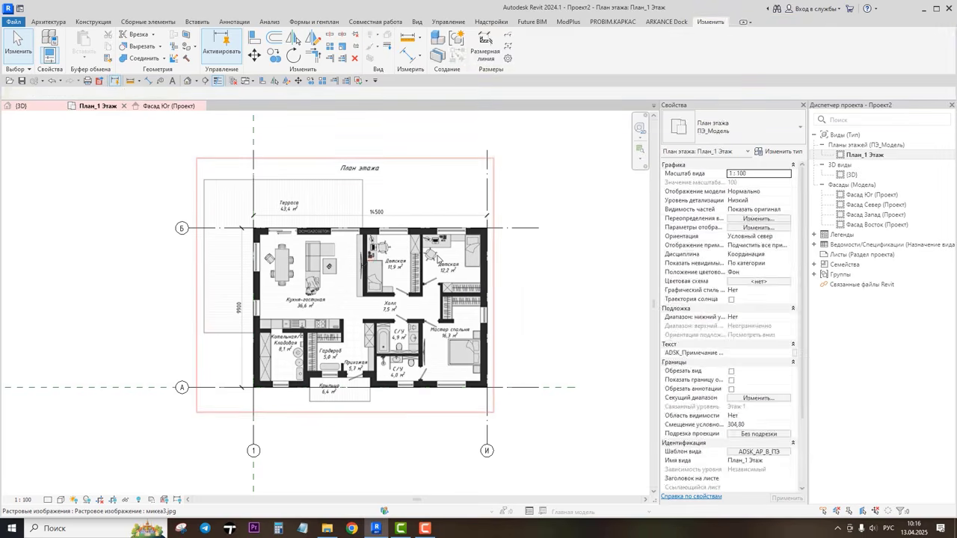
left_click(437, 259)
key("Escape")
left_click(443, 256)
key("Escape")
left_click(438, 256)
key("Escape")
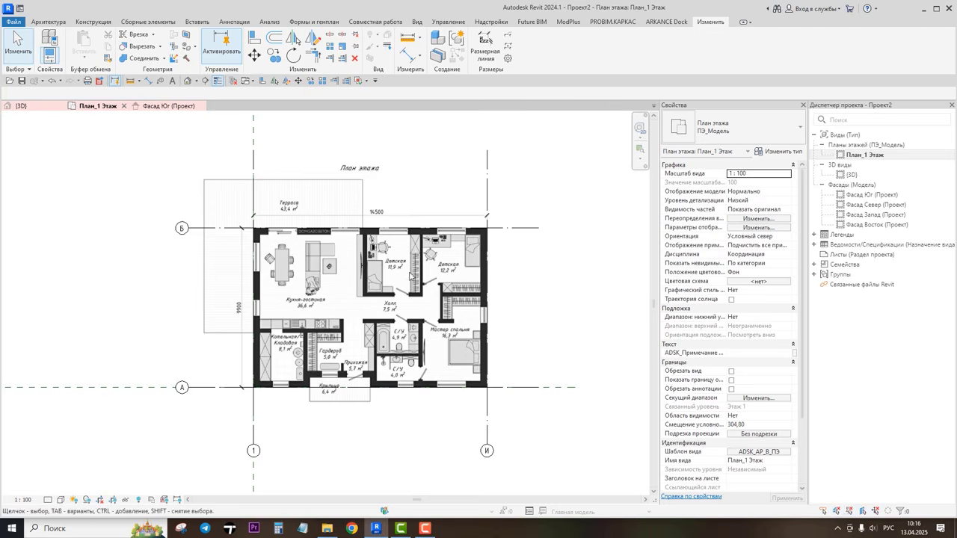
Step: Select the pinned floor-plan image and then clear the selection
left_click(253, 302)
left_click(327, 248)
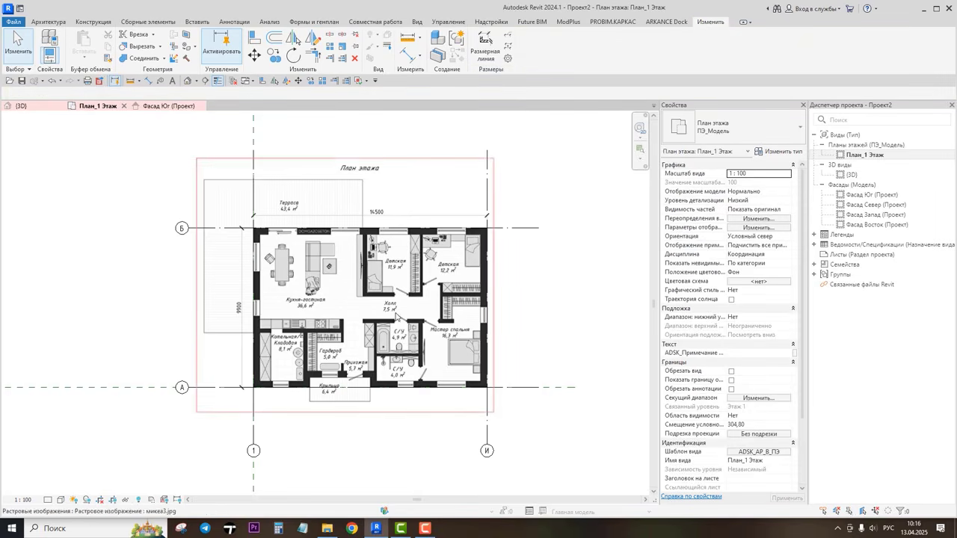
left_click(396, 315)
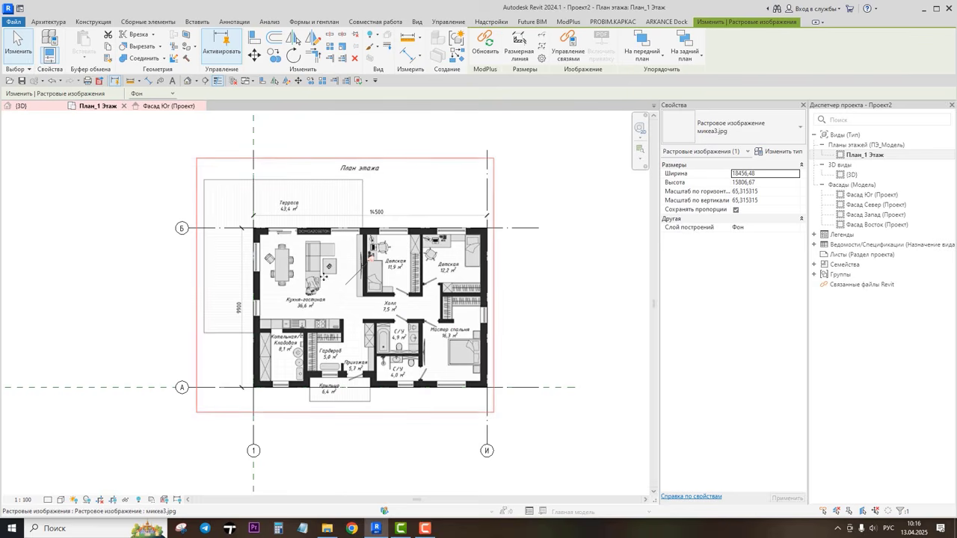
key("Escape")
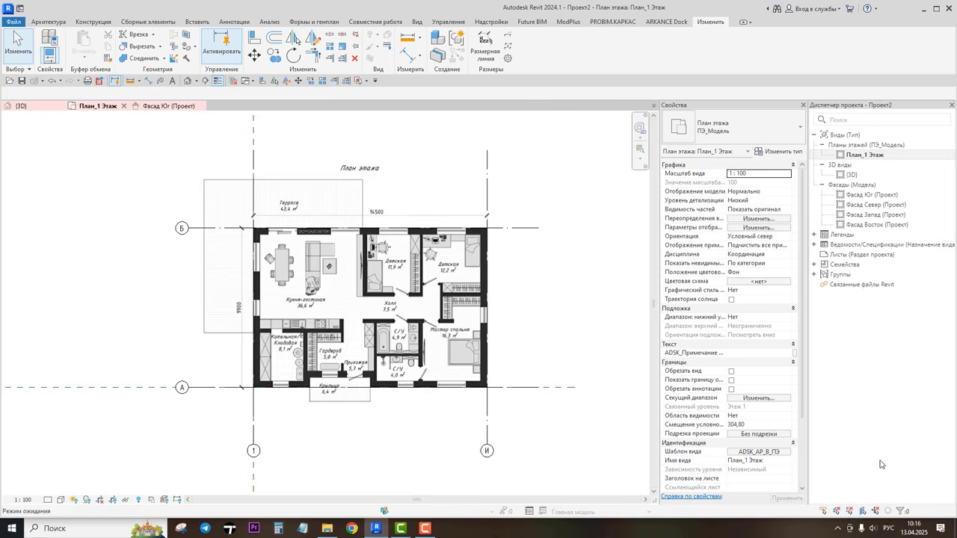
Step: Copy grid line А upward with Ortho mode about 5700 mm to add an intermediate horizontal grid between А and Б
scroll(545, 350, "up", 1)
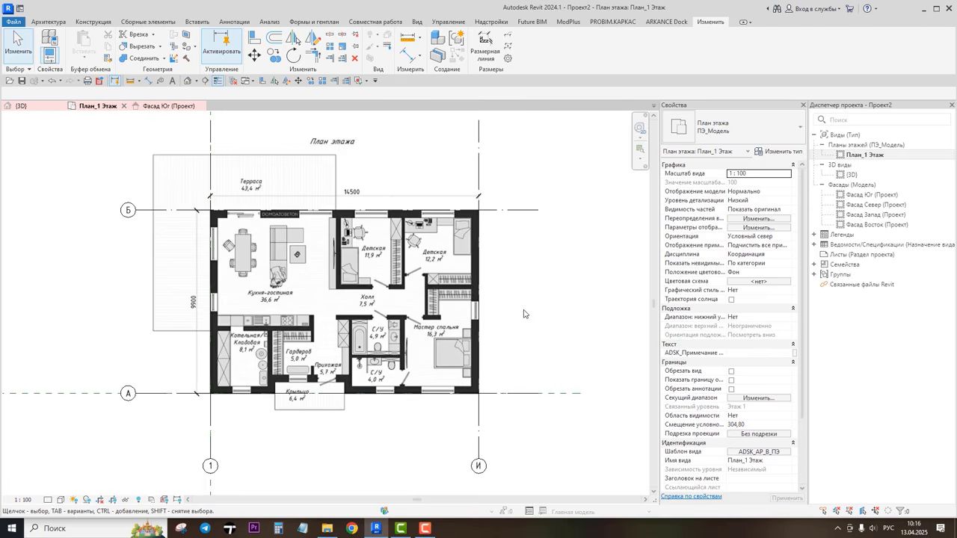
mouse_move(525, 310)
middle_mouse_down()
mouse_move(524, 323)
mouse_move(543, 311)
middle_mouse_up()
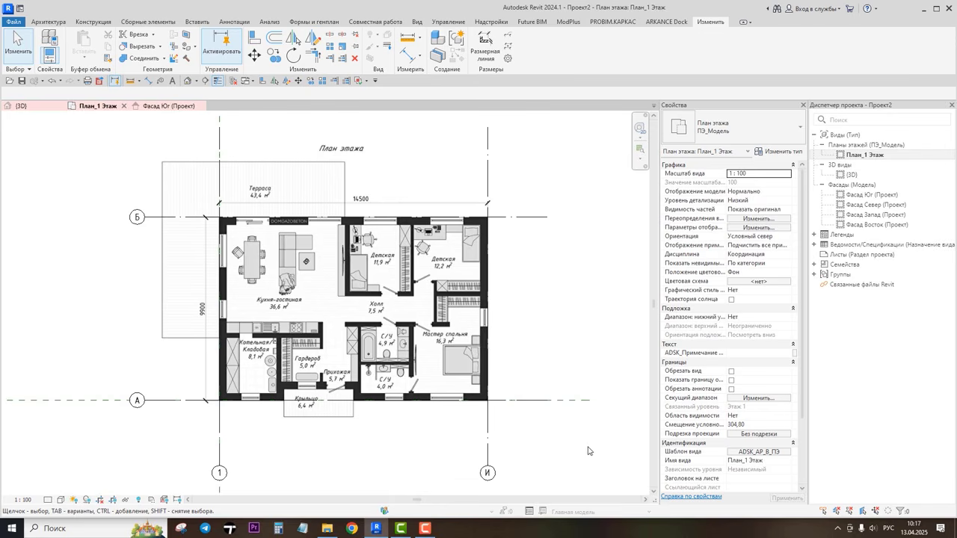
left_click(150, 400)
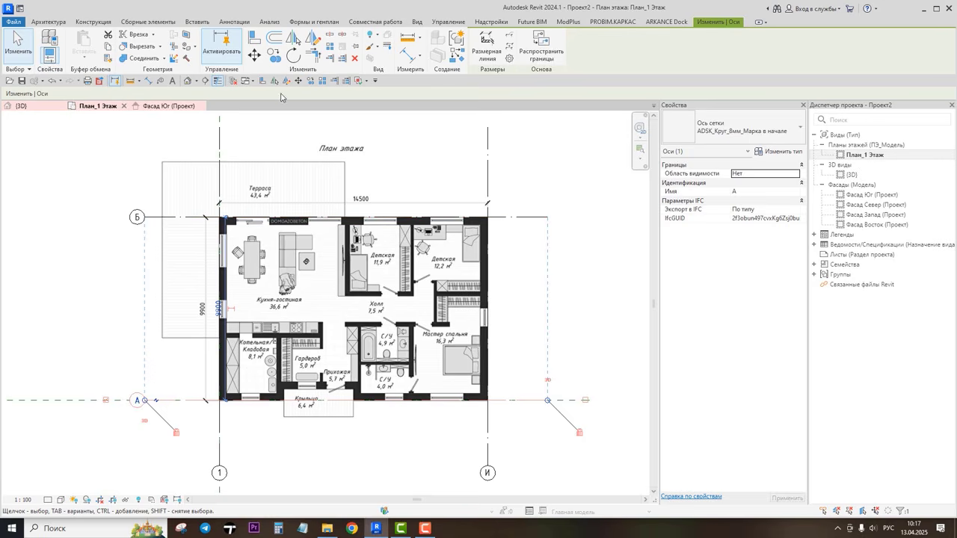
left_click(274, 56)
left_click(150, 373)
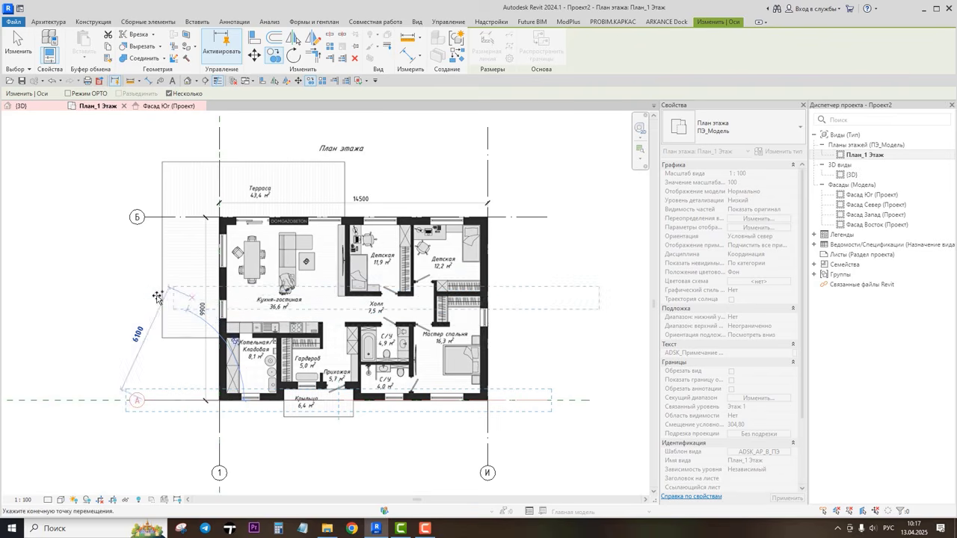
key("shift")
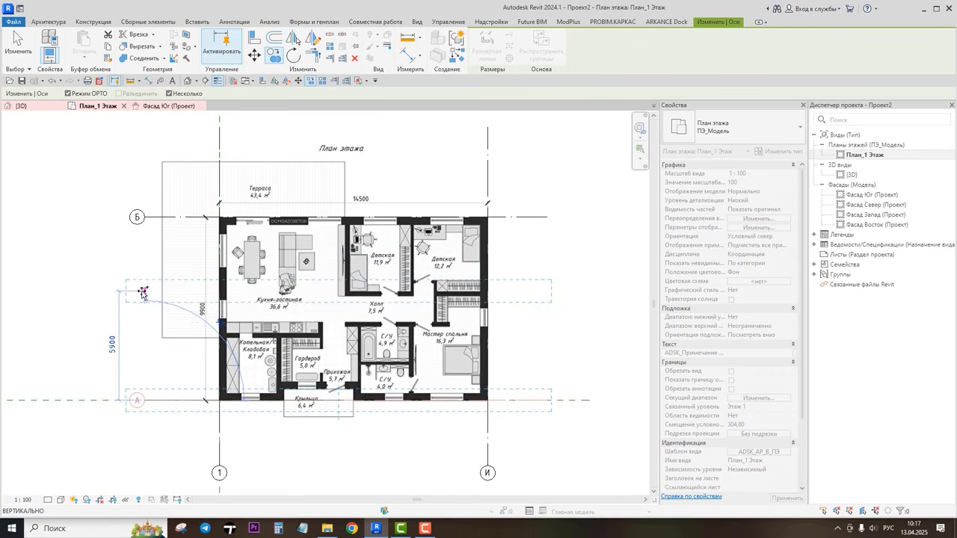
left_click(68, 93)
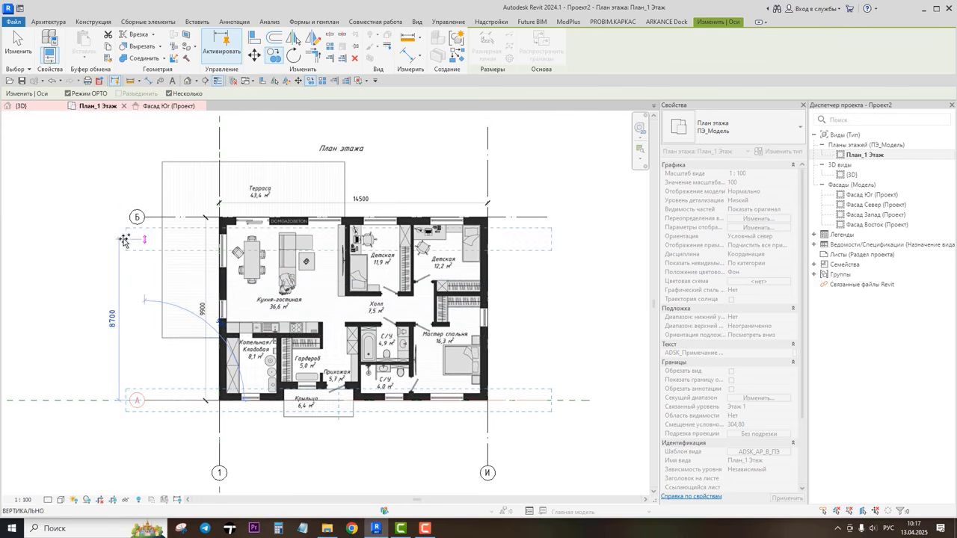
key("shift")
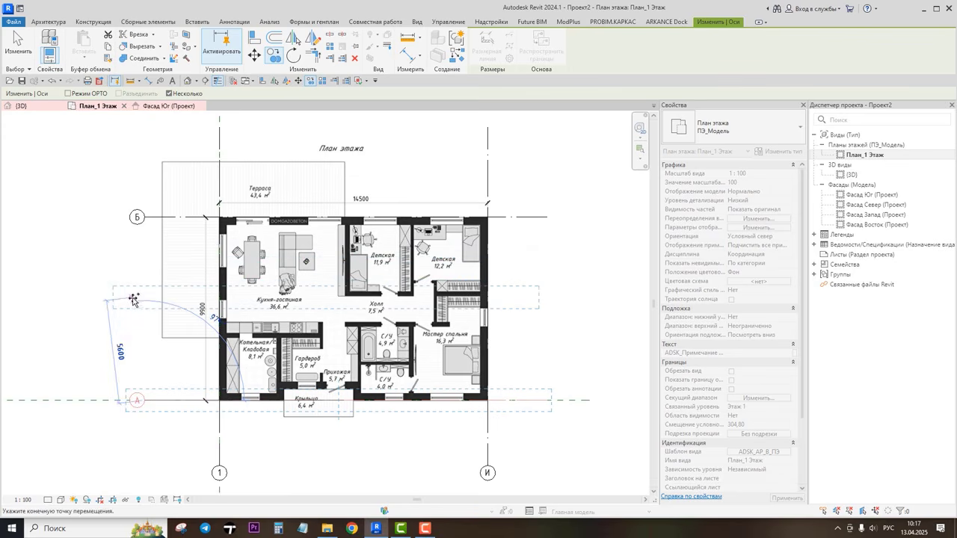
key("shift")
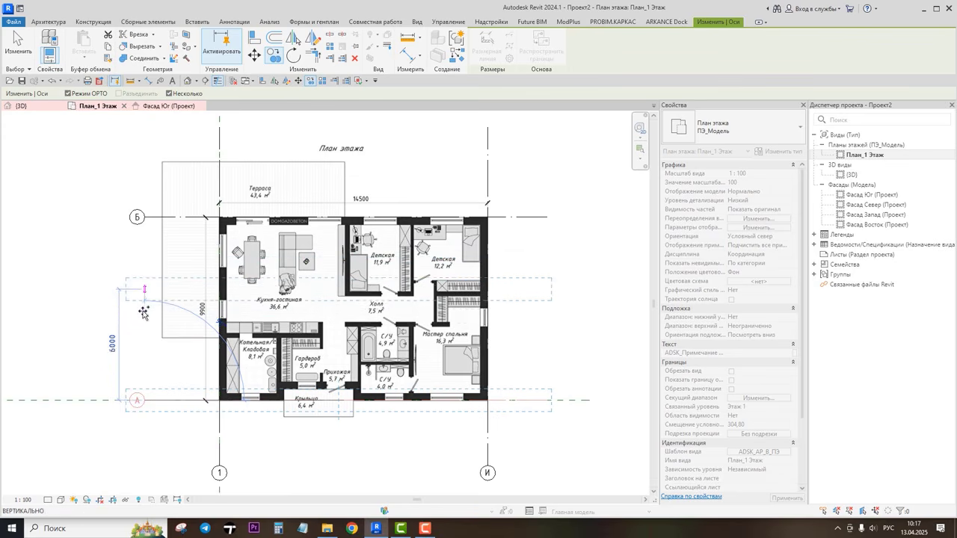
key("shift")
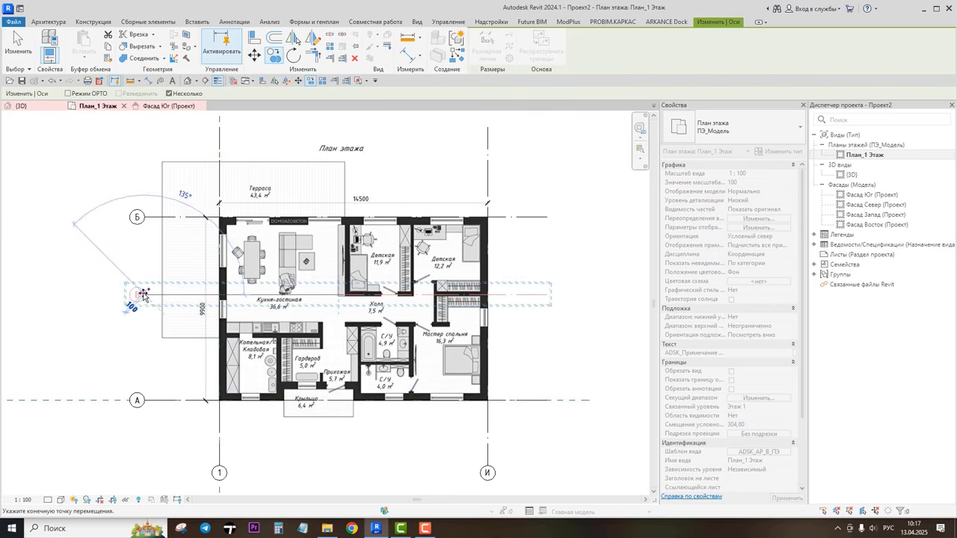
left_click(143, 295)
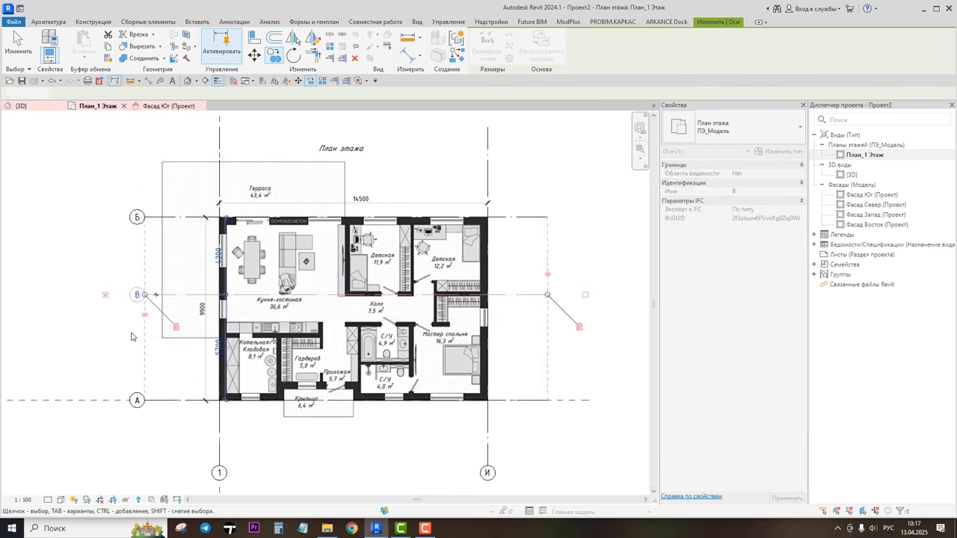
left_click(131, 336)
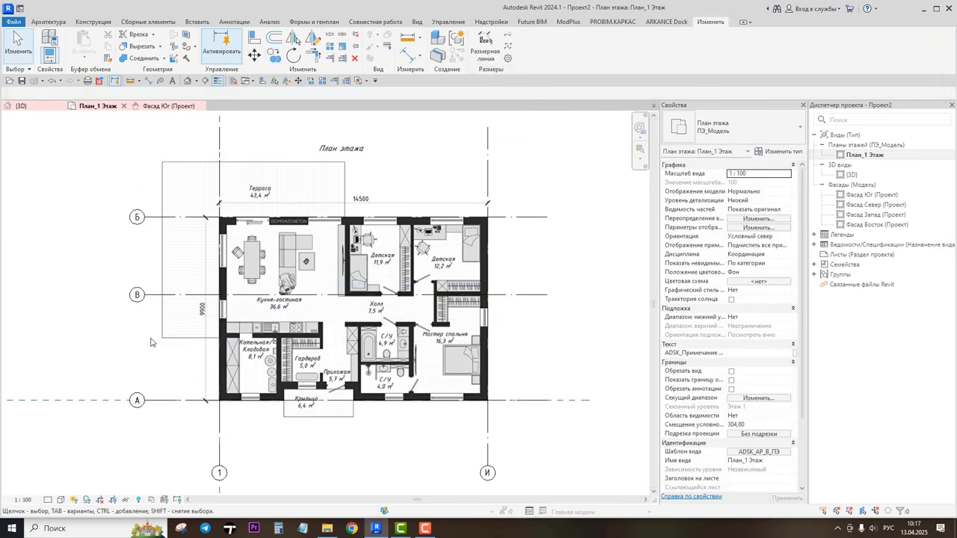
Step: Dimension grid lines Б, В and А with one chained aligned dimension and make its segments equal
left_click(409, 60)
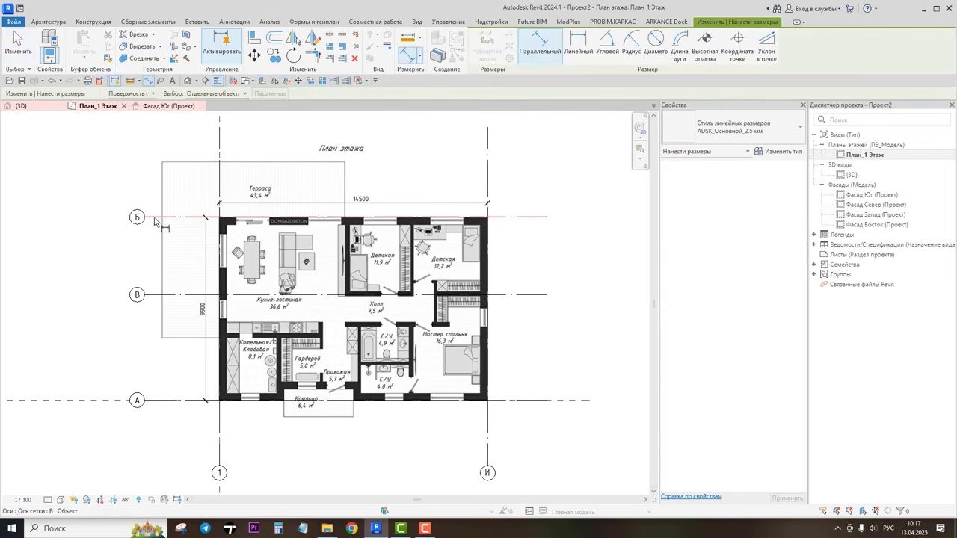
left_click(155, 218)
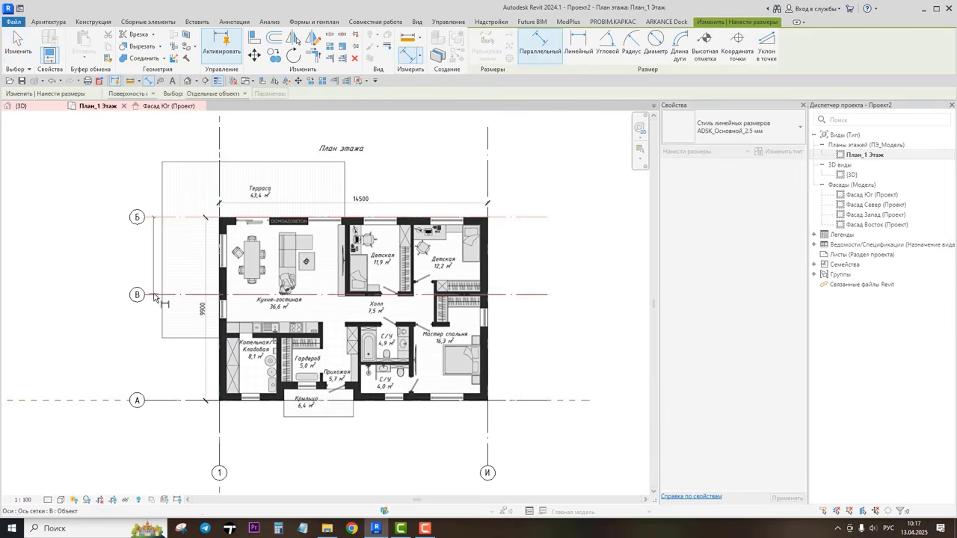
left_click(155, 295)
left_click(152, 401)
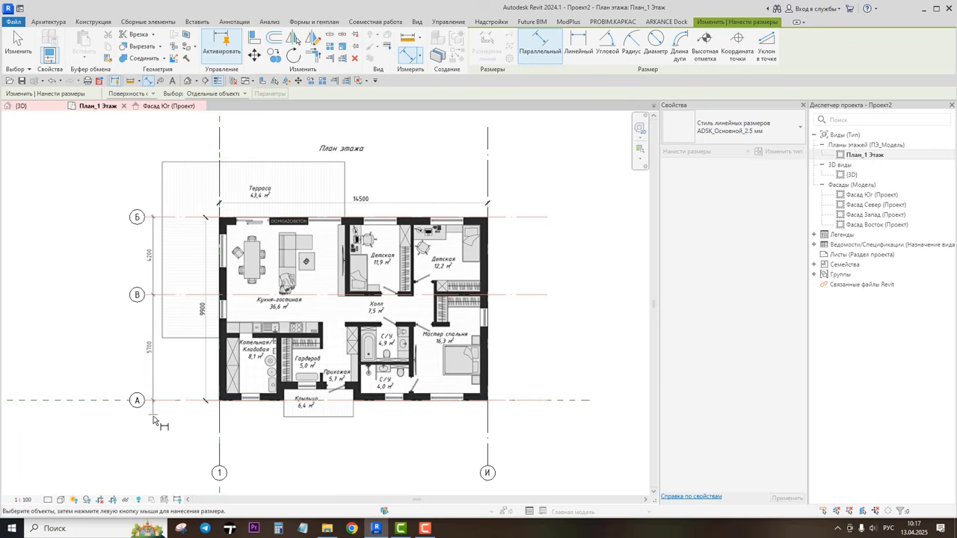
scroll(153, 420, "up", 3)
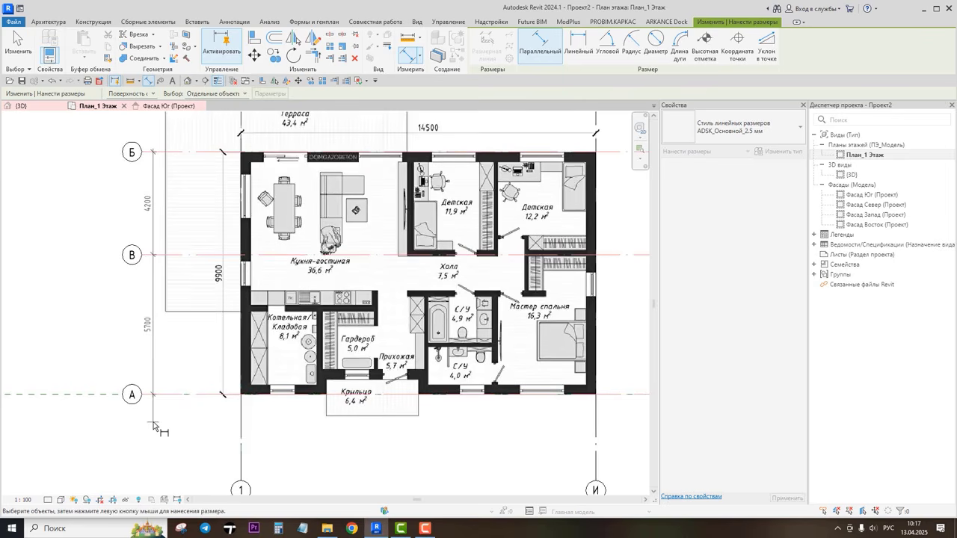
left_click(153, 426)
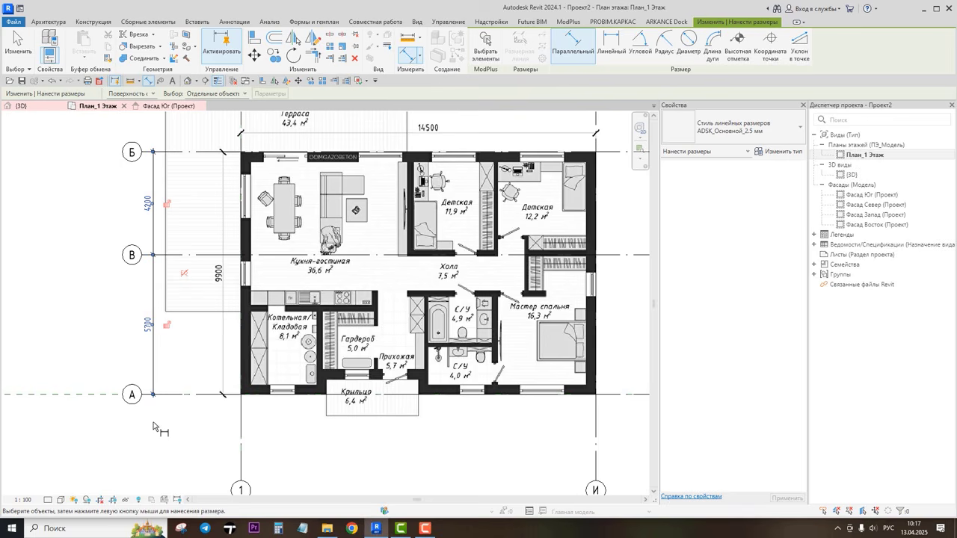
left_click(185, 274)
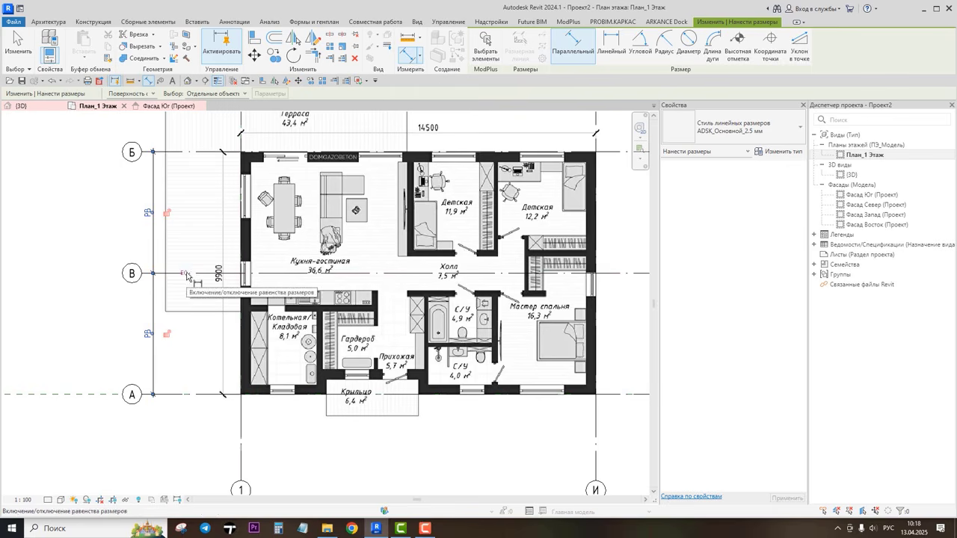
left_click(184, 275)
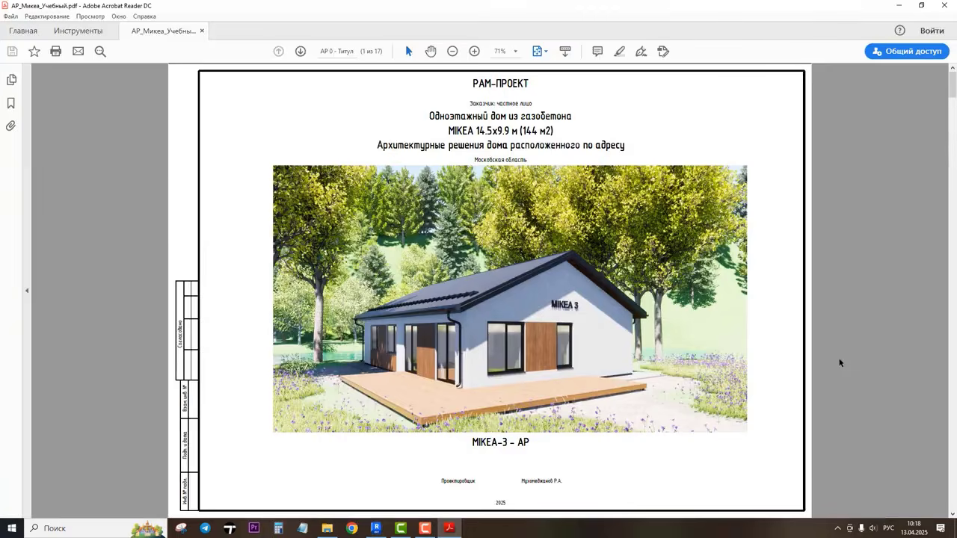
Step: Browse the reference PDF drawings to examine the grid axes on the masonry plan
scroll(840, 362, "down", 3)
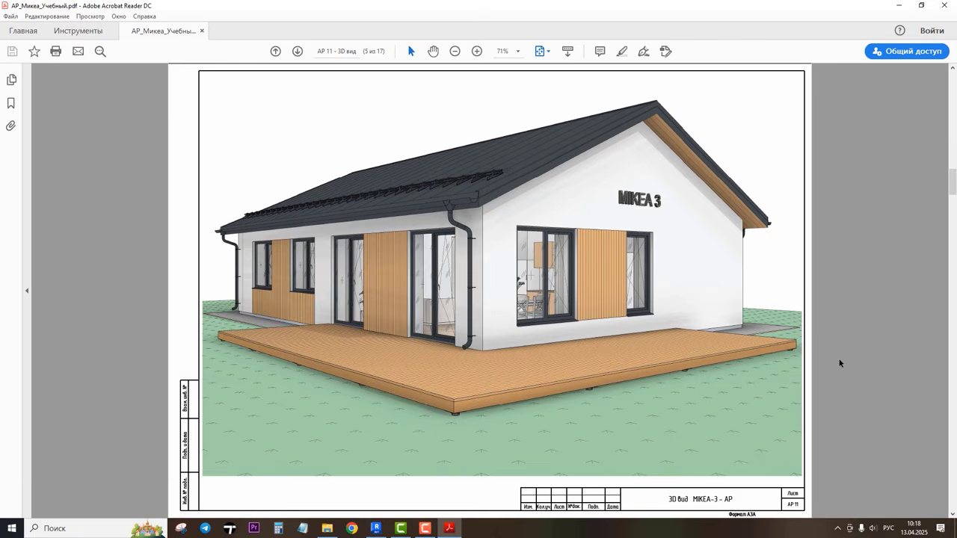
scroll(839, 363, "down", 4)
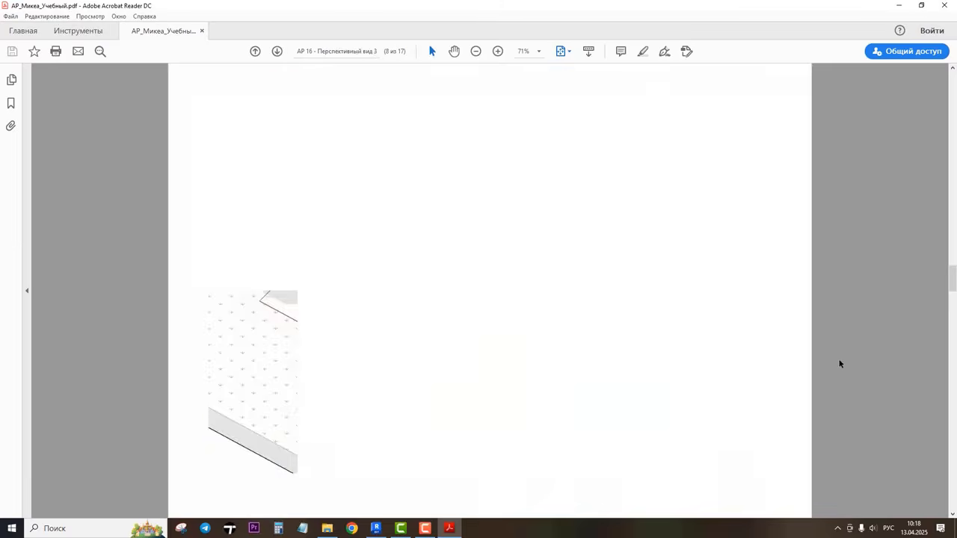
scroll(839, 364, "down", 2)
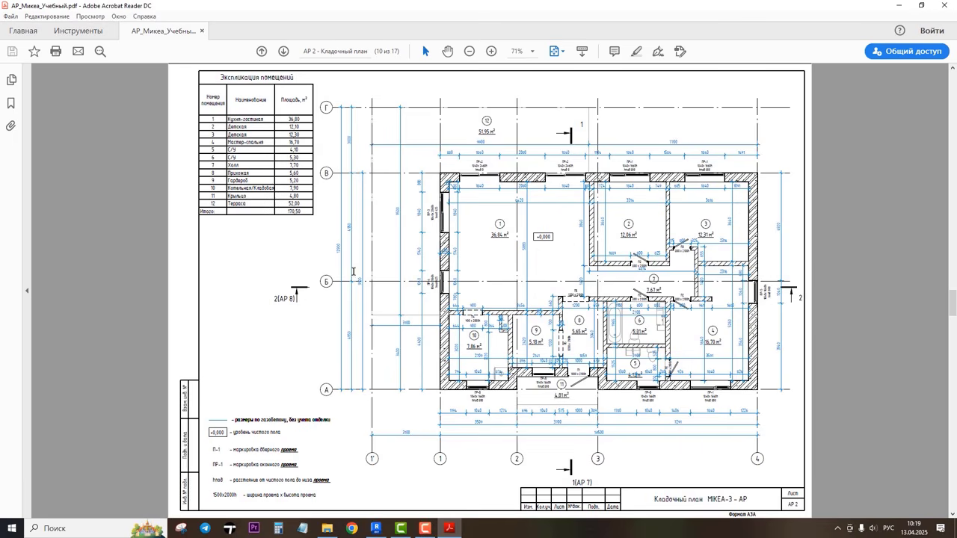
scroll(350, 321, "up", 2, "ctrl")
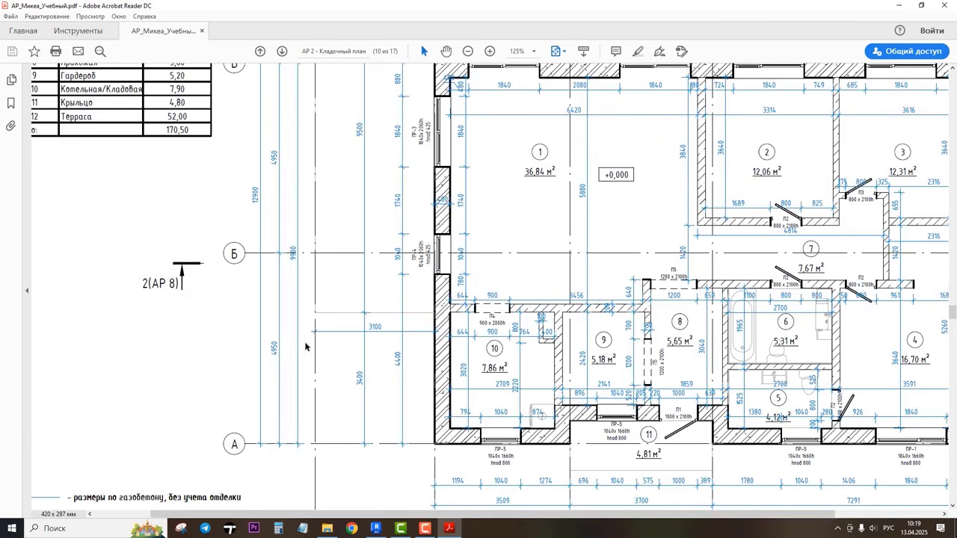
scroll(276, 353, "up", 1)
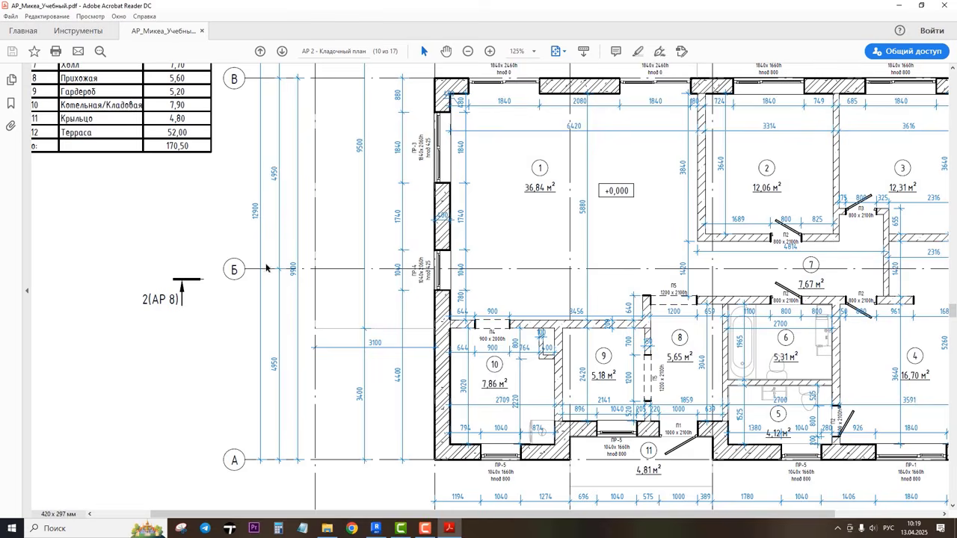
scroll(267, 268, "down", 2, "ctrl")
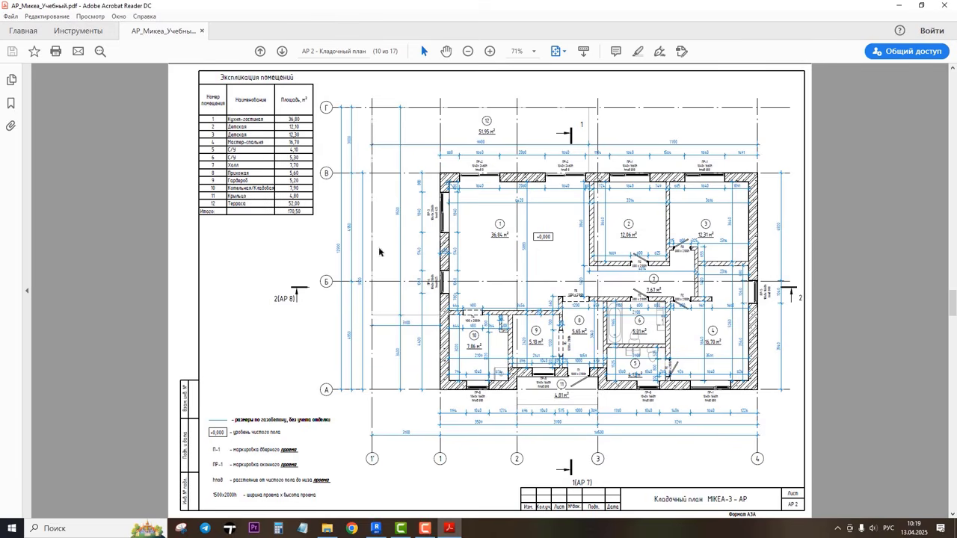
mouse_move(377, 523)
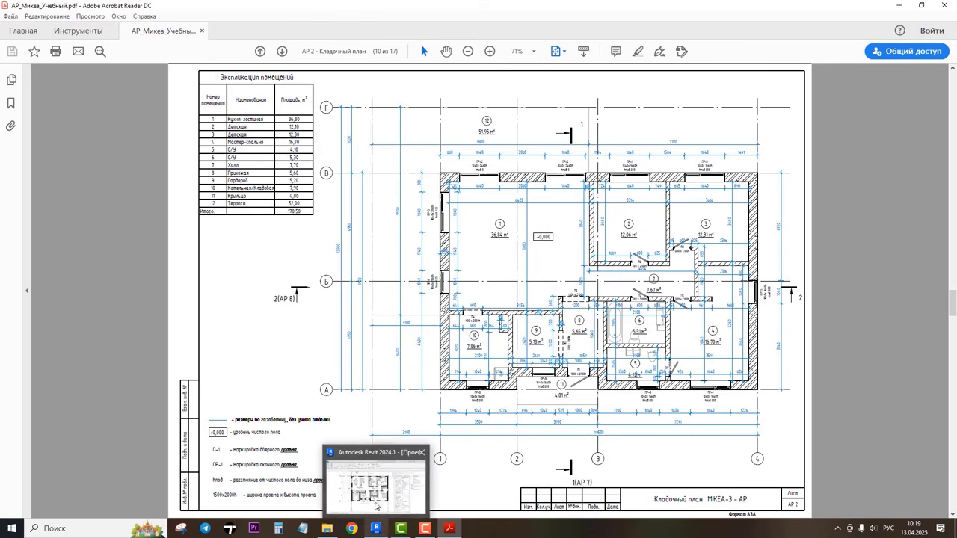
Step: Try to rename the top grid line Б as В
left_click(378, 500)
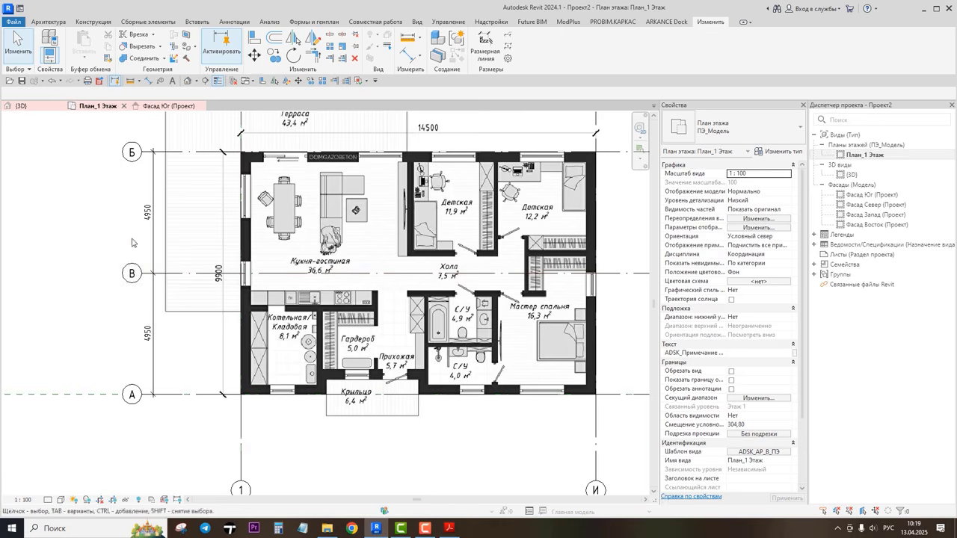
left_click(130, 156)
left_click(129, 154)
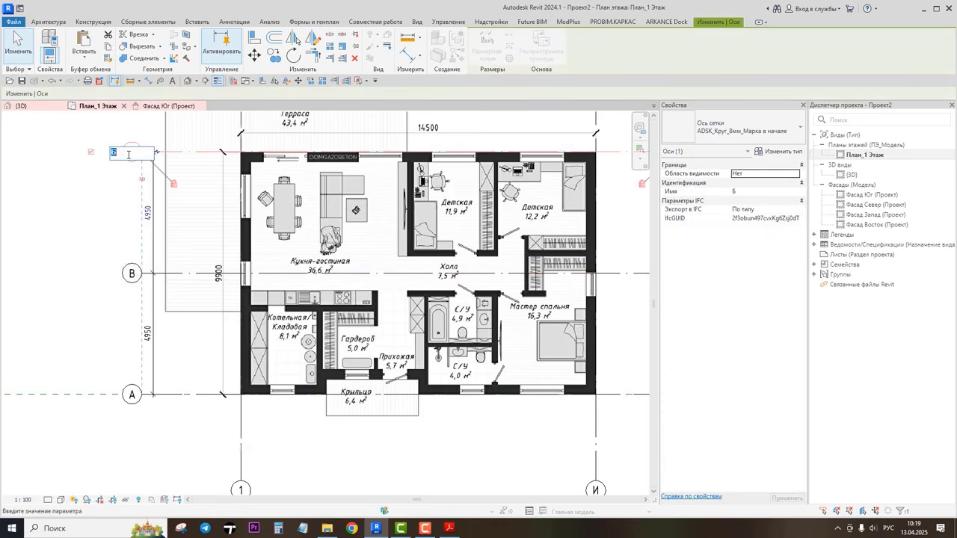
type("В")
left_click(40, 227)
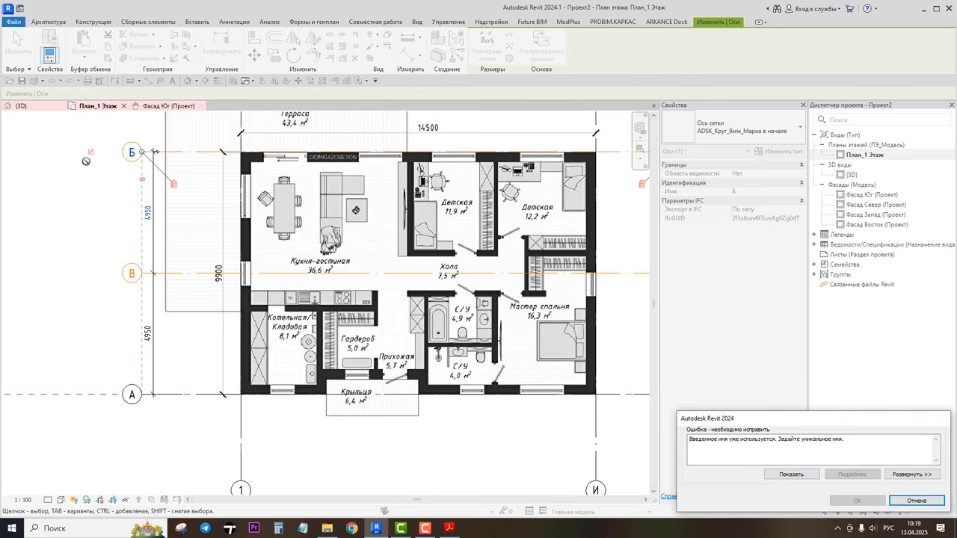
left_click(917, 501)
left_click(110, 311)
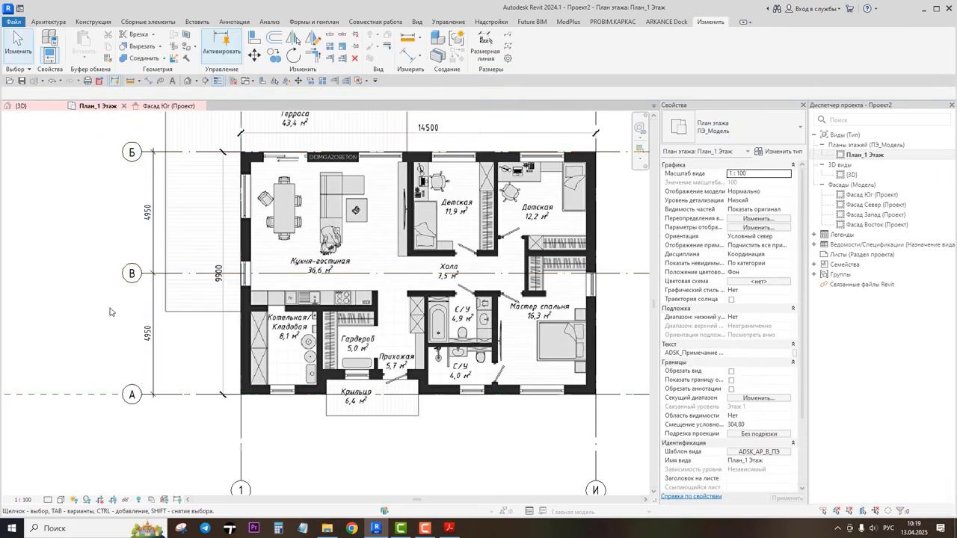
Step: Rename the middle horizontal grid line as Б1
left_click(132, 275)
left_click(132, 275)
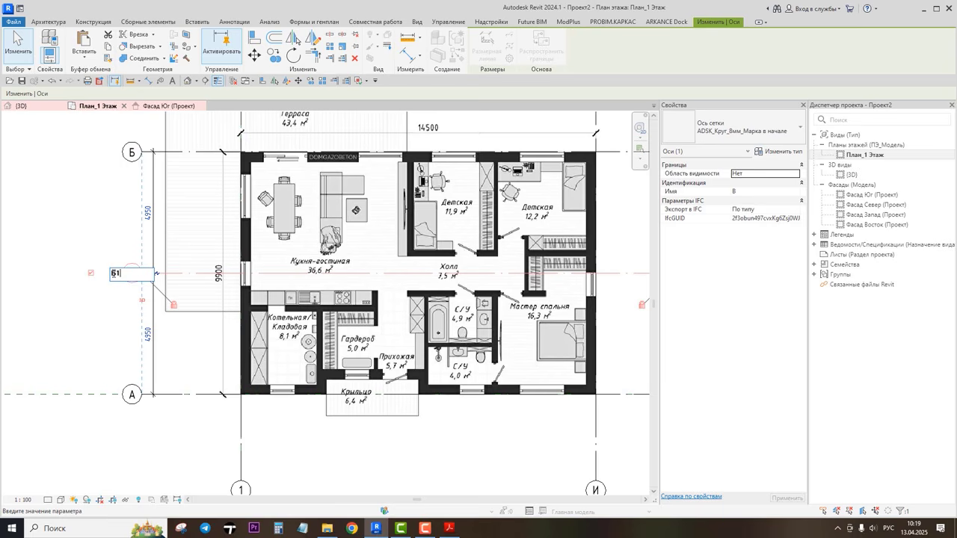
key("Return")
Step: Rename the top horizontal grid line as В
left_click(131, 153)
left_click(131, 153)
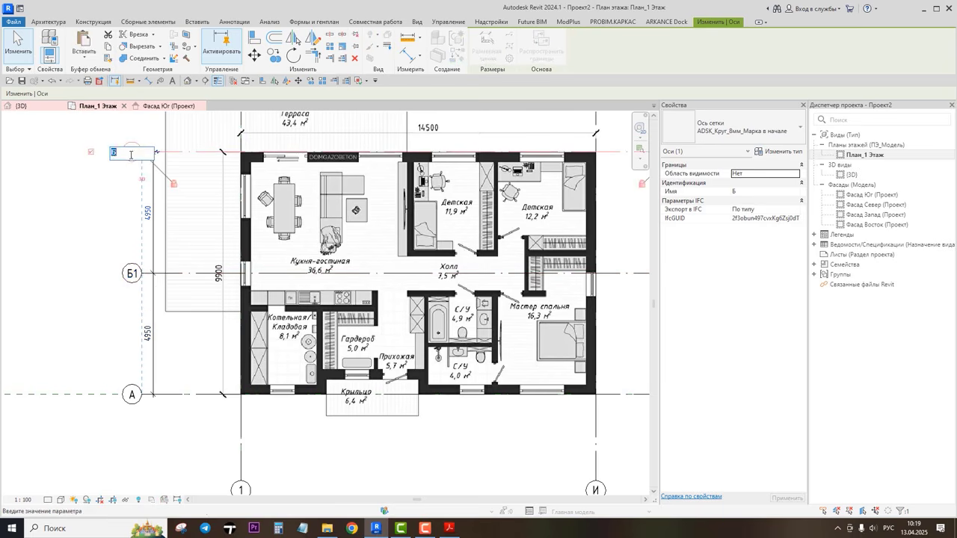
type("В")
key("Return")
Step: Rename the middle horizontal grid line as Б
left_click(131, 274)
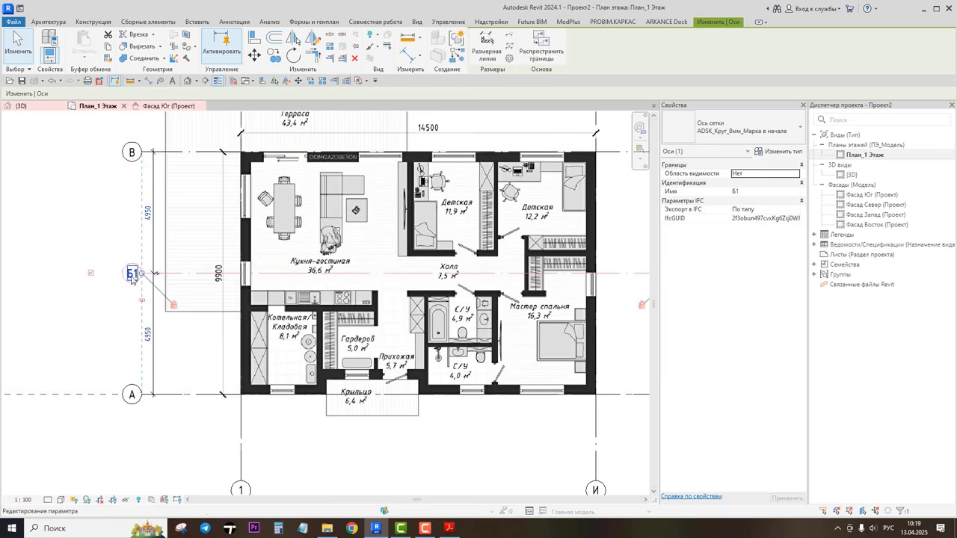
left_click(131, 274)
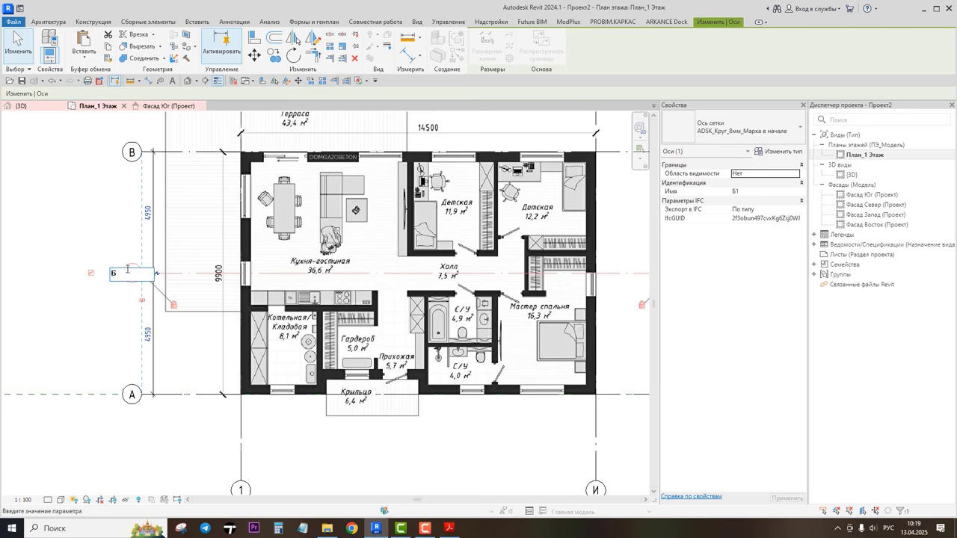
key("Return")
Step: Rename the rightmost vertical grid line И as 4
scroll(287, 293, "down", 2)
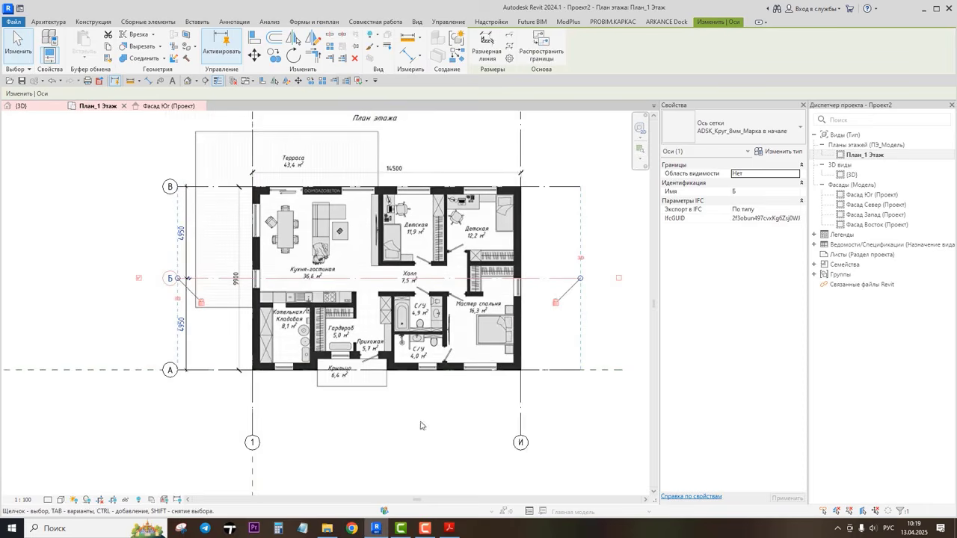
left_click(520, 441)
scroll(520, 442, "up", 3)
left_click(520, 441)
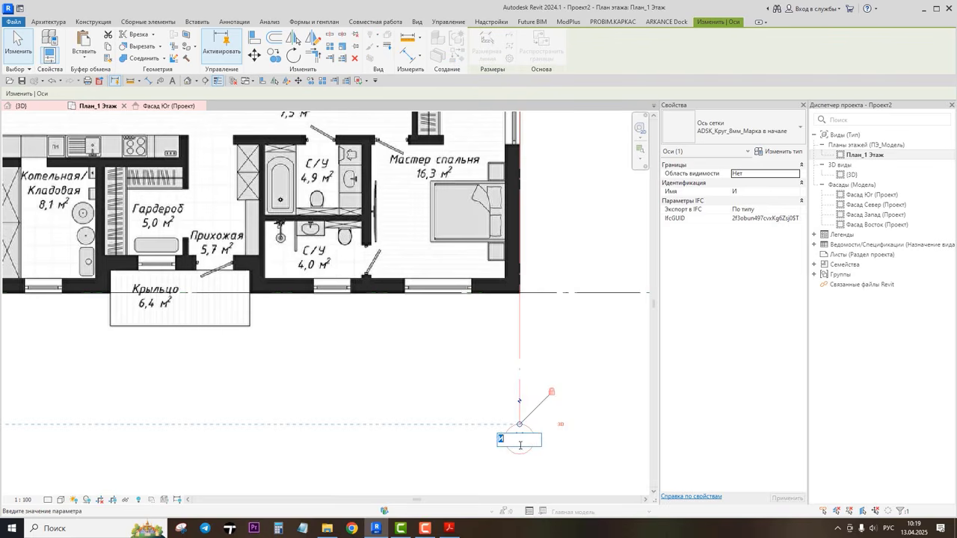
type("4")
key("Return")
Step: Copy vertical grid line 1 twice to the right, the first copy about 4200 mm away, creating two new grid lines
scroll(596, 439, "down", 2)
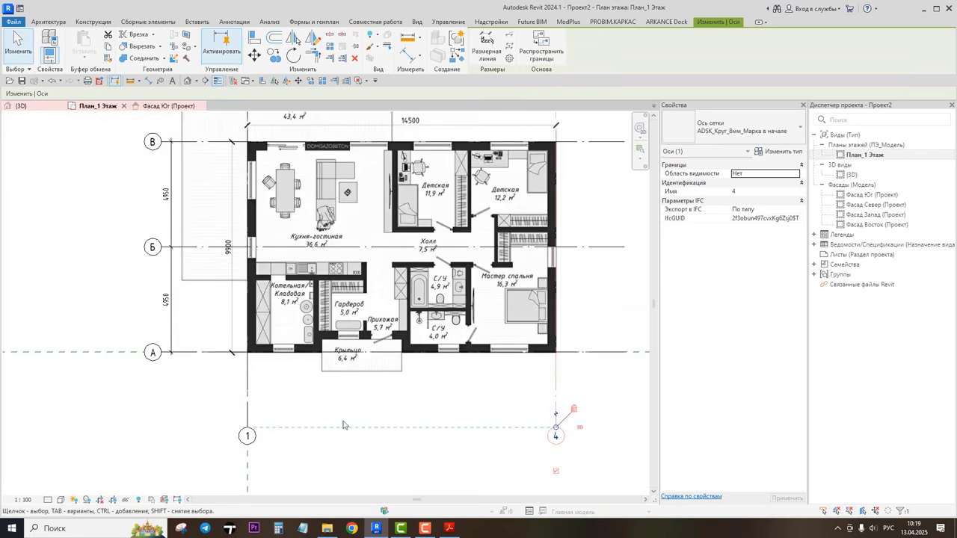
left_click(248, 406)
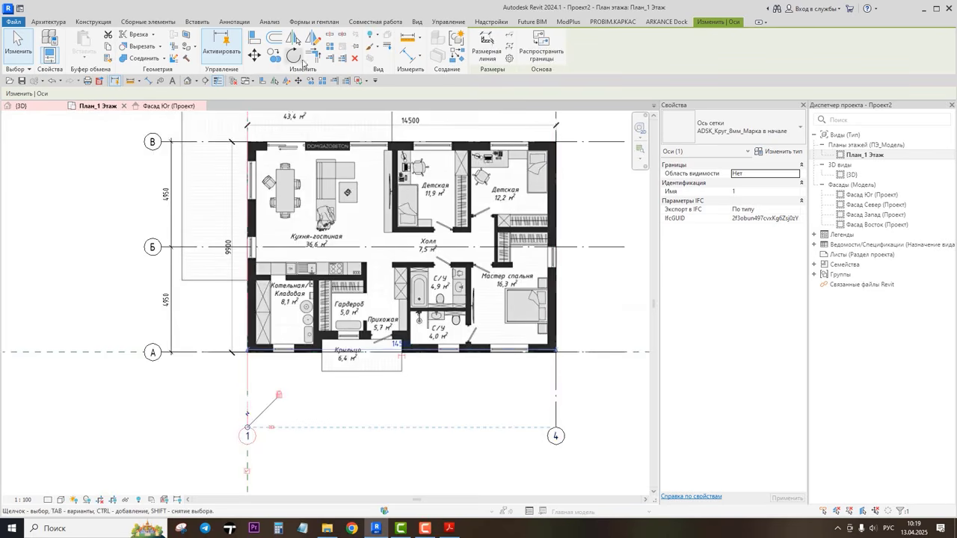
left_click(274, 55)
left_click(249, 413)
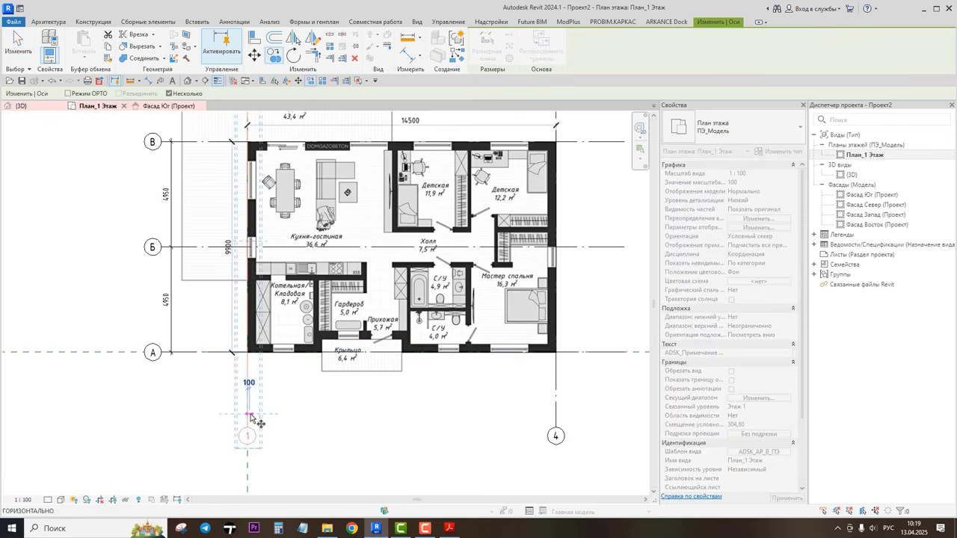
left_click(340, 413)
left_click(476, 413)
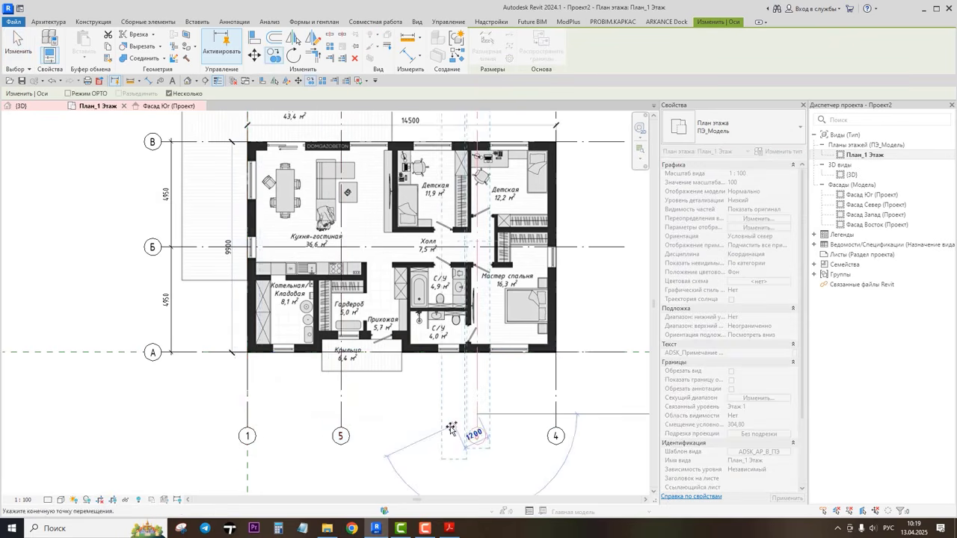
key("Escape")
key("Escape")
Step: Rename the first copied vertical grid line as 2
left_click(340, 435)
scroll(340, 438, "up", 2)
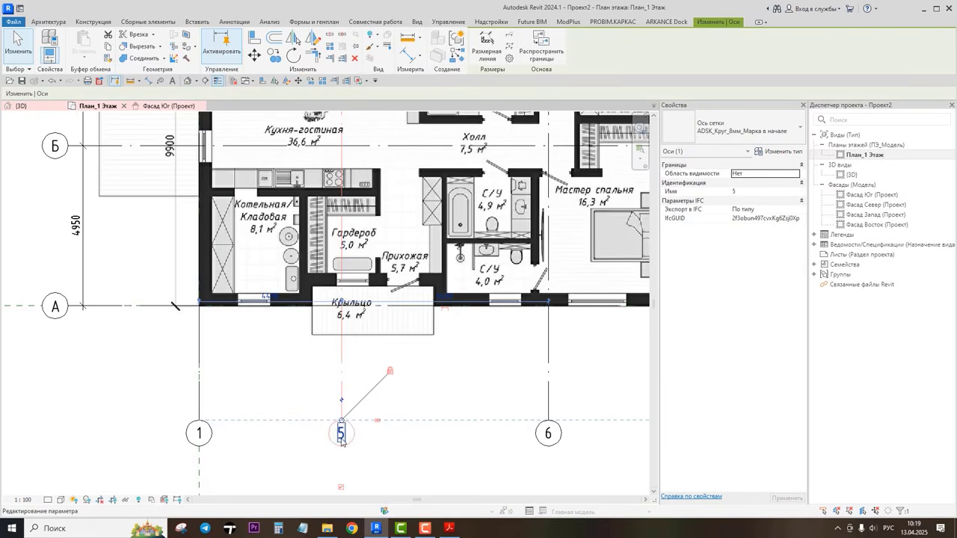
left_click(342, 434)
key("Return")
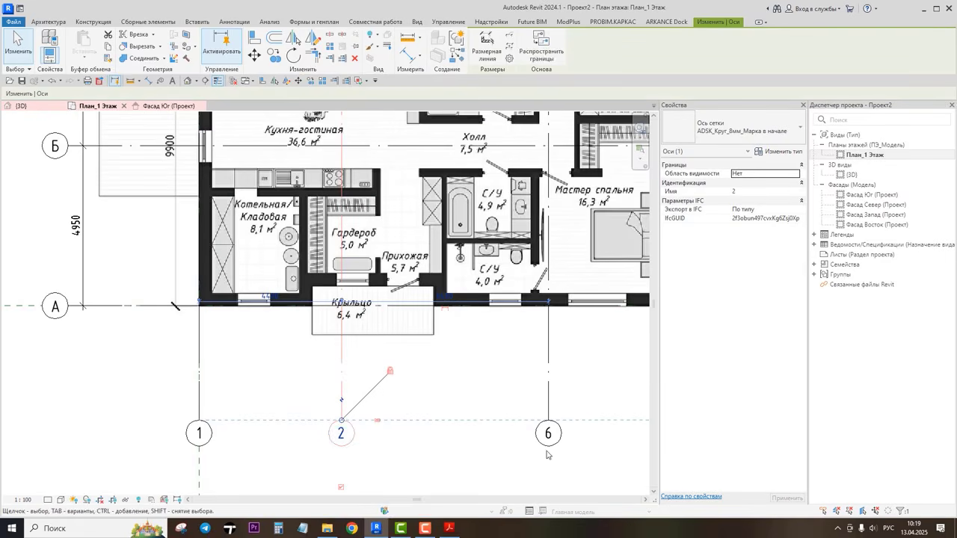
Step: Rename the second copied vertical grid line as 3
scroll(546, 445, "up", 2)
left_click(549, 430)
left_click(548, 433)
type("3")
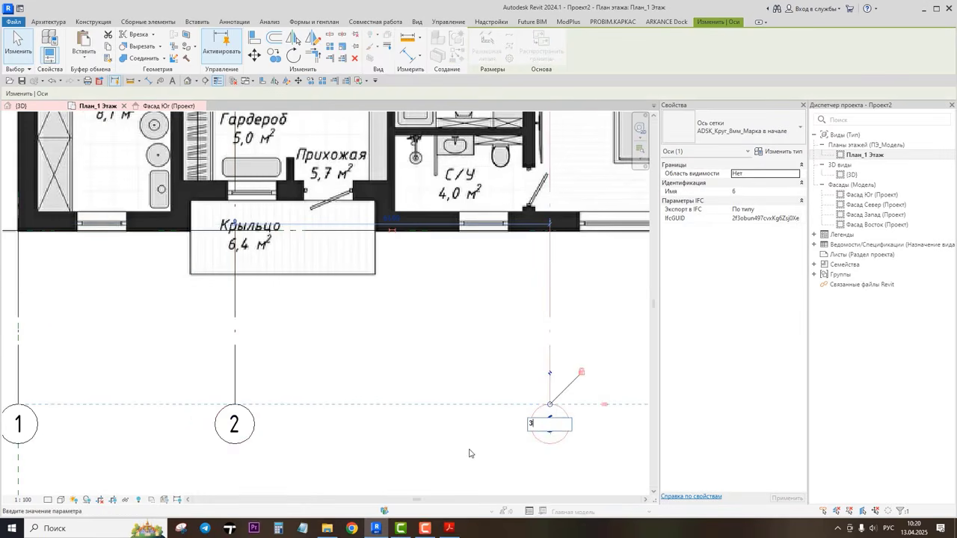
key("Return")
Step: Examine the spacing of vertical axes 1 to 4 on the reference PDF masonry plan
scroll(470, 453, "down", 4)
middle_click_drag(503, 378, 479, 392)
left_click(569, 379)
middle_click_drag(587, 370, 587, 403)
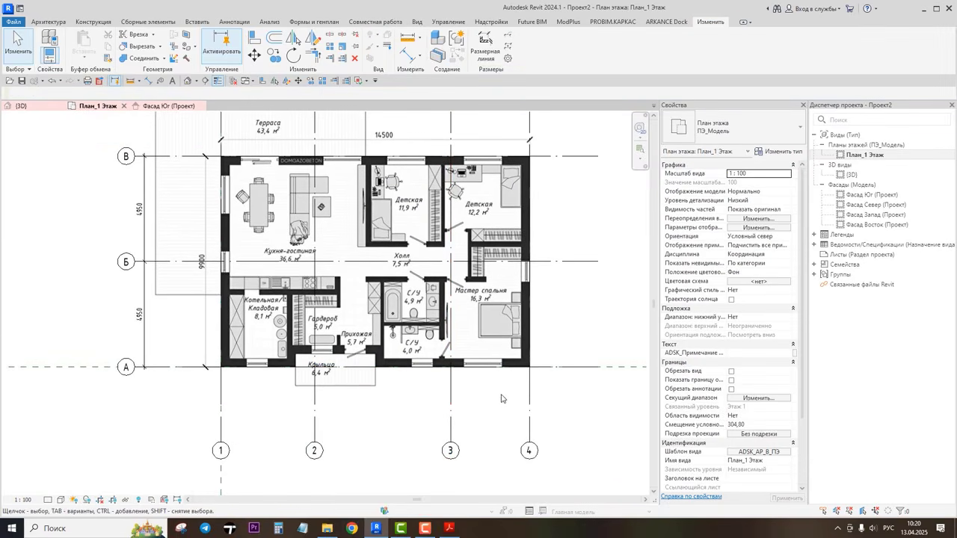
mouse_move(448, 528)
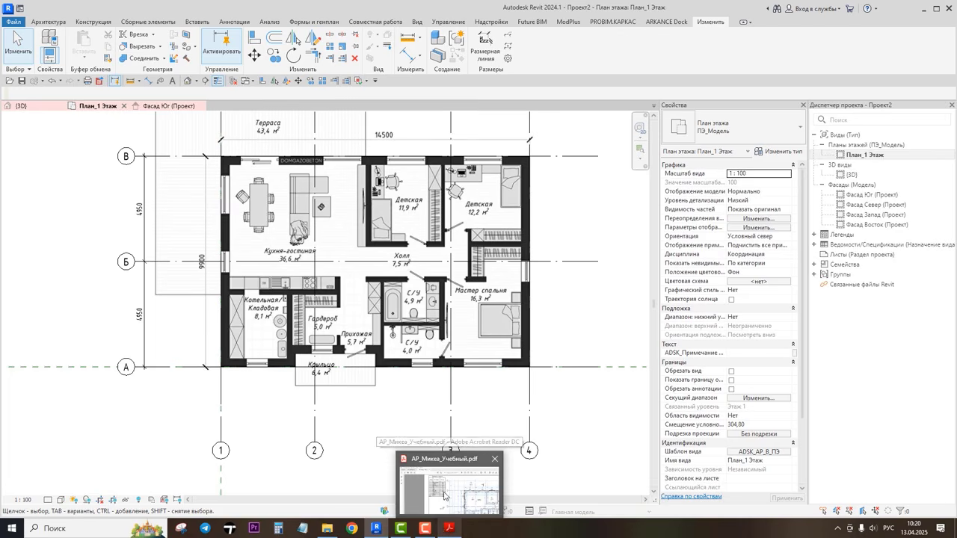
left_click(461, 468)
scroll(594, 432, "up", 3, "ctrl")
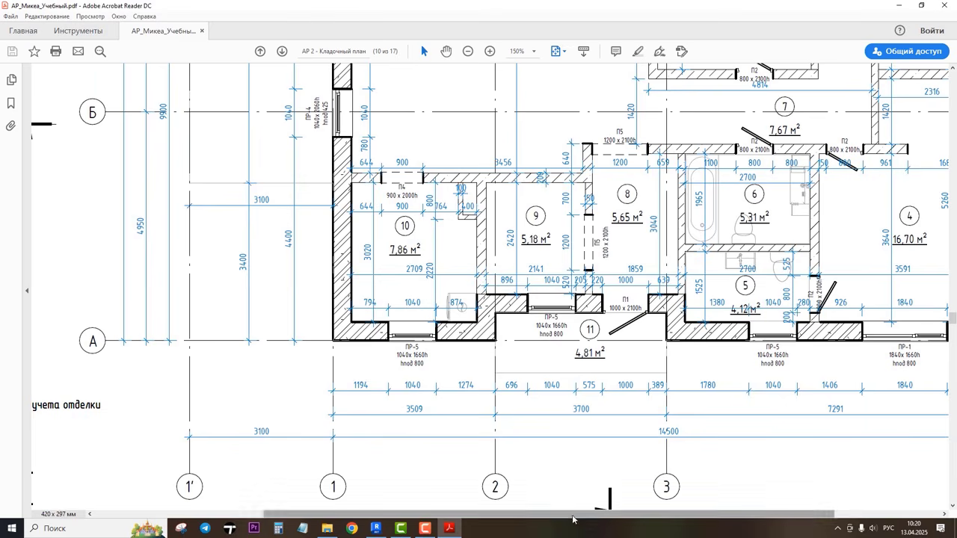
left_click_drag(576, 514, 640, 517)
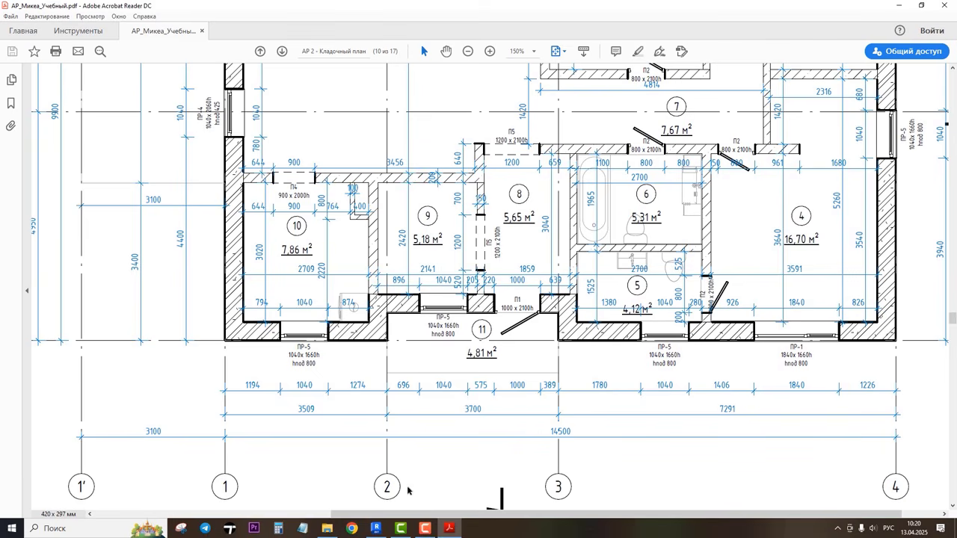
left_click(376, 529)
Step: Hide the floor-plan raster image in the view
left_click(314, 426)
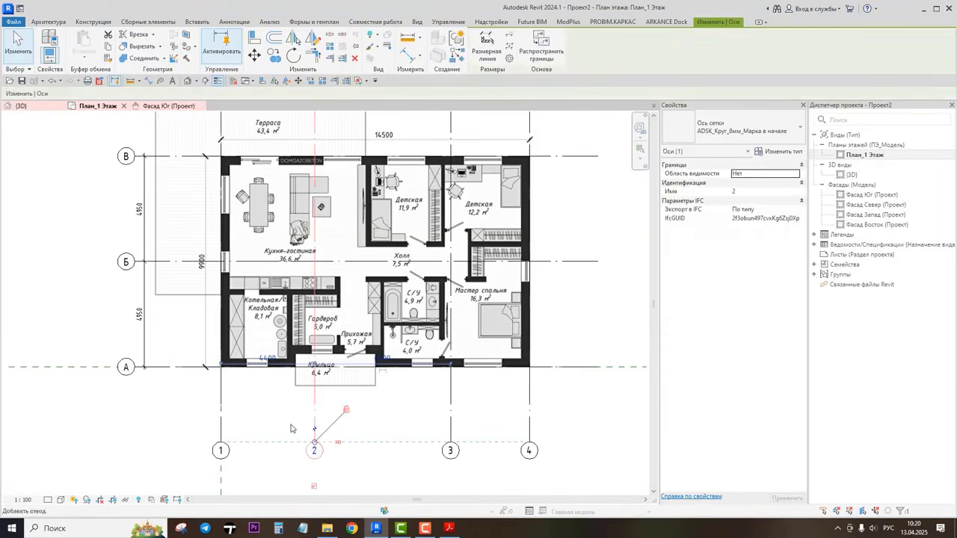
scroll(292, 429, "up", 3)
scroll(291, 431, "down", 2)
middle_click_drag(291, 430, 291, 405)
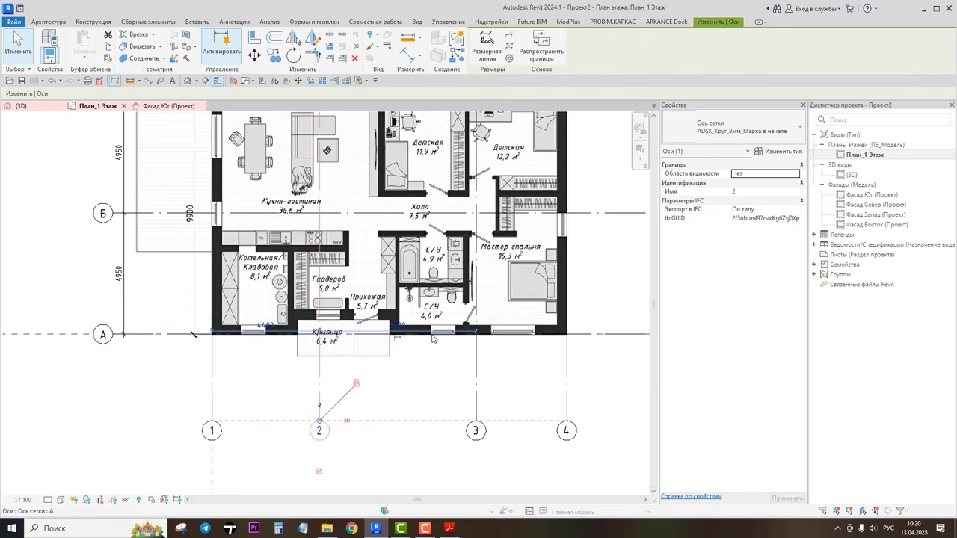
scroll(273, 347, "up", 2)
middle_click_drag(273, 347, 203, 378)
left_click(187, 386)
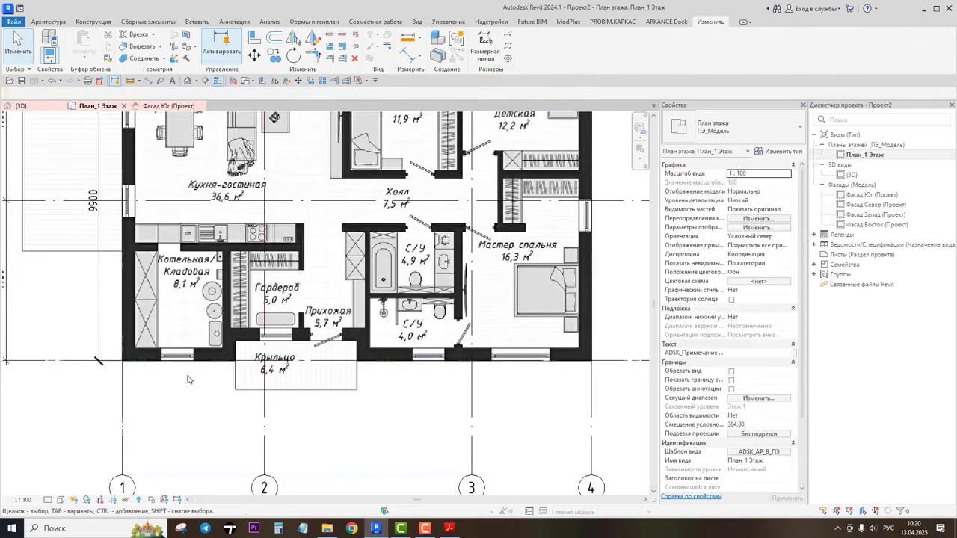
scroll(187, 379, "down", 3)
middle_click_drag(450, 250, 553, 266)
scroll(516, 274, "up", 1)
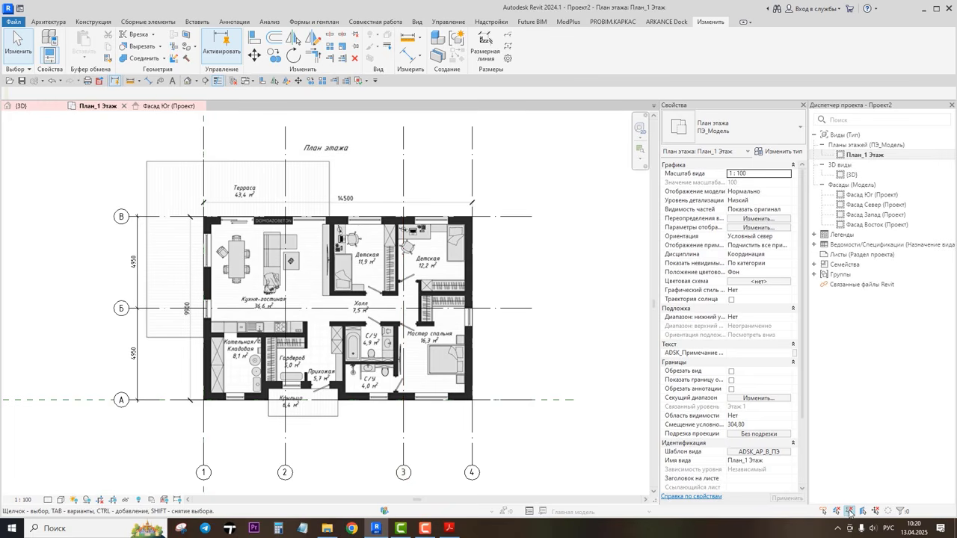
left_click(313, 284)
right_click(58, 178)
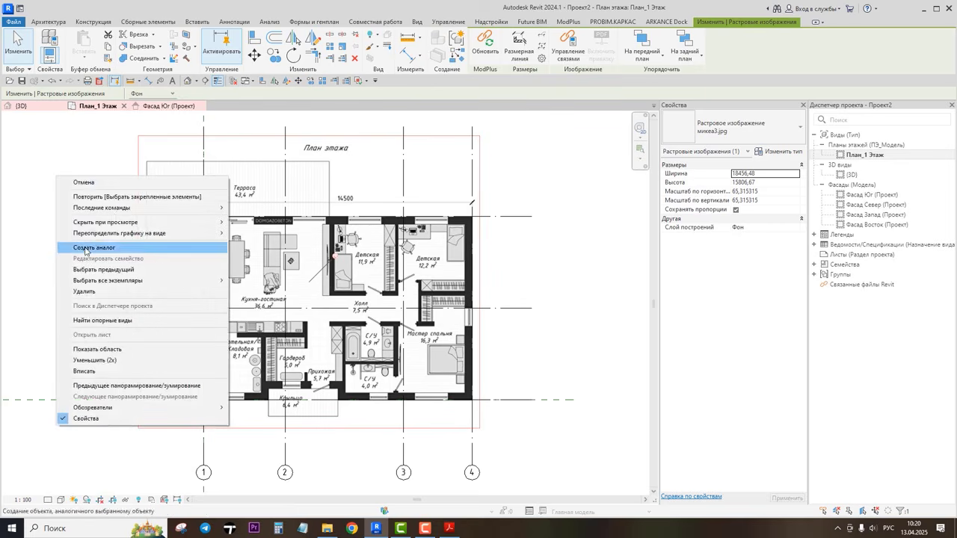
mouse_move(217, 222)
left_click(254, 222)
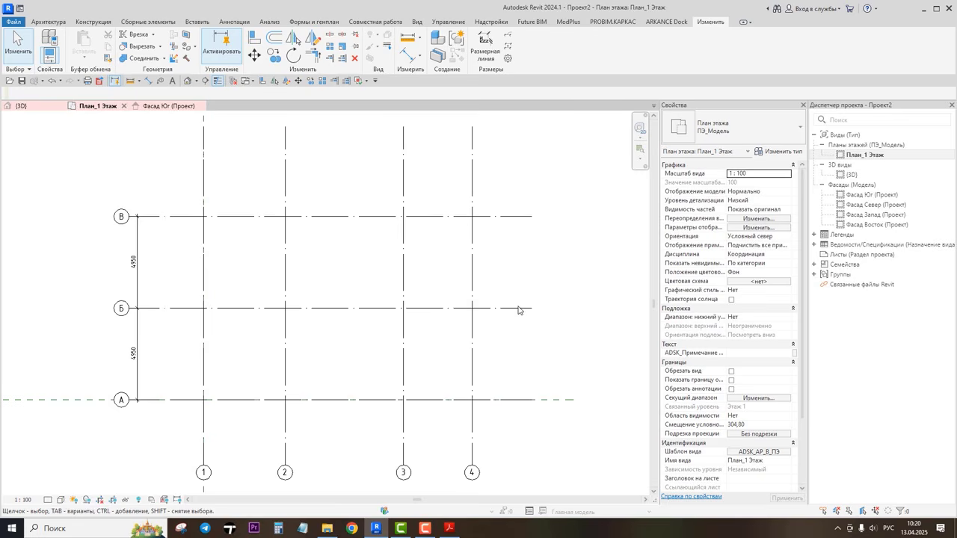
Step: Set the distance between grid lines 1 and 2 to 3509 mm
left_click(285, 377)
scroll(251, 408, "up", 1)
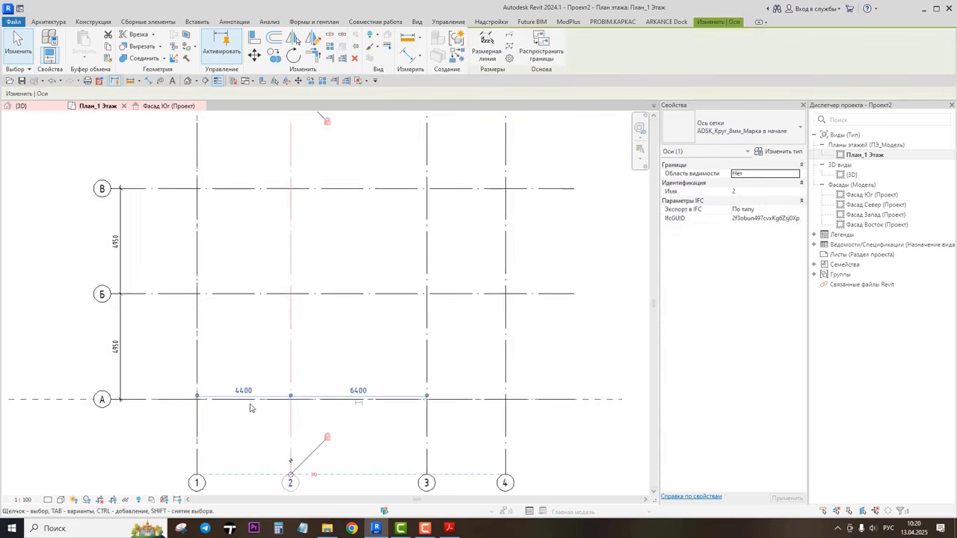
scroll(250, 407, "up", 1)
left_click(236, 384)
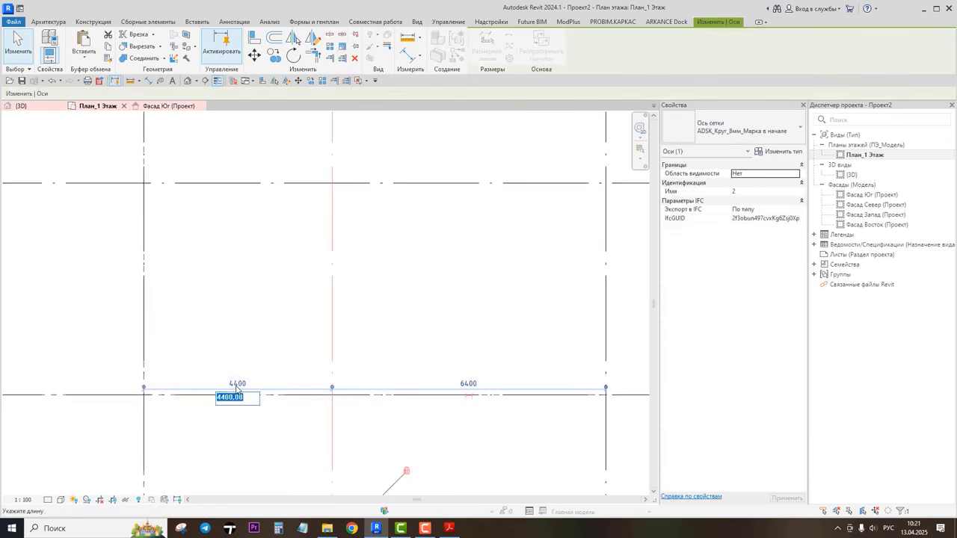
type("3509")
key("Return")
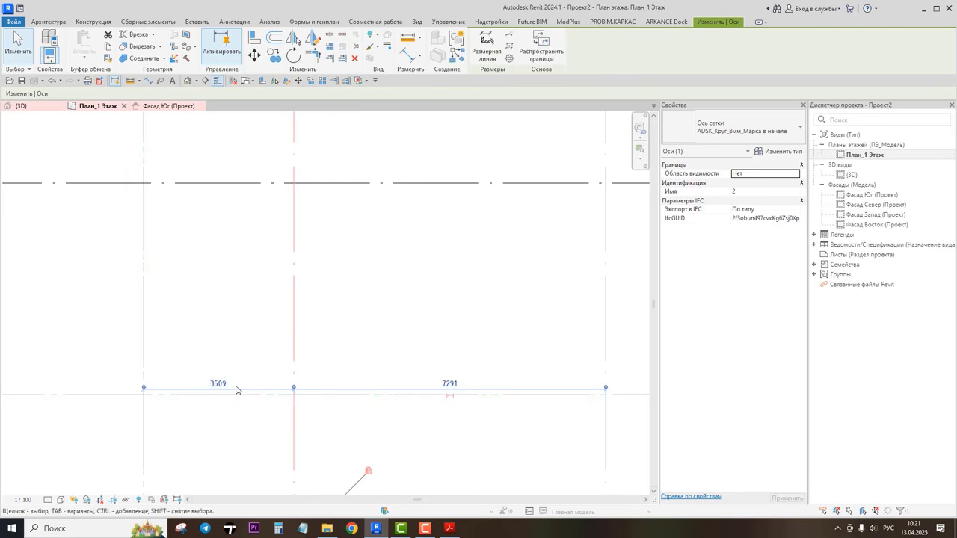
Step: Set grid line 2's right-hand spacing dimension to 3700 mm
left_click(448, 528)
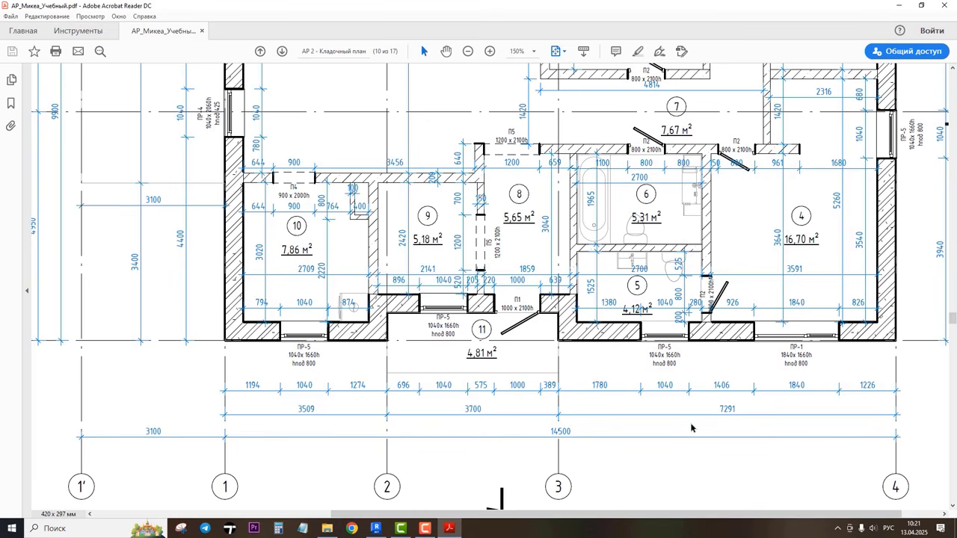
left_click(376, 527)
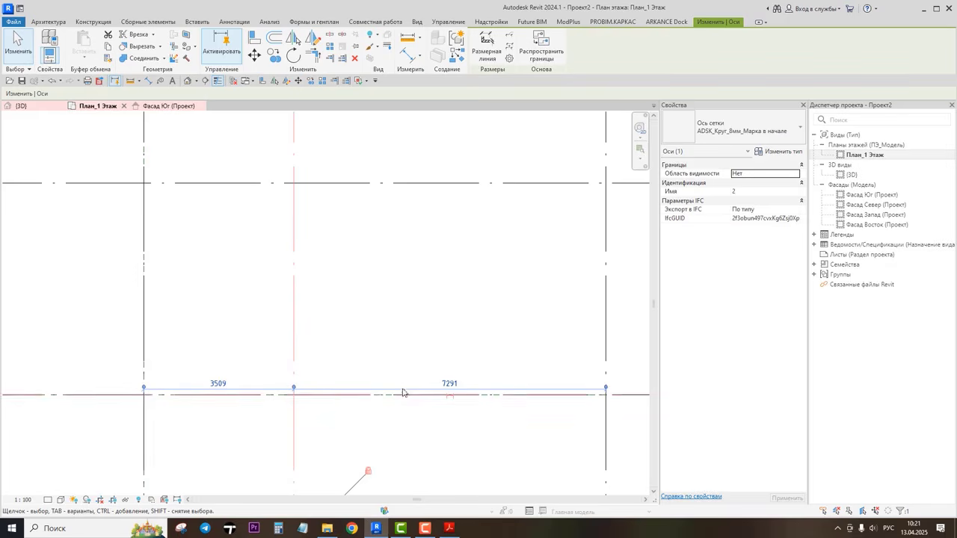
left_click(448, 384)
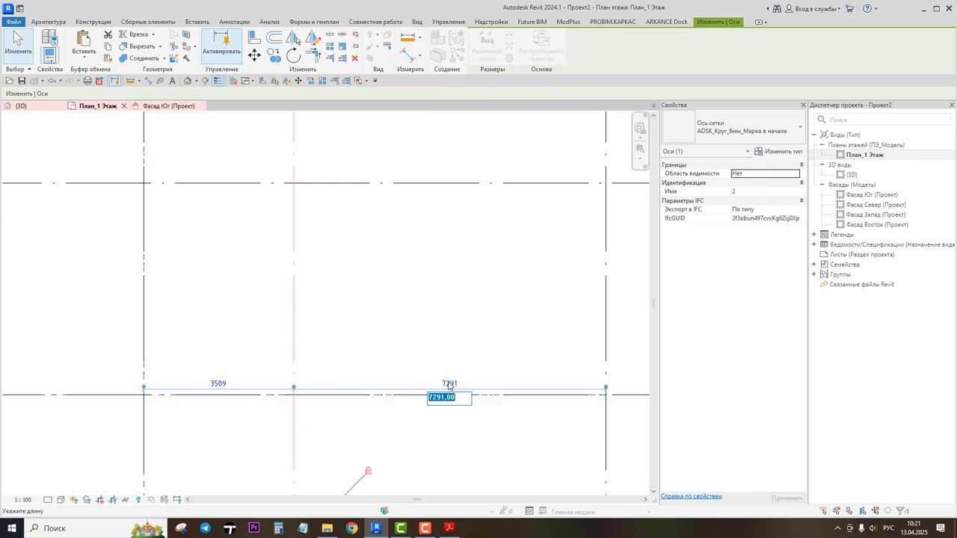
type("3700")
key("Return")
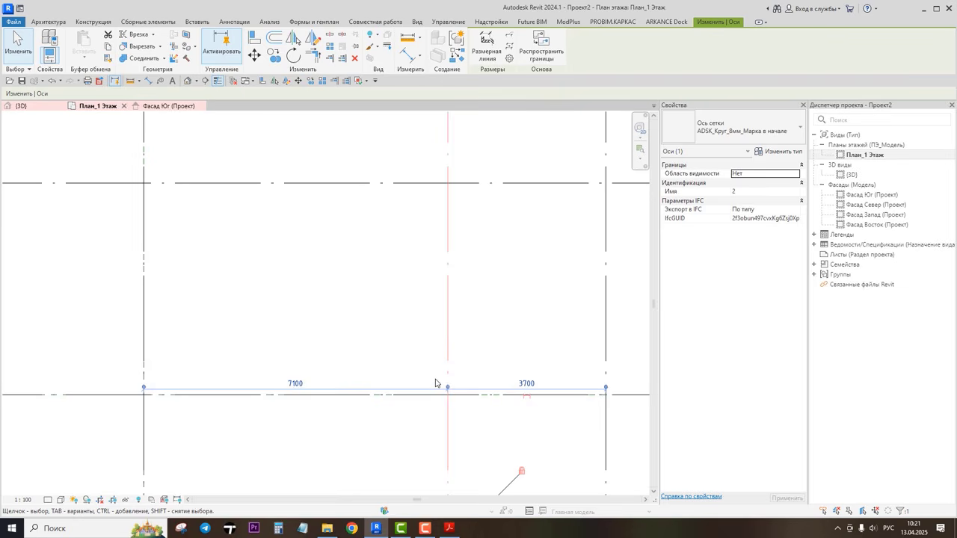
Step: Set the distance between grid lines 1 and 2 back to 3509 mm
scroll(436, 379, "down", 3)
mouse_move(452, 383)
middle_mouse_down()
mouse_move(440, 334)
mouse_move(461, 375)
mouse_move(454, 365)
middle_mouse_up()
scroll(439, 335, "up", 1)
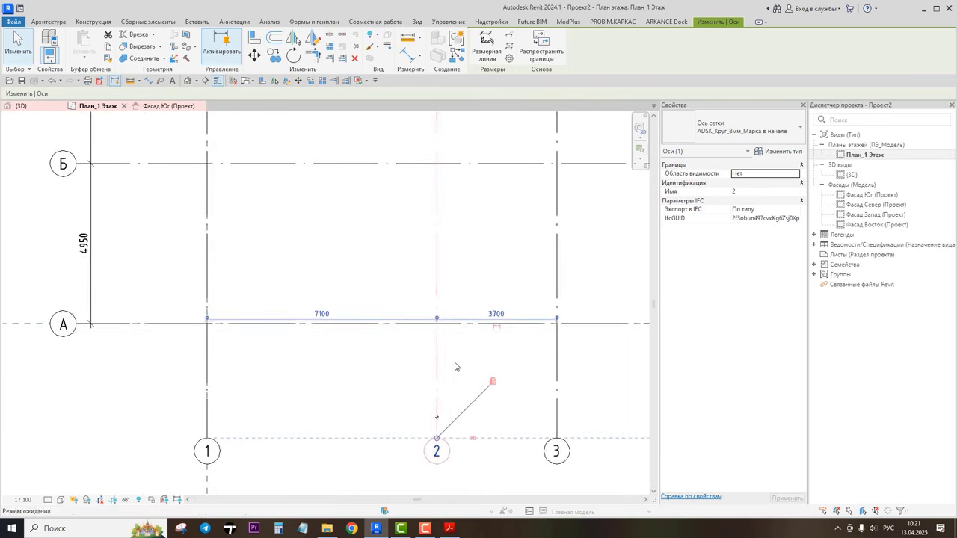
left_click(322, 314)
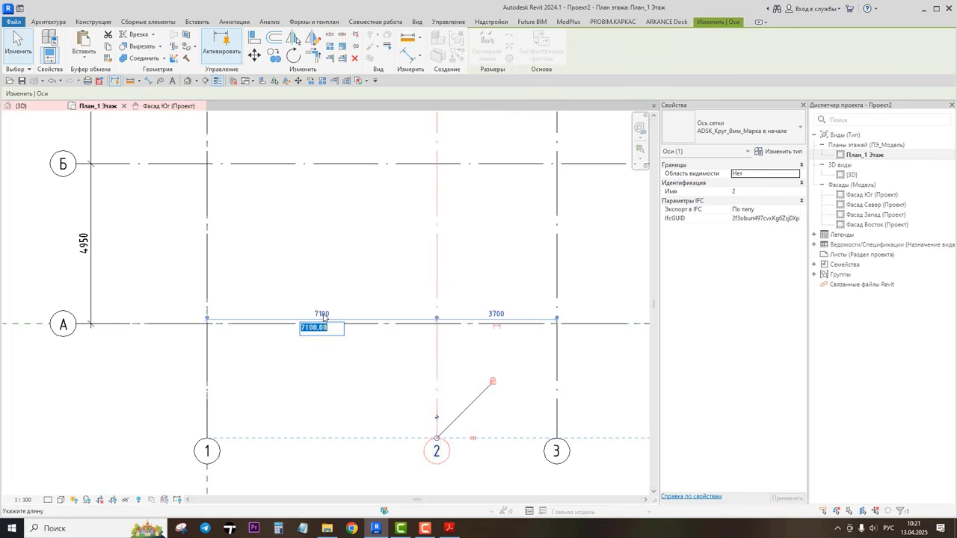
type("3509")
key("Return")
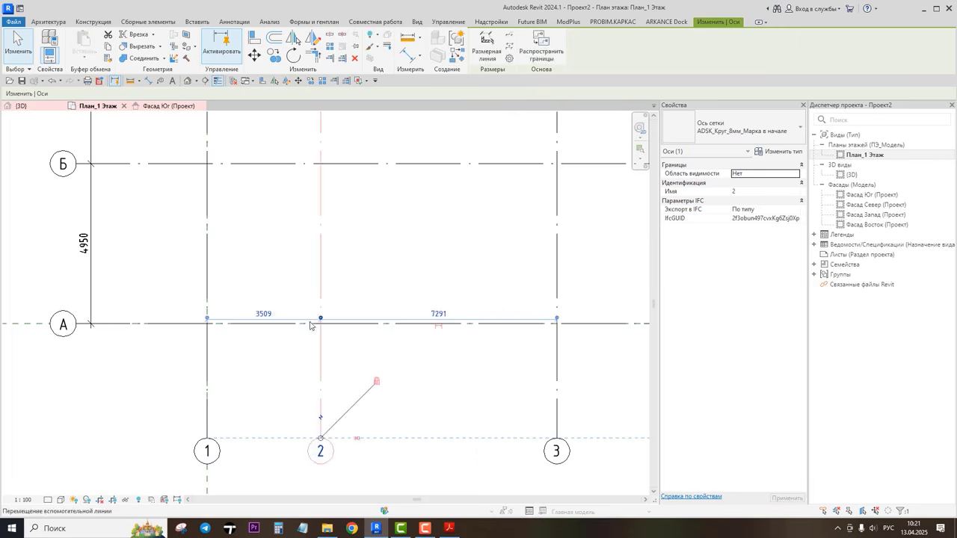
Step: Set the distance between grid lines 2 and 3 to 3700 mm
left_click(411, 371)
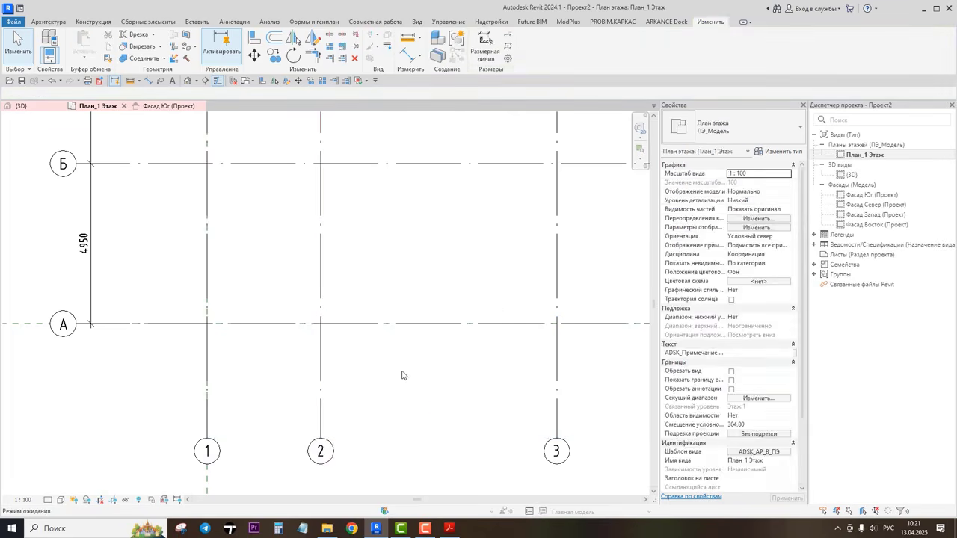
left_click(558, 376)
left_click(437, 313)
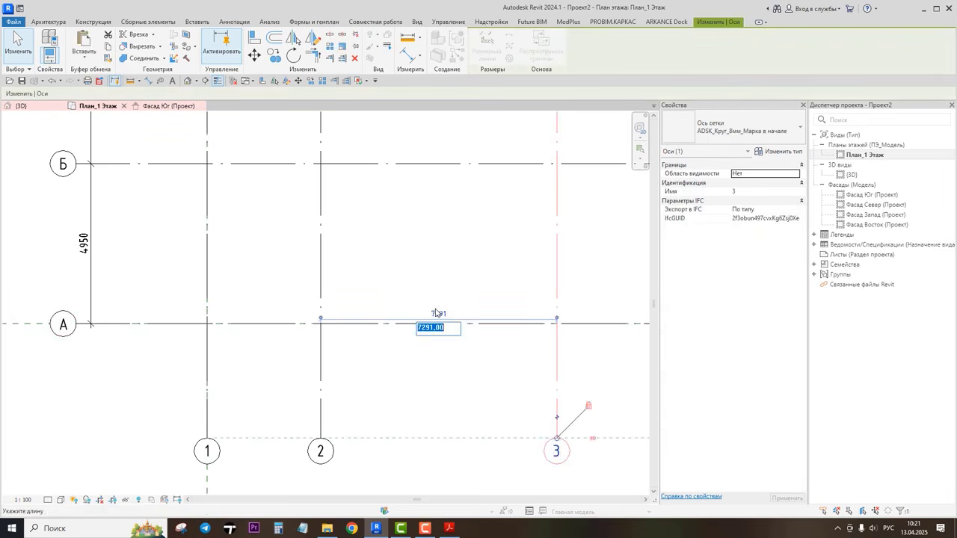
type("3700")
key("Return")
Step: Select grid lines 3 and 4 to check the spacing dimension between them
scroll(451, 371, "down", 3)
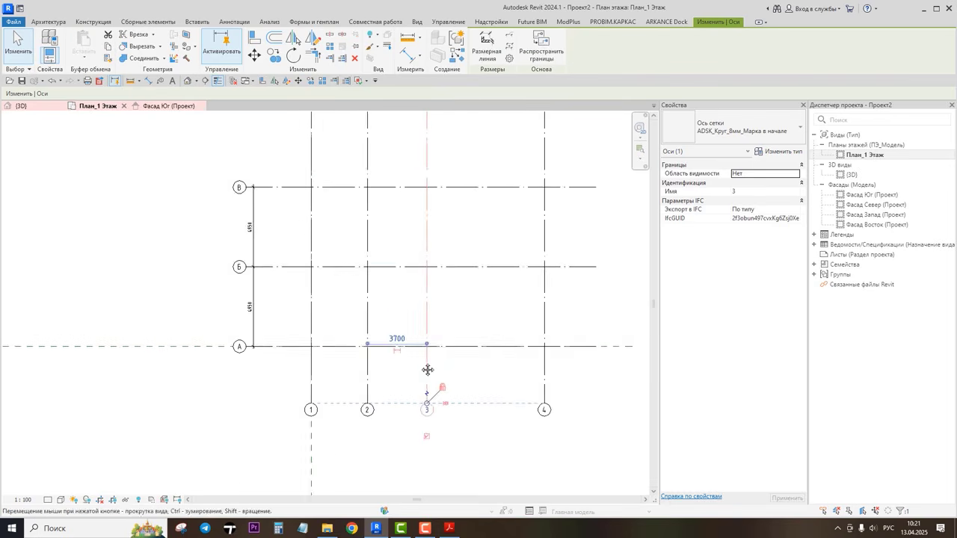
left_click(447, 371)
scroll(369, 355, "up", 2)
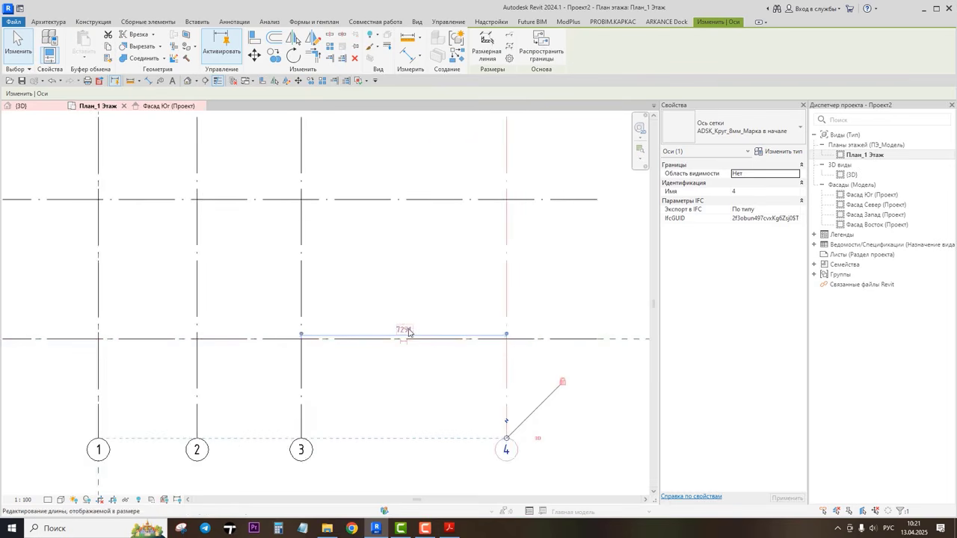
scroll(408, 333, "down", 1)
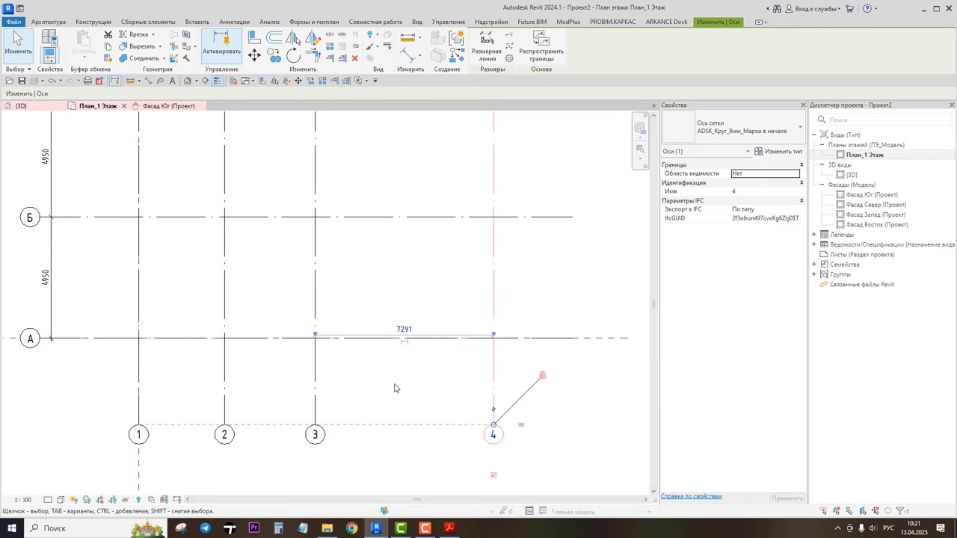
left_click(558, 394)
scroll(558, 394, "down", 1)
middle_click_drag(566, 322, 589, 336)
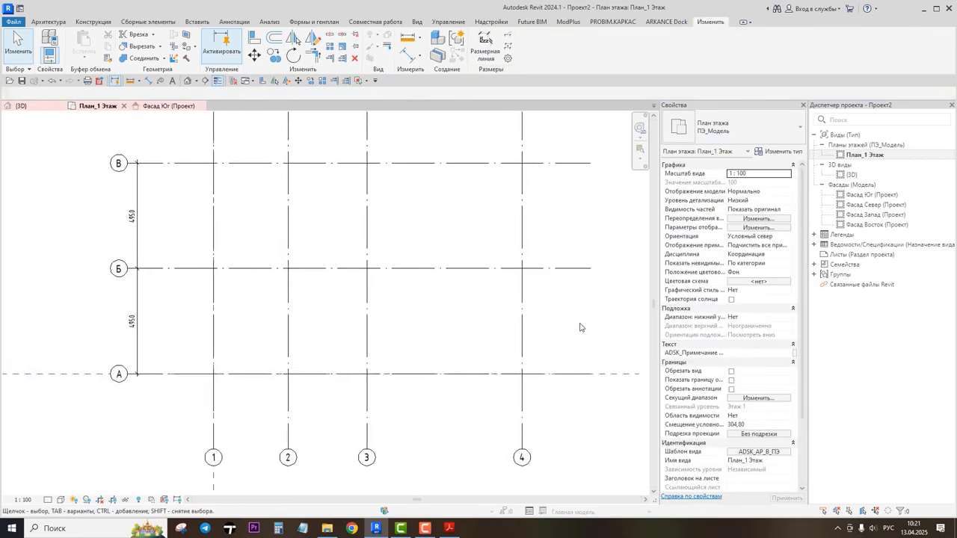
Step: Reveal hidden elements and unhide the floor-plan raster image in this view
left_click(139, 499)
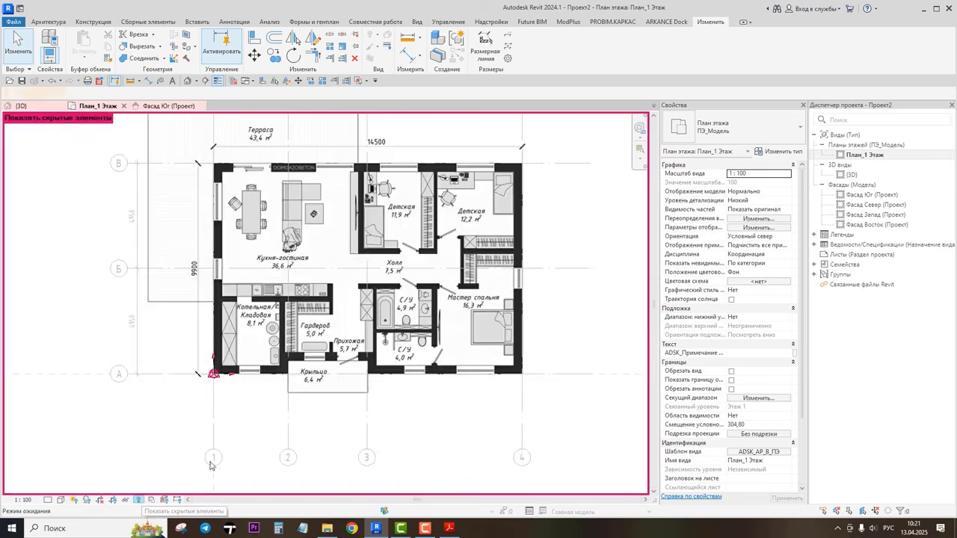
left_click(430, 250)
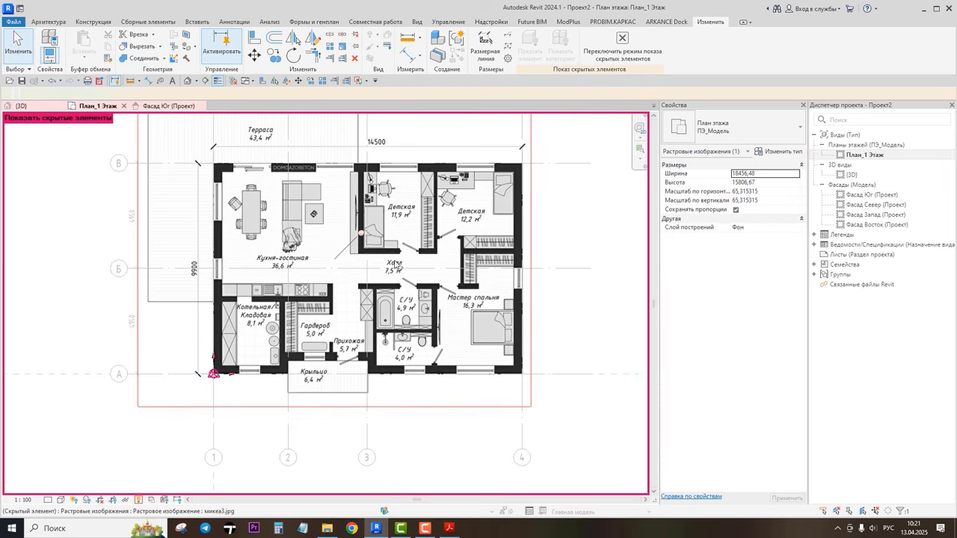
right_click(43, 188)
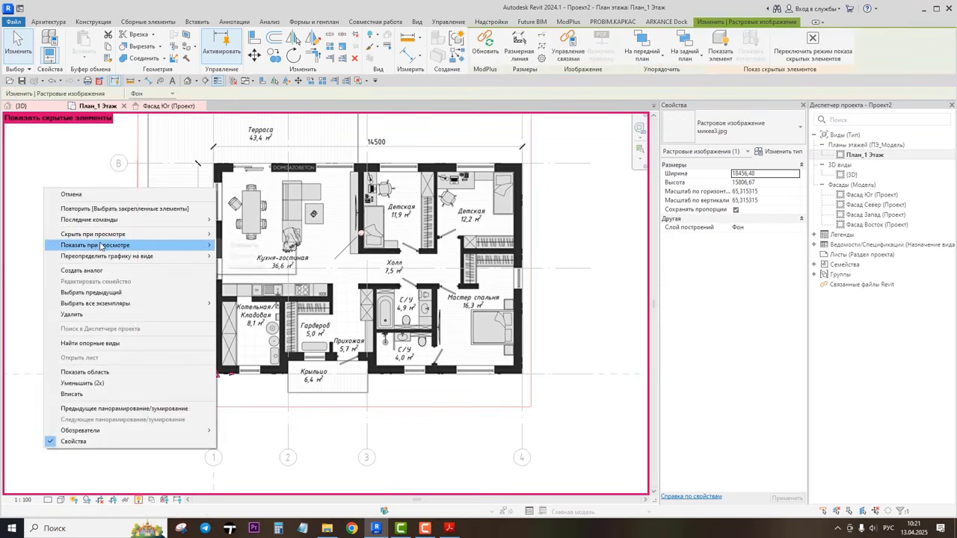
left_click(239, 247)
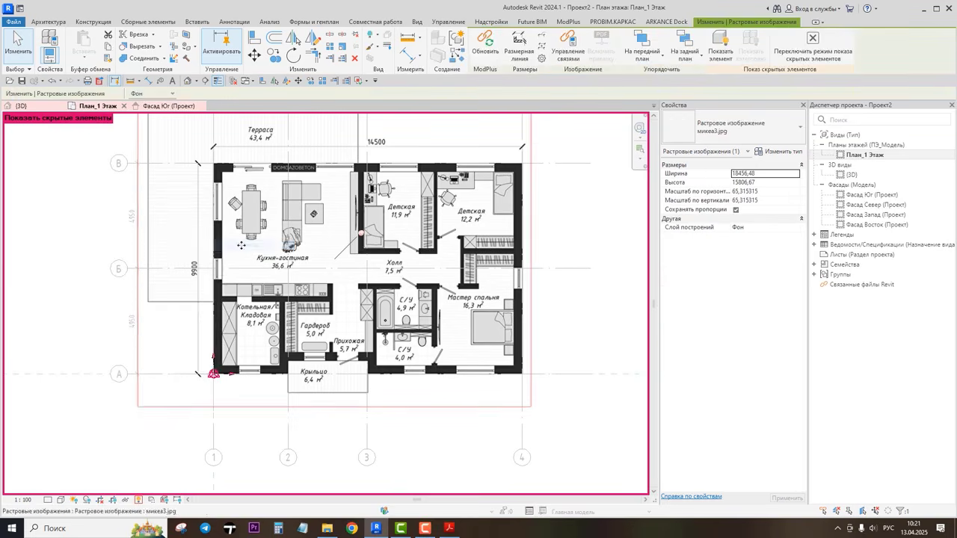
left_click(139, 499)
Step: Zoom to fit and move the east elevation marker closer to the plan
middle_click_drag(594, 333, 591, 350)
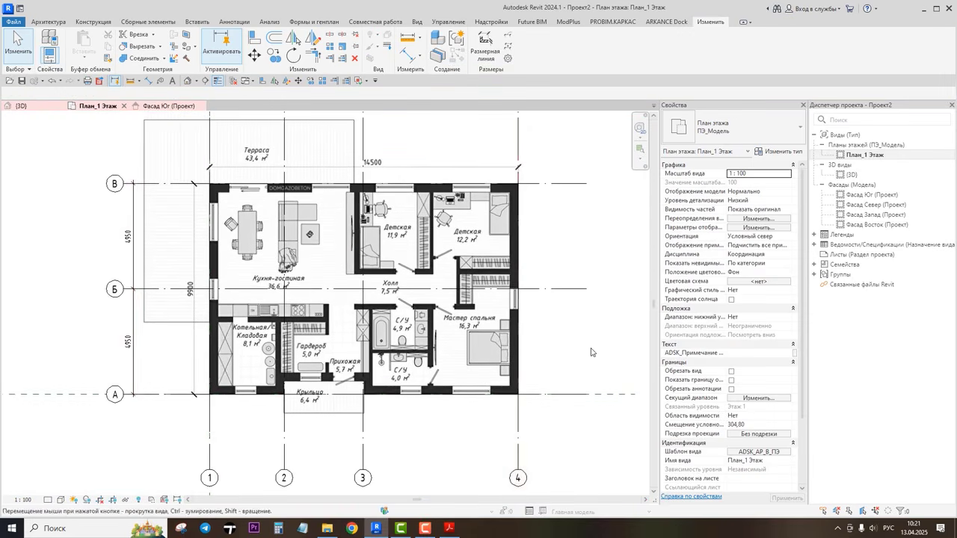
right_click(59, 205)
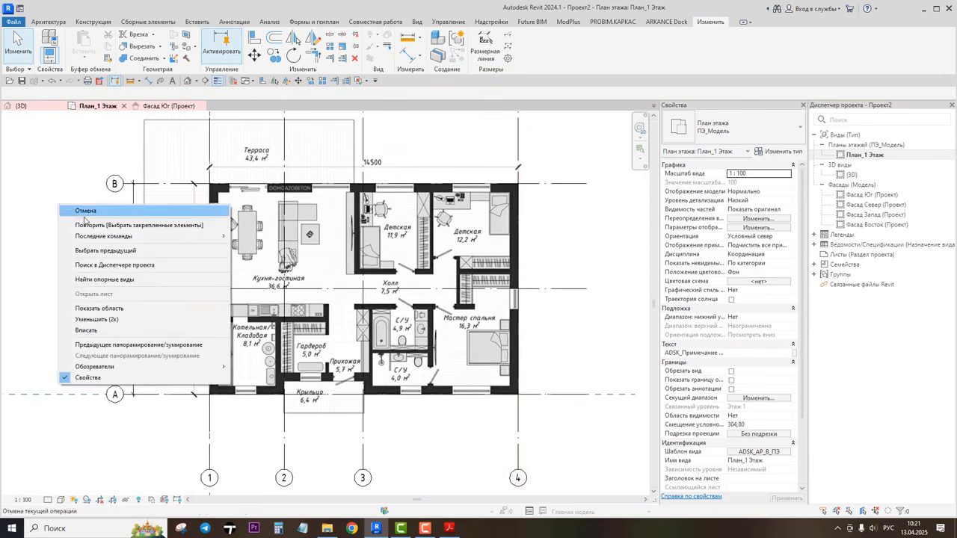
left_click(89, 330)
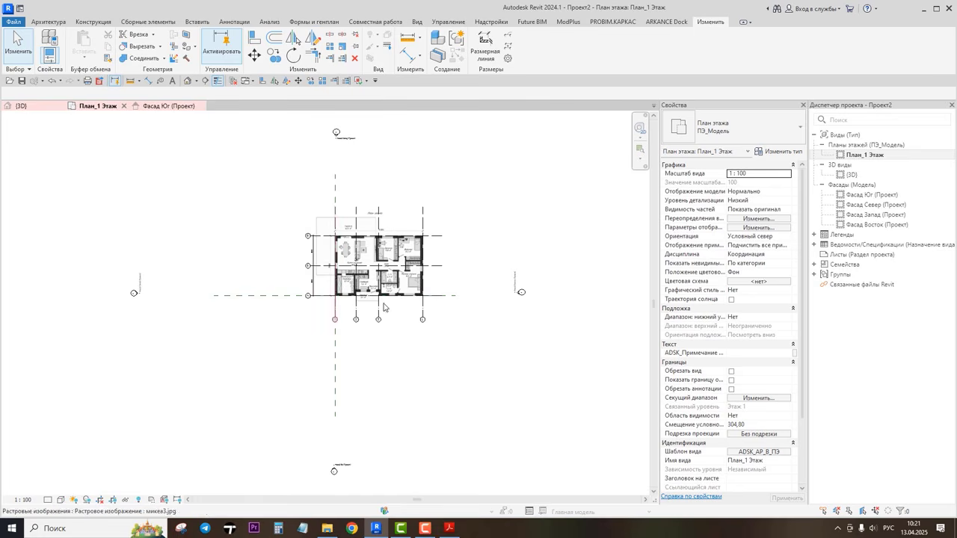
left_click_drag(482, 237, 541, 324)
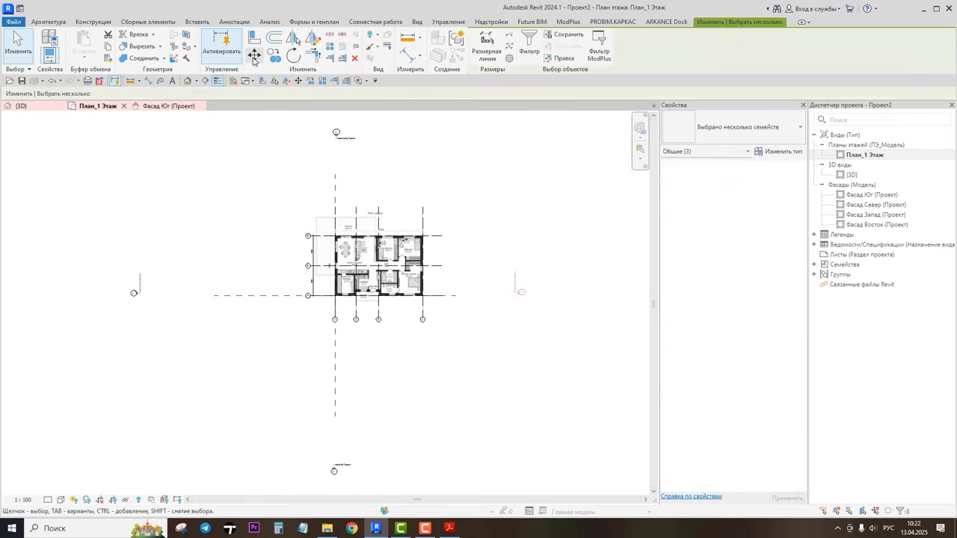
left_click(254, 57)
left_click(515, 296)
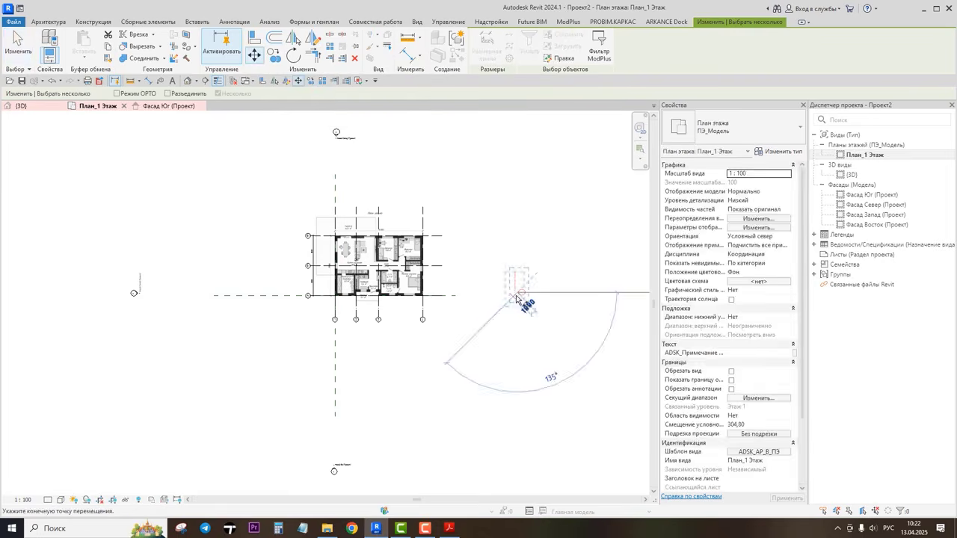
left_click(482, 296)
Step: Move the north elevation marker down toward the plan
left_click_drag(306, 113, 378, 169)
key("m")
key("v")
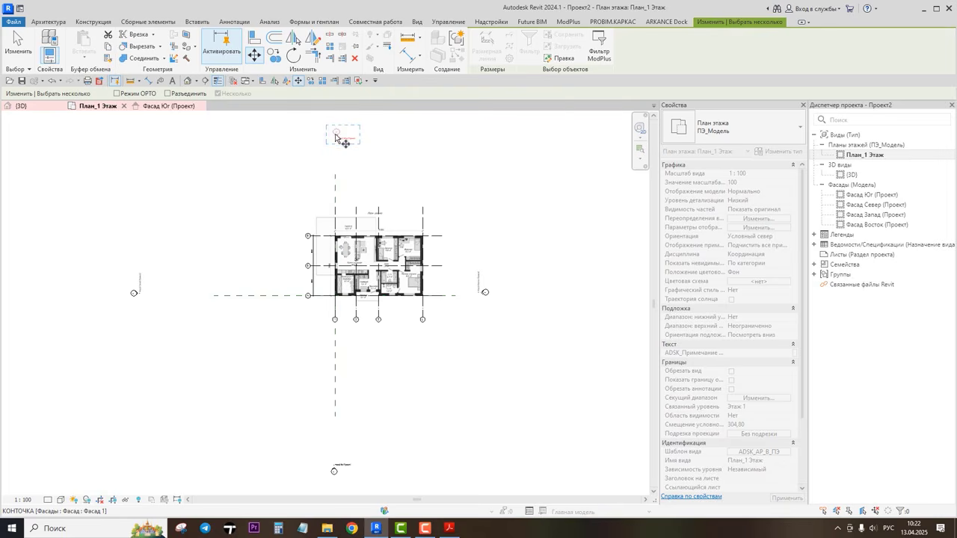
left_click(336, 137)
left_click(336, 157)
Step: Undo the elevation marker moves
left_click_drag(107, 255, 163, 327)
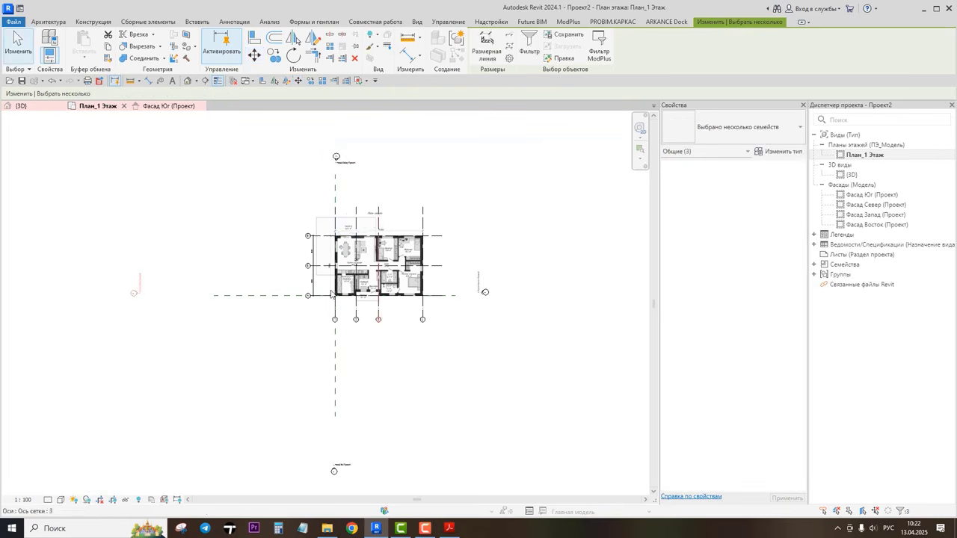
left_click(51, 80)
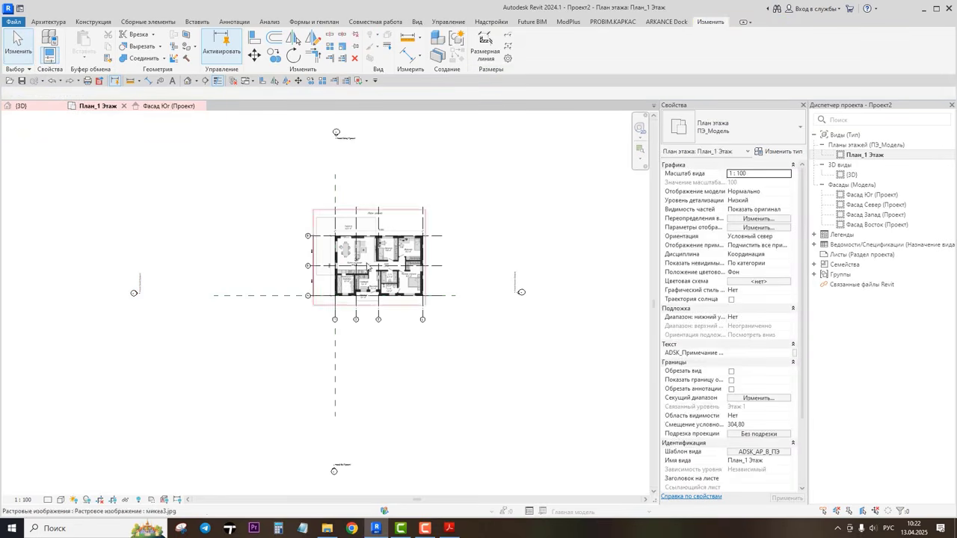
Step: Shorten the top end of grid line 4 closer to the plan
scroll(375, 275, "up", 3)
scroll(375, 274, "up", 1)
middle_click_drag(564, 229, 536, 280)
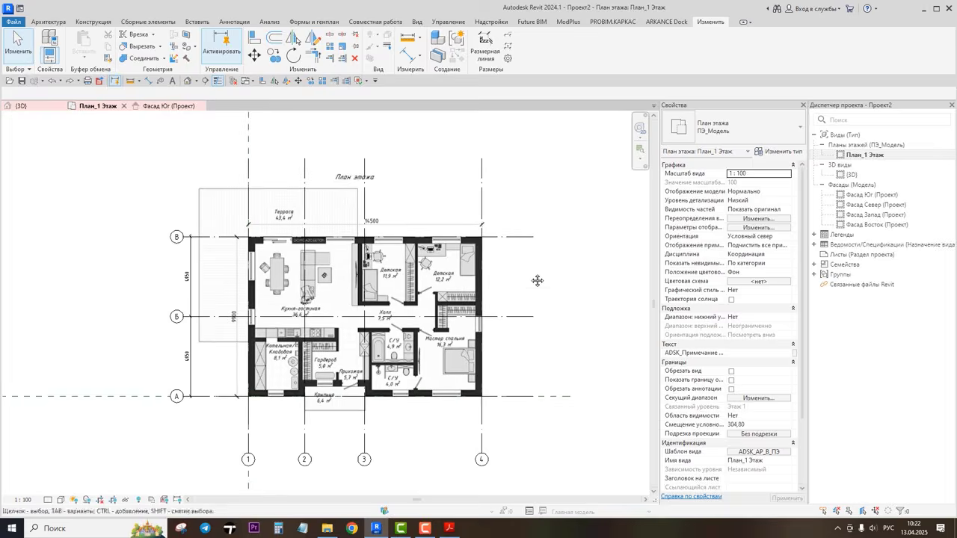
scroll(528, 277, "up", 2)
scroll(542, 265, "down", 2)
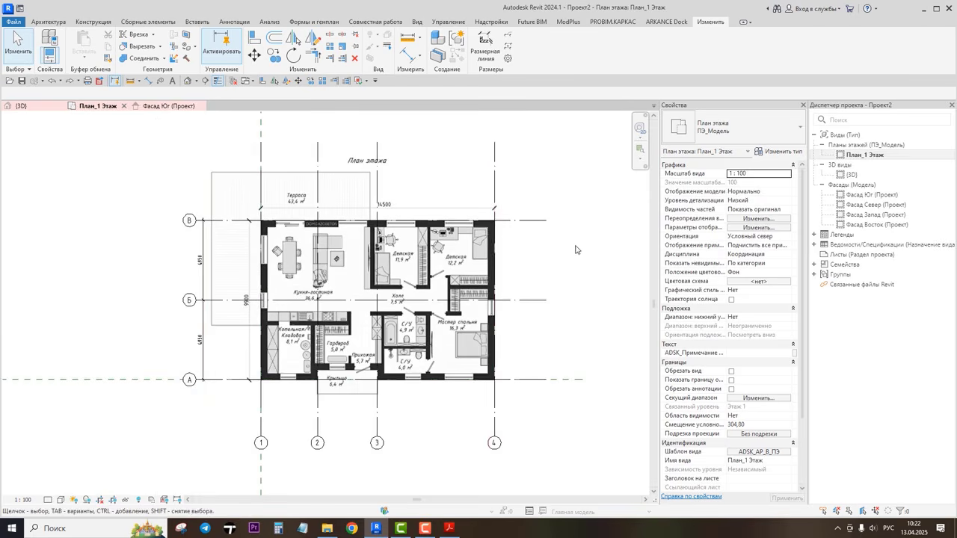
left_click(494, 160)
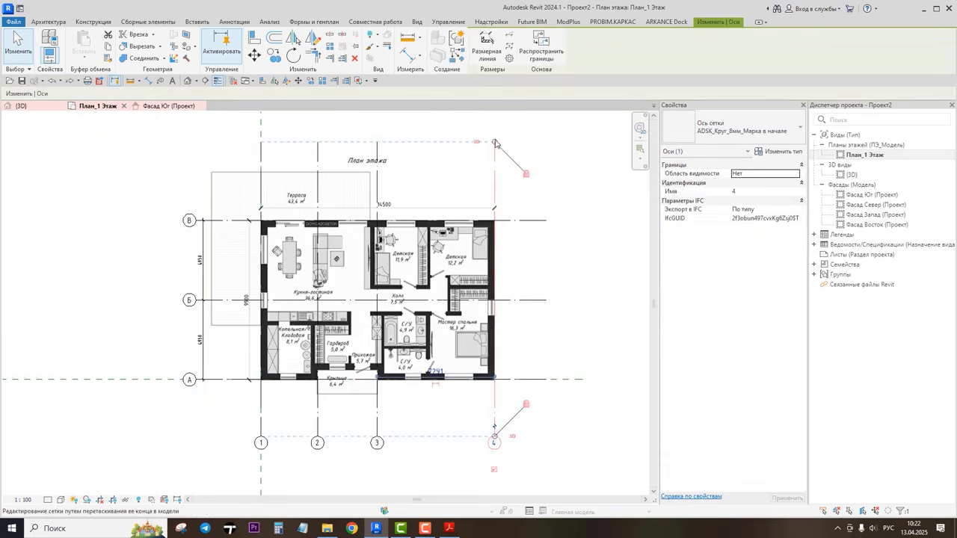
left_click_drag(495, 143, 494, 166)
Step: Shorten the right end of grid line В closer to the plan
left_click(544, 220)
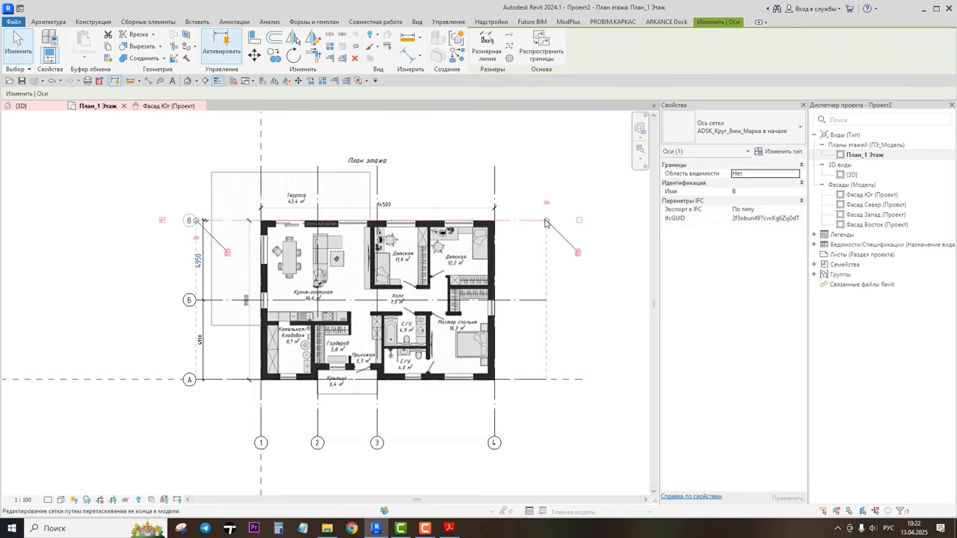
left_click_drag(545, 220, 519, 221)
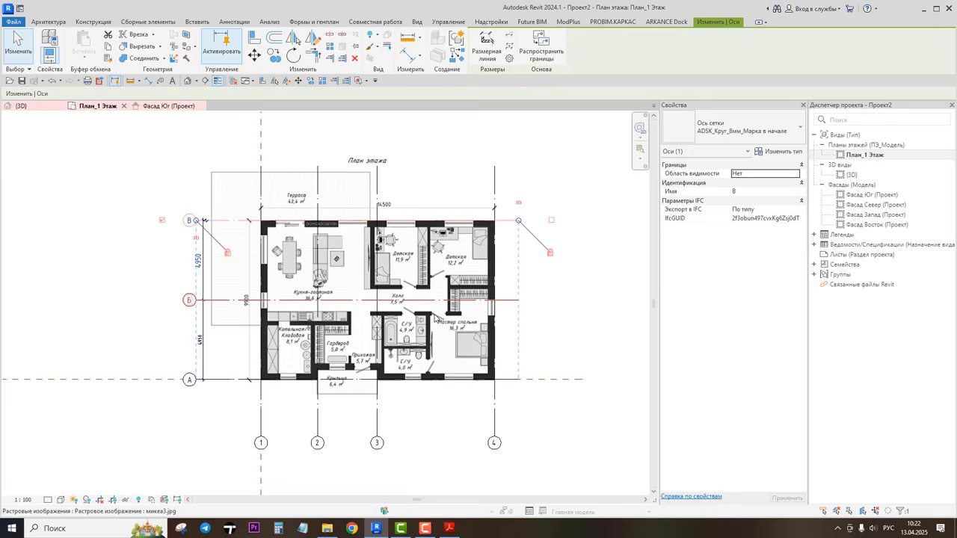
left_click(538, 423)
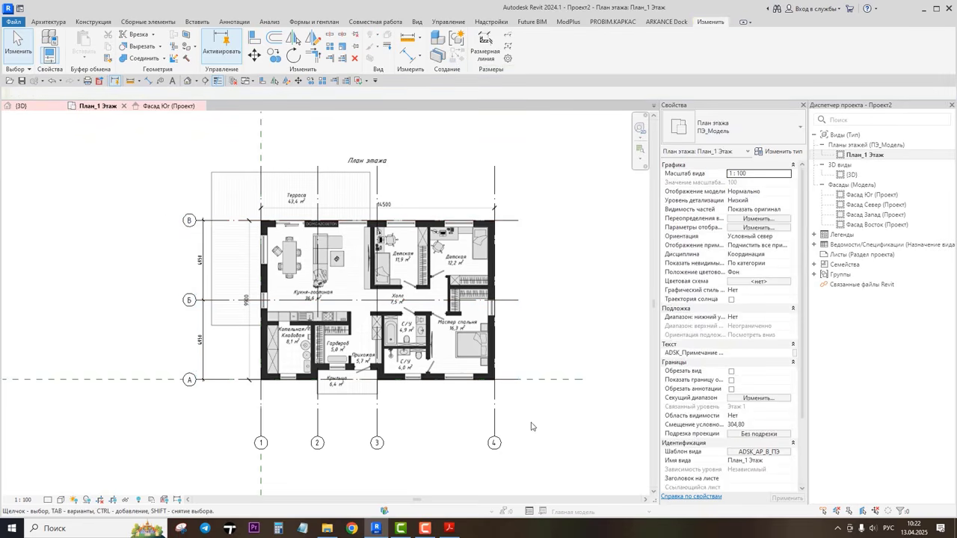
Step: Show a grid bubble at the right end of grid line А
left_click(215, 380)
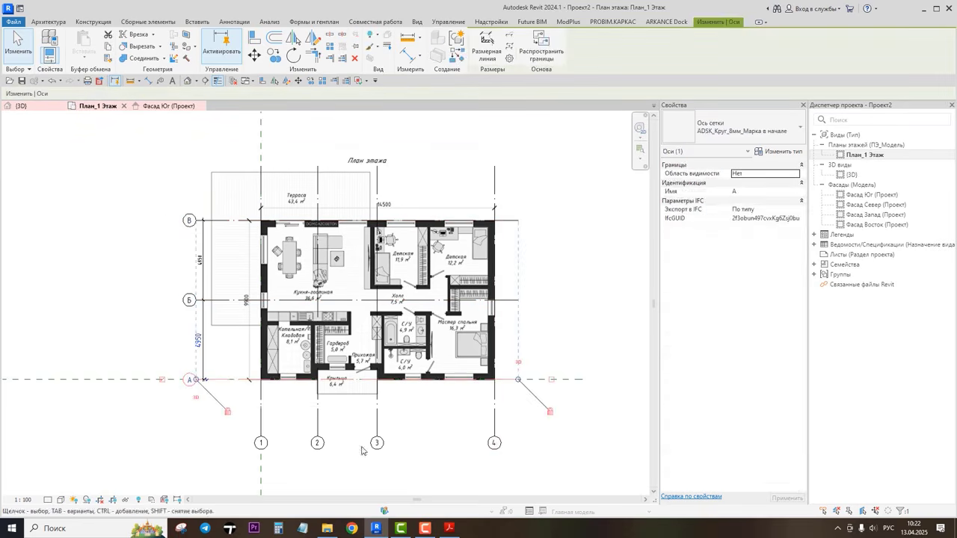
left_click(552, 379)
left_click(515, 386)
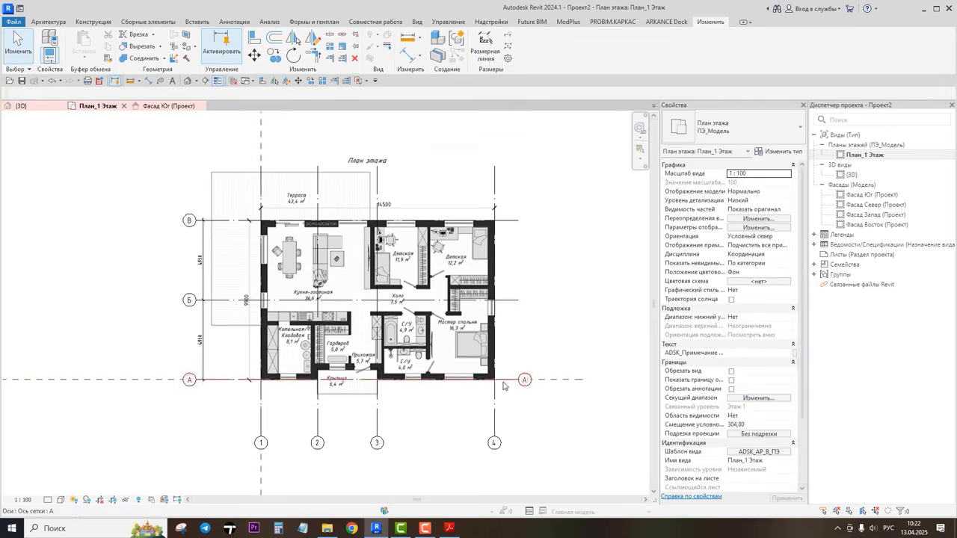
Step: Hide the bubble at the right end of grid line А
left_click(169, 384)
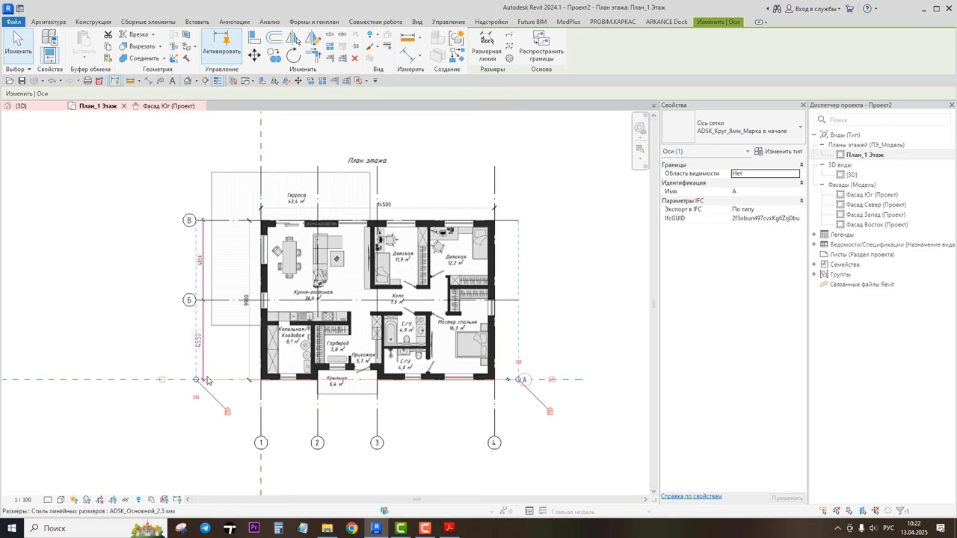
left_click(162, 381)
left_click(163, 380)
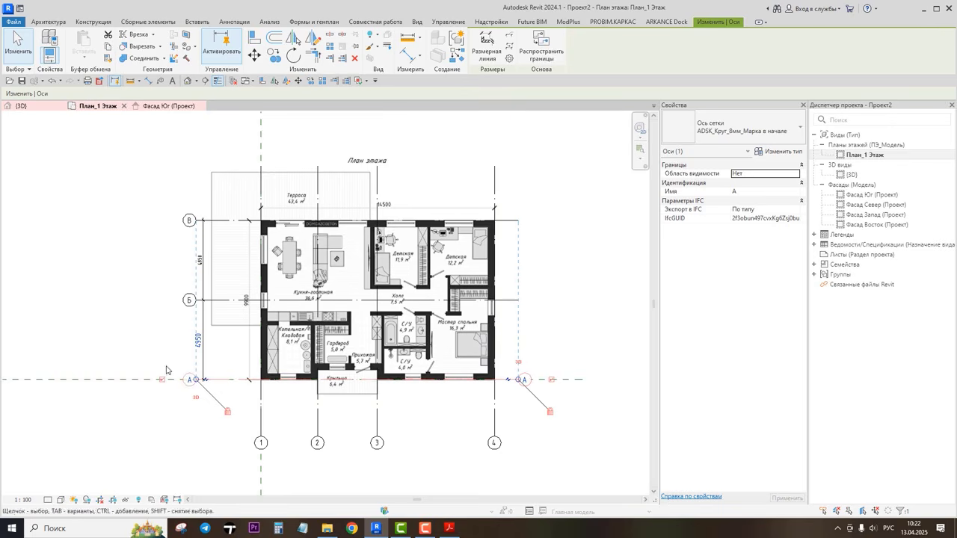
left_click(551, 383)
left_click(594, 418)
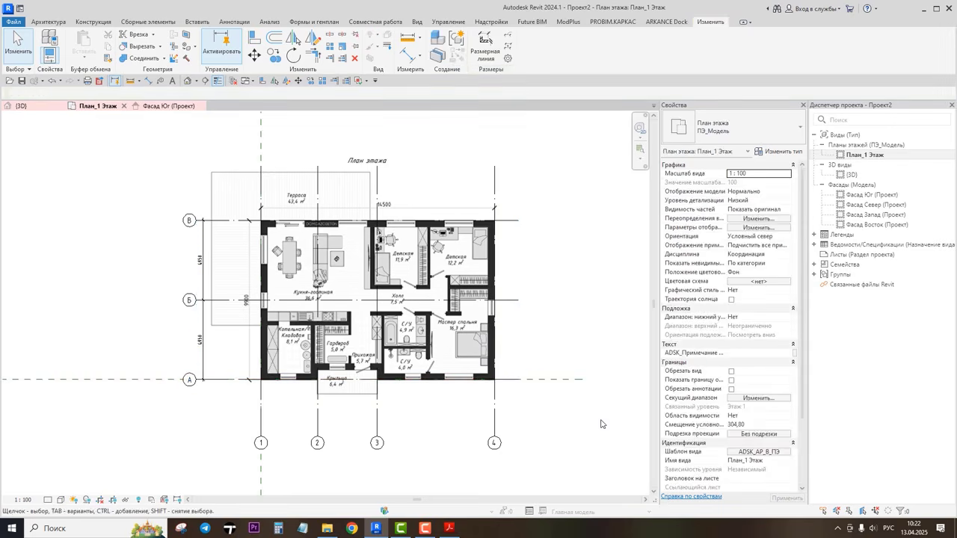
Step: Switch to Adobe Acrobat Reader to consult the grid spacings on the reference plan, then return
scroll(603, 420, "up", 1)
middle_click_drag(564, 297, 580, 313)
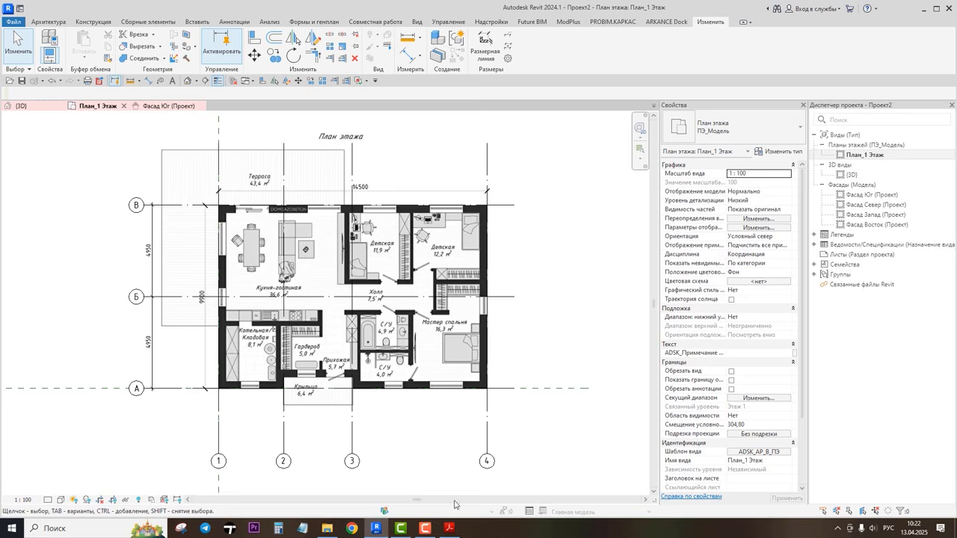
left_click(449, 528)
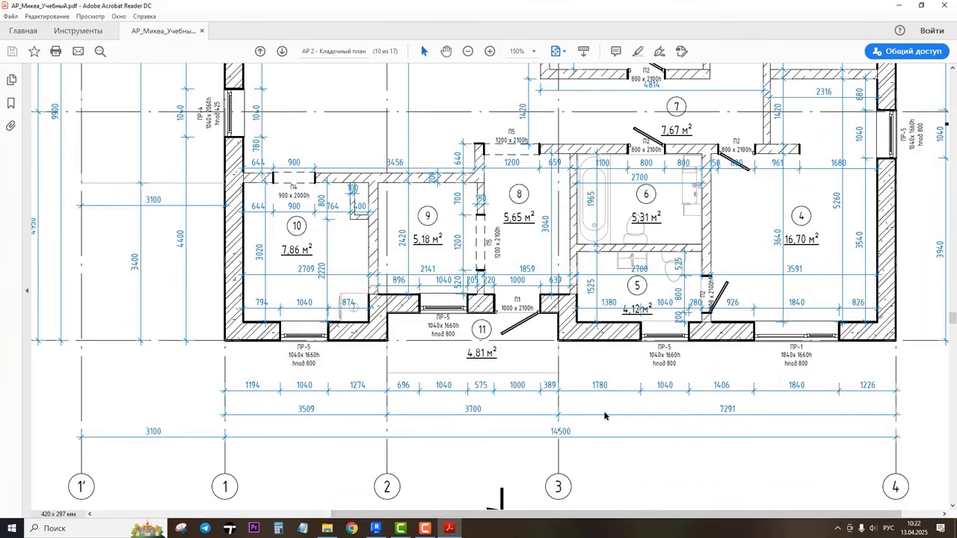
left_click(897, 6)
Step: Select grid lines 1, 3 and 4 in turn to check their spacing against the reference plan
left_click(598, 311)
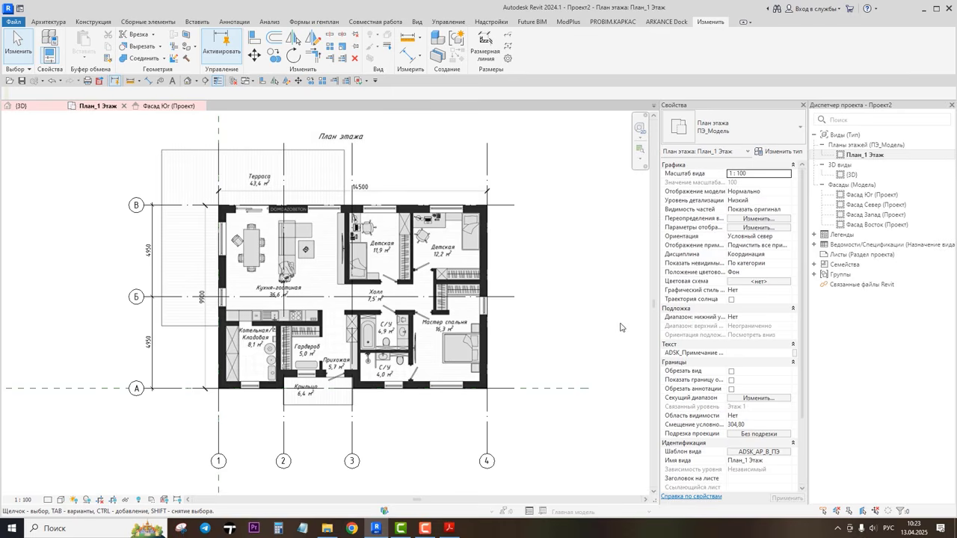
left_click(219, 440)
left_click(486, 437)
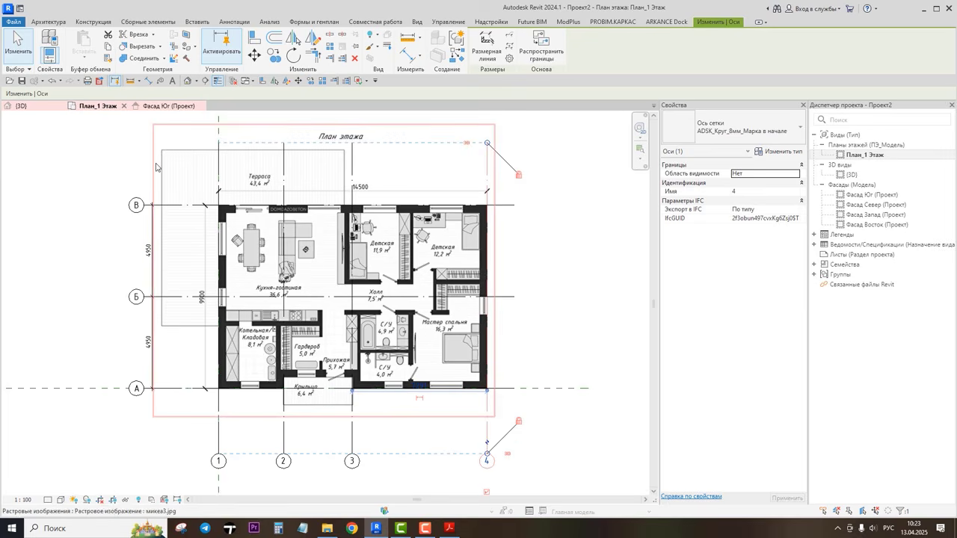
left_click(91, 271)
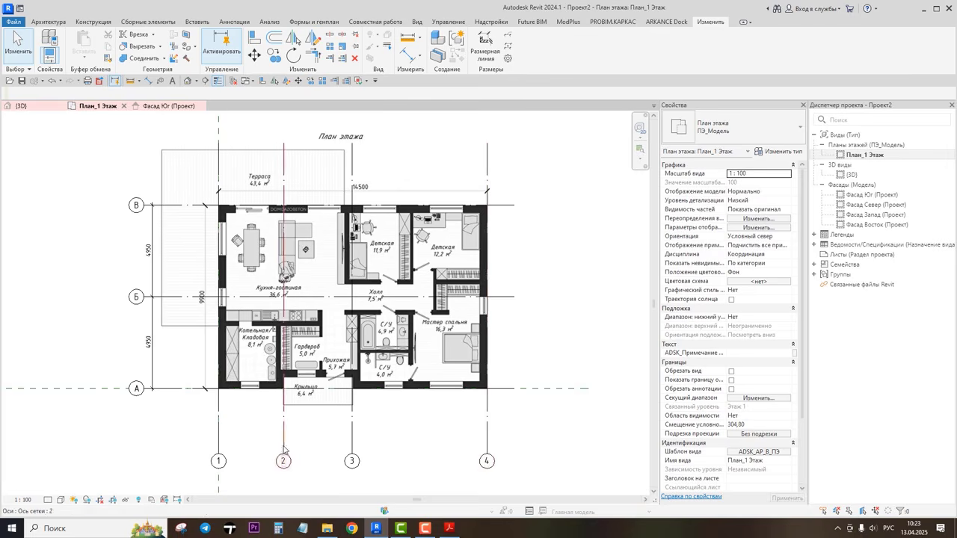
left_click(352, 444)
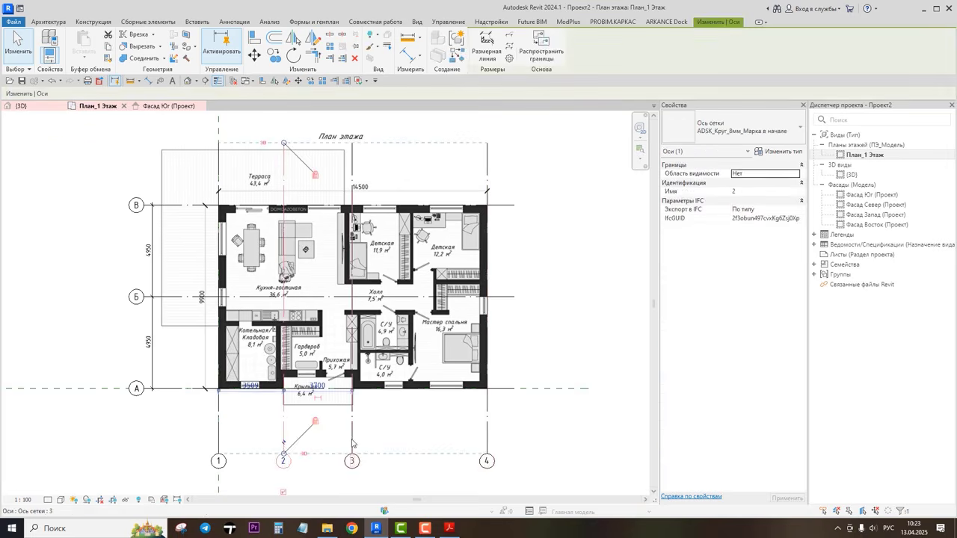
left_click(486, 441)
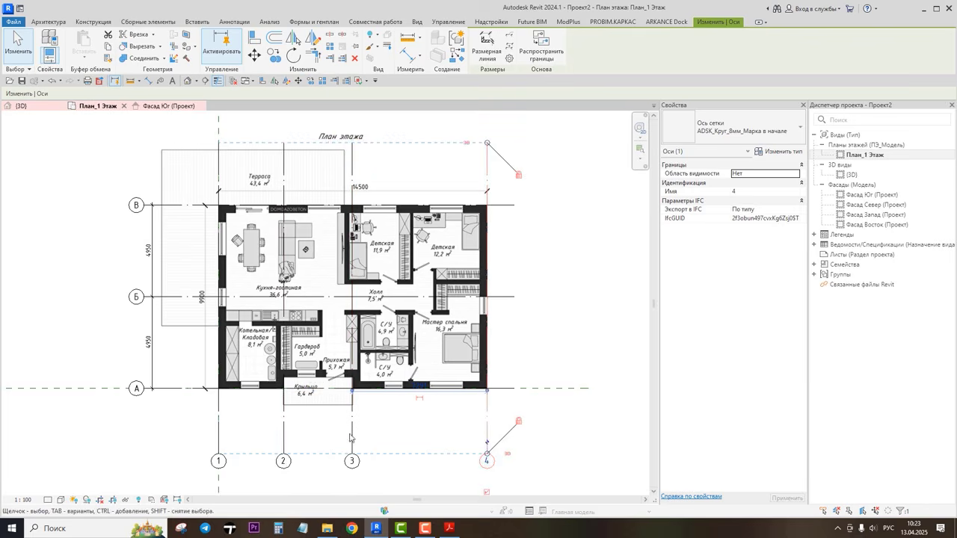
left_click(554, 434)
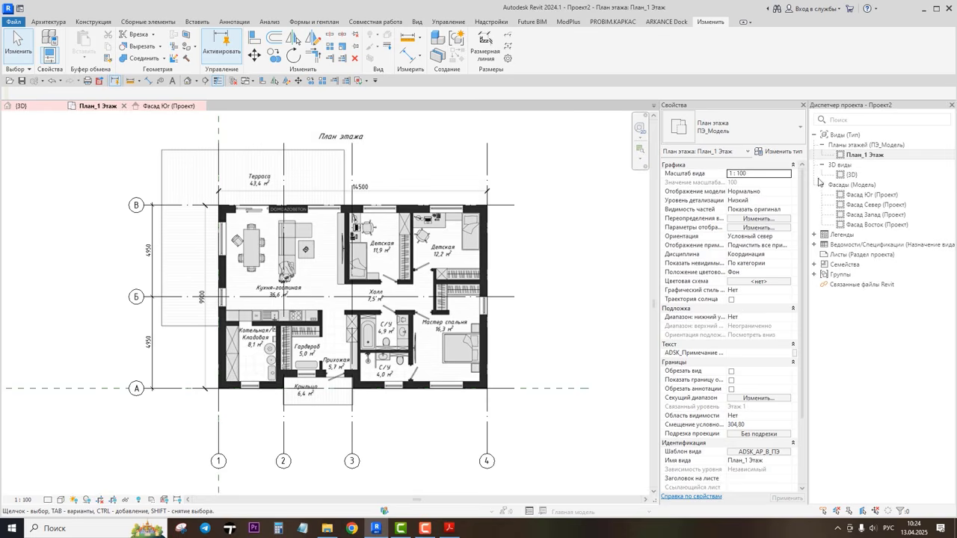
Step: Open the south elevation and extend the grid lines upward
double_click(863, 195)
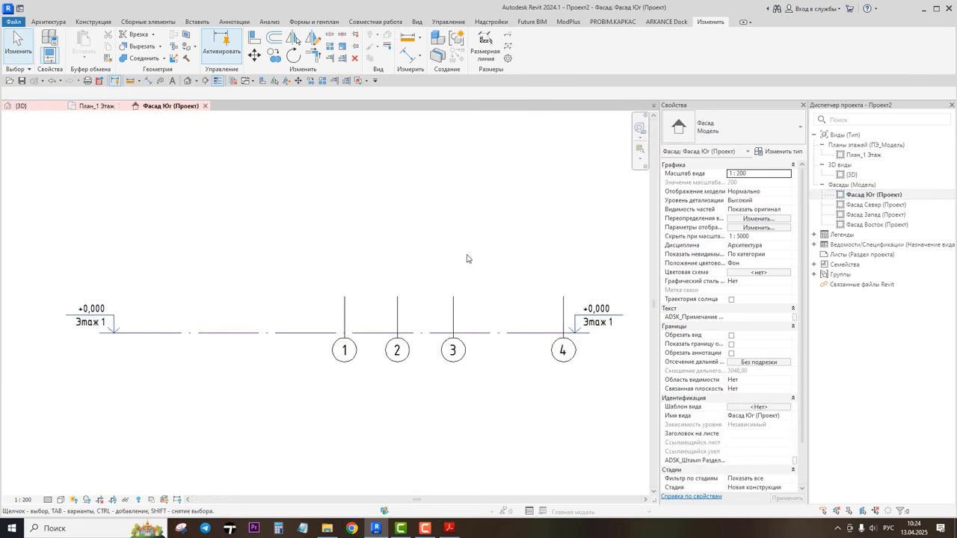
scroll(466, 258, "down", 3)
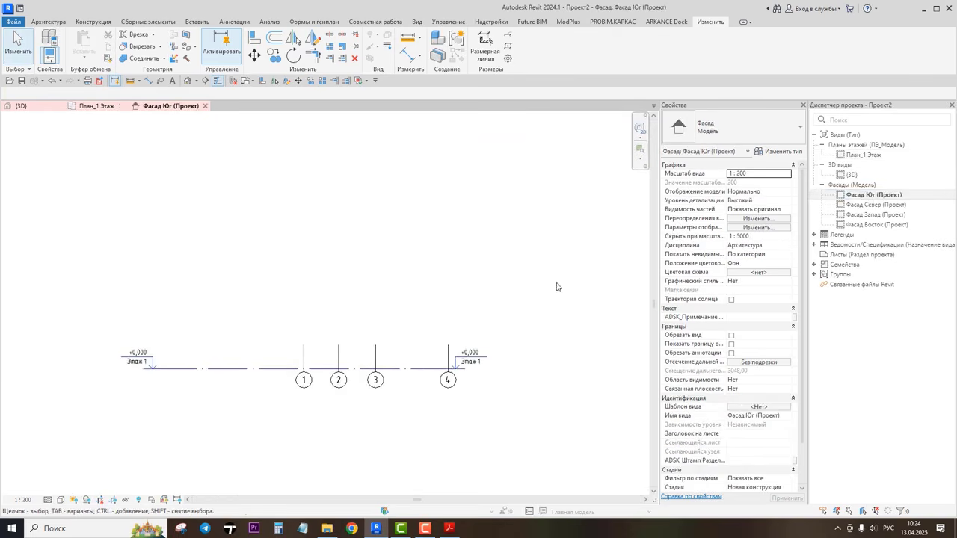
left_click(377, 357)
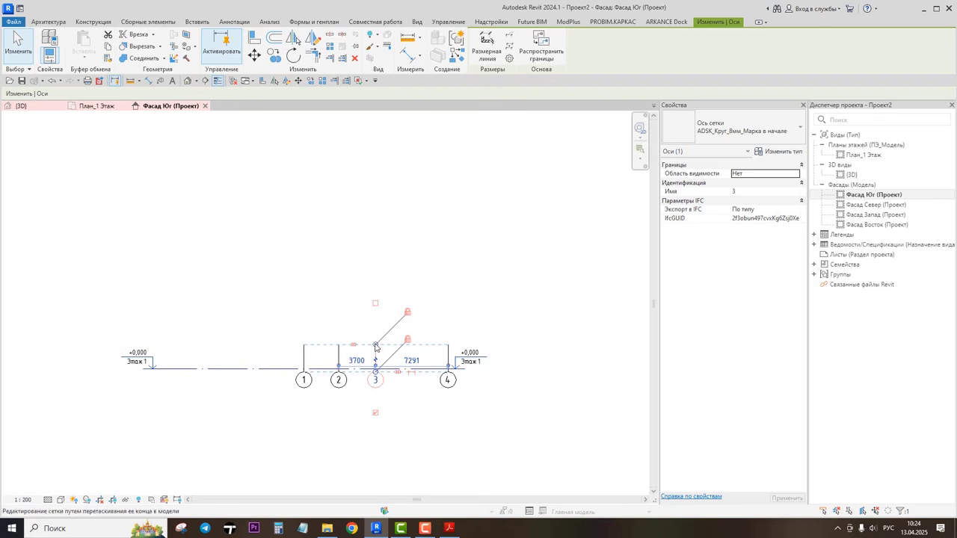
left_click_drag(375, 345, 378, 215)
left_click(473, 341)
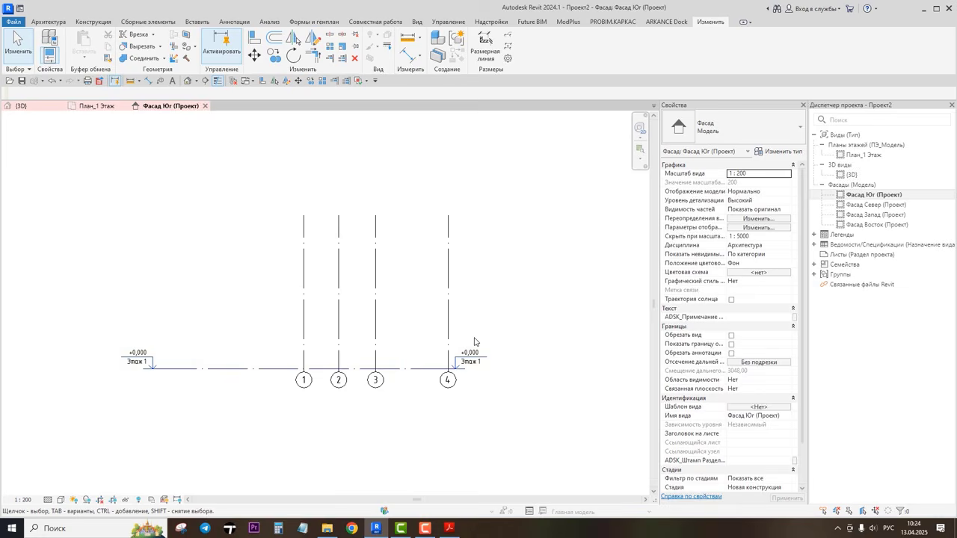
Step: Extend the grid lines downward so their bubbles sit lower on the south elevation
left_click(377, 387)
scroll(377, 387, "up", 3)
left_click_drag(375, 367, 373, 469)
scroll(389, 359, "down", 3)
left_click(501, 388)
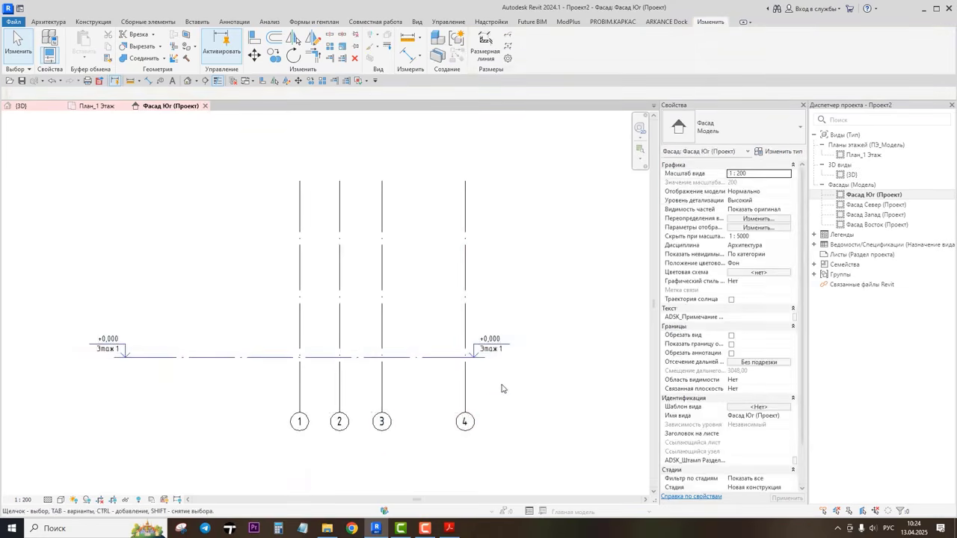
Step: Set the south elevation's view scale to 1:100
left_click(22, 499)
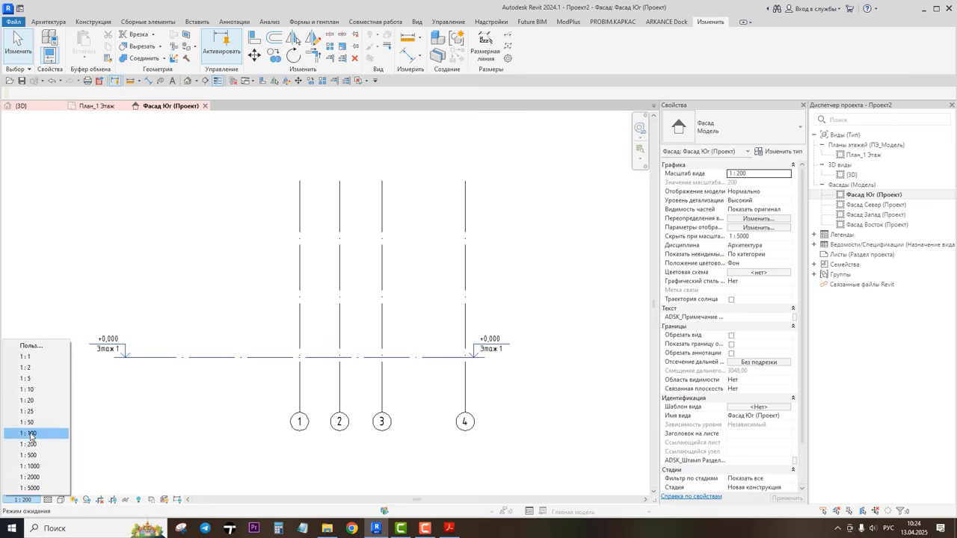
left_click(30, 433)
Step: Shorten both ends of level Этаж 1 so it spans just beyond grid lines 1 and 4
scroll(388, 389, "up", 4)
middle_click_drag(367, 388, 488, 375)
left_click(215, 329)
scroll(216, 337, "down", 1)
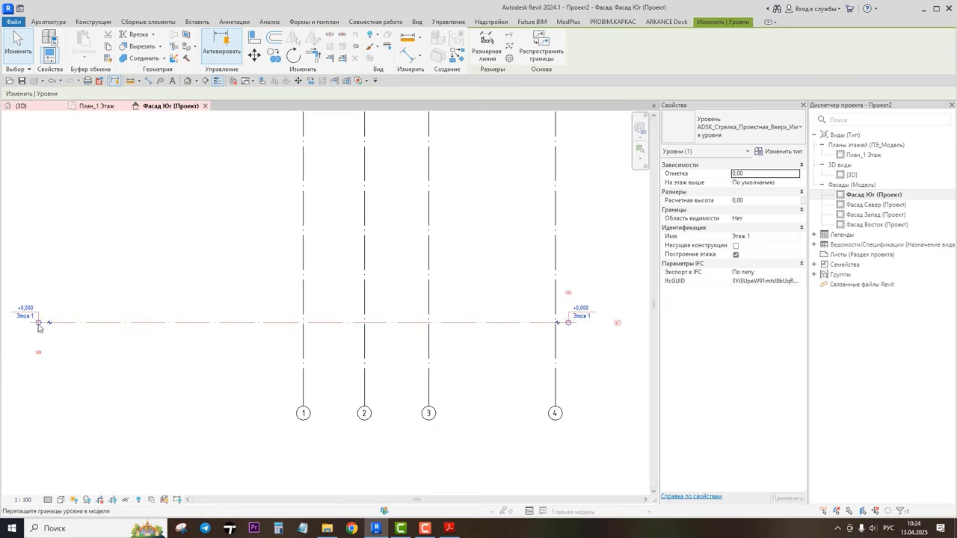
left_click_drag(38, 326, 261, 328)
middle_click_drag(541, 363, 474, 367)
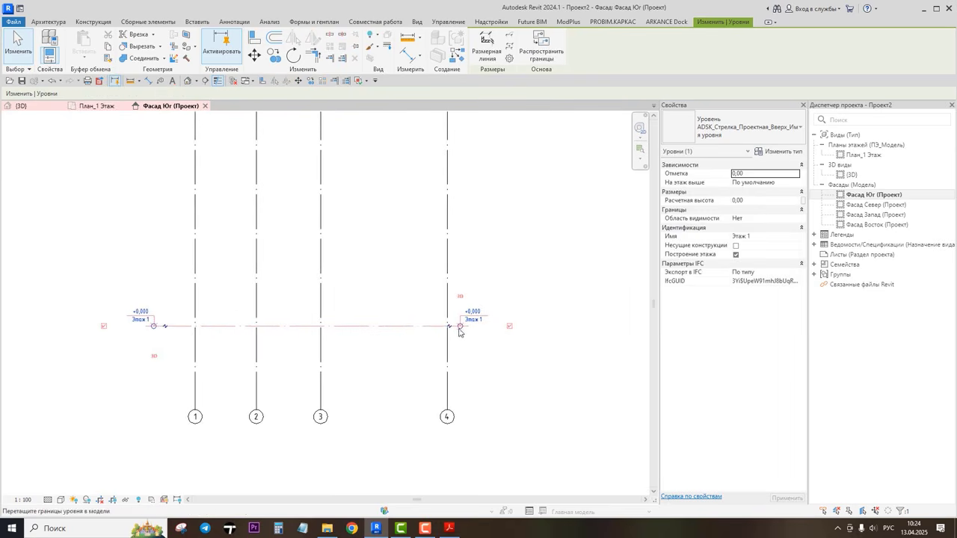
left_click_drag(459, 329, 498, 326)
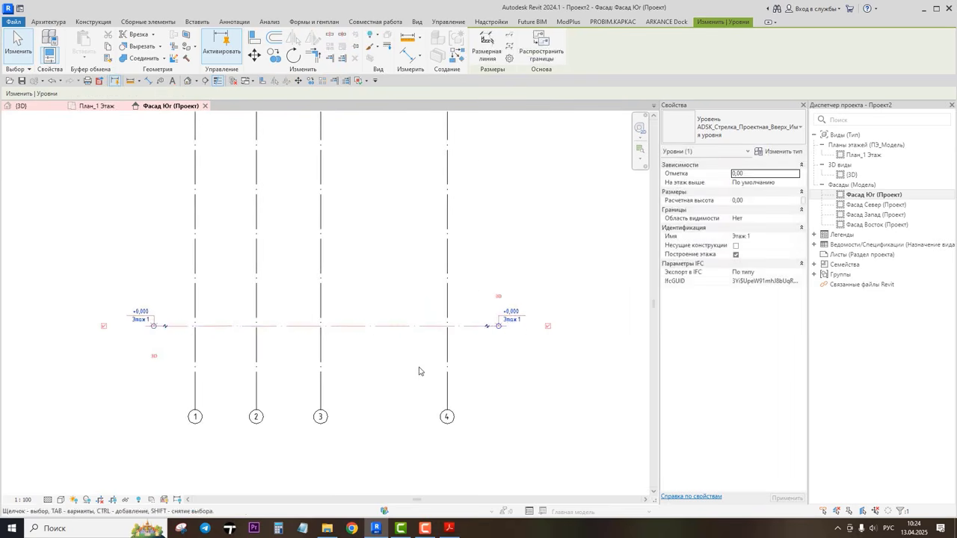
middle_click_drag(418, 371, 468, 402)
left_click_drag(207, 357, 189, 355)
scroll(327, 346, "up", 4)
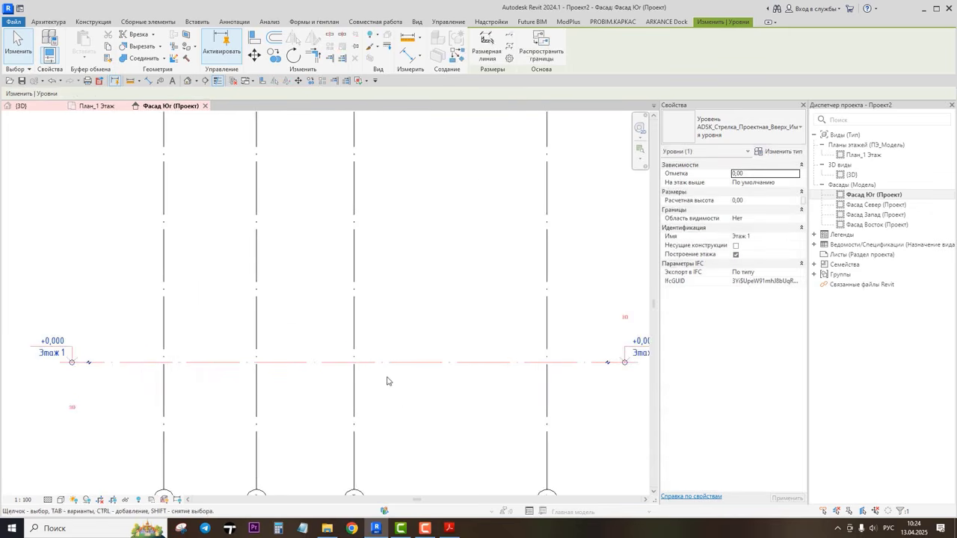
middle_click_drag(401, 398, 380, 389)
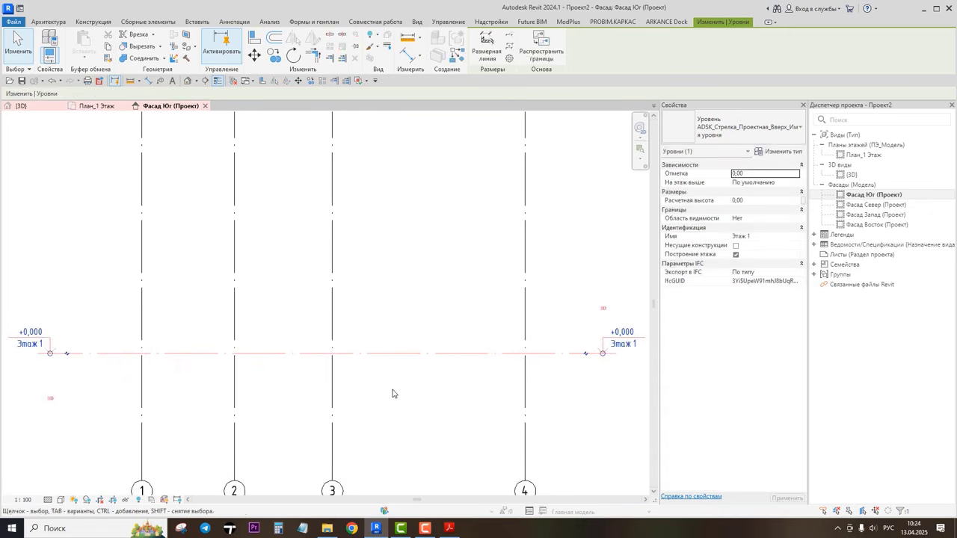
left_click(565, 419)
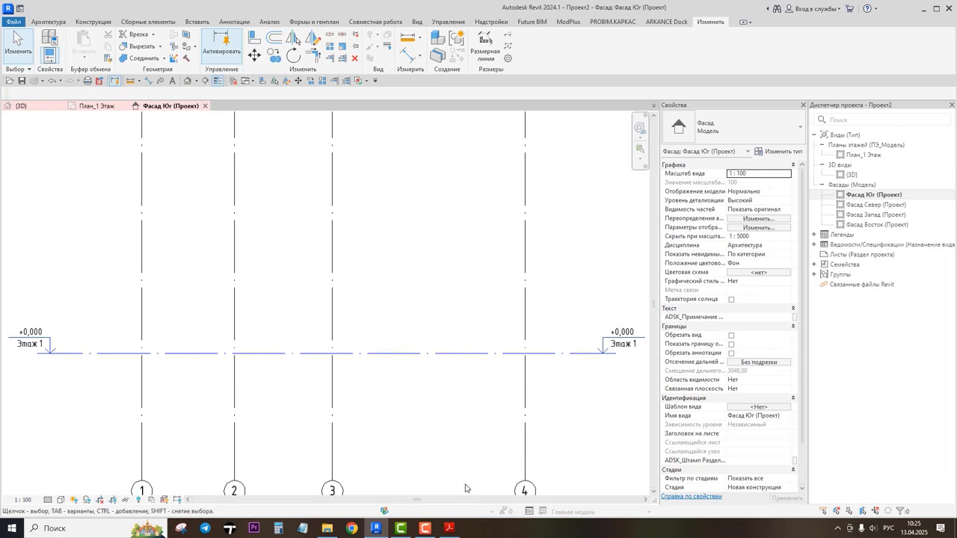
Step: Switch to Adobe Acrobat Reader to check the level elevations on section 2-2 of the reference drawings, then return
left_click(450, 530)
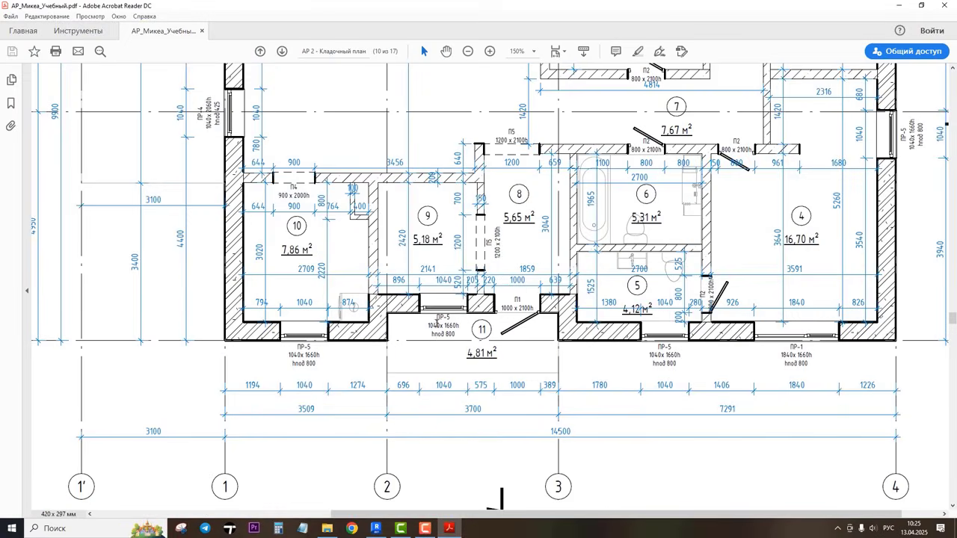
scroll(437, 324, "down", 3, "ctrl")
scroll(437, 324, "up", 2, "ctrl")
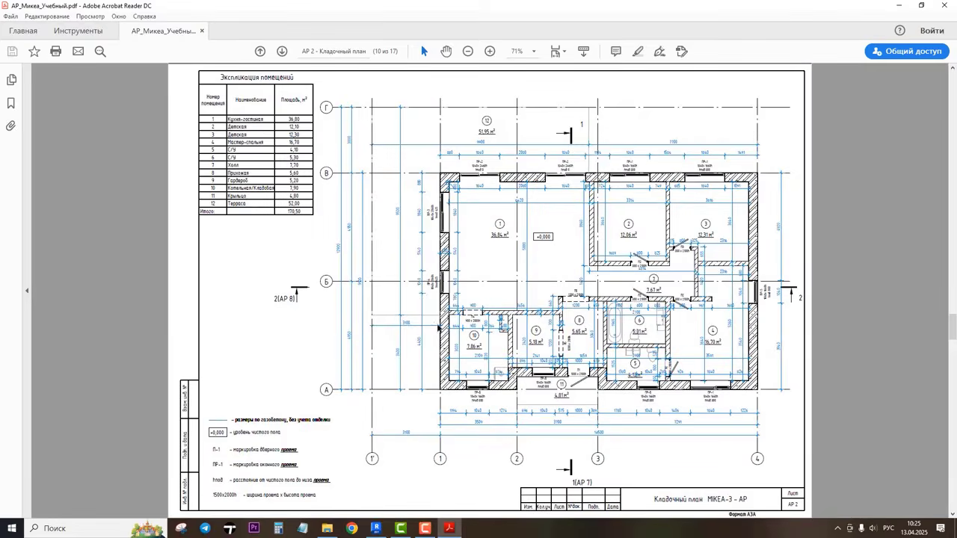
scroll(437, 324, "down", 8)
scroll(437, 325, "down", 5)
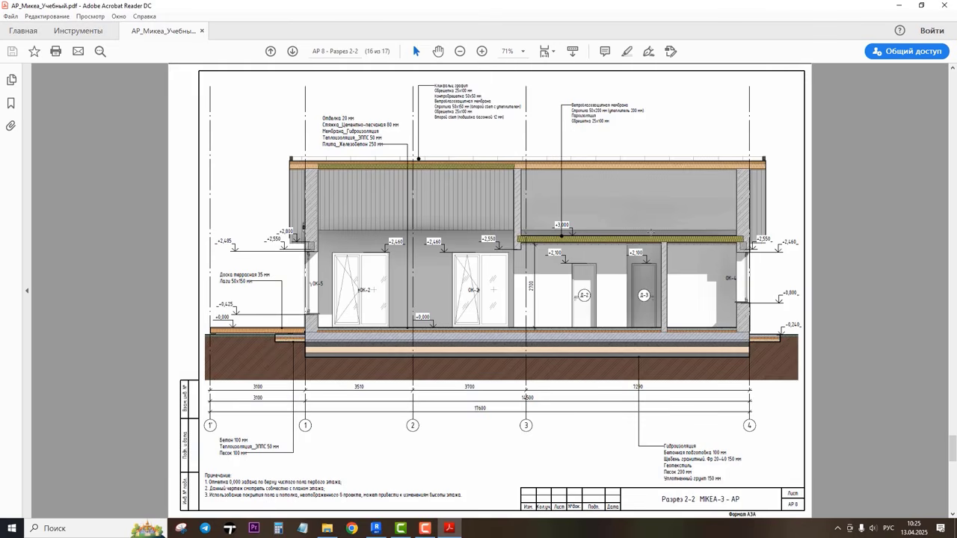
scroll(490, 233, "up", 2, "ctrl")
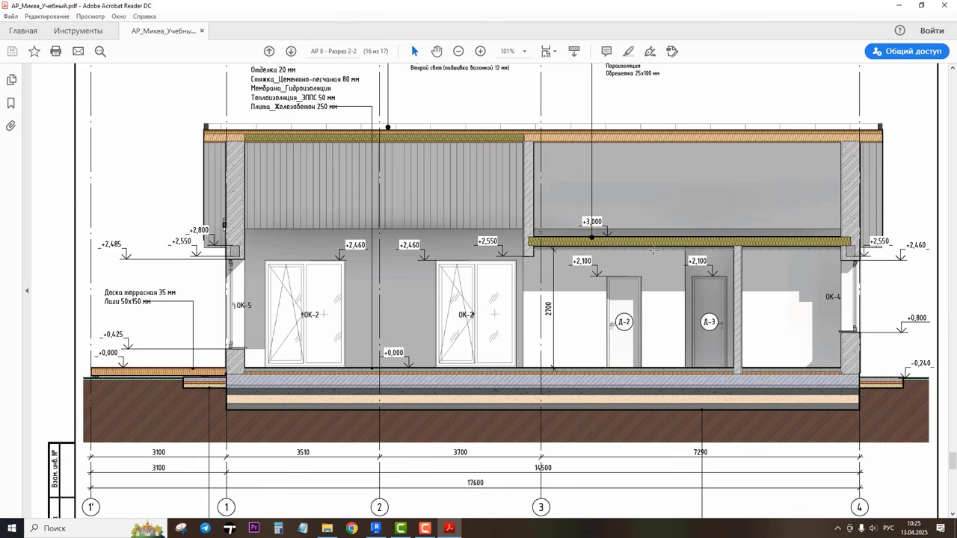
scroll(611, 224, "up", 1, "ctrl")
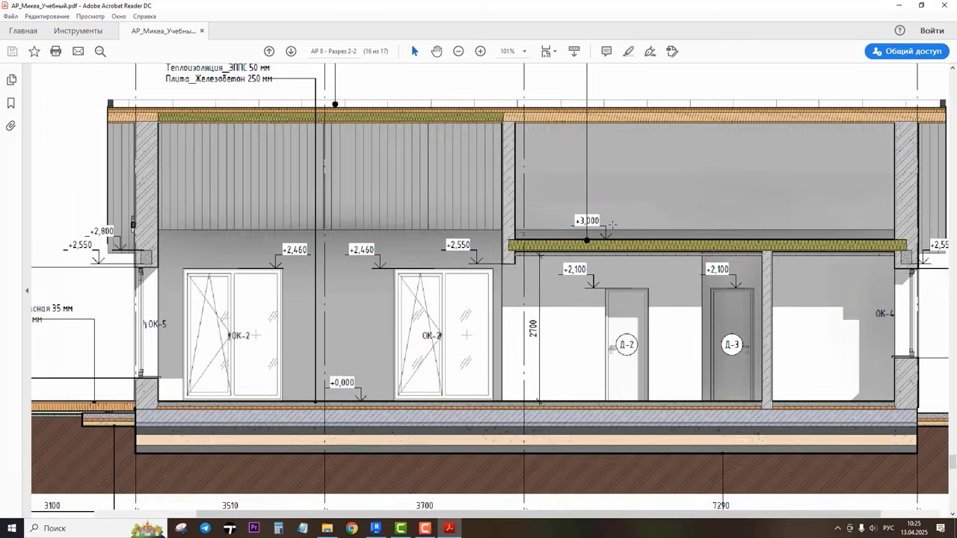
scroll(611, 224, "up", 6, "ctrl")
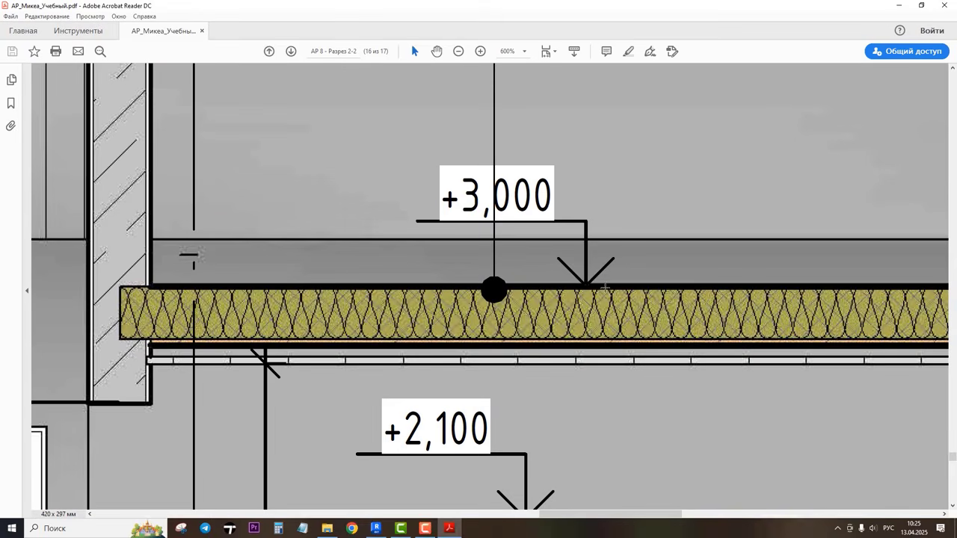
scroll(594, 282, "down", 1, "ctrl")
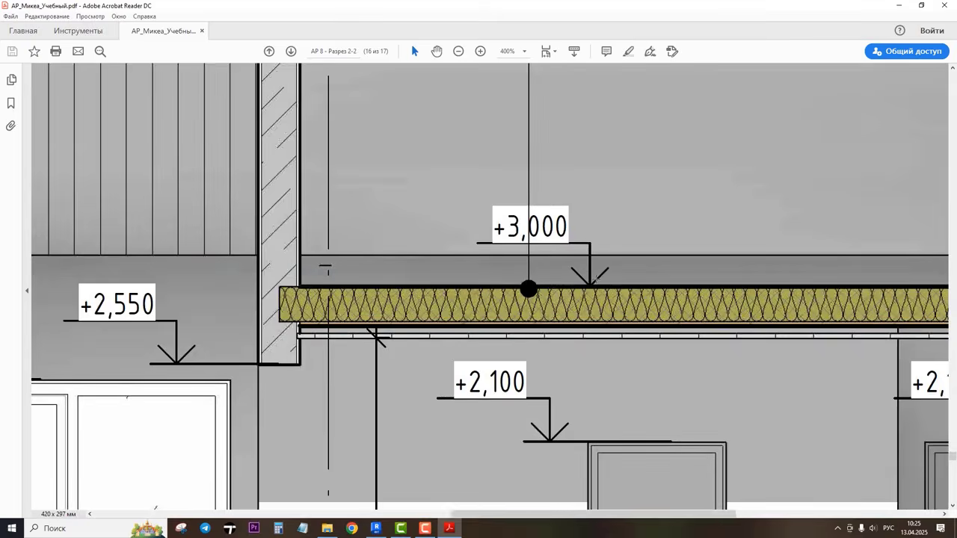
scroll(577, 278, "down", 2, "ctrl")
scroll(576, 278, "down", 2, "ctrl")
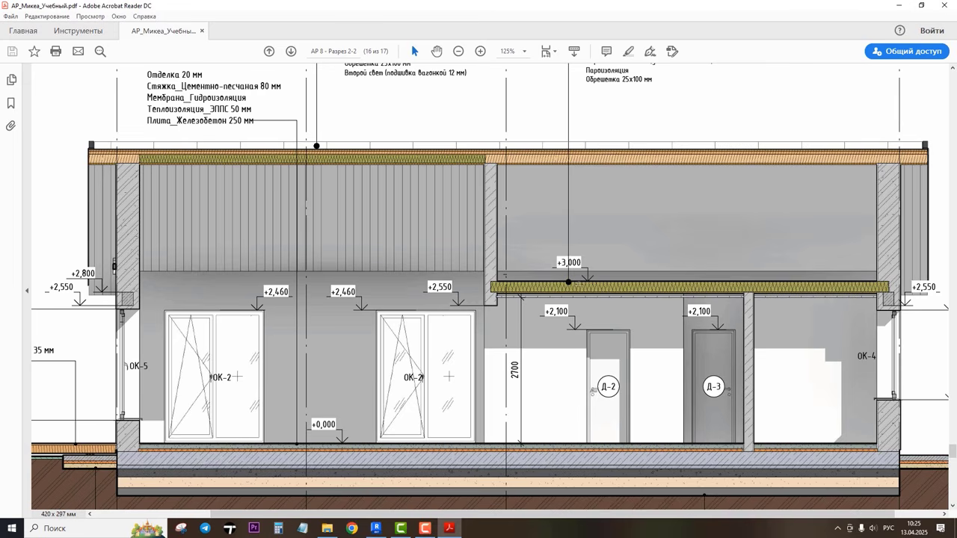
scroll(591, 289, "down", 1)
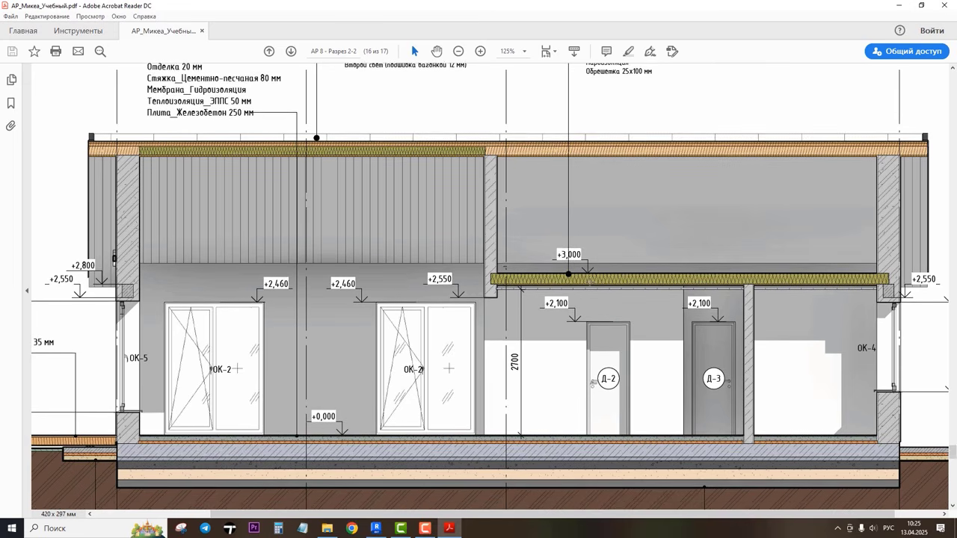
left_click(898, 7)
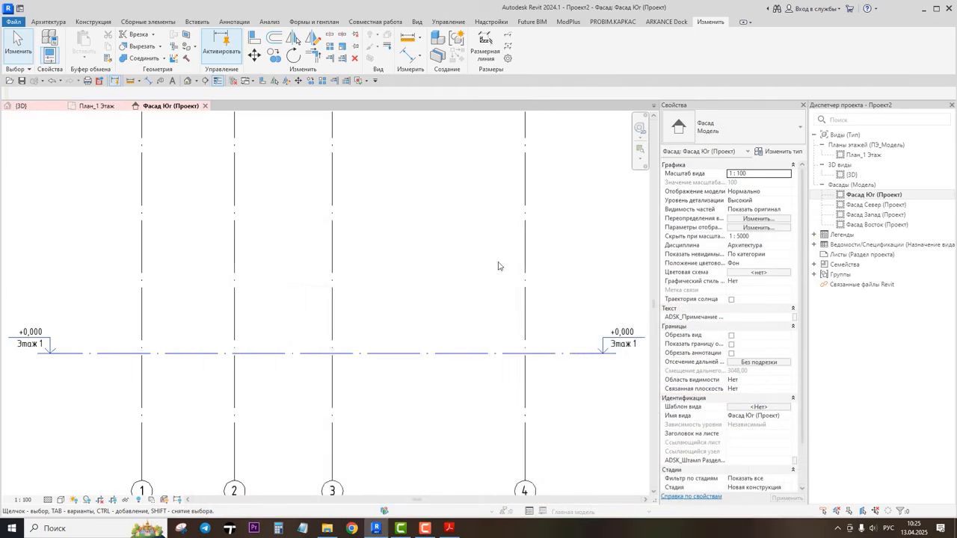
Step: Copy level Этаж 1 vertically upward by 3000 mm to create the second level
scroll(498, 265, "down", 1)
left_click(433, 342)
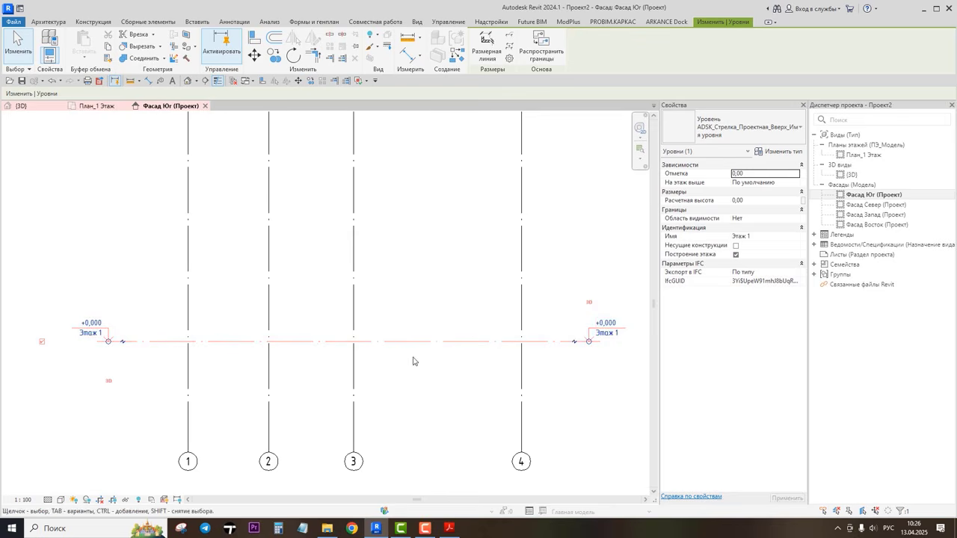
left_click(274, 55)
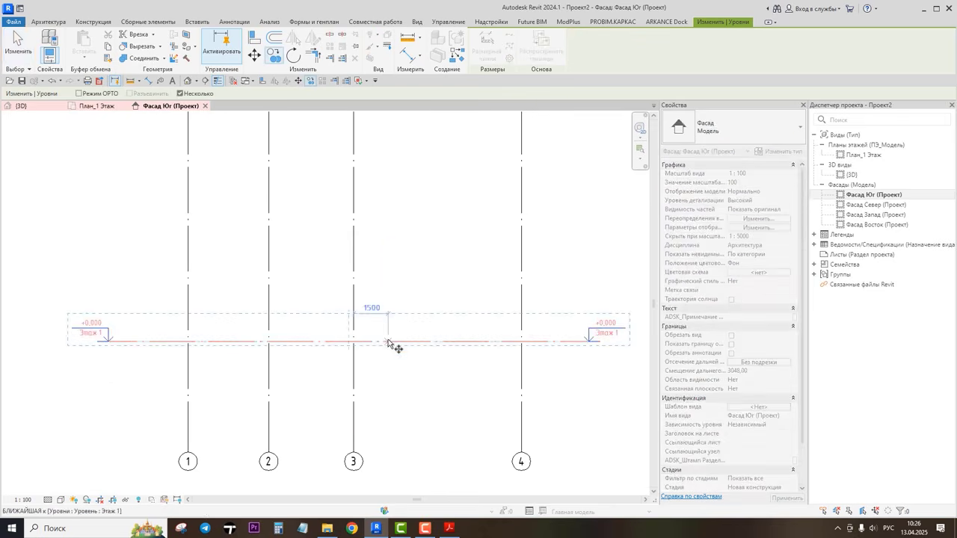
left_click(388, 342)
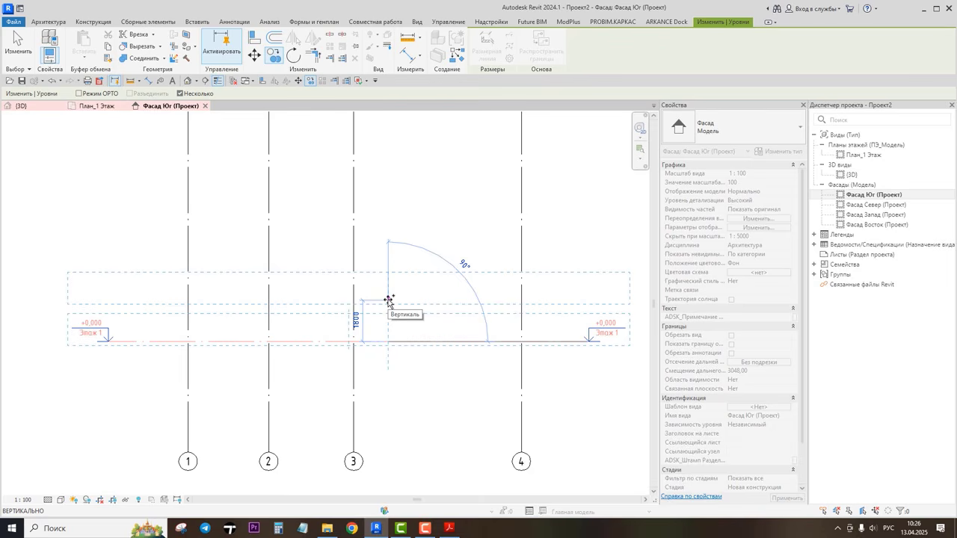
type("3000")
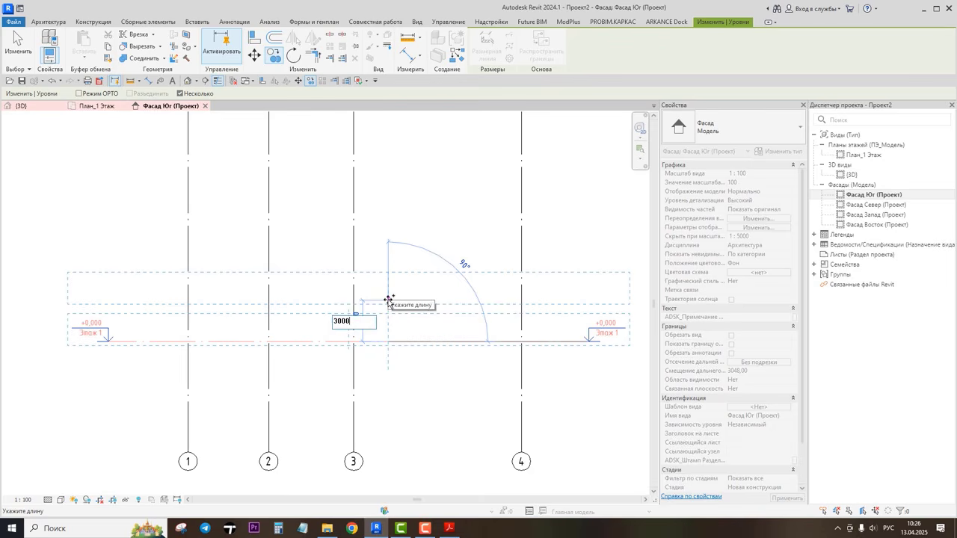
key("Return")
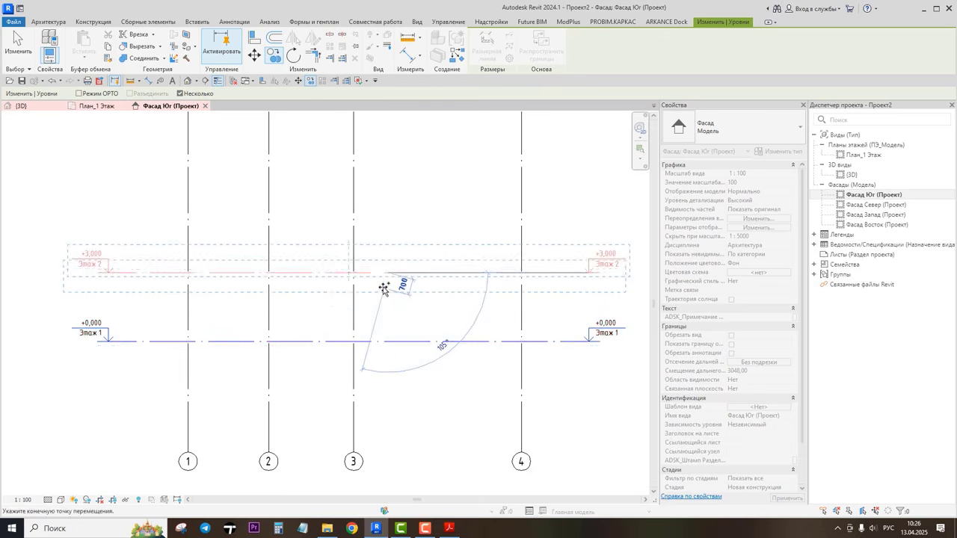
Step: Dimension the vertical distance between the two levels
scroll(383, 288, "up", 3)
key("d")
key("i")
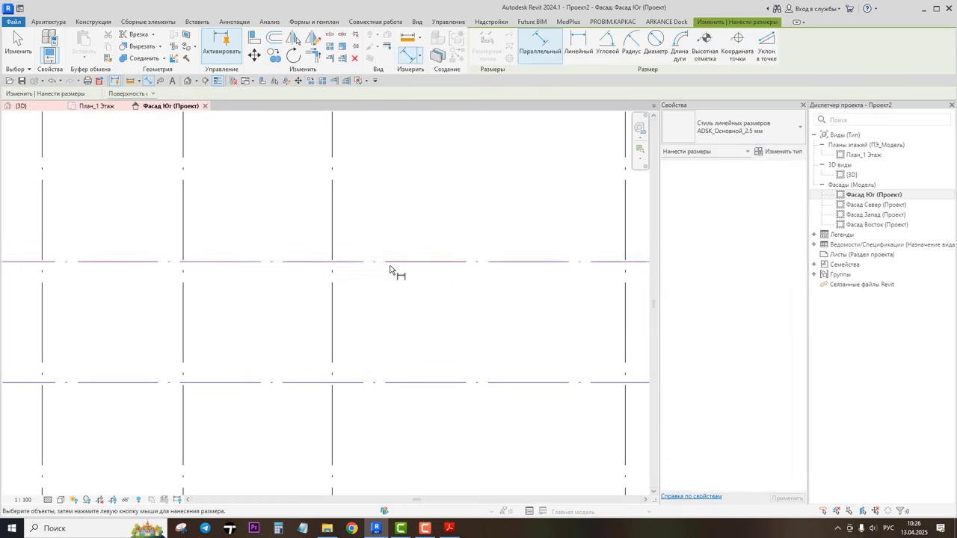
left_click(390, 263)
left_click(393, 384)
left_click(394, 419)
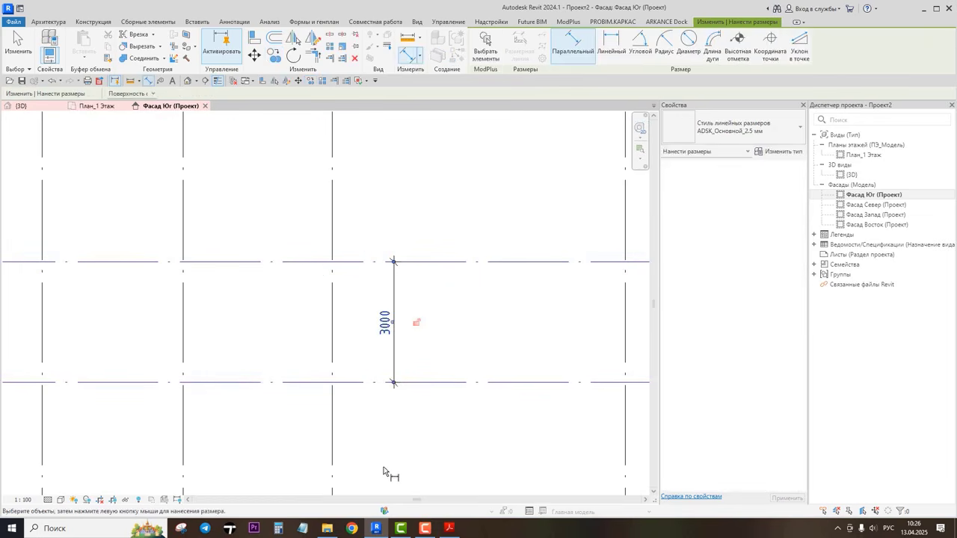
scroll(390, 451, "down", 2)
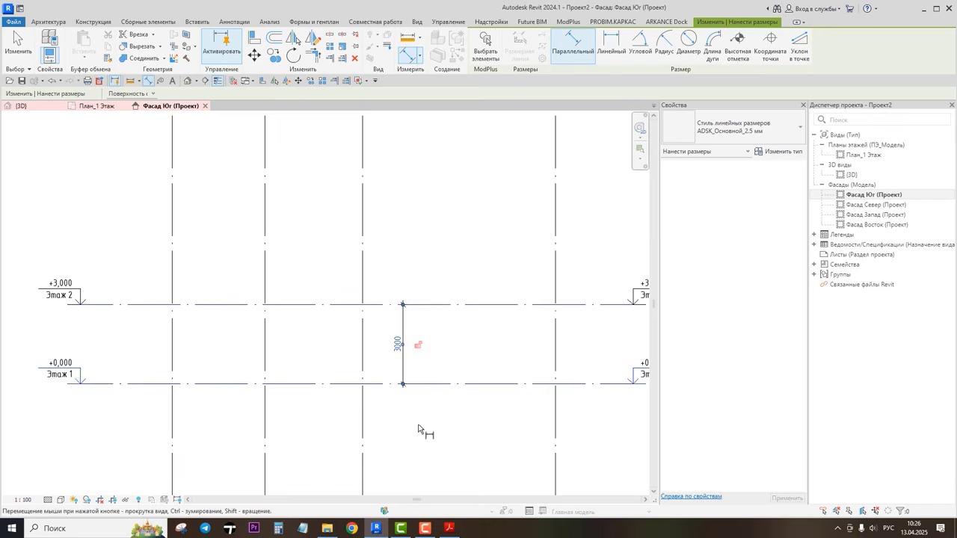
middle_click_drag(421, 434, 399, 429)
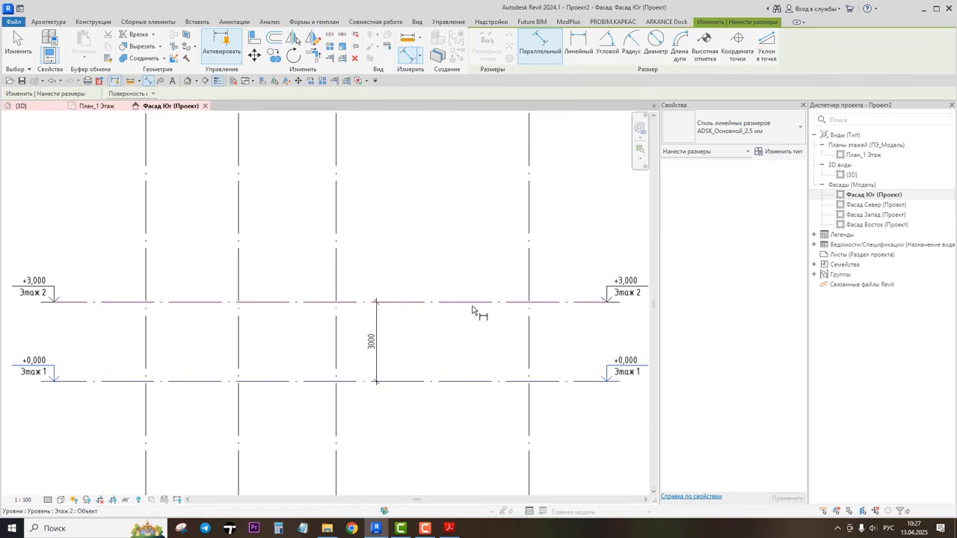
key("Escape")
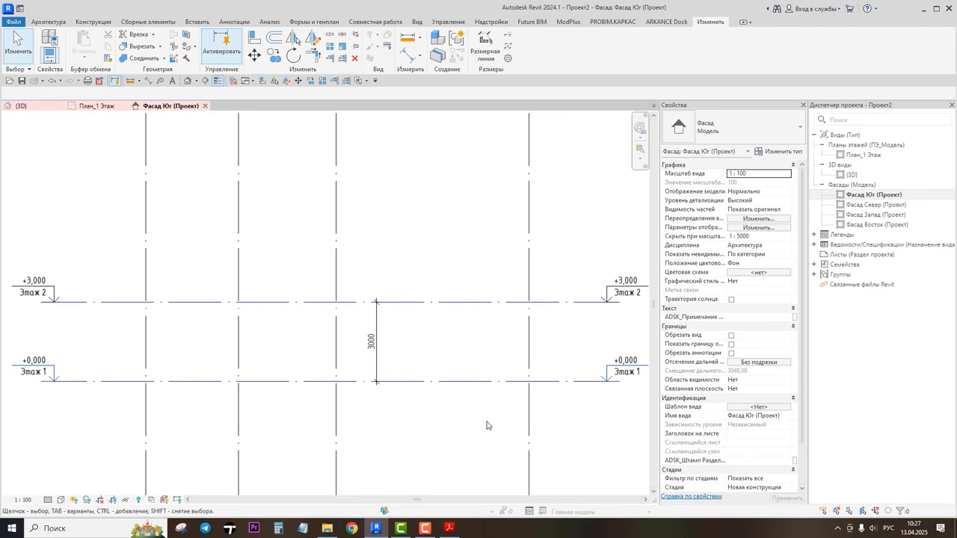
Step: Open the first-floor plan and save the project as Микеа-3_учебный проект
double_click(859, 157)
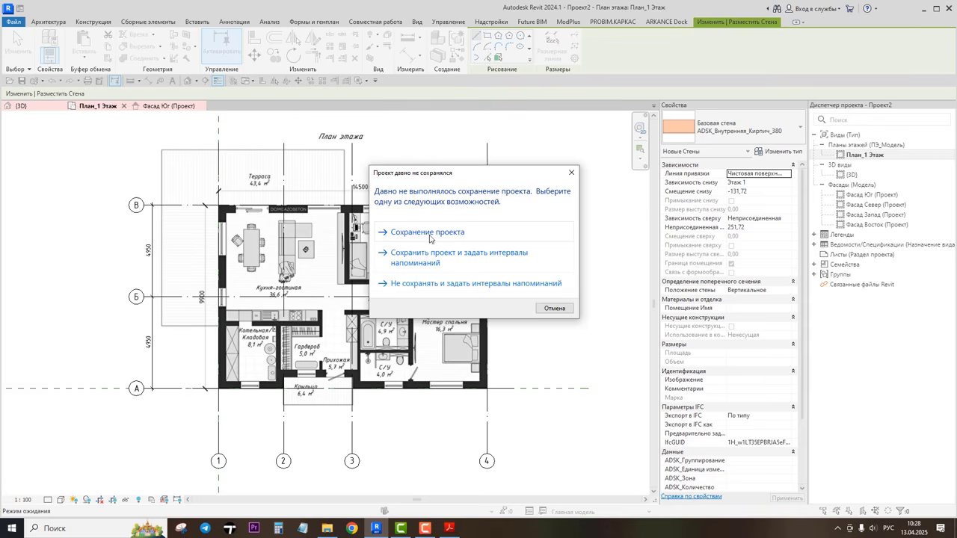
left_click(446, 234)
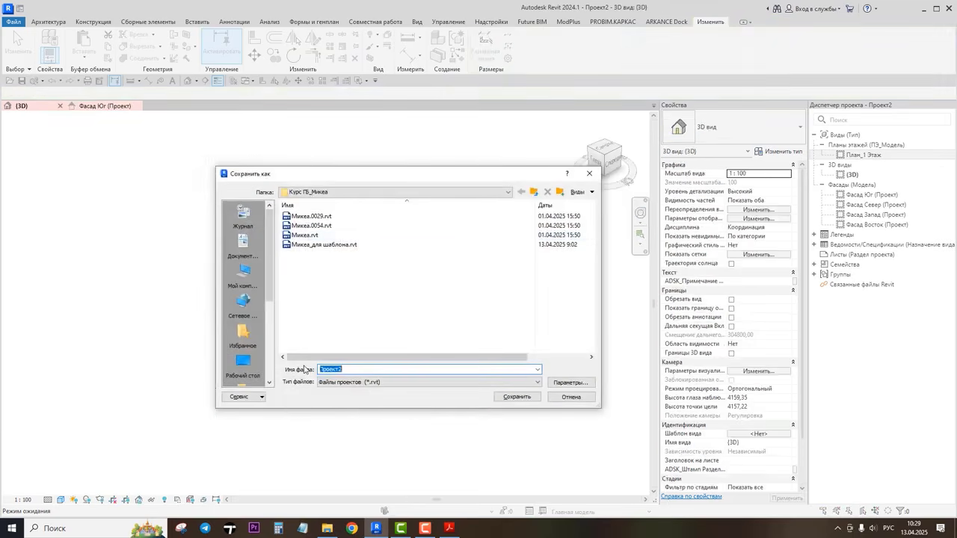
type("Микеа")
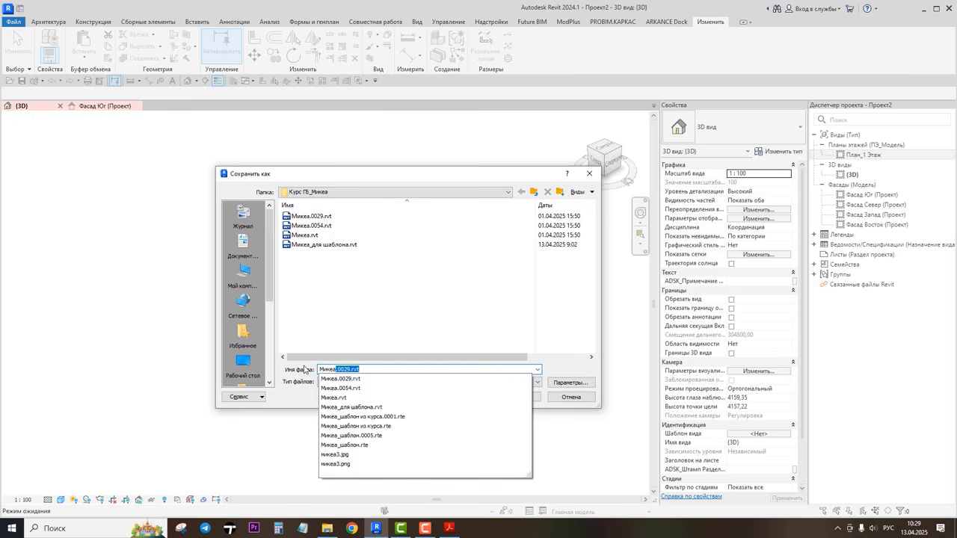
type("-3_")
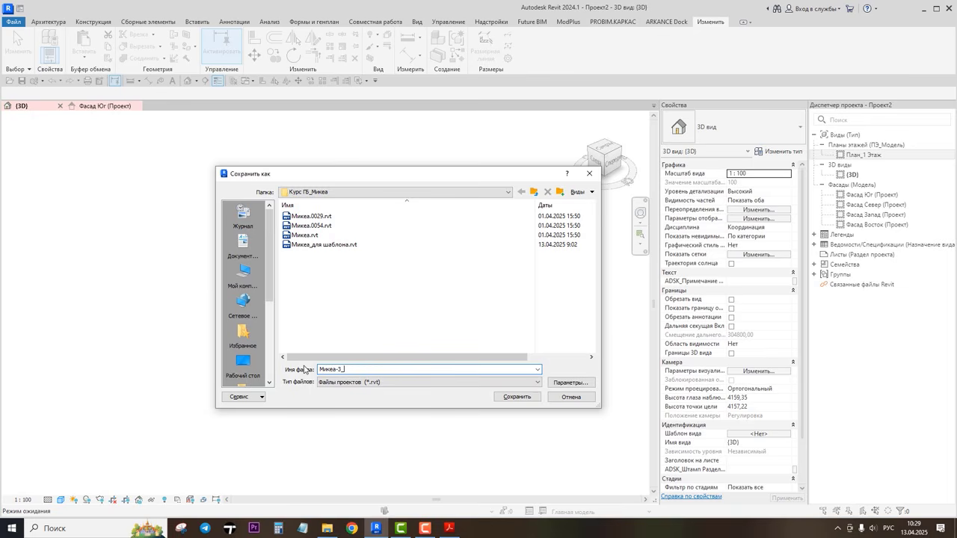
type("учебный проект")
left_click(503, 397)
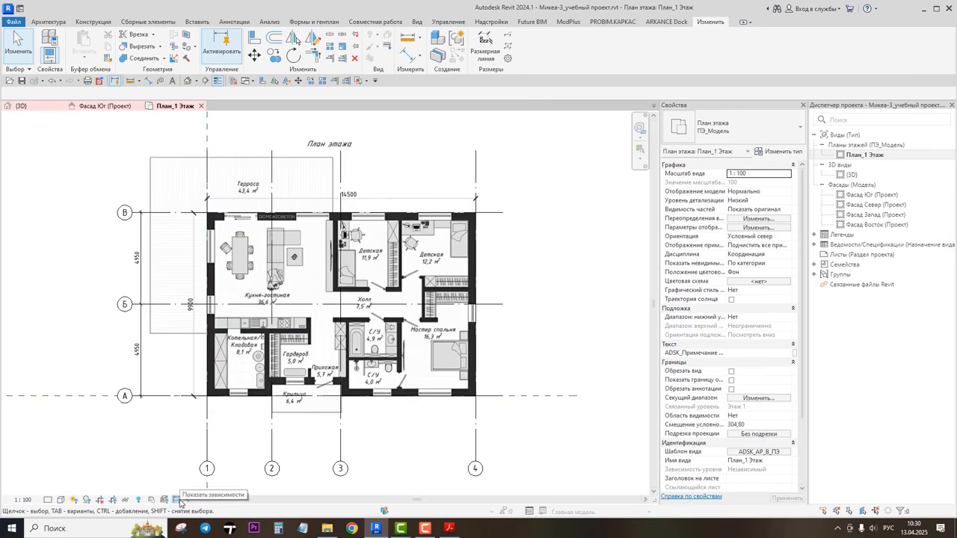
Step: Switch the plan's view scale to 1:25 and back to 1:100
left_click(22, 499)
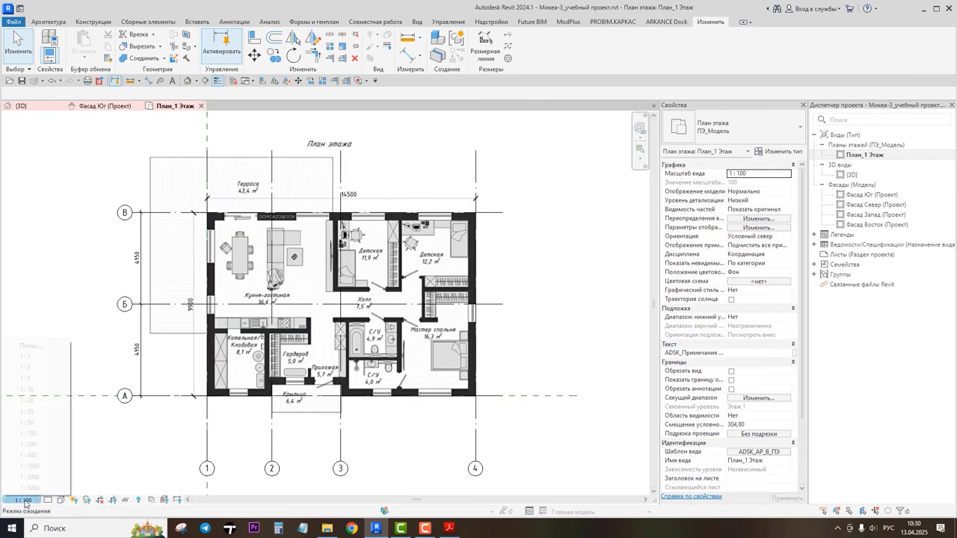
left_click(26, 411)
left_click(22, 500)
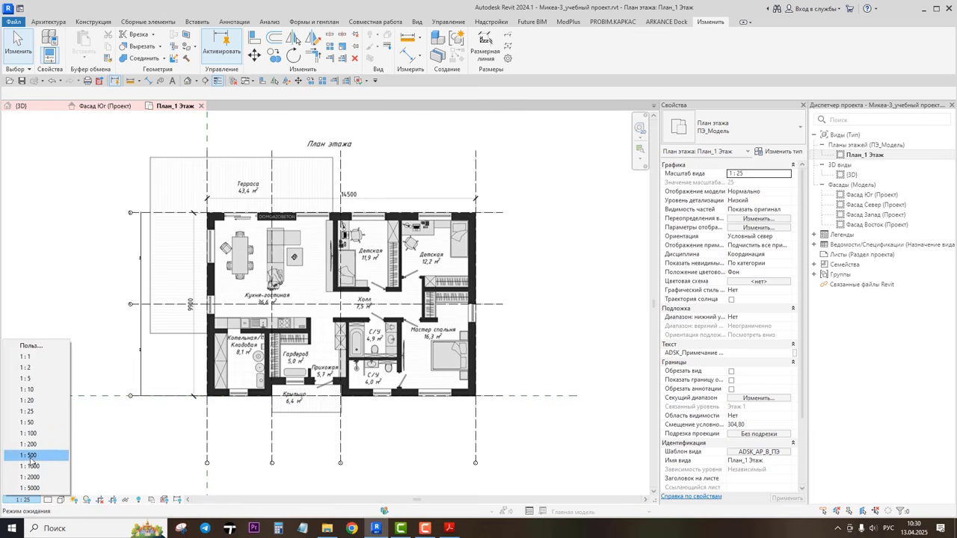
left_click(35, 434)
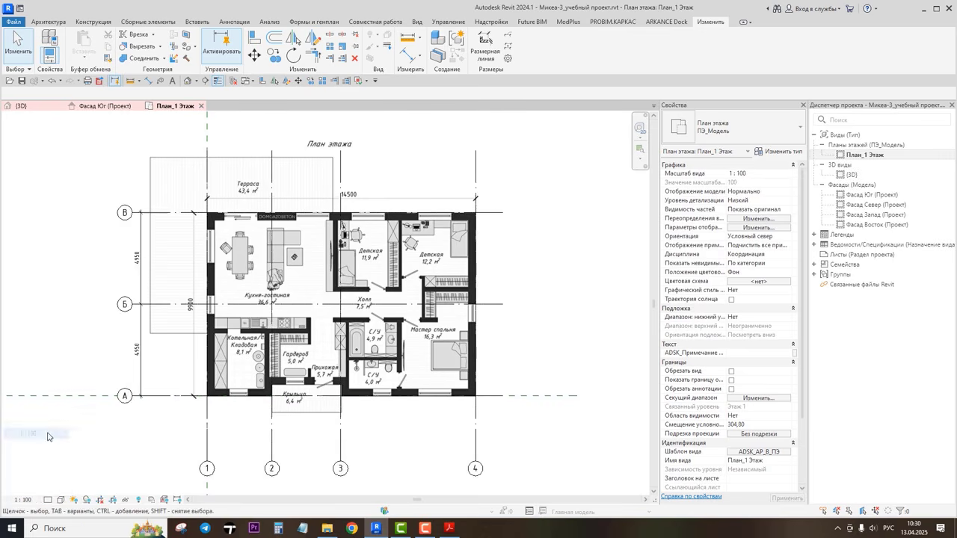
Step: Set the plan's detail level to High
left_click(51, 500)
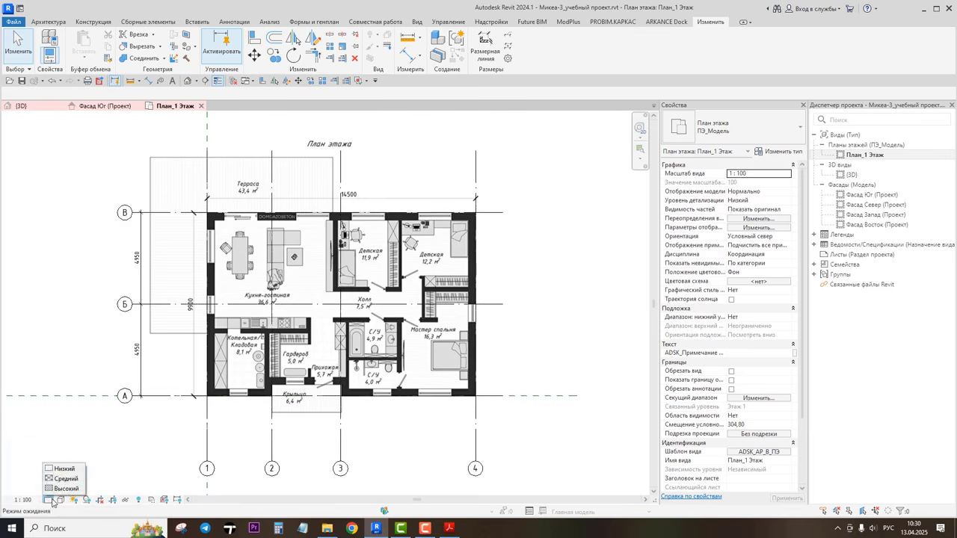
left_click(59, 489)
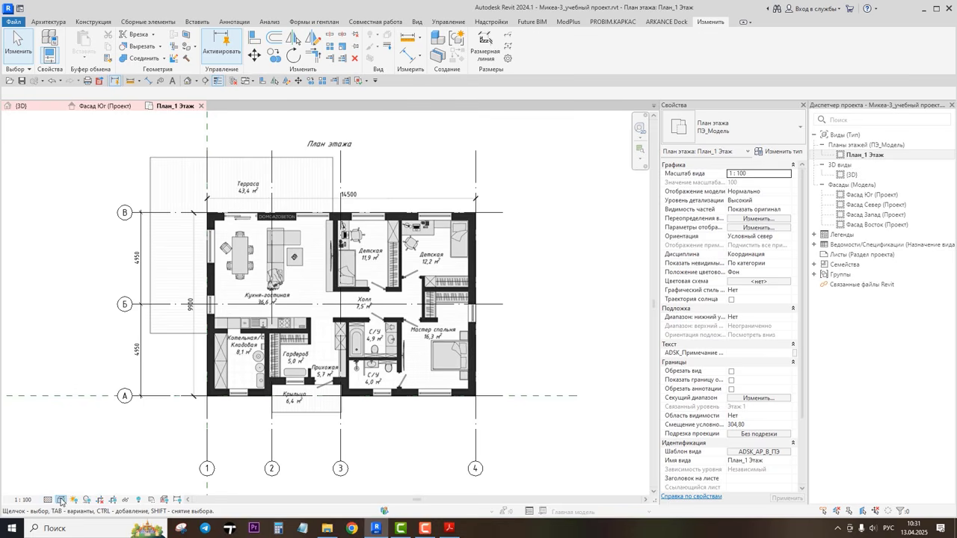
Step: Switch the plan's visual style to Hidden Line and then to Shaded
left_click(60, 499)
left_click(62, 489)
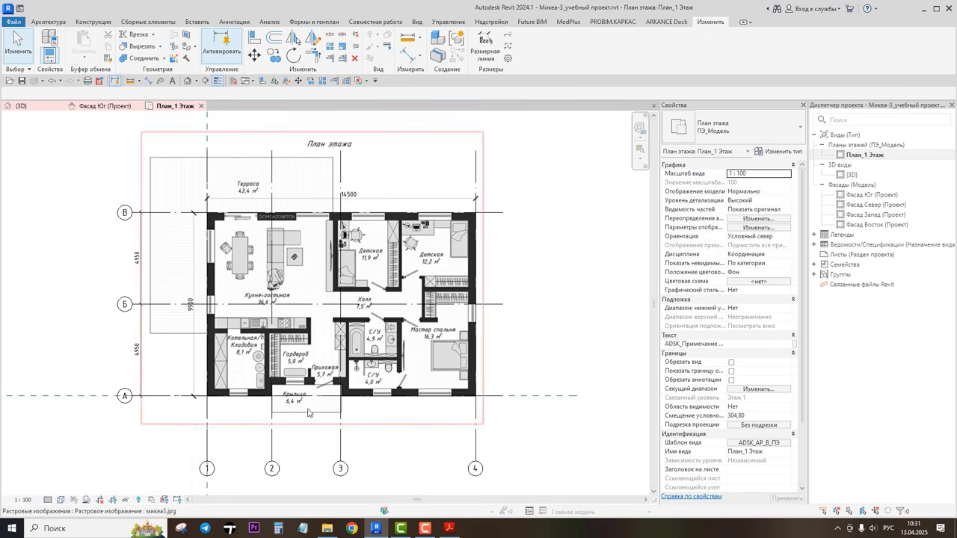
left_click(63, 500)
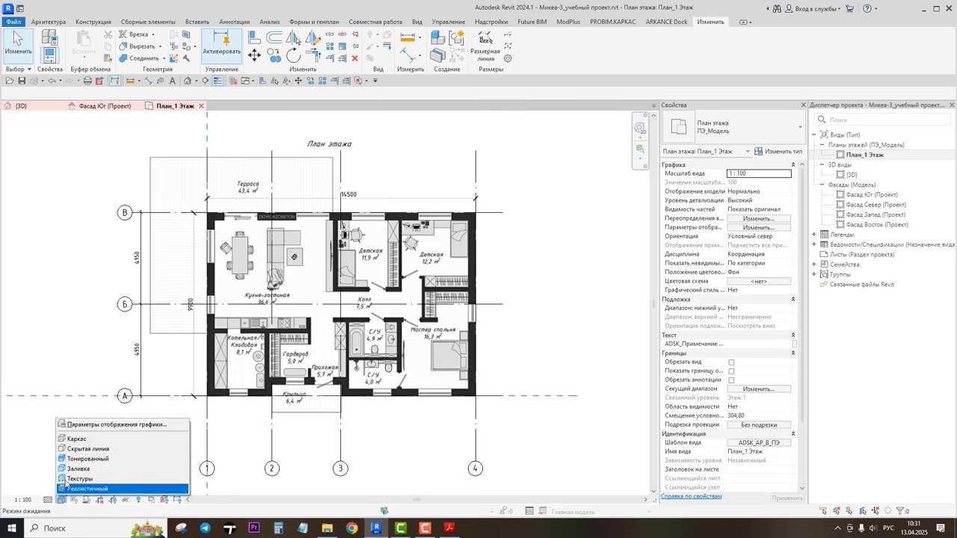
left_click(88, 450)
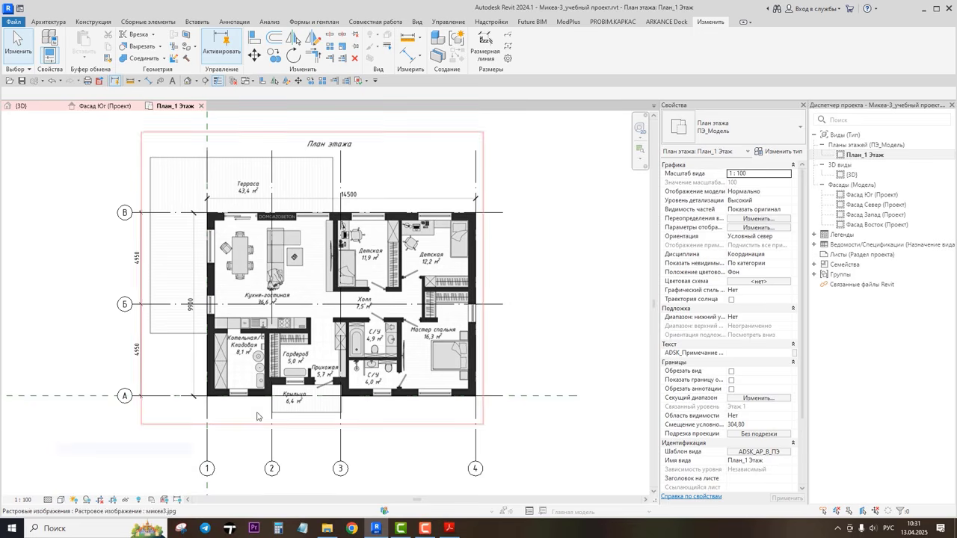
left_click(60, 499)
left_click(84, 466)
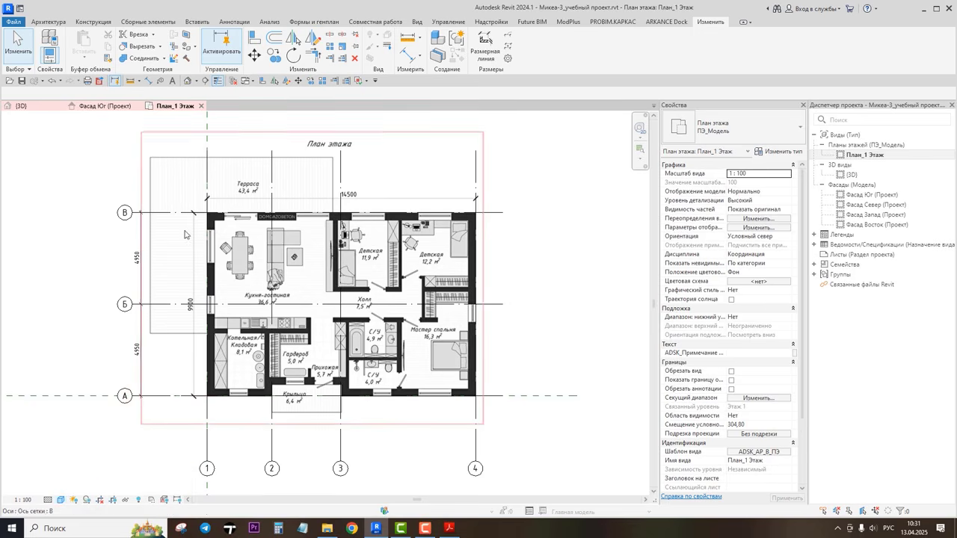
left_click(61, 499)
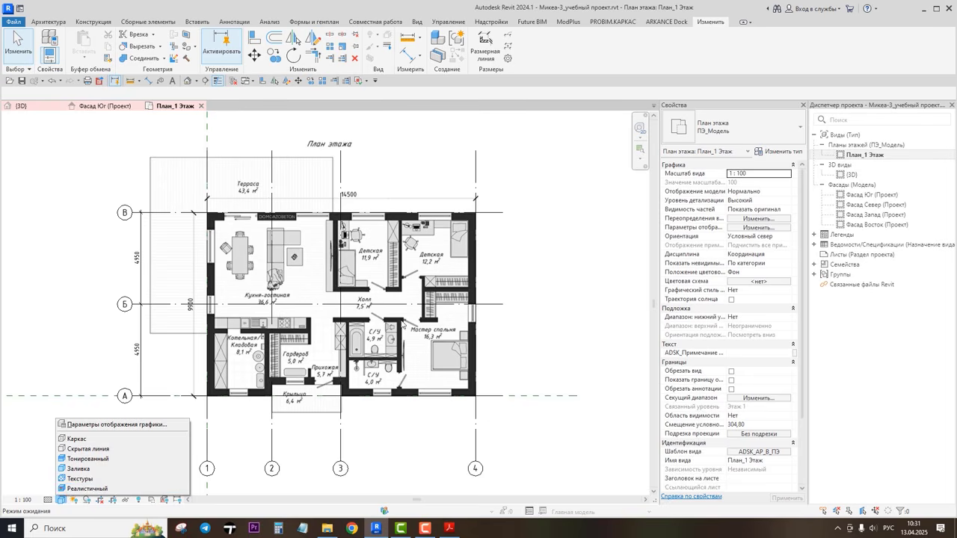
left_click(553, 356)
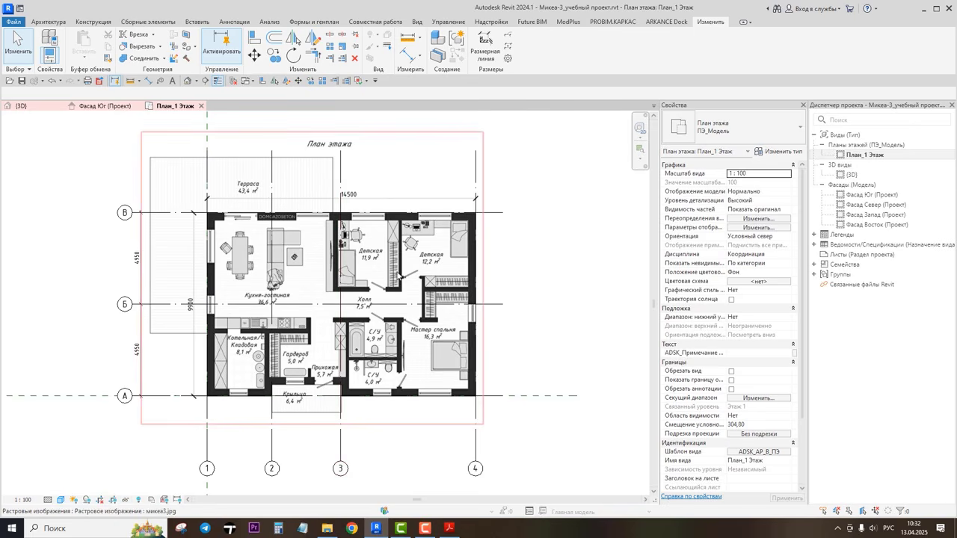
Step: Temporarily isolate the raster plan image, then end the temporary isolation
left_click(399, 276)
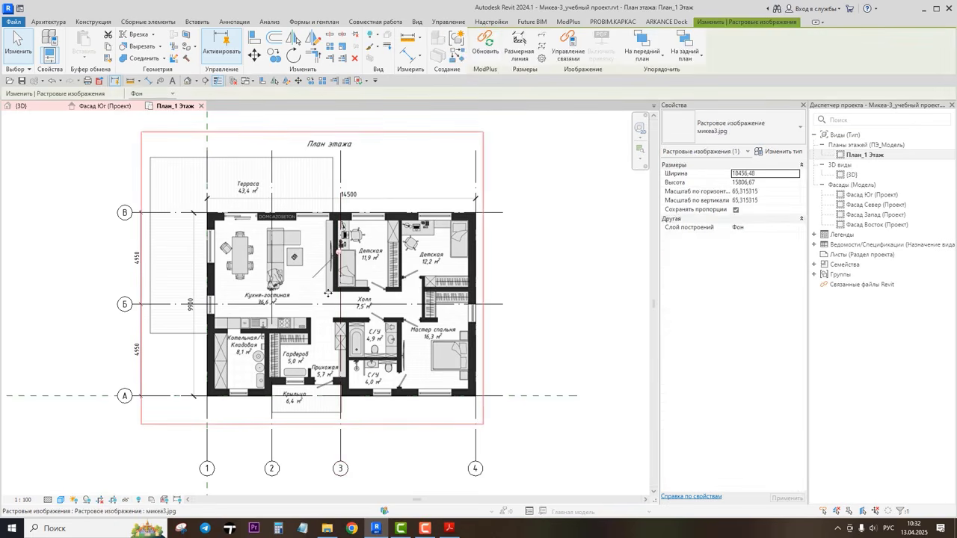
left_click(126, 499)
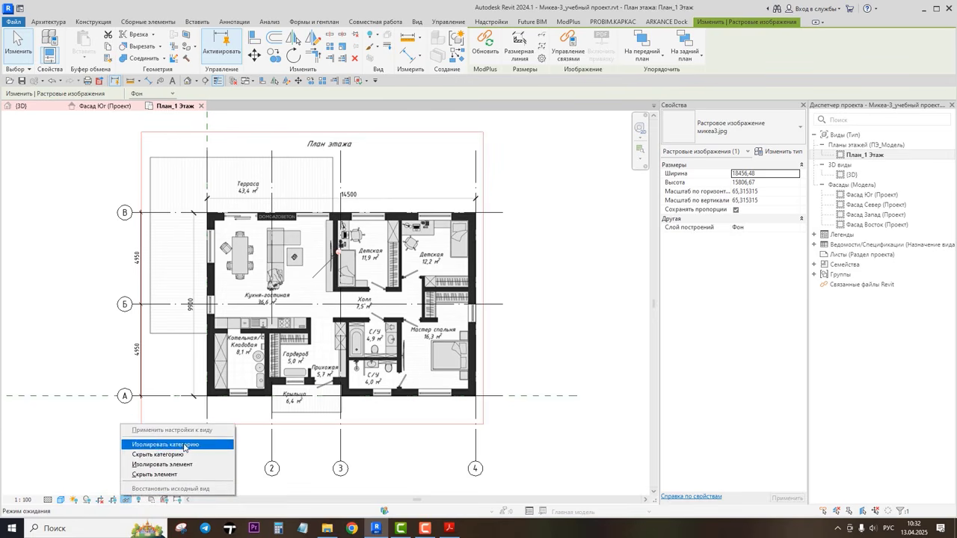
left_click(156, 465)
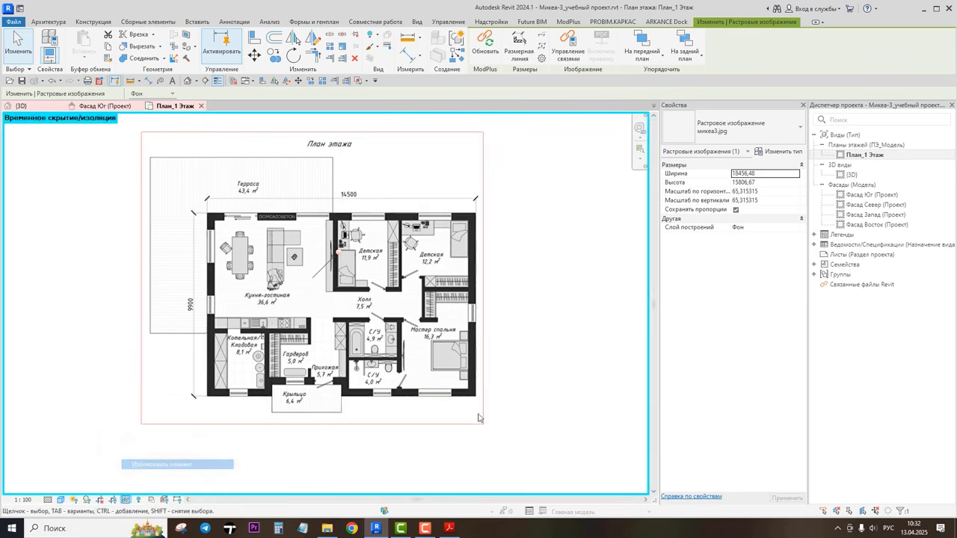
left_click(127, 500)
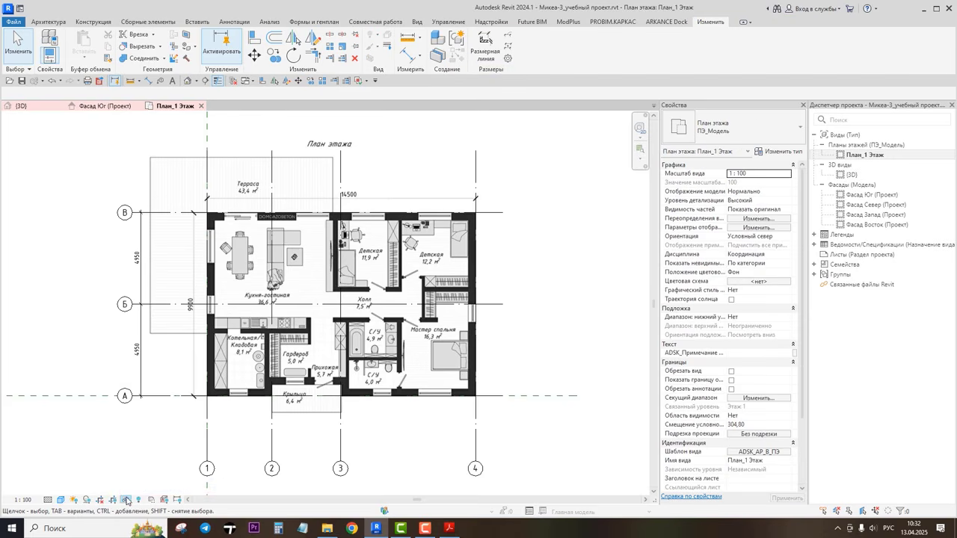
left_click(126, 500)
Step: Temporarily hide the raster plan image, then restore the original view
left_click(351, 294)
left_click(351, 295)
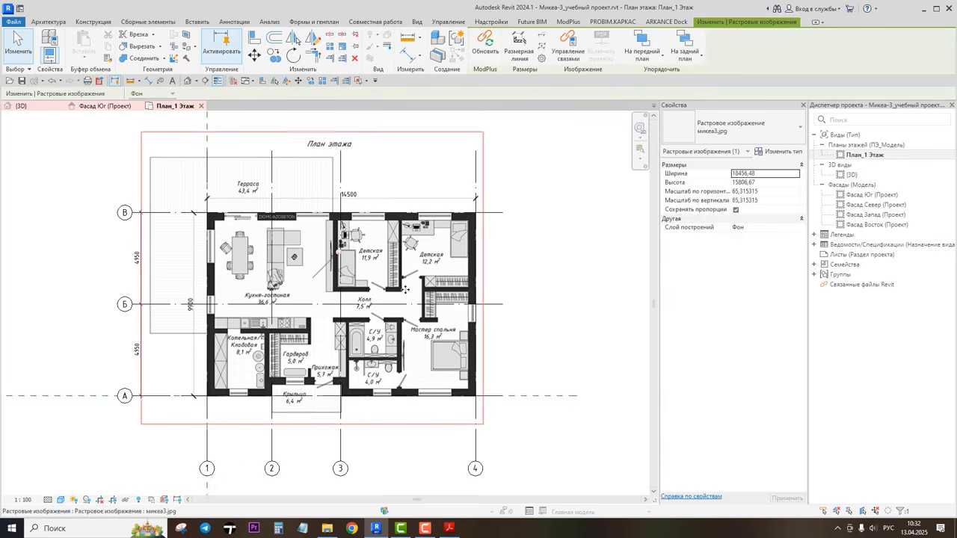
left_click(126, 500)
left_click(144, 475)
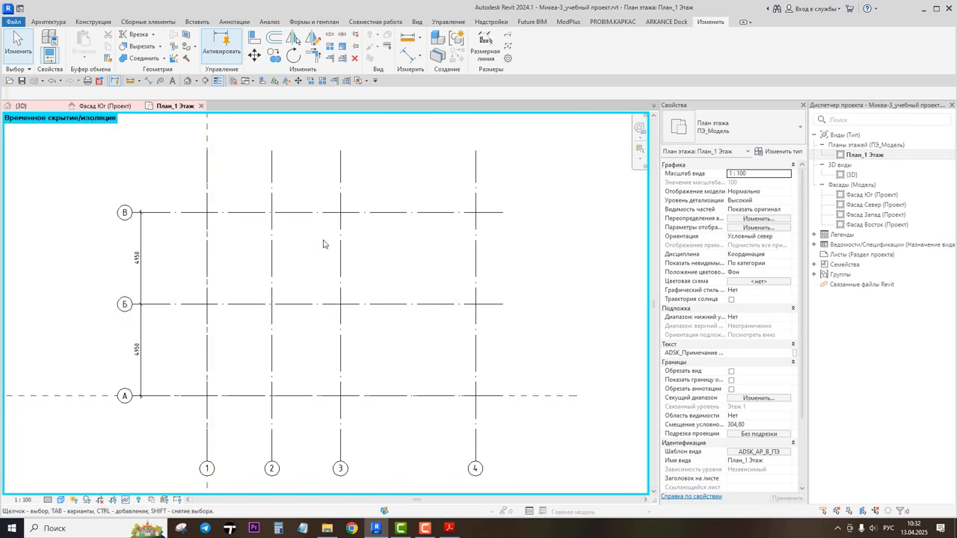
left_click(125, 500)
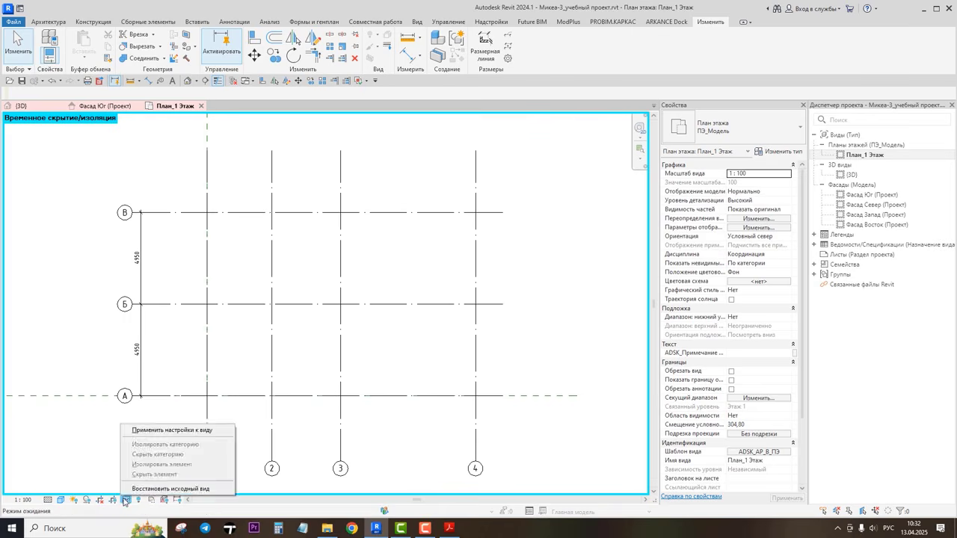
left_click(150, 488)
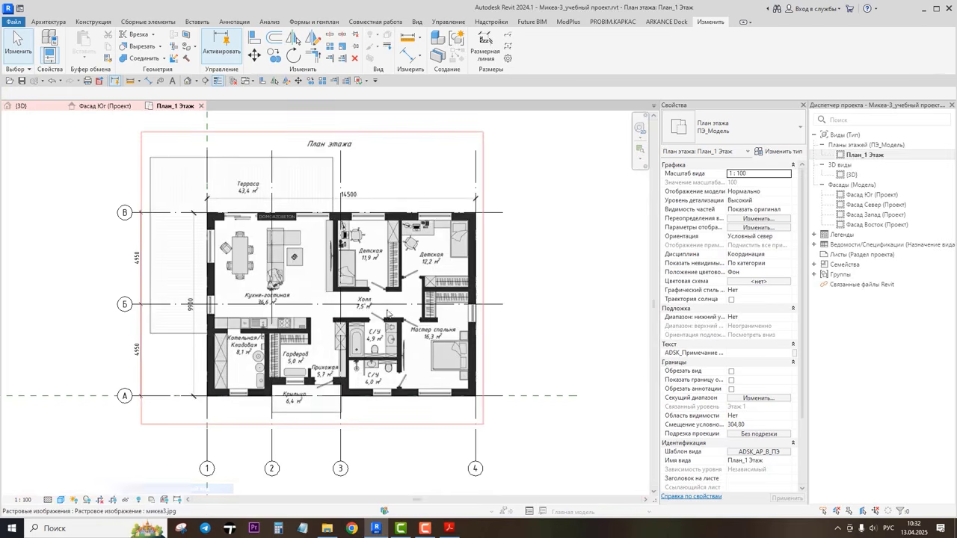
Step: Hide the raster plan image in the view permanently
left_click(313, 286)
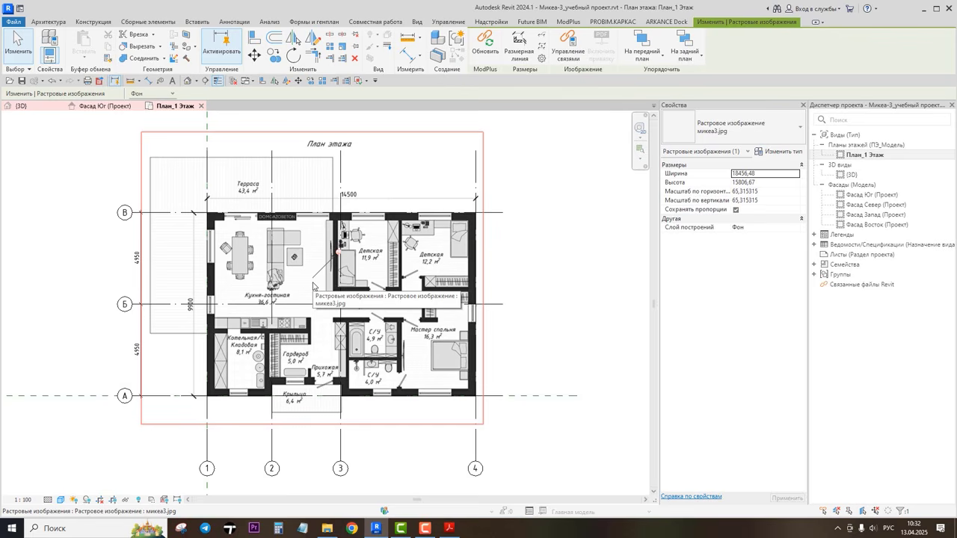
right_click(57, 196)
mouse_move(98, 238)
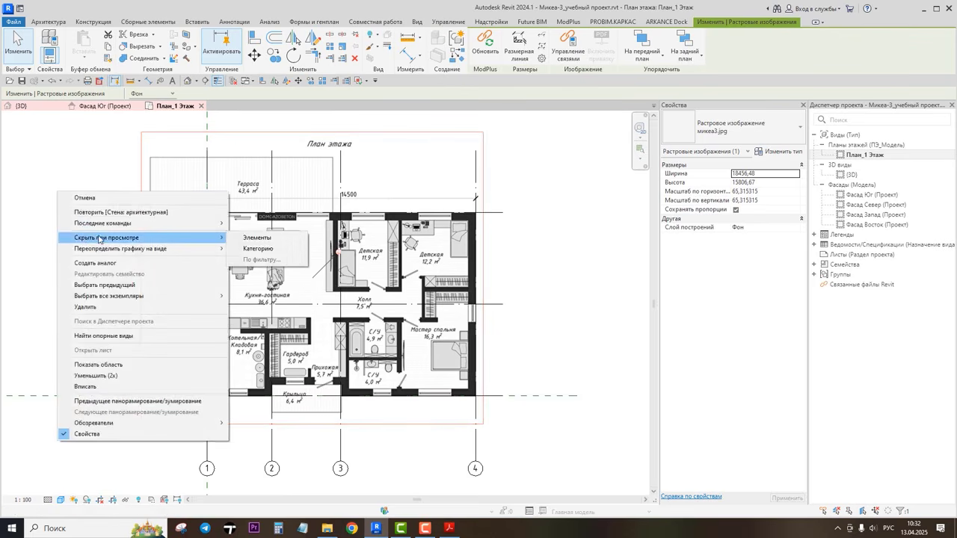
left_click(254, 238)
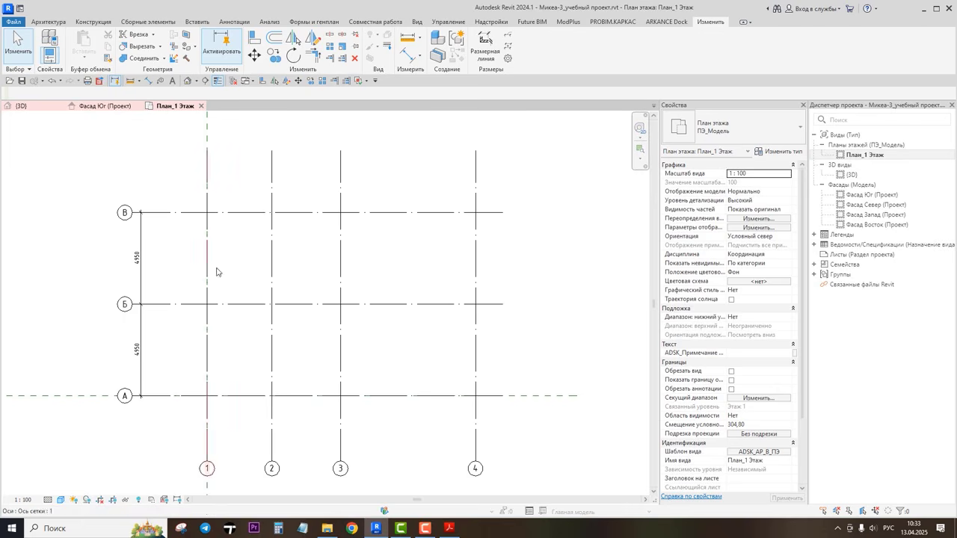
Step: Reveal hidden elements and unhide the raster plan image in the view
left_click(138, 499)
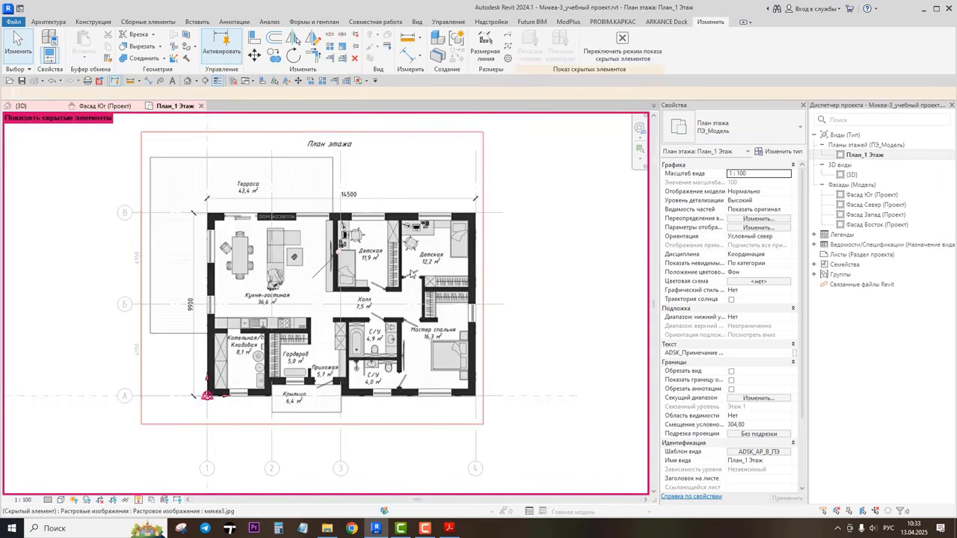
left_click(410, 274)
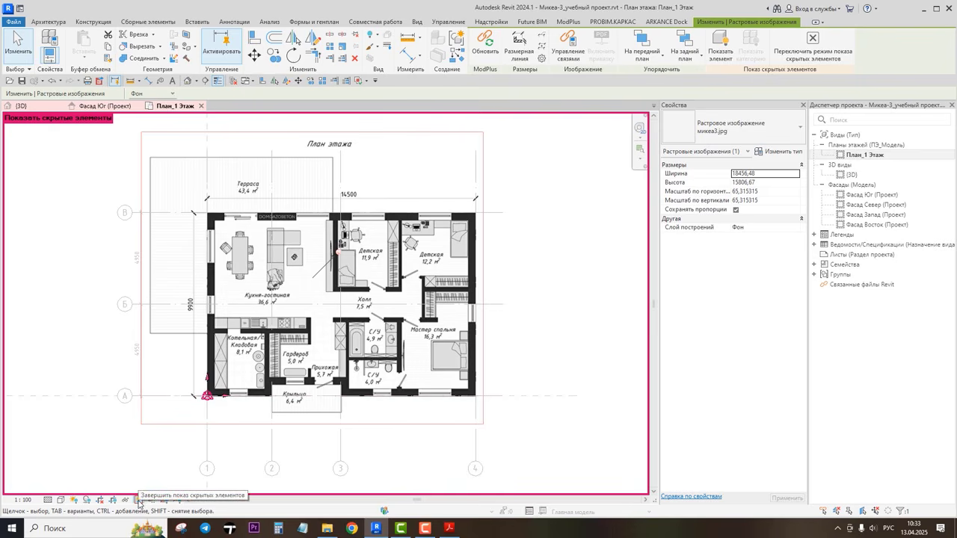
right_click(79, 267)
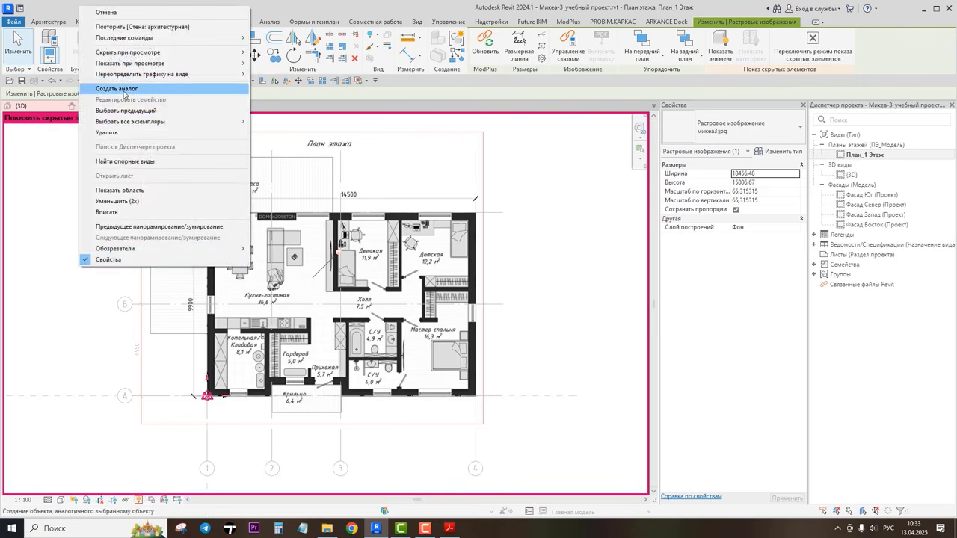
mouse_move(131, 62)
left_click(280, 64)
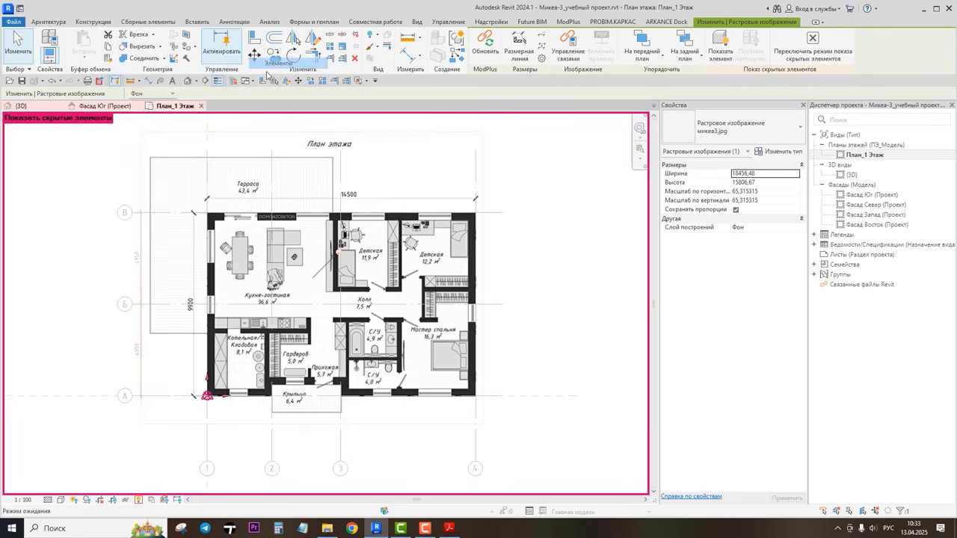
left_click(138, 499)
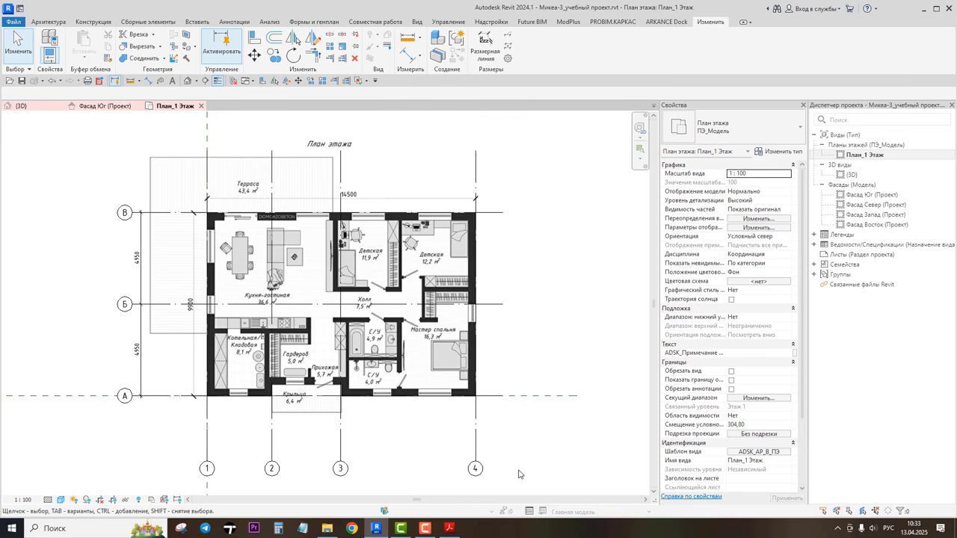
Step: Try to temporarily hide the selected raster plan image
left_click(133, 501)
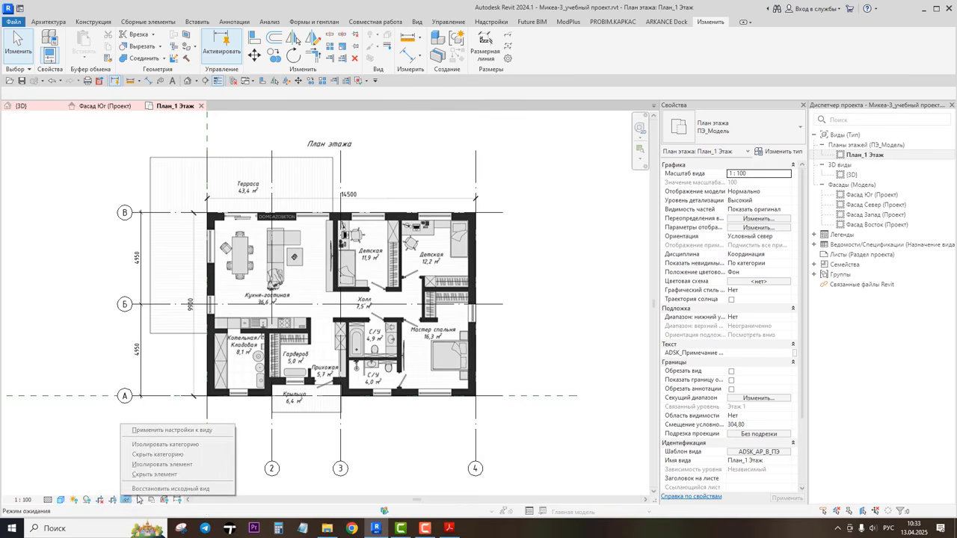
left_click(397, 303)
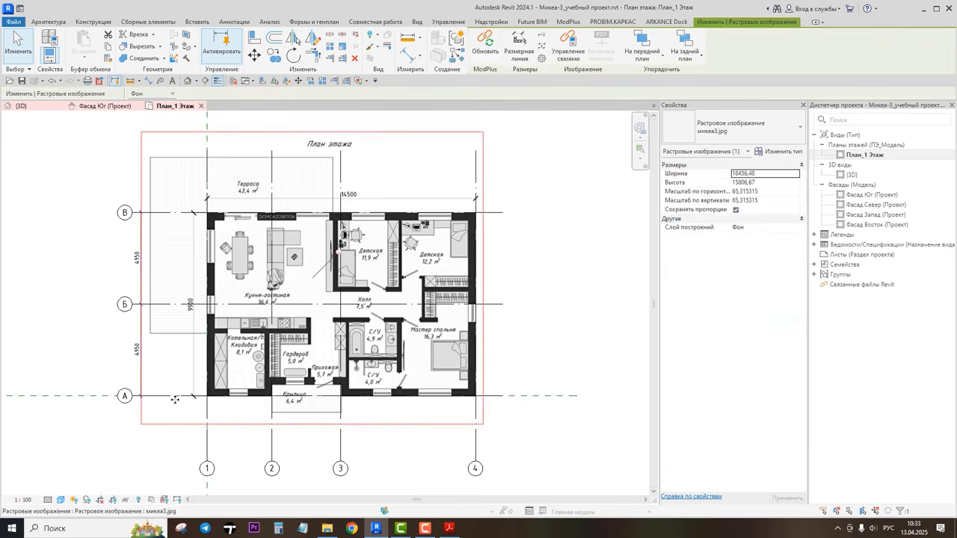
left_click(126, 500)
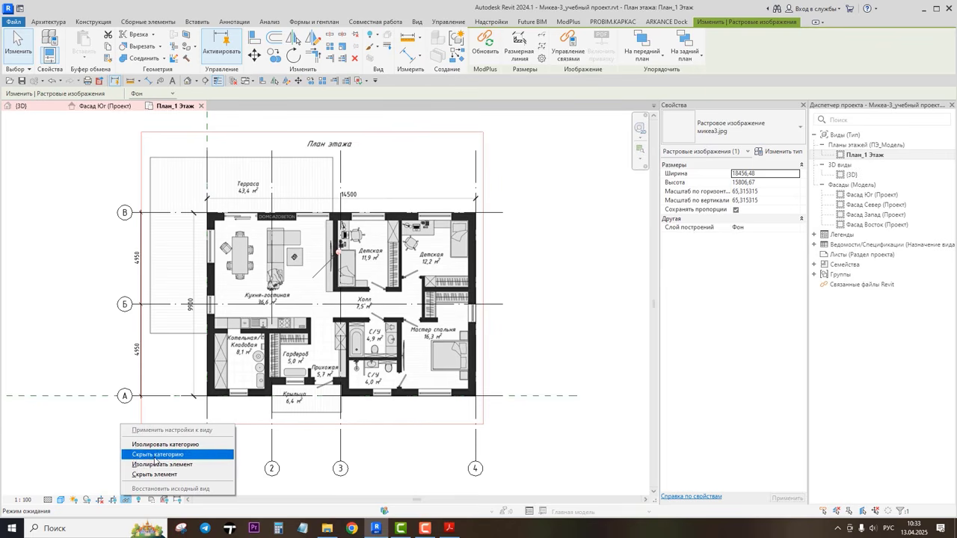
left_click(155, 476)
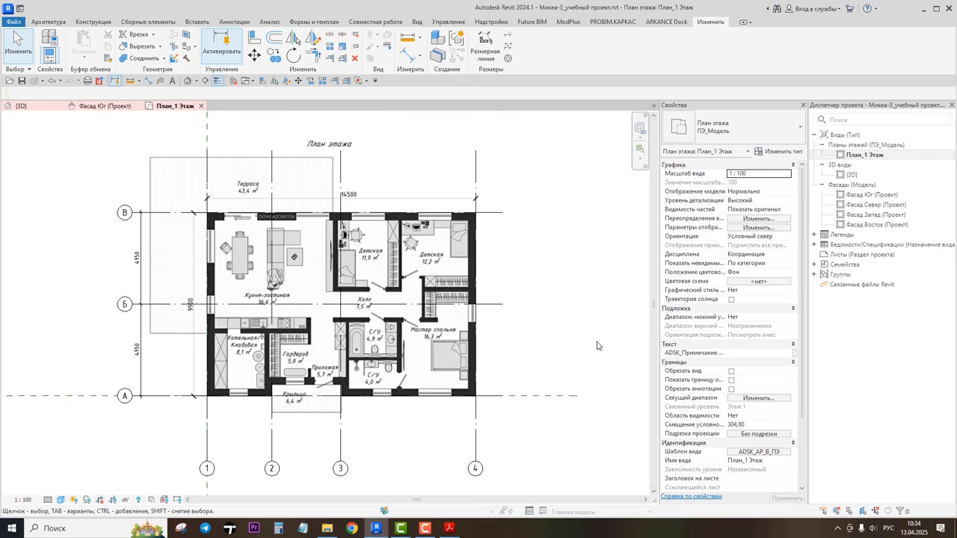
Step: Close all inactive views, keeping only the first floor plan open
left_click(22, 82)
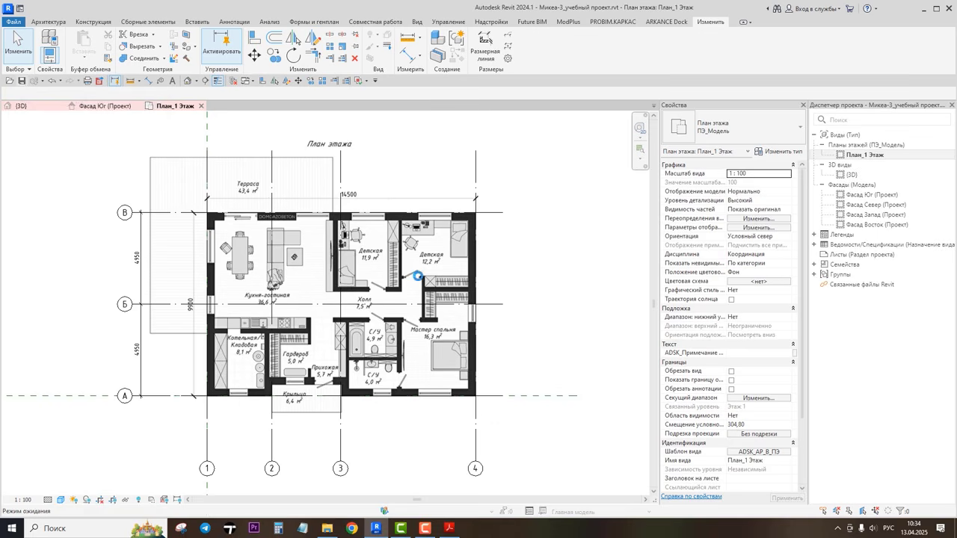
left_click(234, 82)
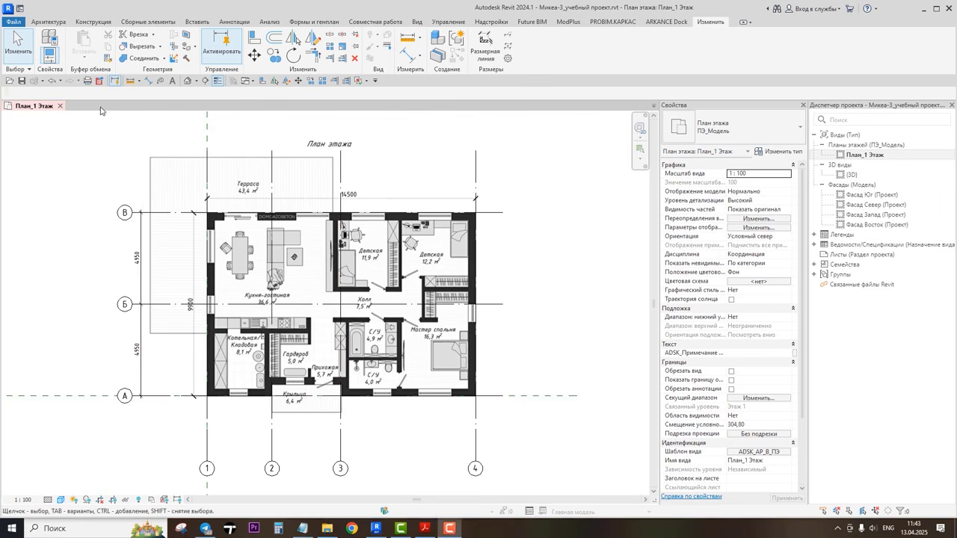
Step: Open the South, North, West and East facade views from the project browser
double_click(872, 195)
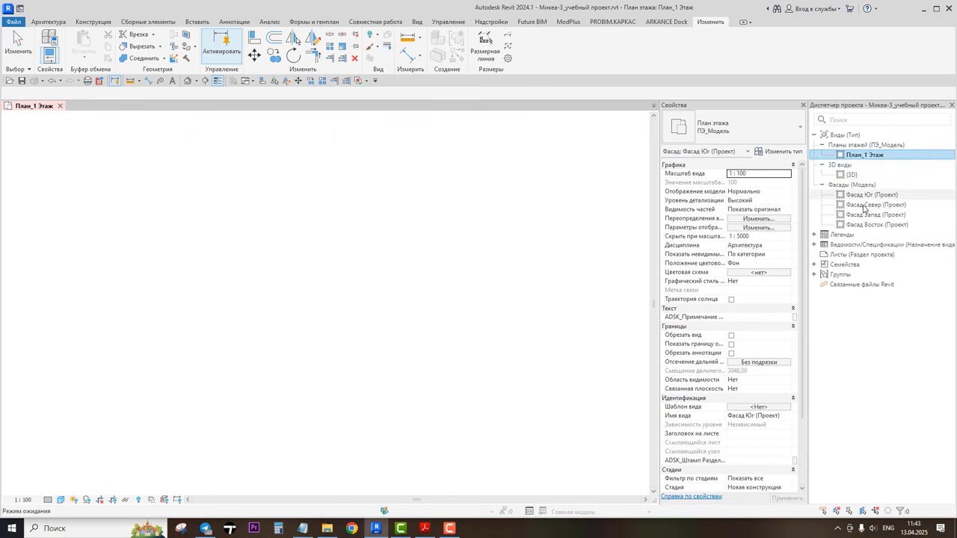
double_click(875, 204)
double_click(867, 215)
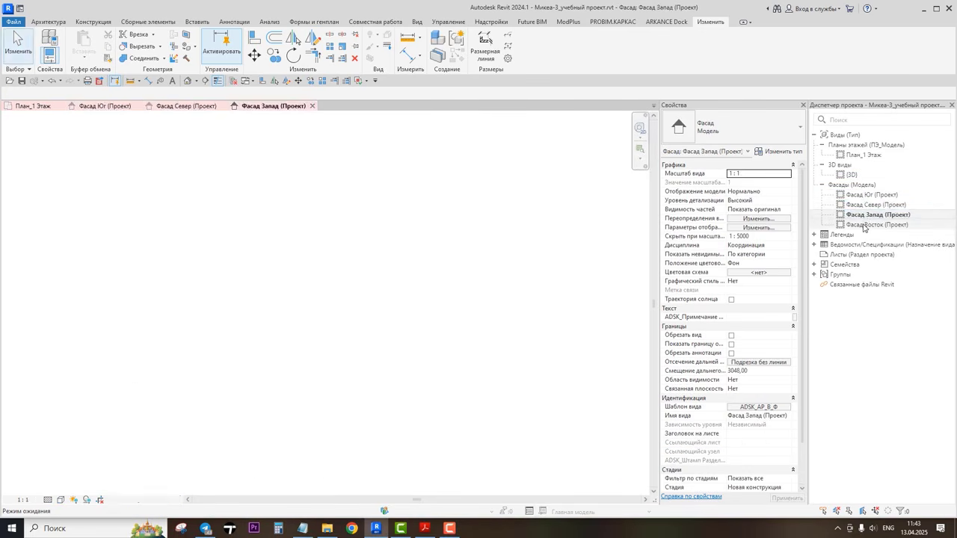
double_click(870, 224)
Step: Cycle through the open view tabs, ending on the first floor plan
left_click(265, 106)
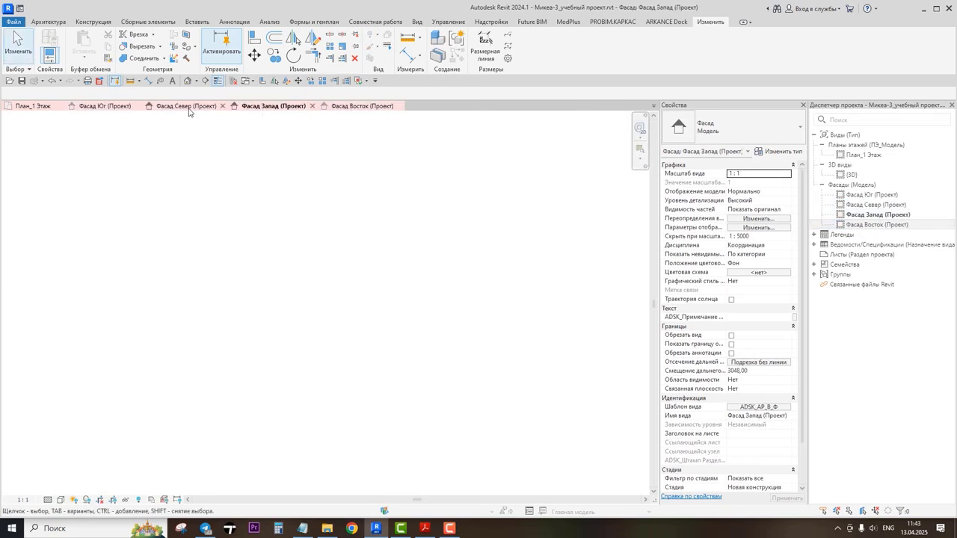
left_click(43, 106)
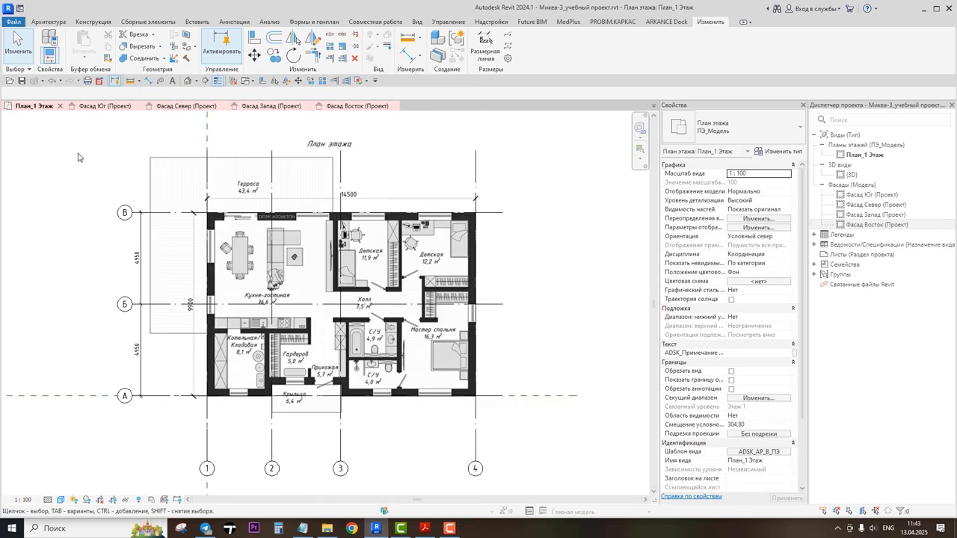
left_click(79, 109)
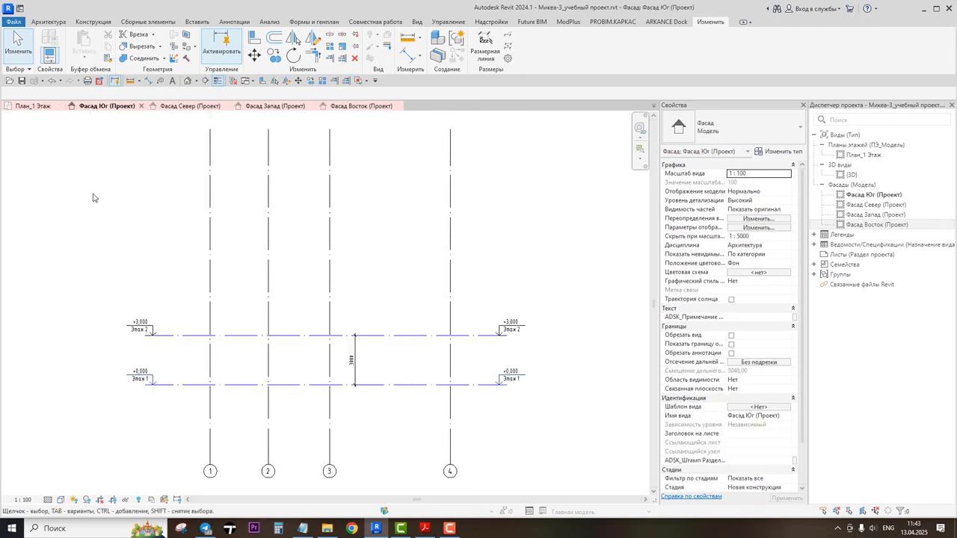
left_click(183, 108)
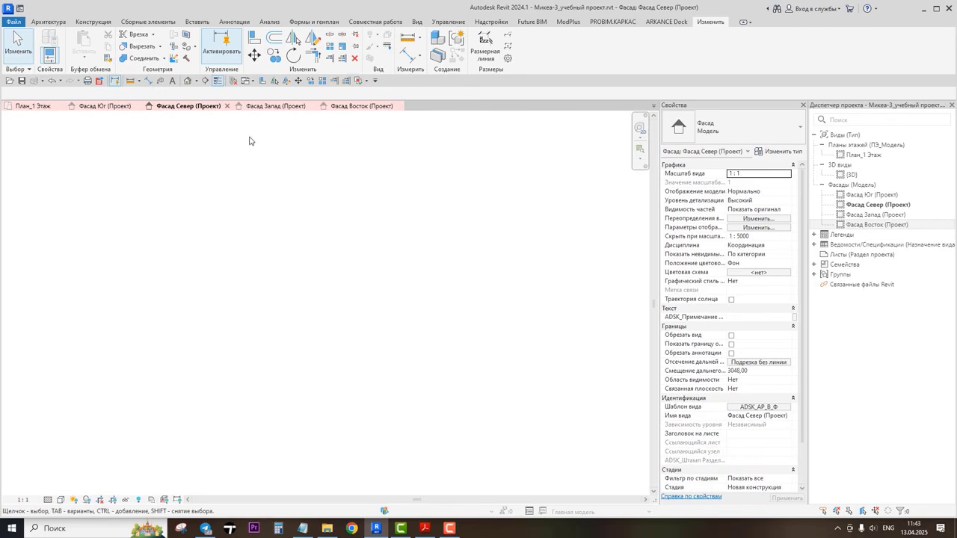
left_click(275, 108)
left_click(358, 107)
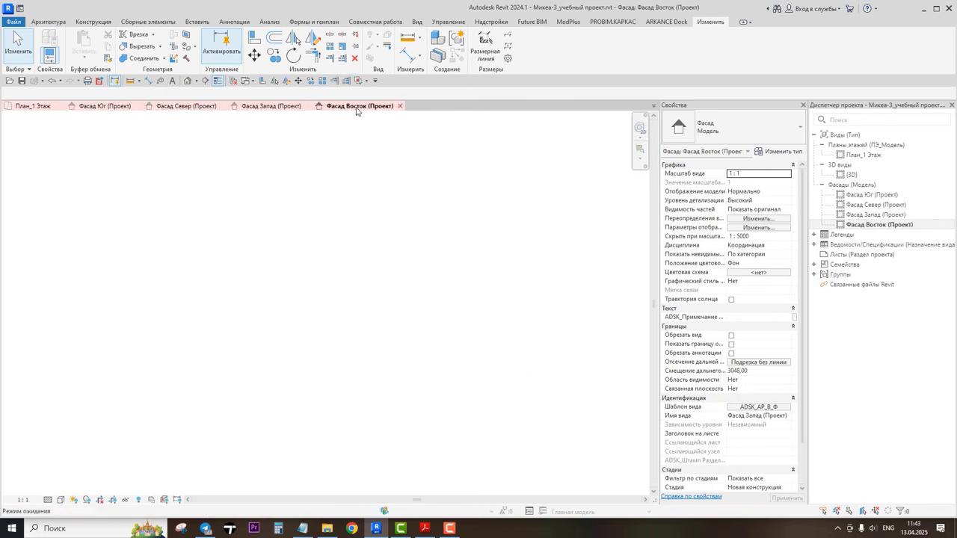
left_click(37, 108)
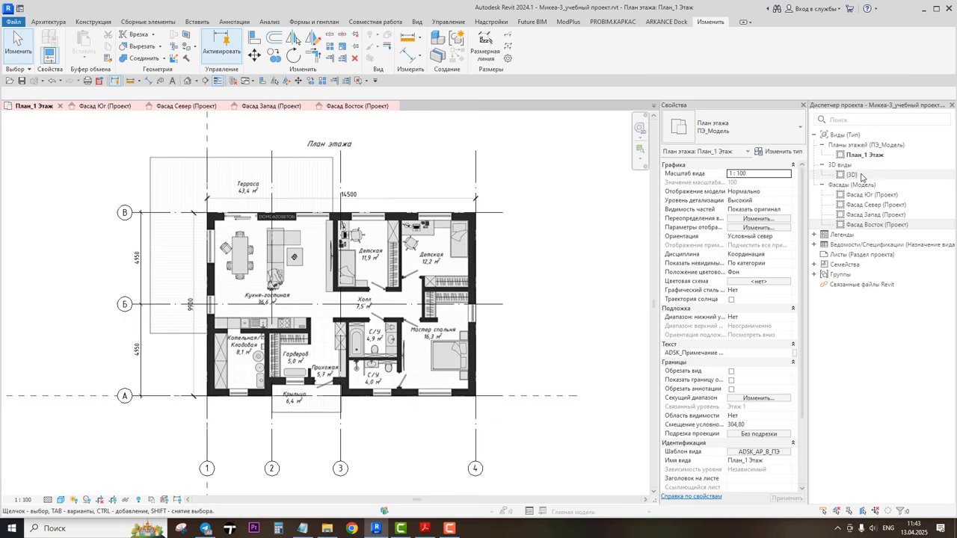
Step: Open the default 3D view and tile all open view windows
left_click(188, 82)
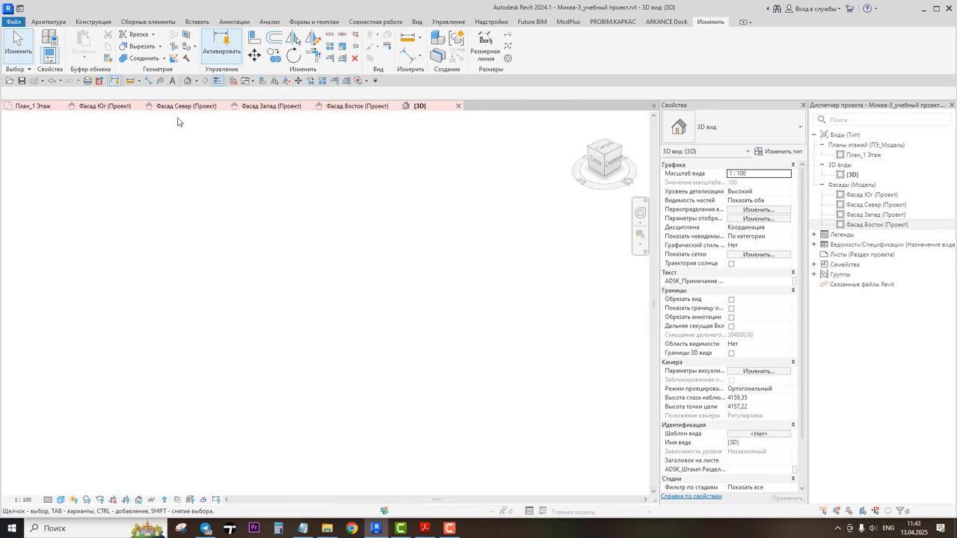
left_click(418, 21)
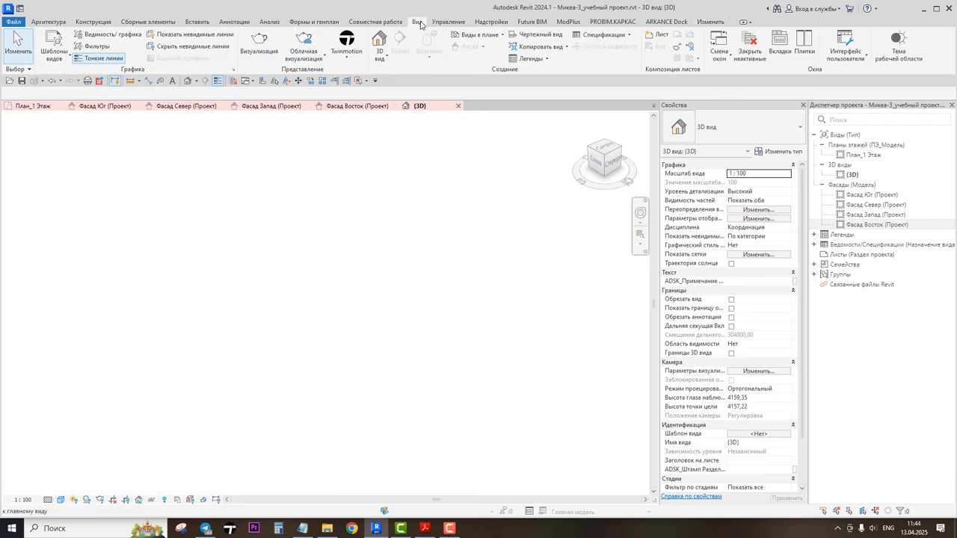
left_click(803, 46)
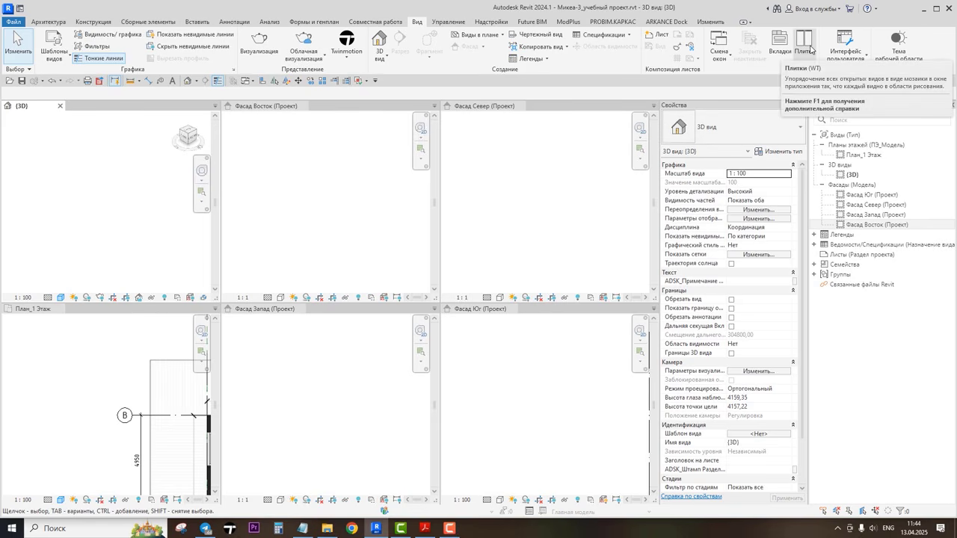
Step: Arrange the open views back into tabs
left_click(718, 51)
left_click(720, 51)
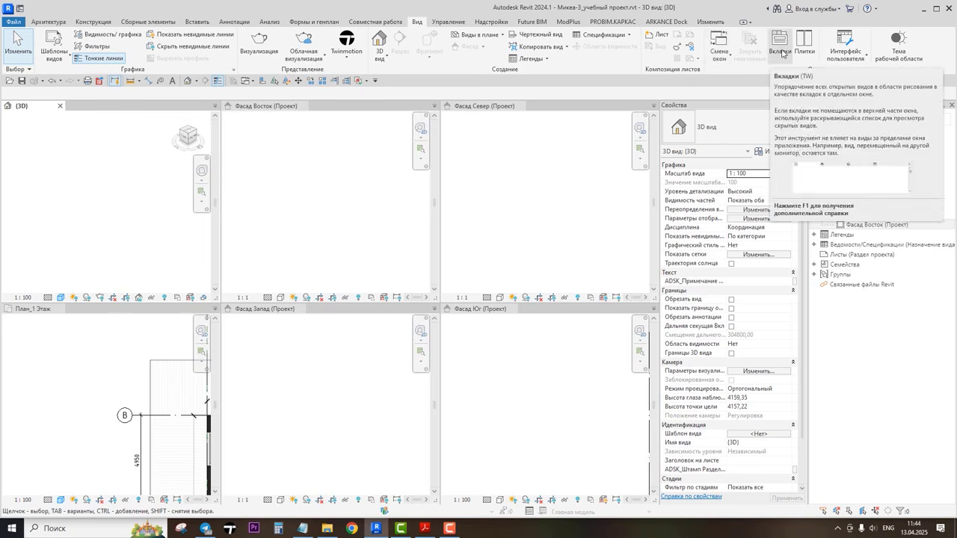
left_click(780, 49)
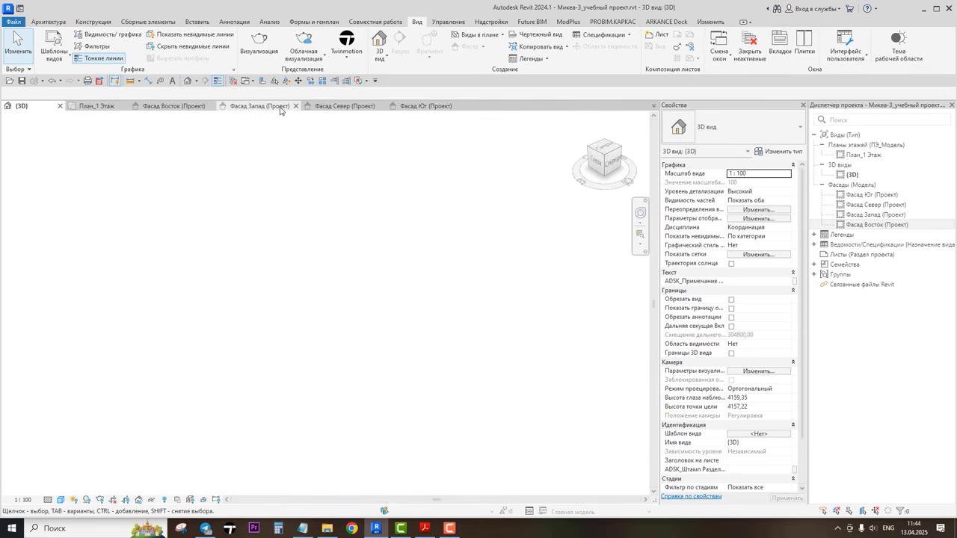
Step: Switch between the floor plan and facade view tabs
left_click(93, 106)
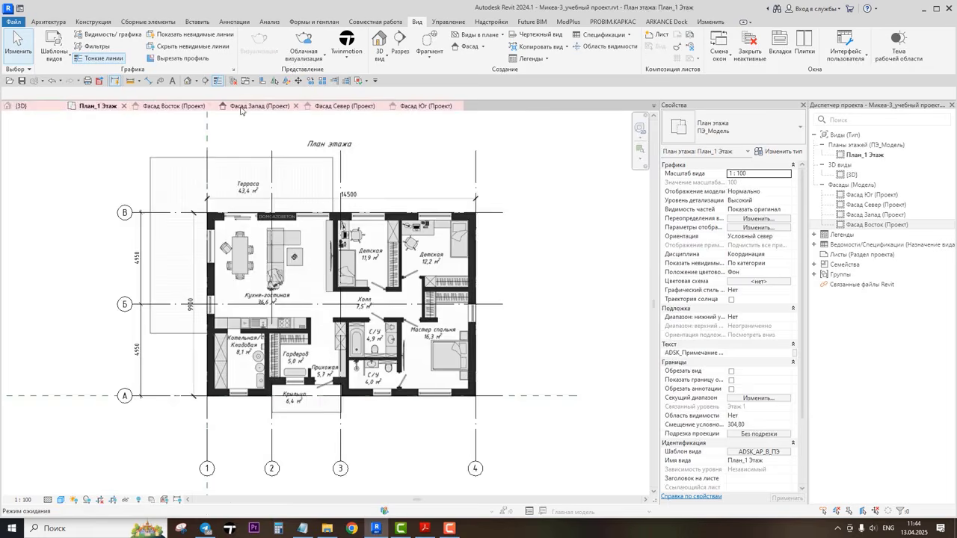
left_click(240, 108)
left_click(171, 107)
left_click(99, 108)
left_click(243, 108)
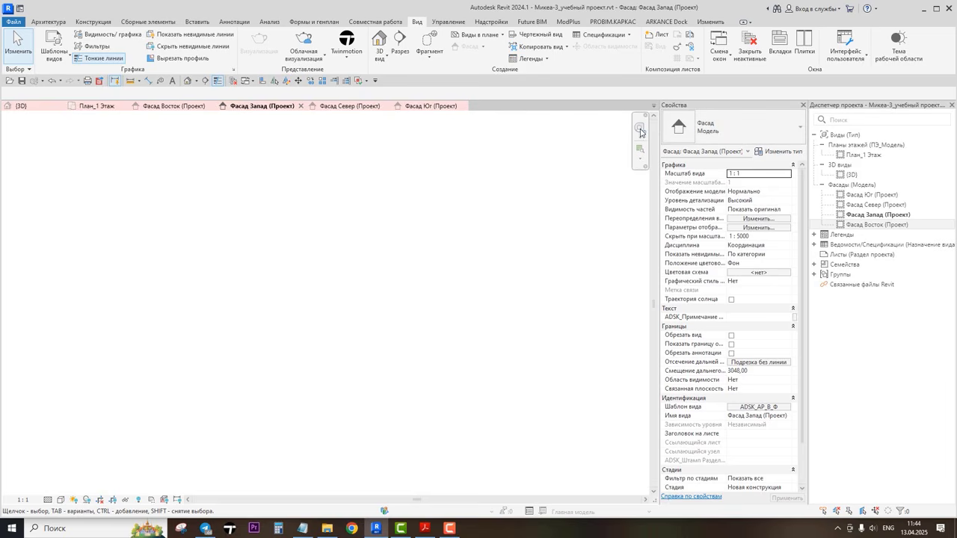
Step: Use Switch Windows to activate the 3D view
left_click(253, 81)
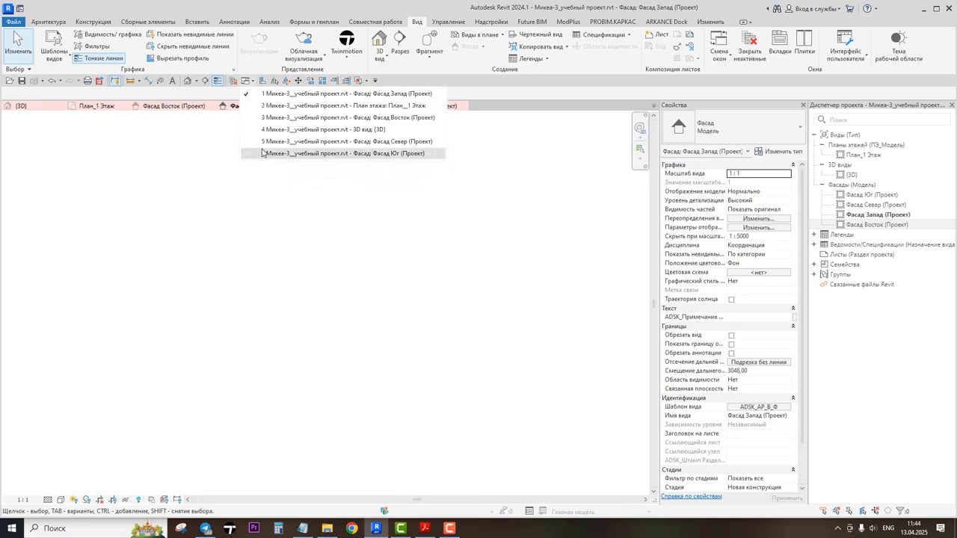
left_click(272, 185)
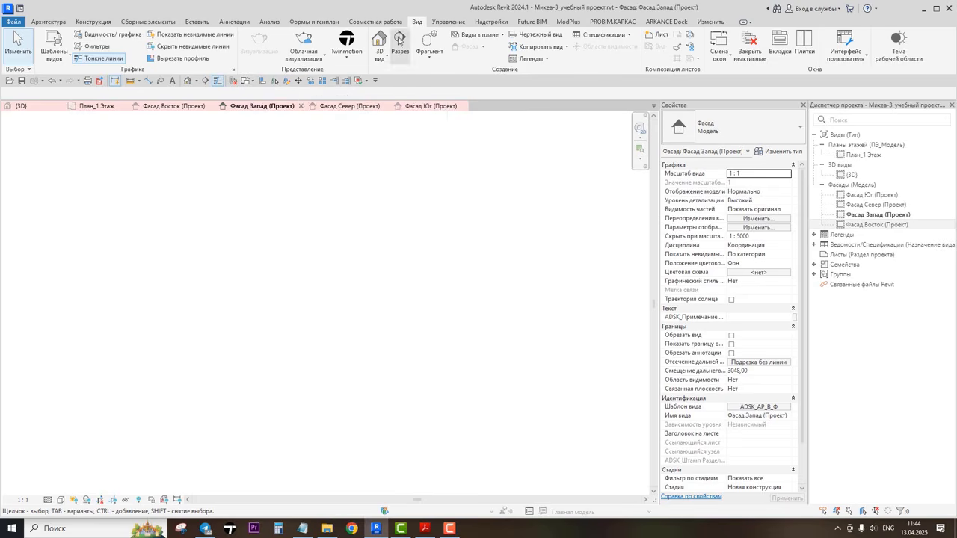
left_click(720, 54)
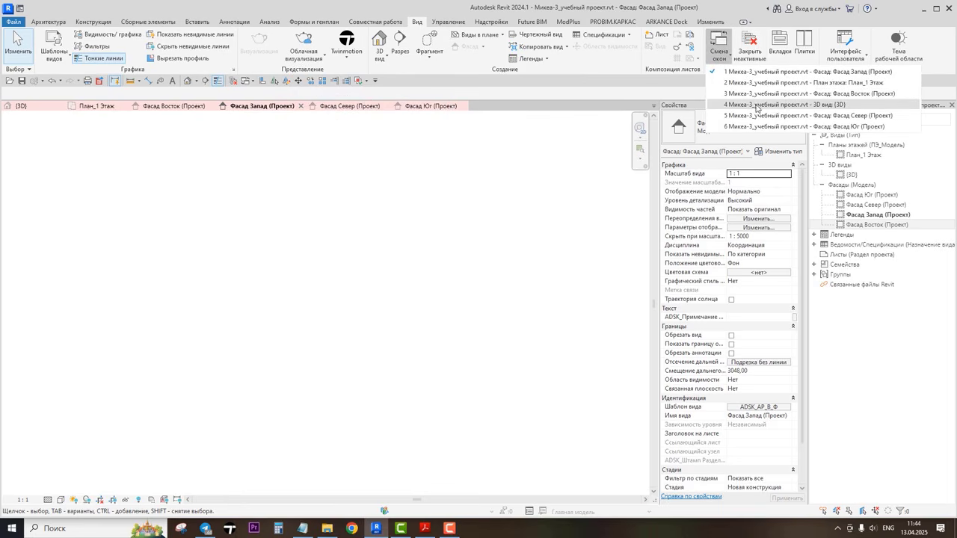
left_click(778, 105)
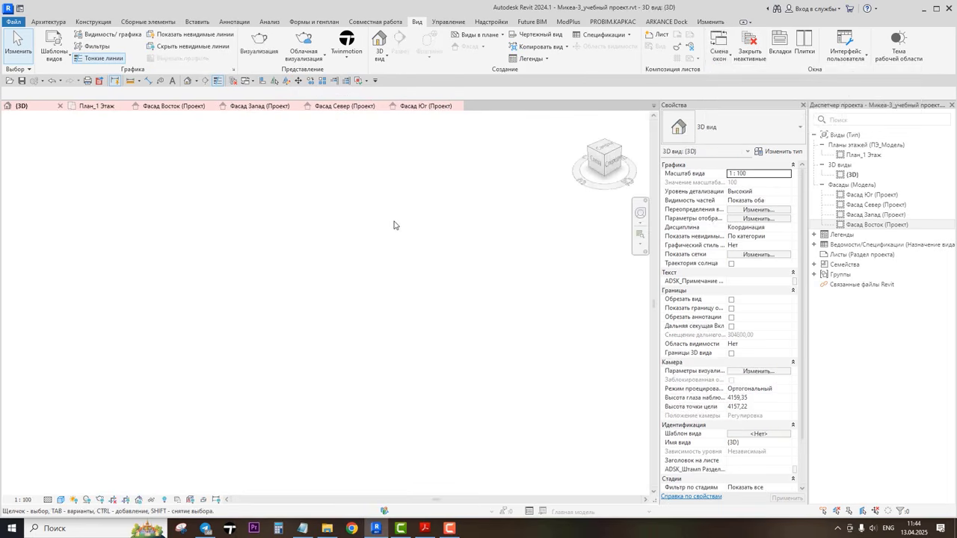
Step: Return to the first floor plan and close all other inactive views
left_click(250, 82)
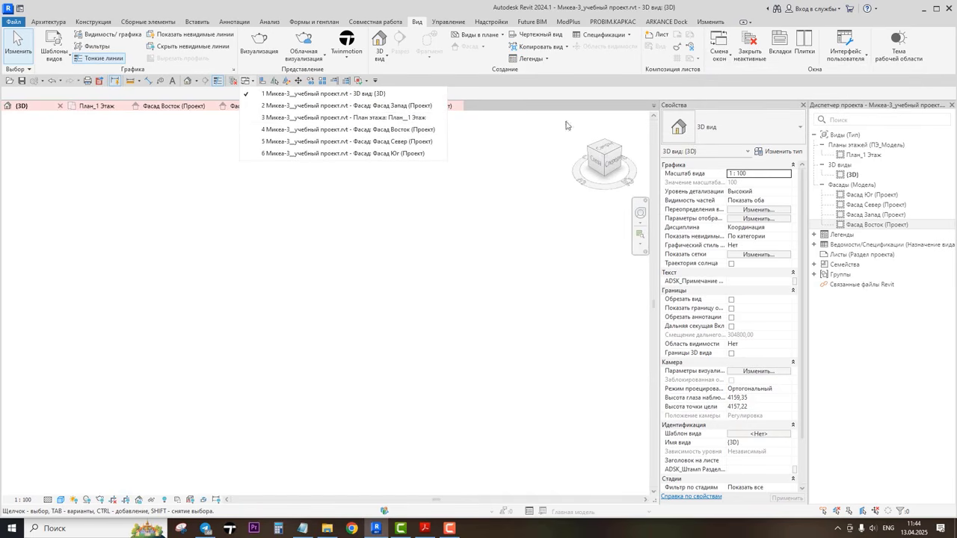
left_click(413, 210)
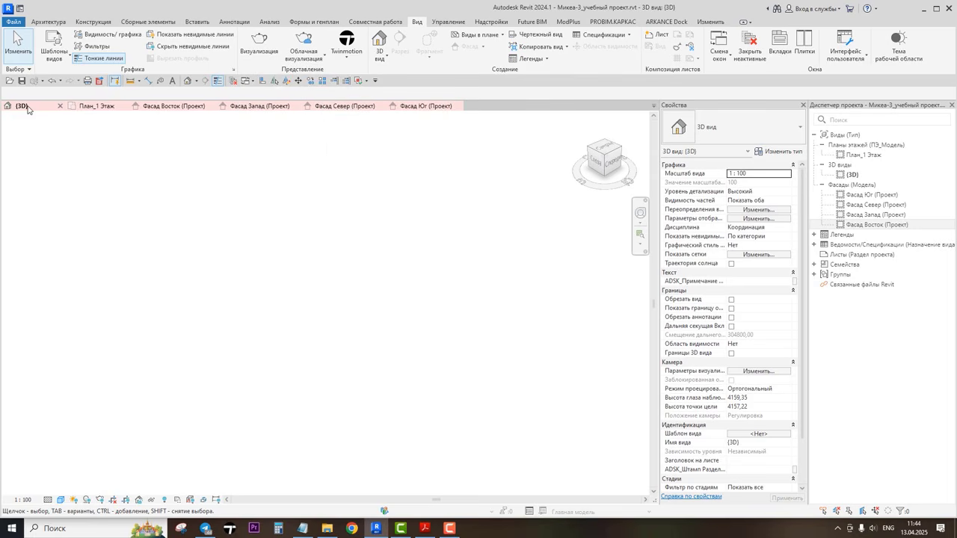
left_click(98, 107)
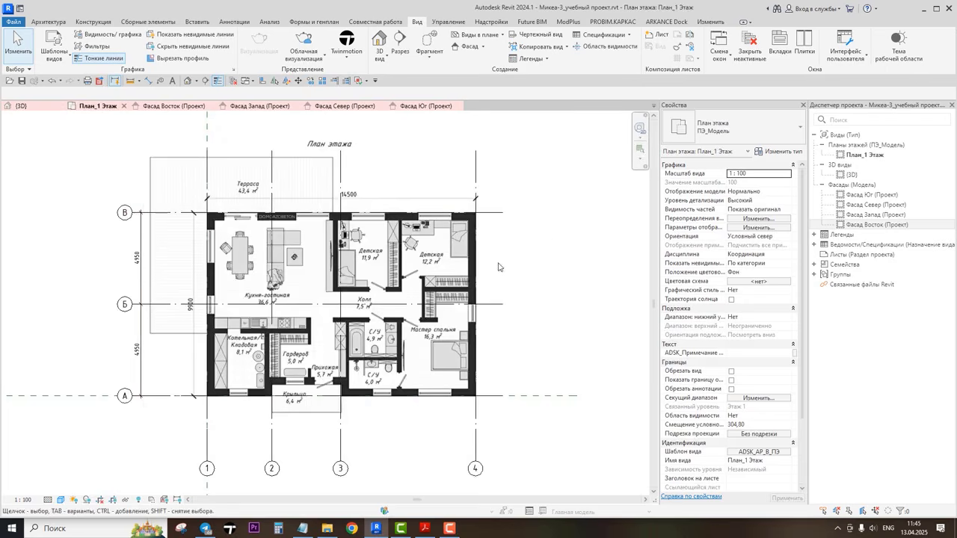
left_click(233, 82)
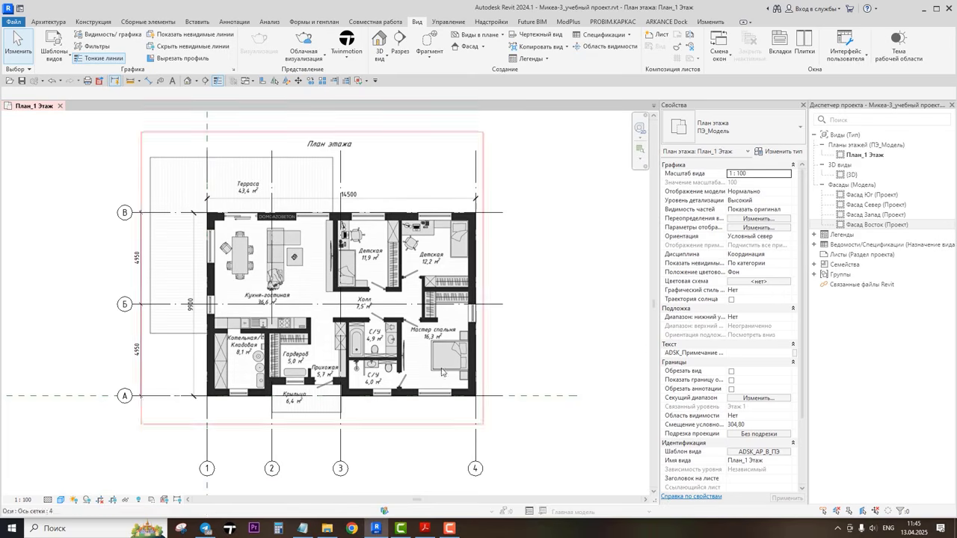
Step: Start copying grid line 1 with the multiple option, picking a base point on the grid
left_click(207, 443)
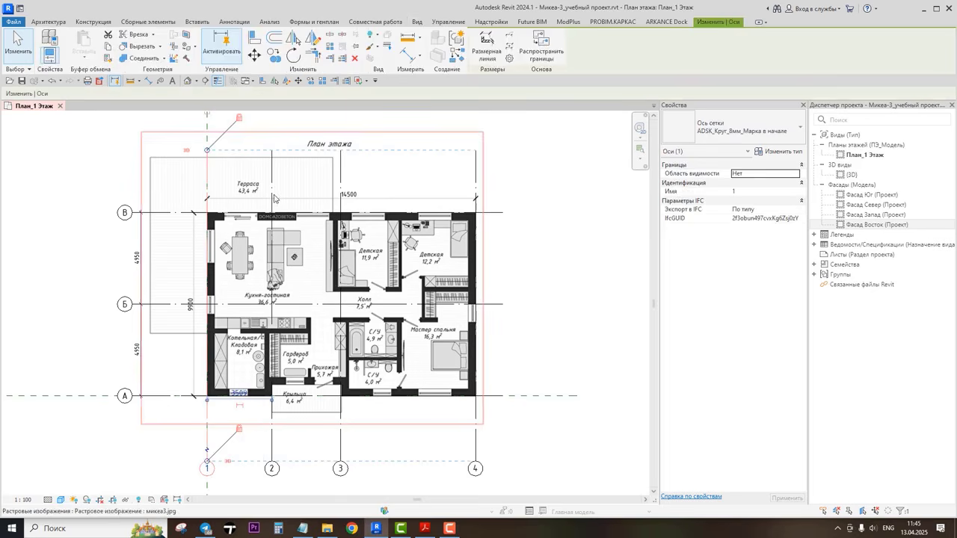
left_click(274, 55)
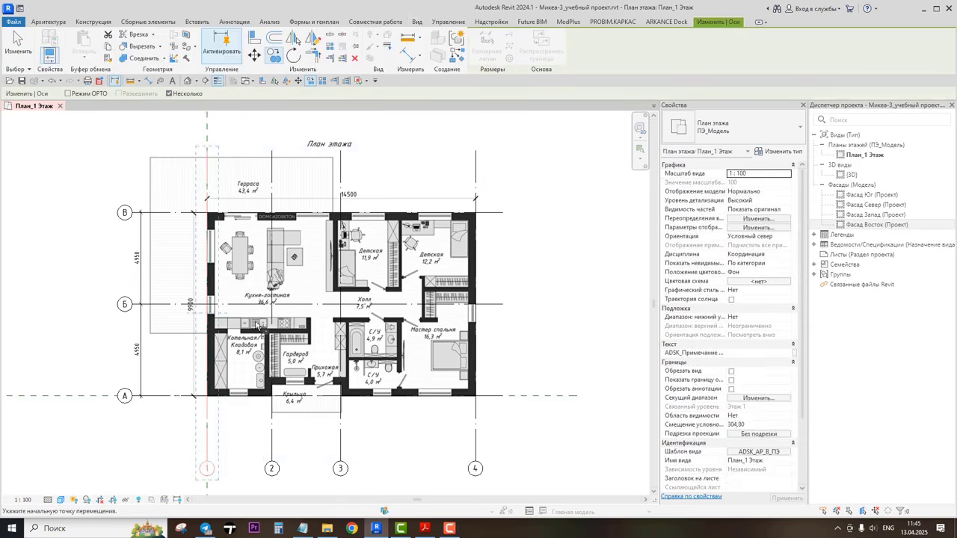
left_click(208, 426)
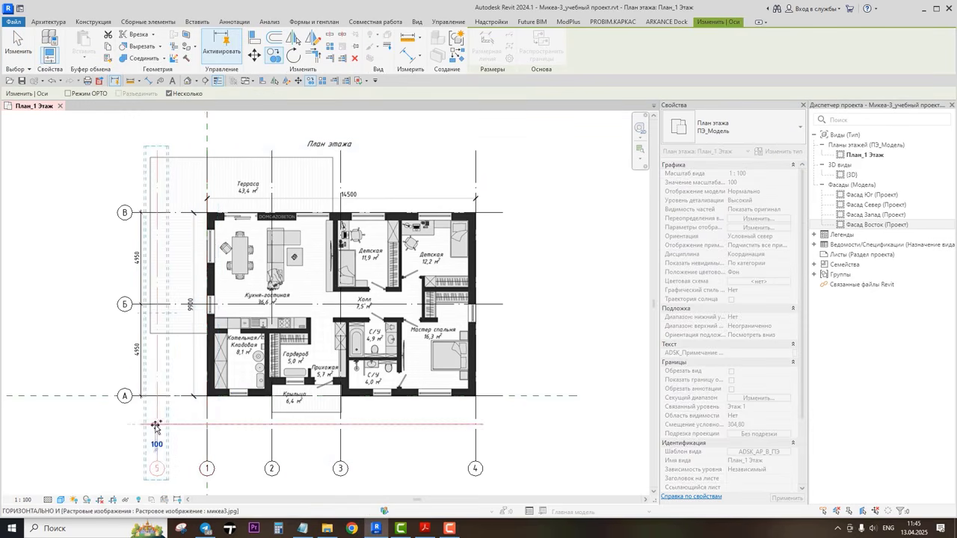
Step: Switch to the PDF drawing set, review the section and masonry plan sheets, then return to Revit
left_click(424, 528)
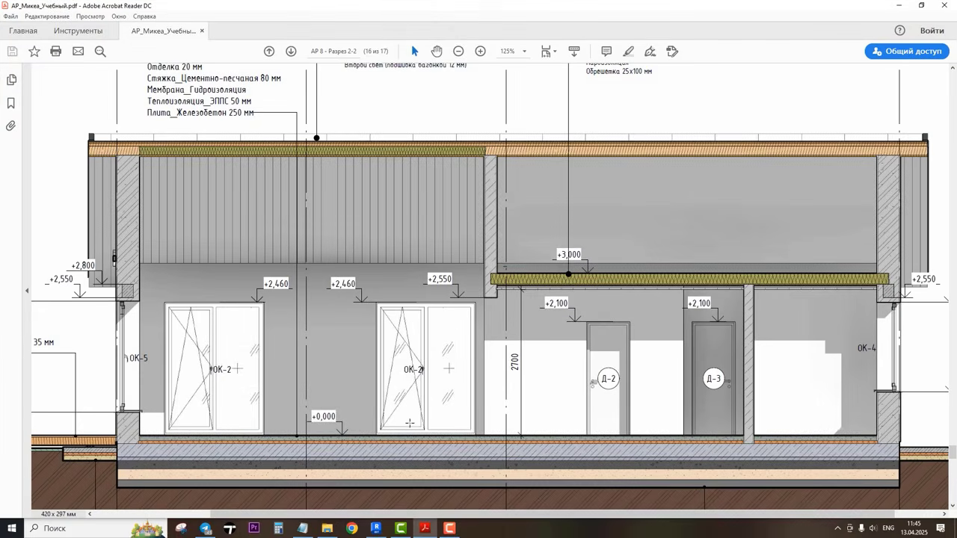
left_click(465, 325)
scroll(467, 323, "down", 5, "ctrl")
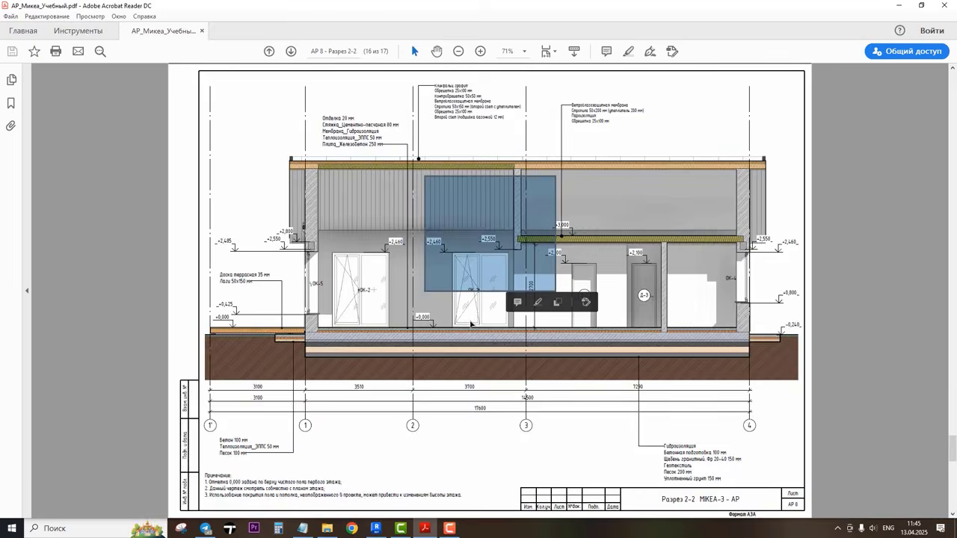
scroll(470, 320, "up", 8)
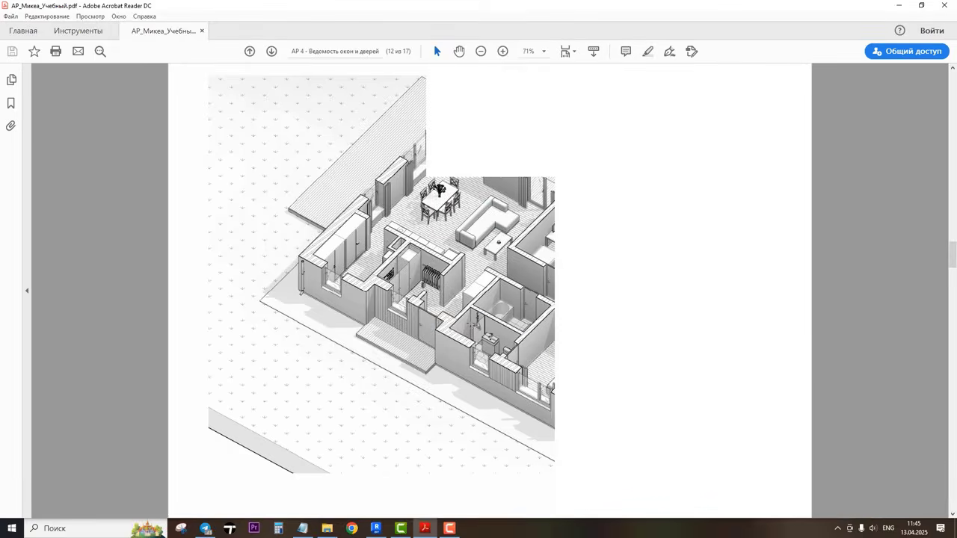
scroll(470, 324, "up", 4)
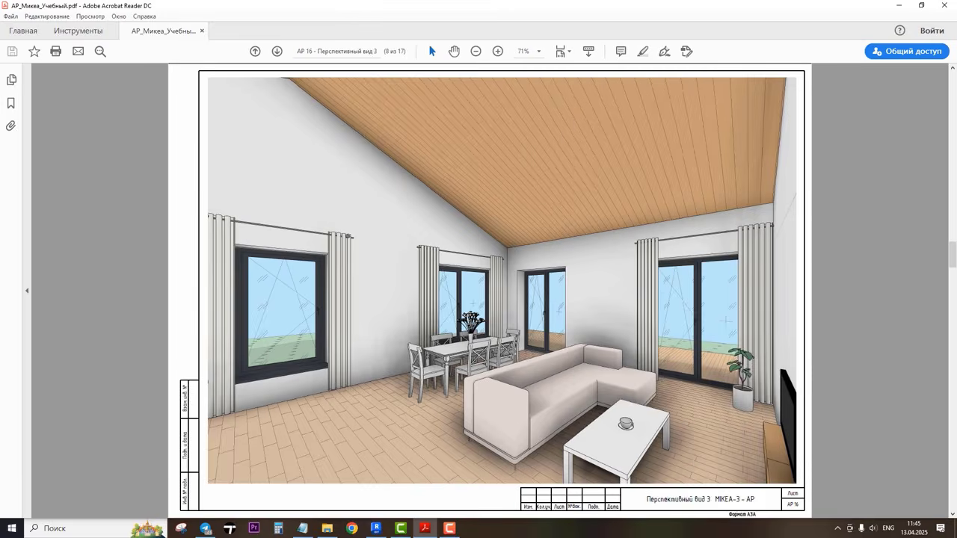
scroll(470, 323, "down", 3)
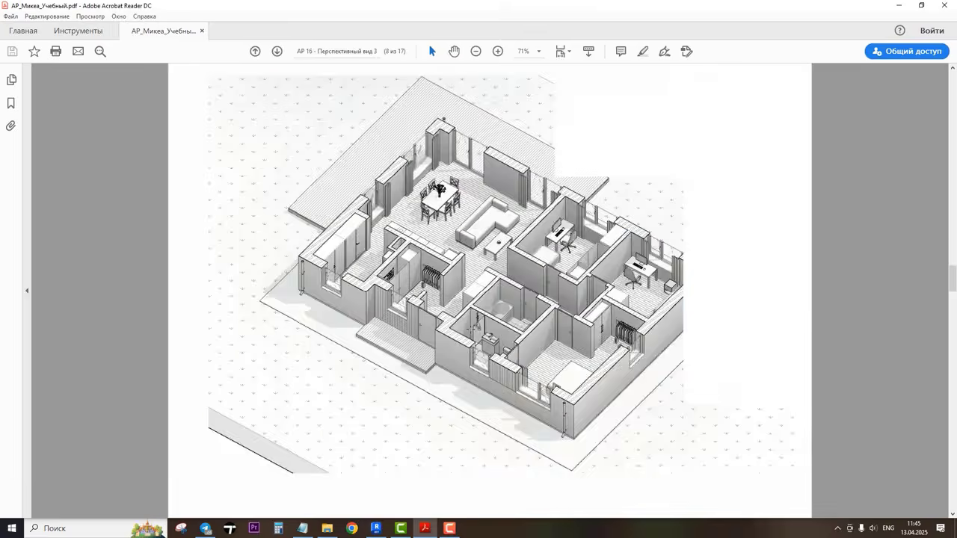
scroll(410, 437, "up", 3, "ctrl")
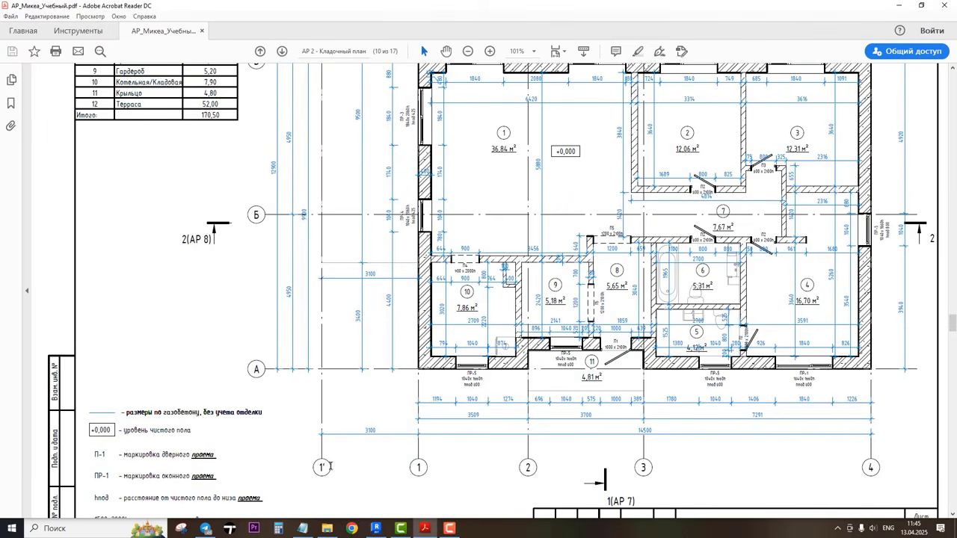
left_click(376, 528)
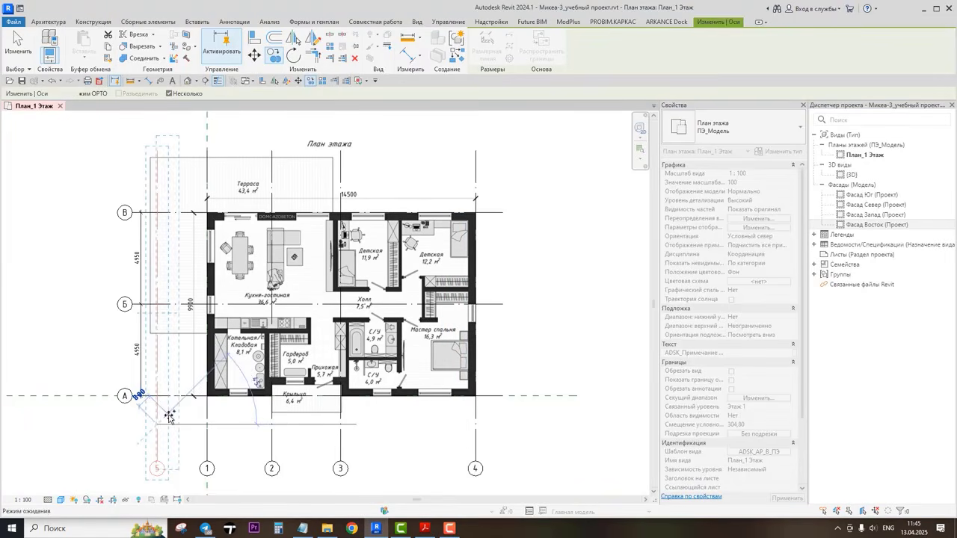
Step: Set the distance between the copied grid 5 and grid 1 to 3100 mm
key("Escape")
key("Escape")
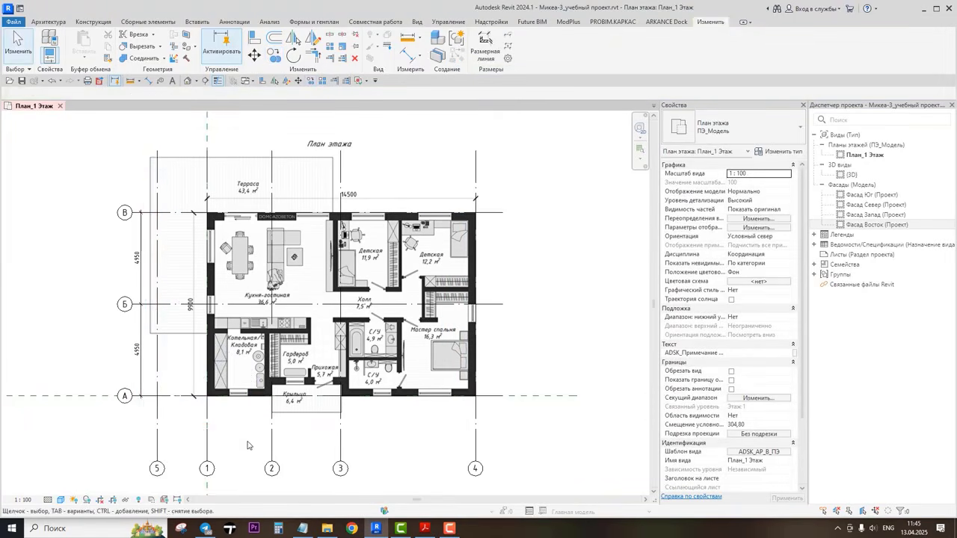
scroll(248, 446, "up", 2)
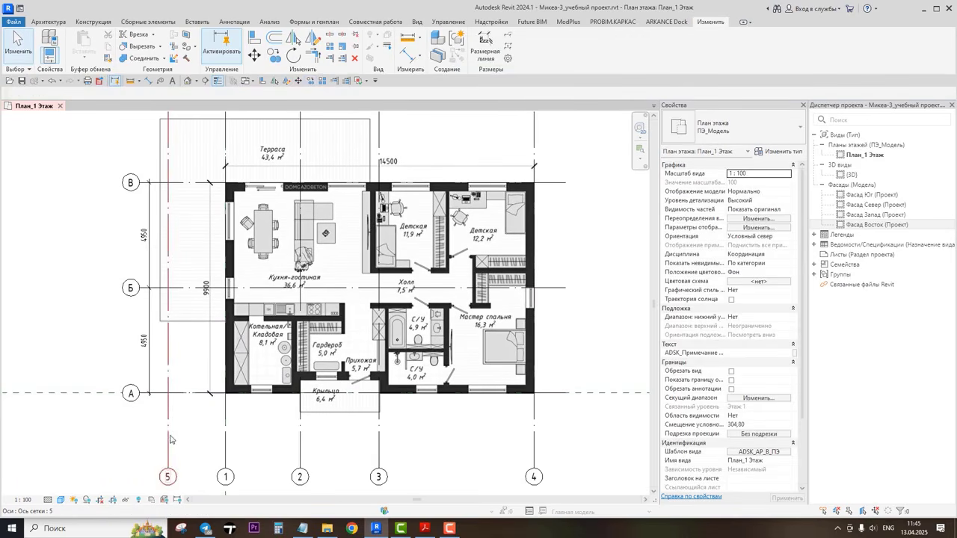
left_click(170, 439)
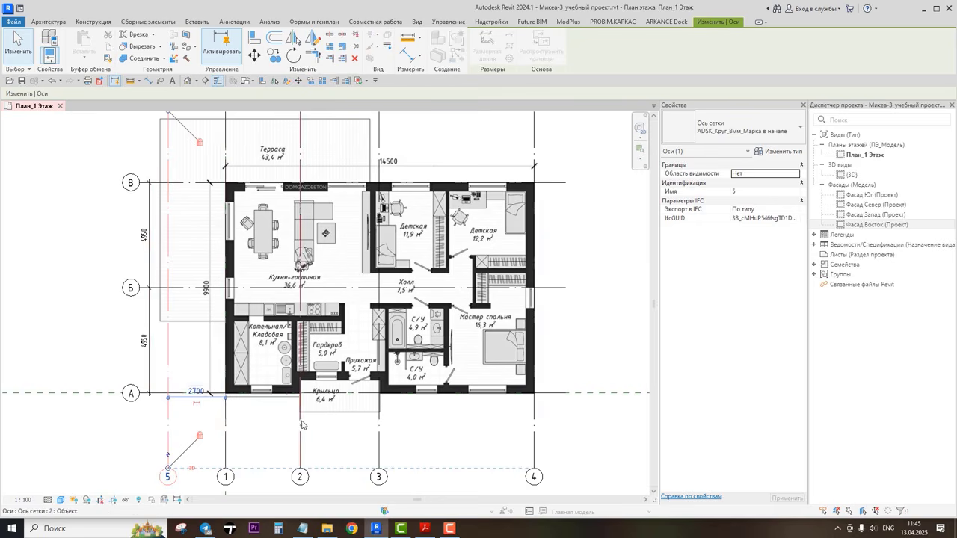
left_click_drag(225, 397, 380, 409)
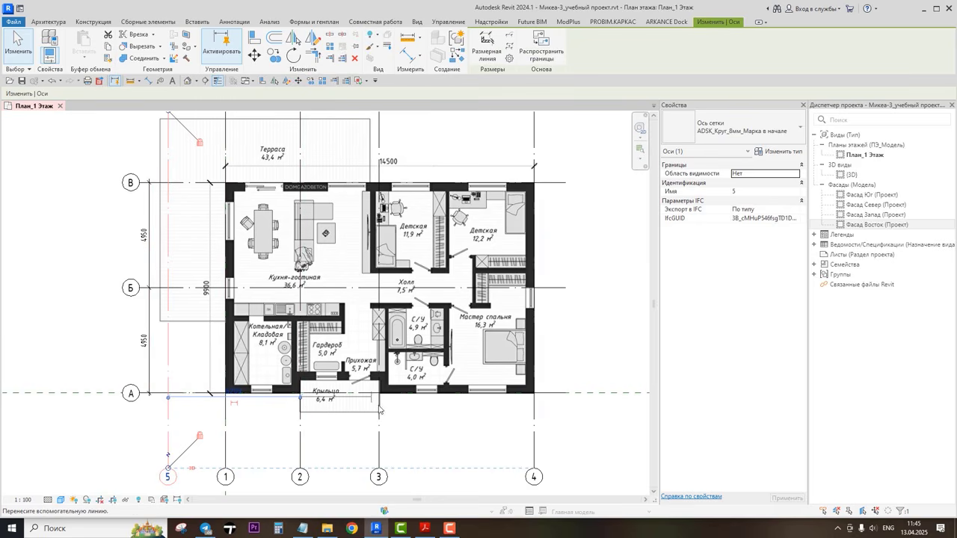
left_click_drag(519, 410, 533, 402)
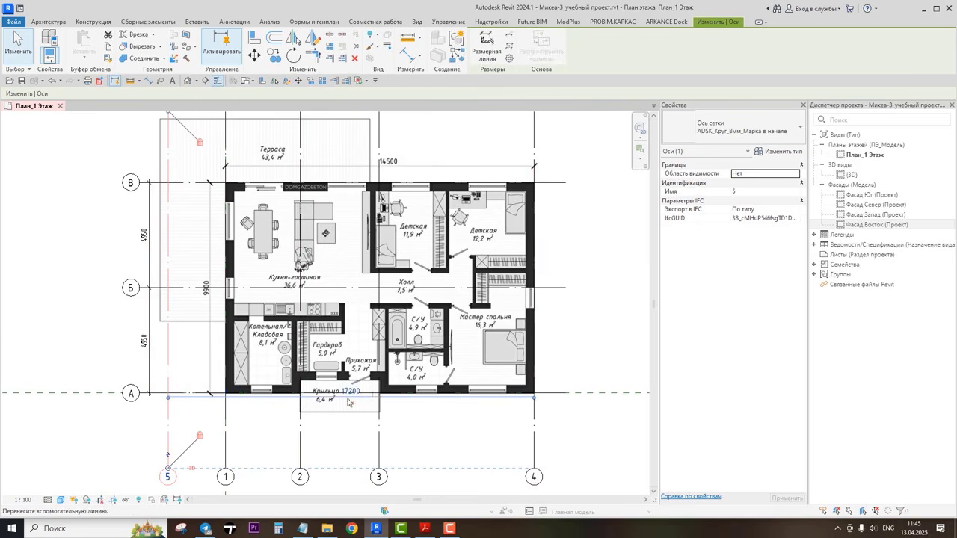
left_click_drag(232, 408, 226, 407)
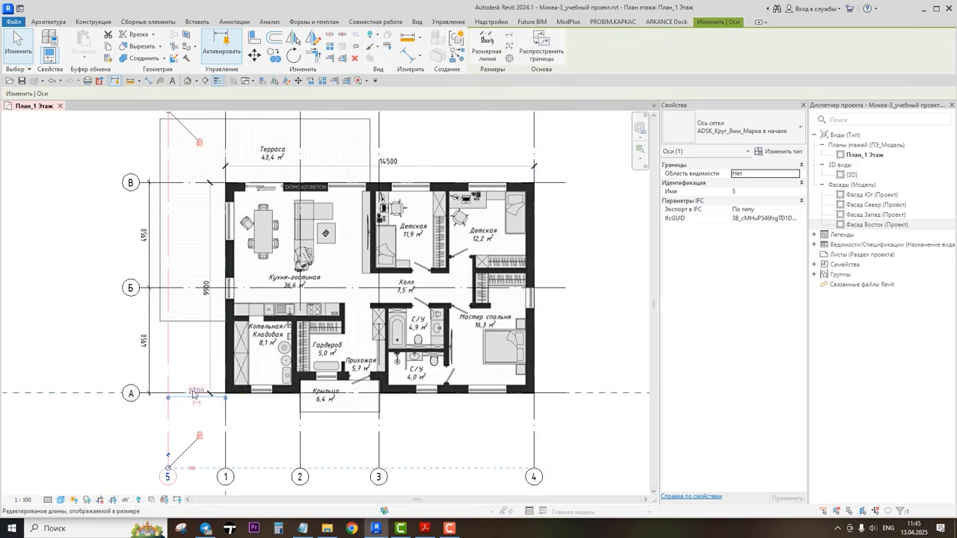
left_click(194, 391)
type("3100")
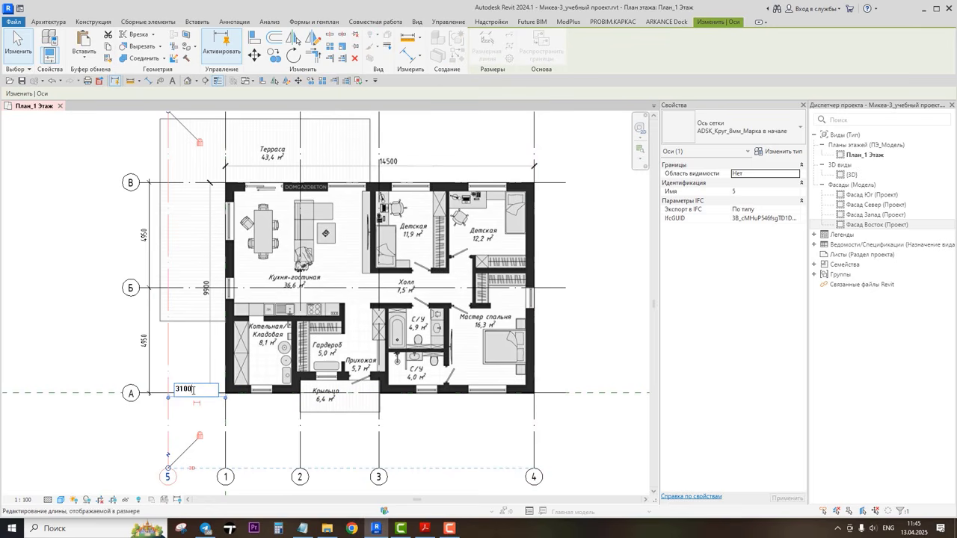
key("Return")
left_click(248, 434)
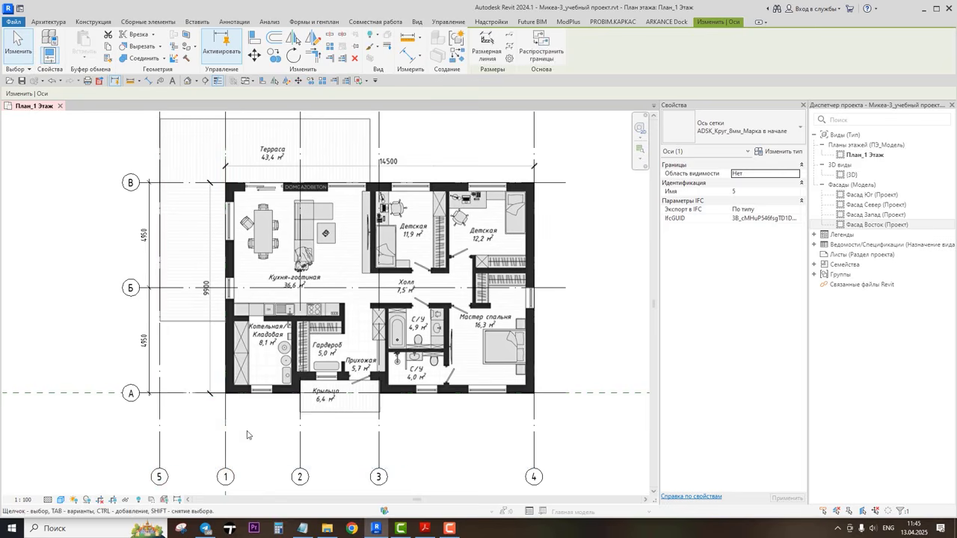
Step: Rename the new grid left of grid 1 to 1'
scroll(171, 470, "up", 2)
scroll(171, 474, "up", 3)
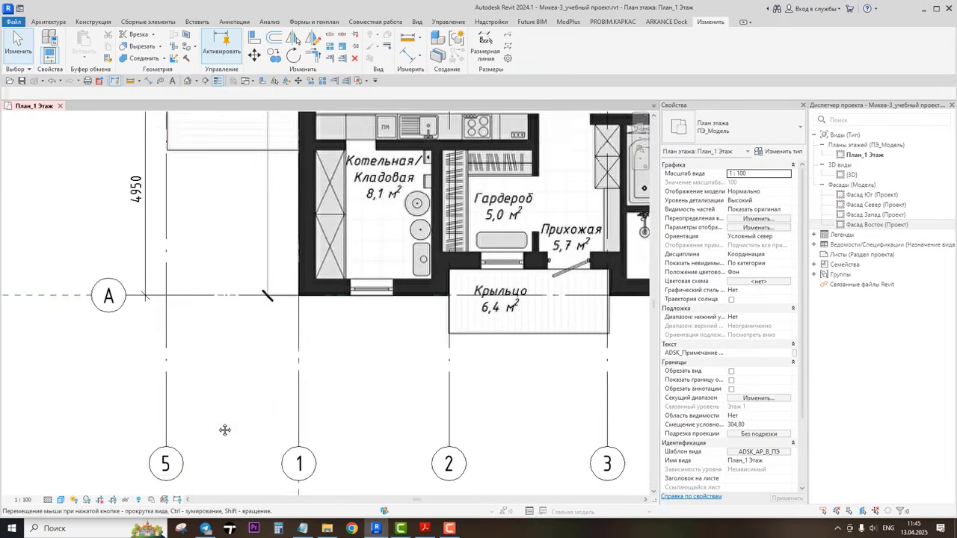
left_click(214, 417)
left_click(214, 419)
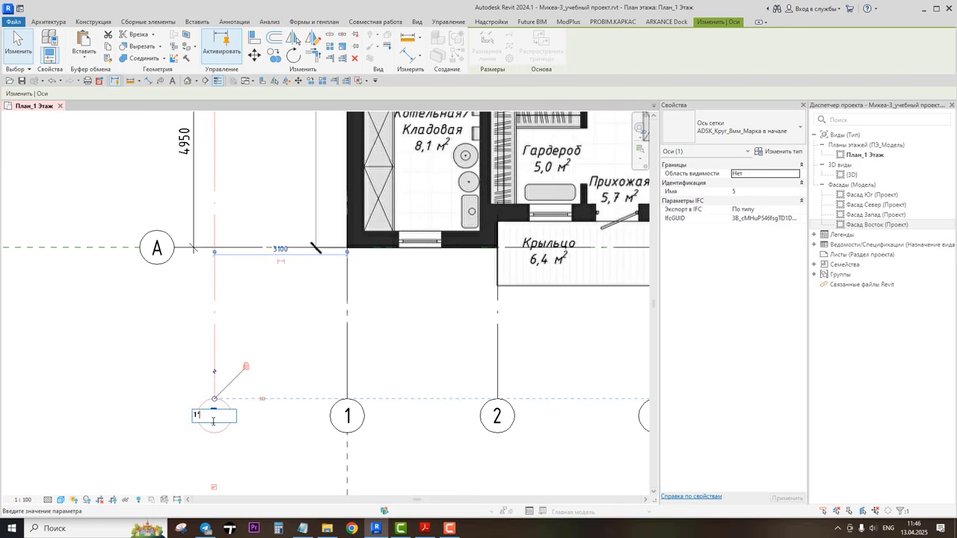
key("Return")
Step: Dimension grids 1', 1 and 4 below the plan with an aligned dimension
scroll(412, 367, "down", 3)
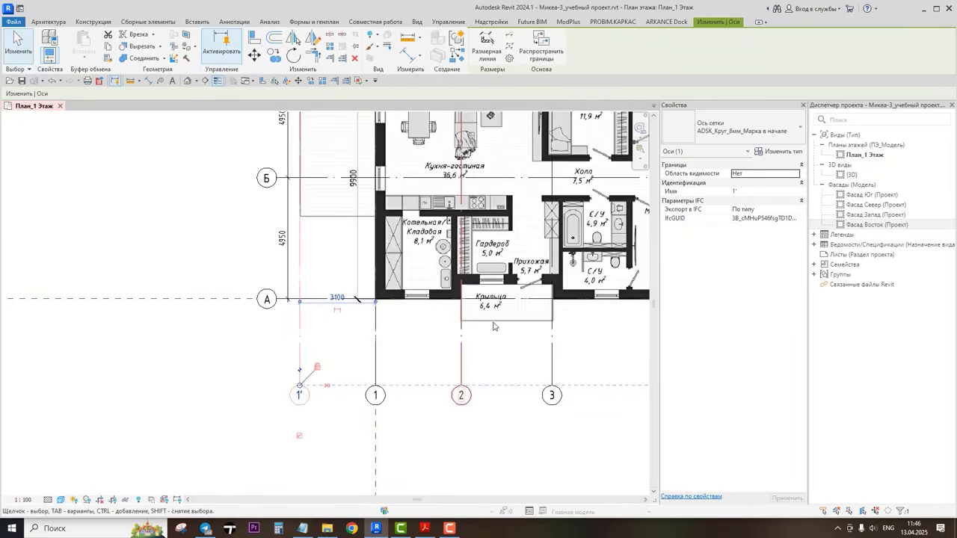
middle_click_drag(490, 333, 363, 395)
scroll(375, 382, "down", 2)
middle_click_drag(450, 345, 438, 367)
left_click(611, 440)
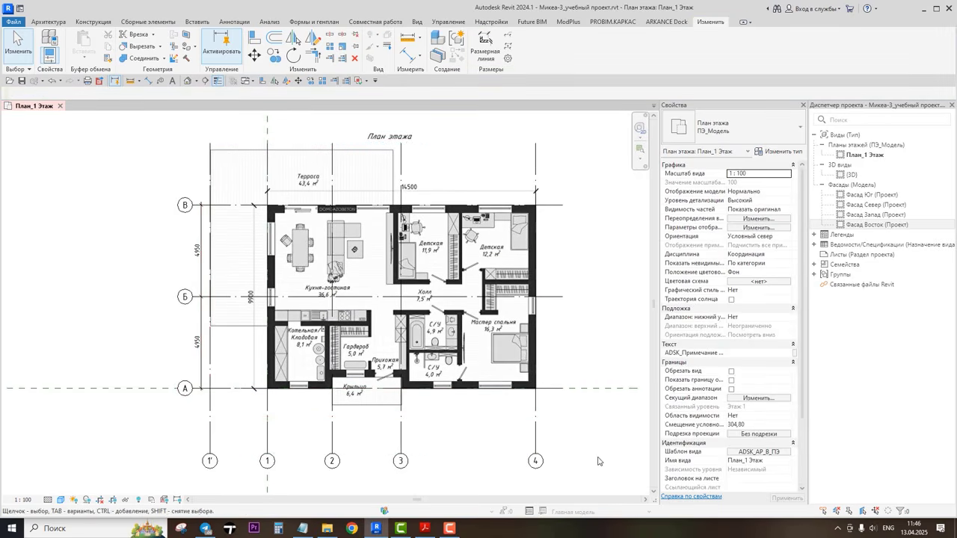
left_click(411, 60)
left_click(211, 447)
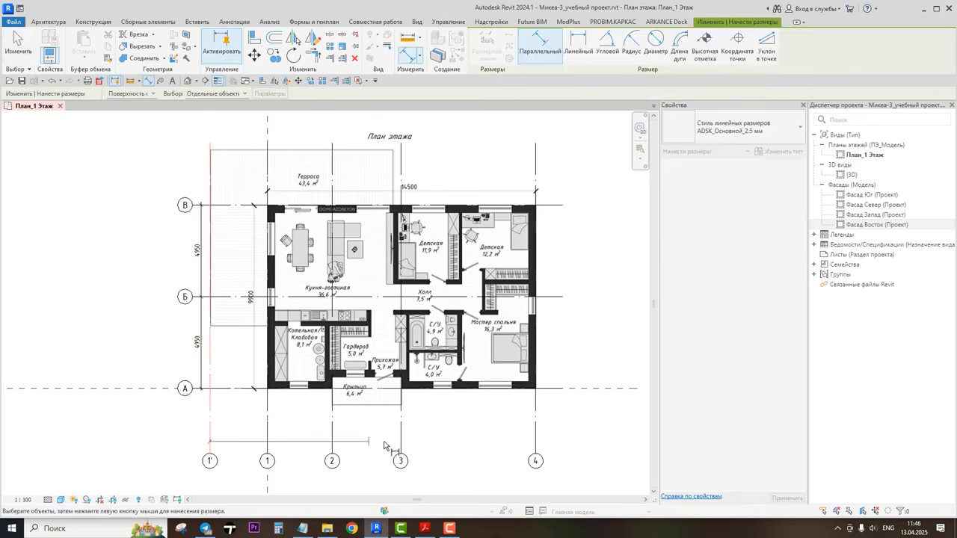
left_click(534, 447)
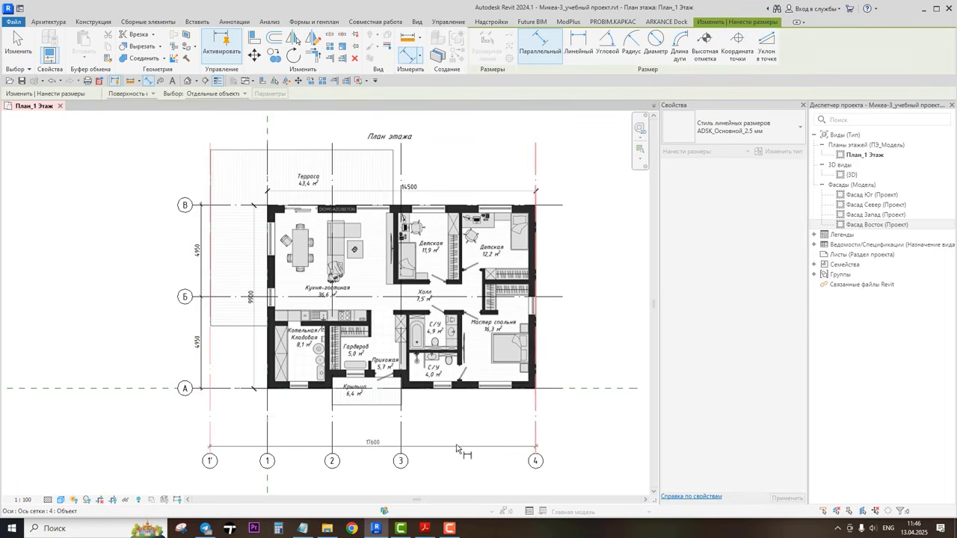
left_click(267, 447)
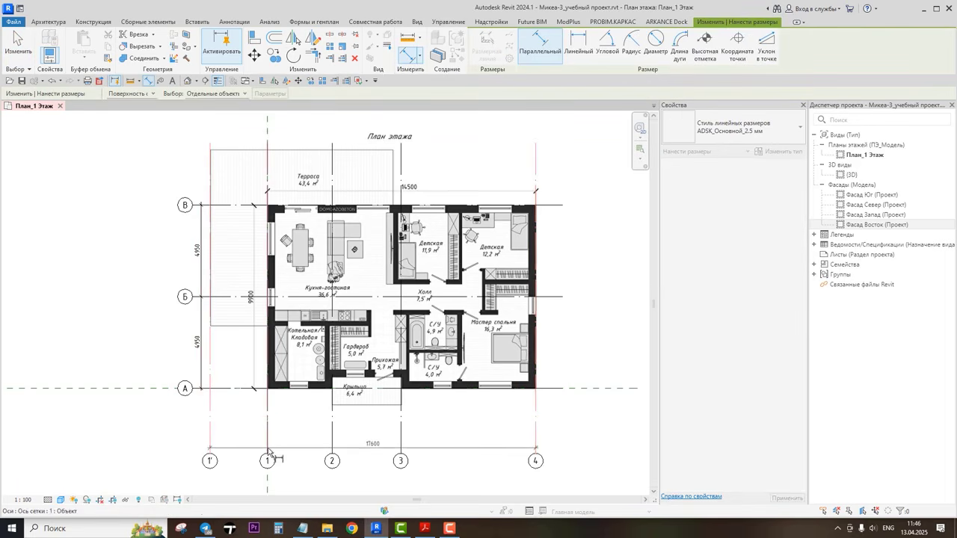
left_click(562, 447)
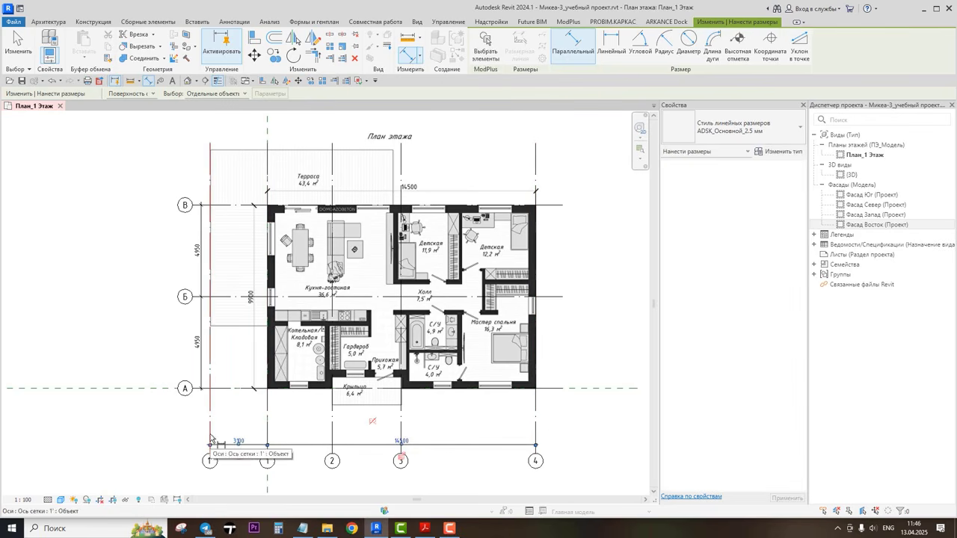
Step: Add a second aligned dimension chain across grids 1', 1, 2, 3 and 4 above it
left_click(210, 440)
left_click(268, 434)
left_click(332, 433)
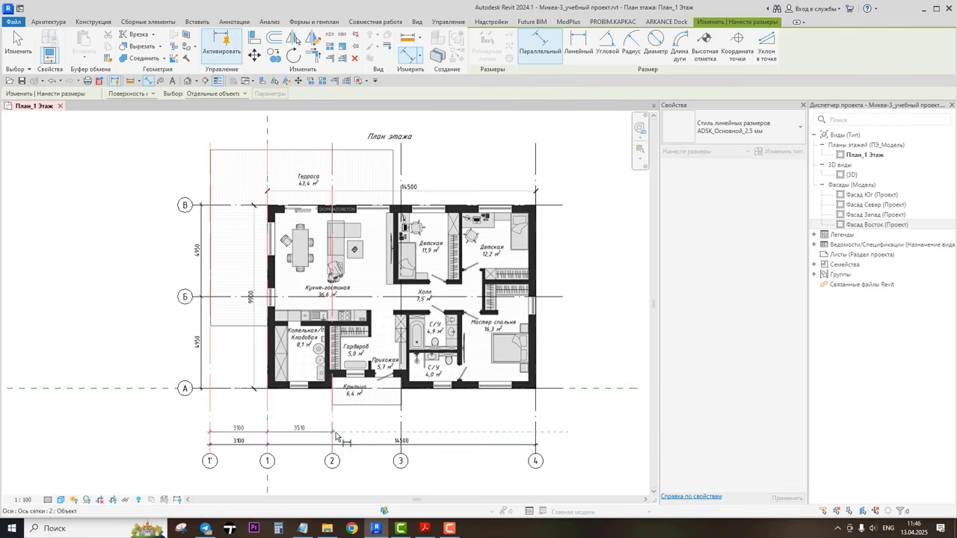
left_click(400, 434)
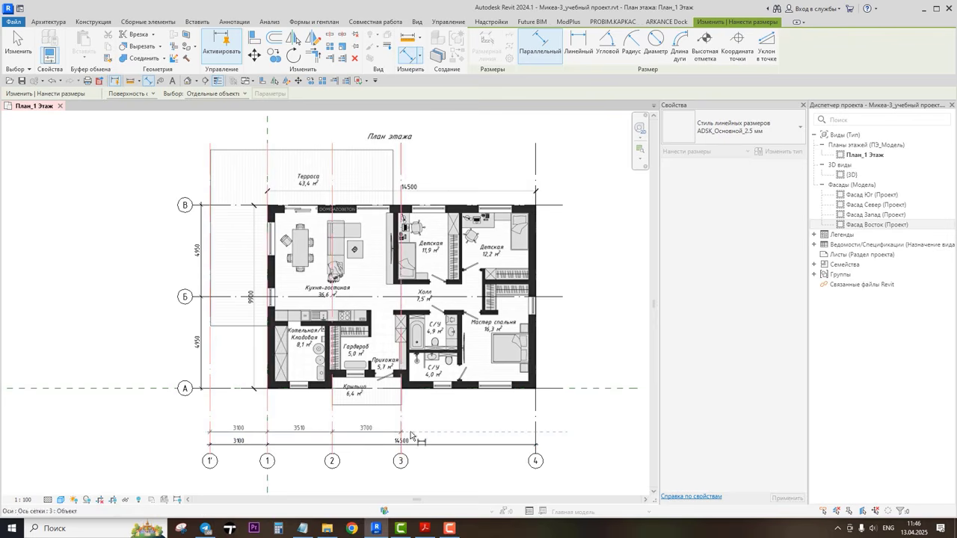
left_click(534, 433)
left_click(546, 436)
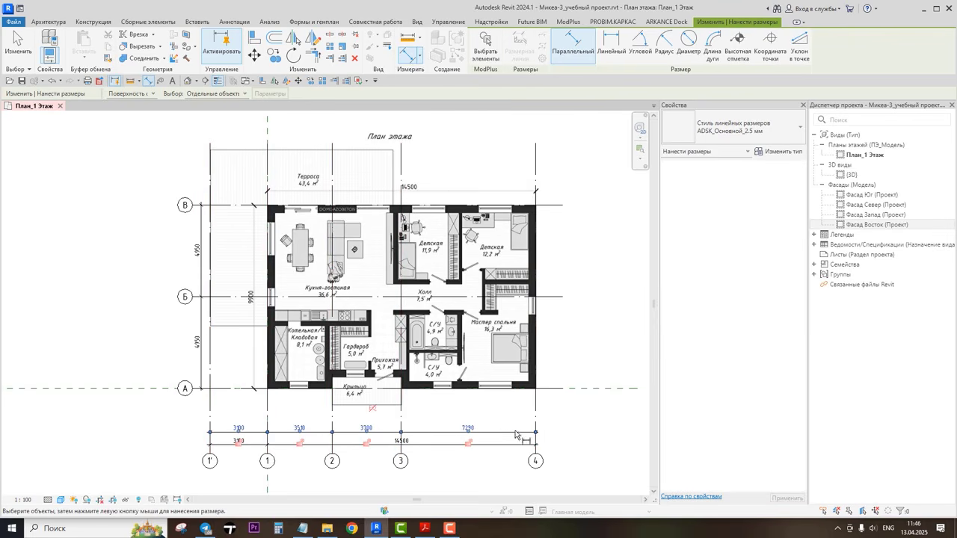
key("Escape")
key("Escape")
Step: Add an overall aligned dimension between grids В and А beside the grid spacing chain
left_click(193, 207)
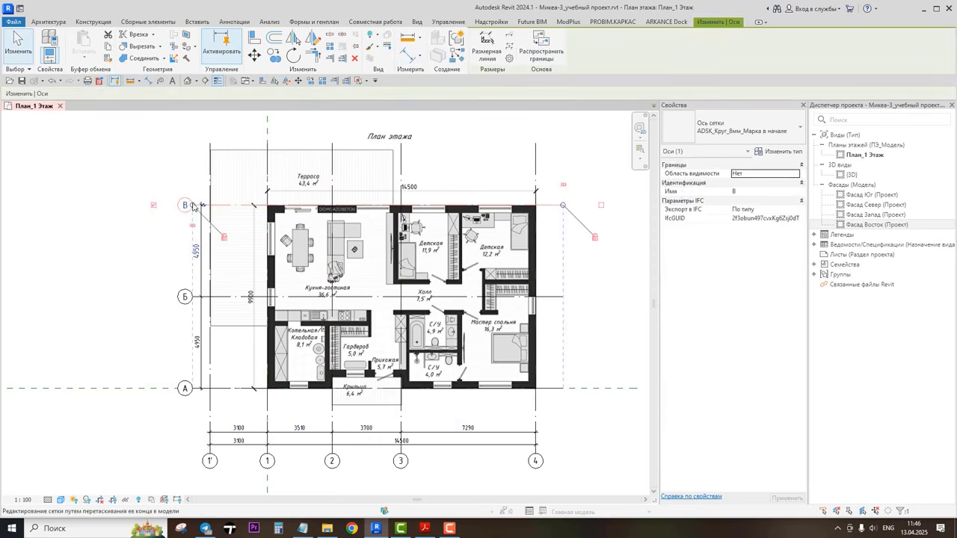
left_click_drag(193, 207, 199, 231)
left_click(182, 227)
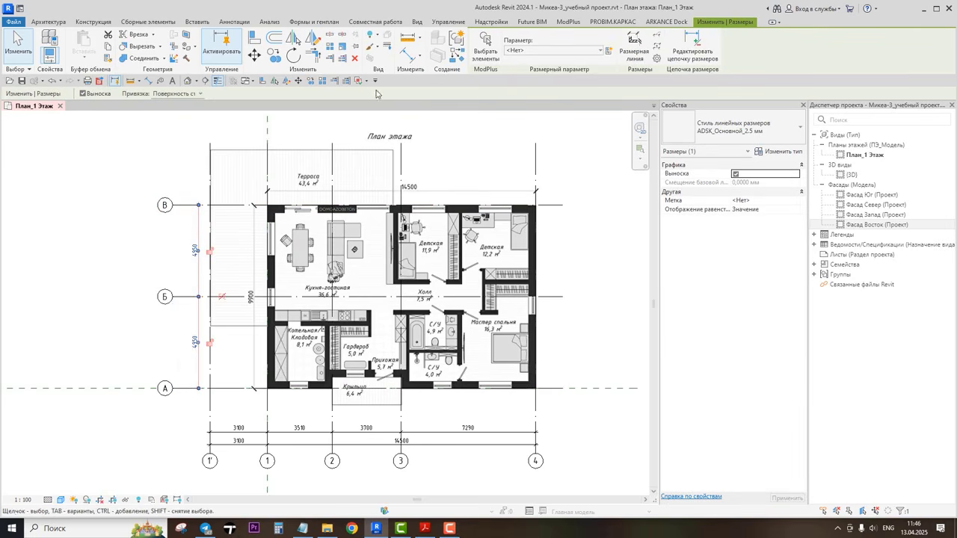
left_click(459, 58)
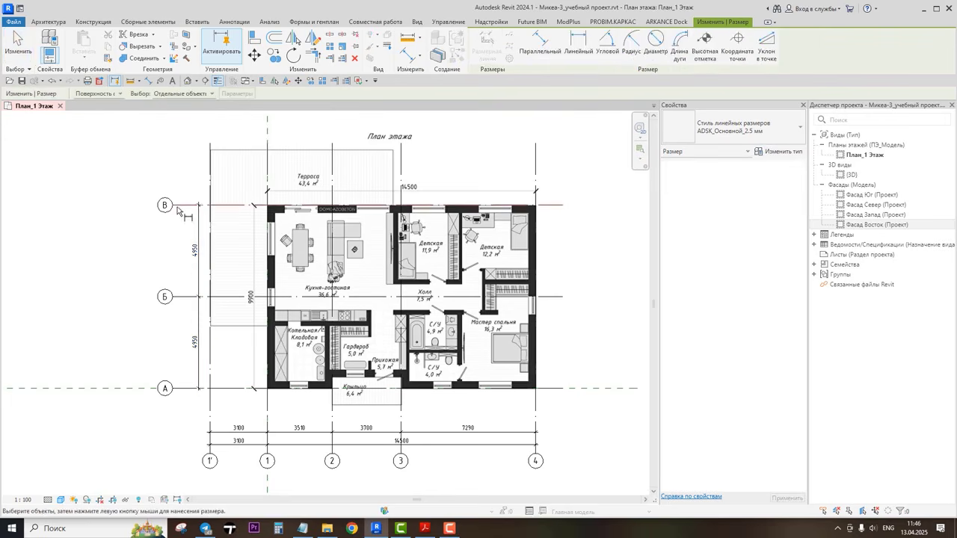
left_click(182, 389)
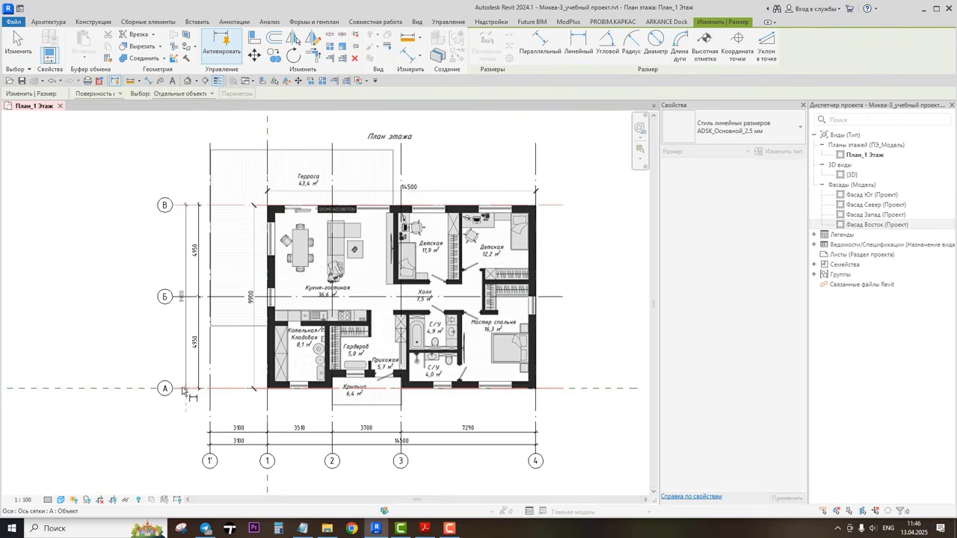
left_click(182, 396)
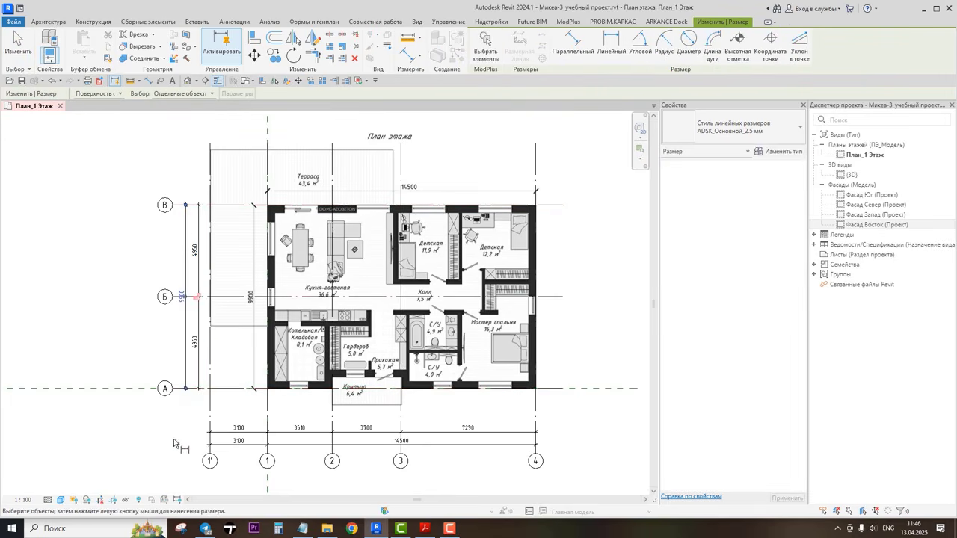
key("Escape")
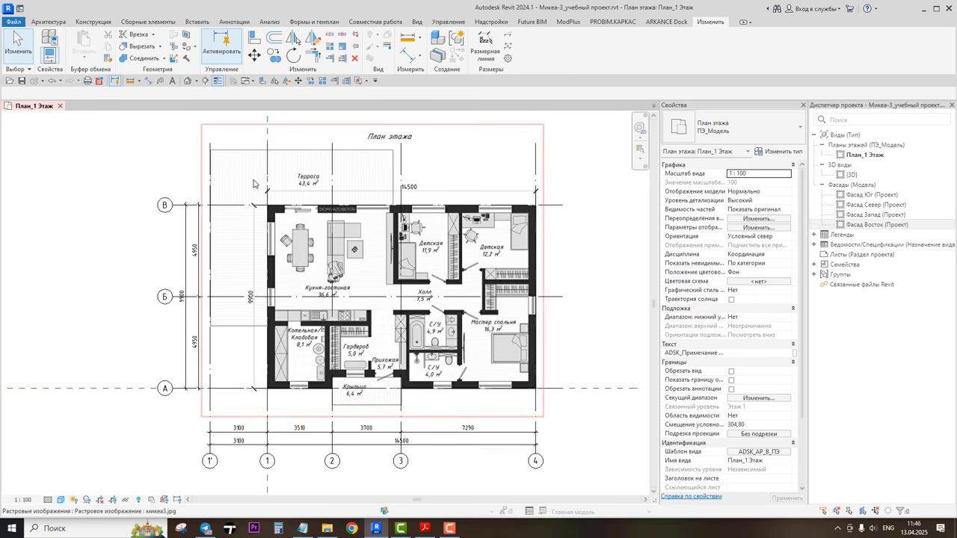
Step: Switch to the PDF masonry plan to check the spacing of the upper grid, then return to Revit
left_click(424, 529)
scroll(265, 134, "up", 4)
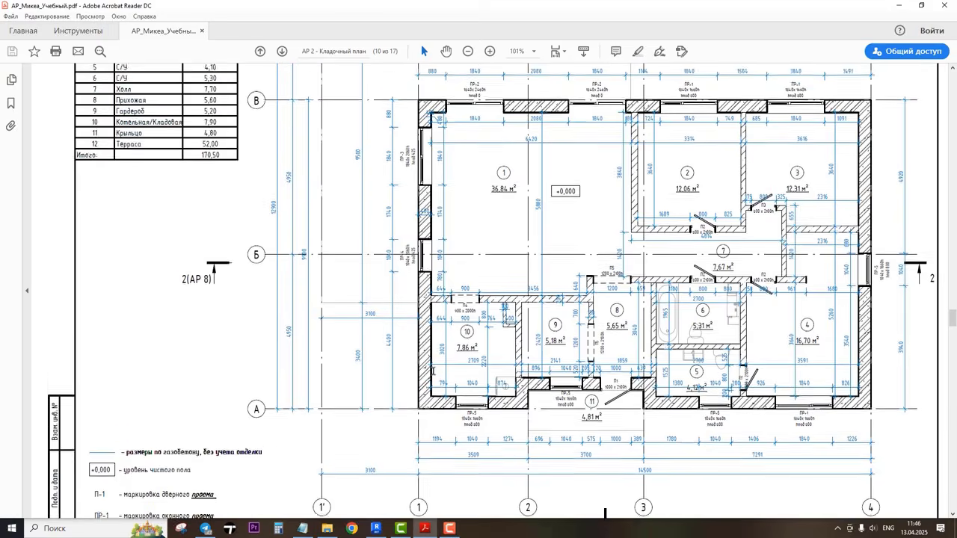
left_click(376, 528)
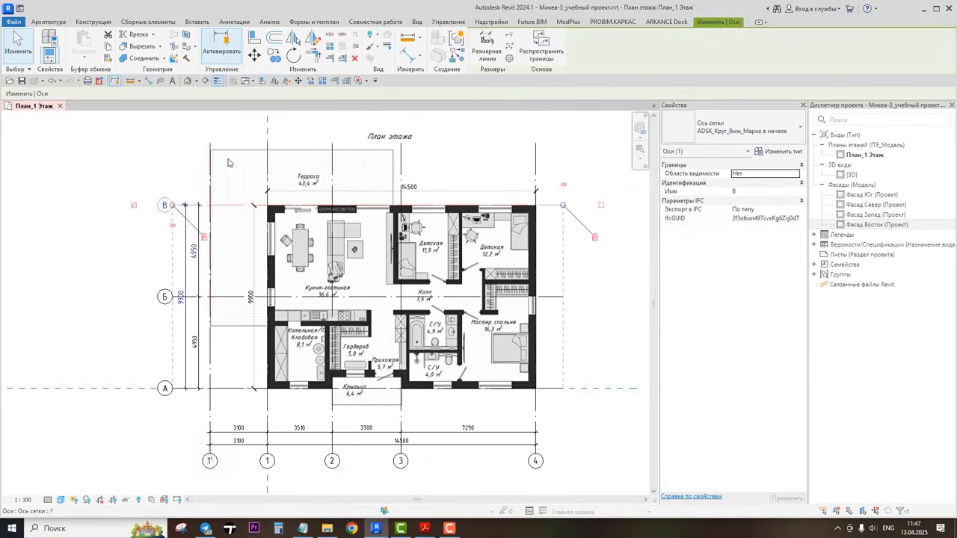
Step: Copy grid В 3000 mm upward to create a new horizontal grid above it
left_click(180, 206)
left_click(180, 204)
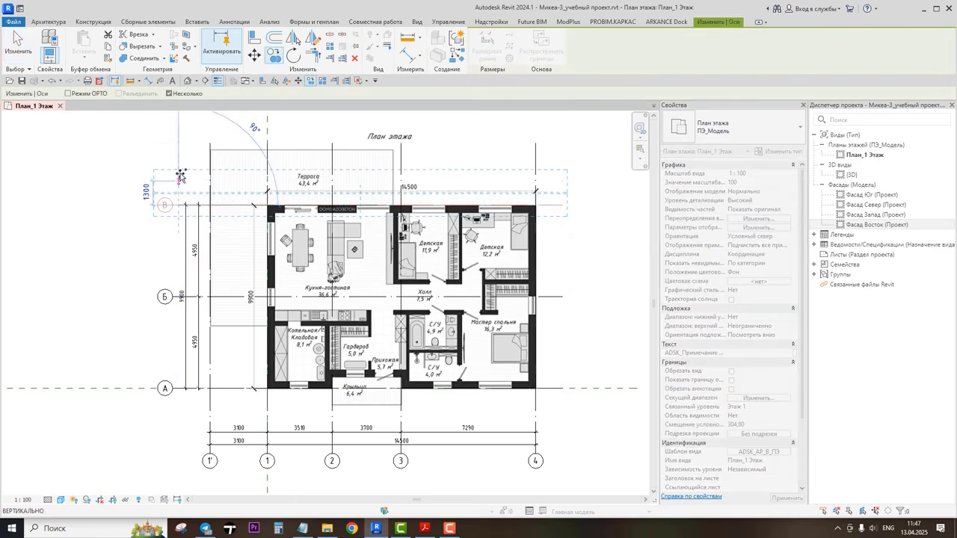
left_click(420, 527)
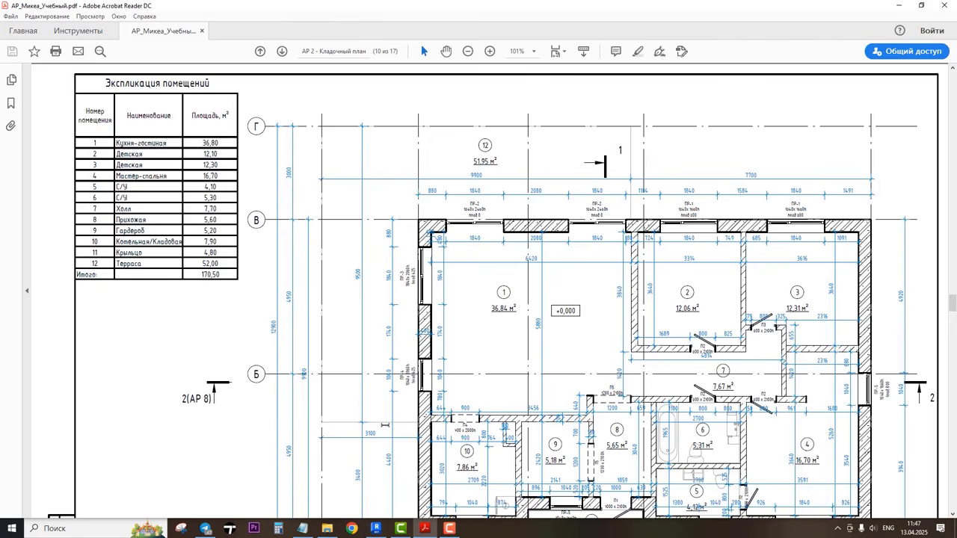
left_click(375, 529)
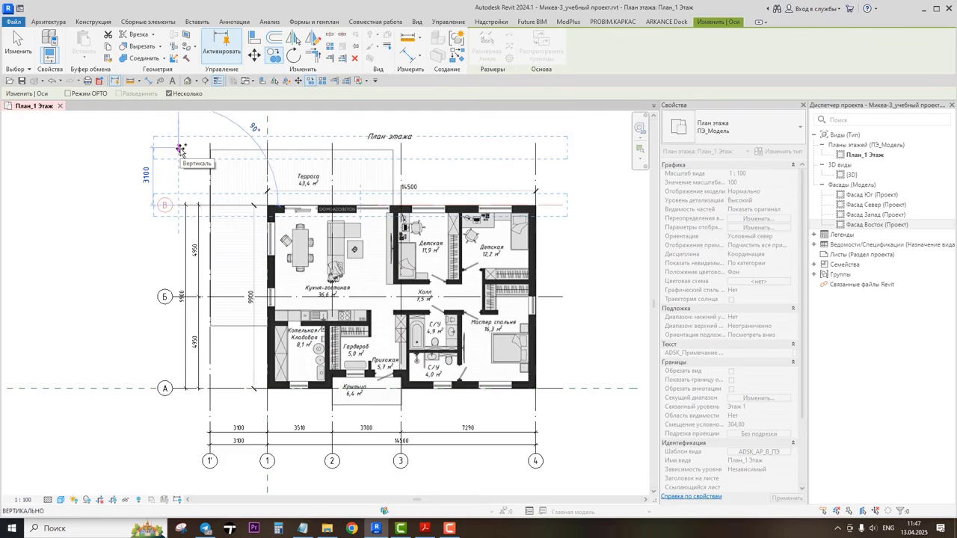
type("3000")
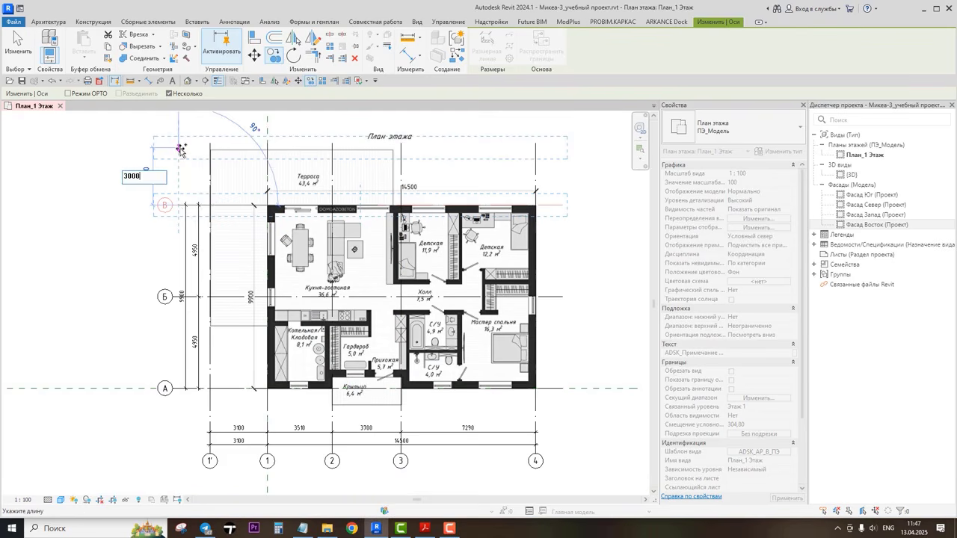
key("Return")
key("Escape")
key("Escape")
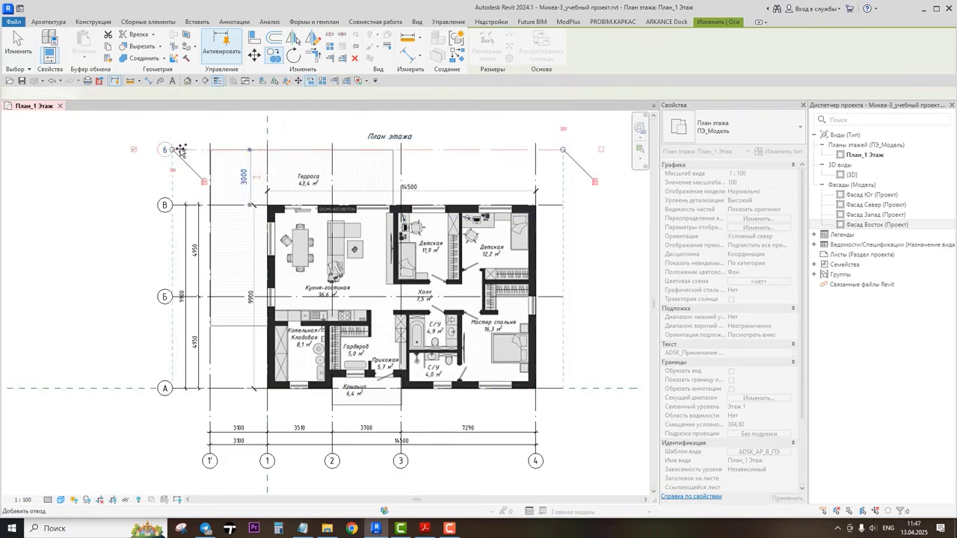
Step: Edit the grid spacing dimension chain to include the new top grid
left_click(189, 236)
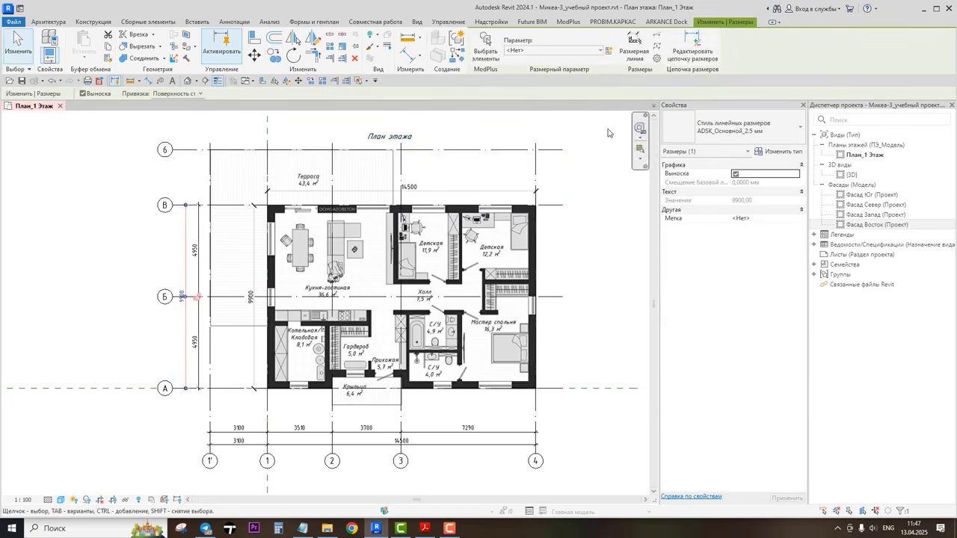
left_click(660, 48)
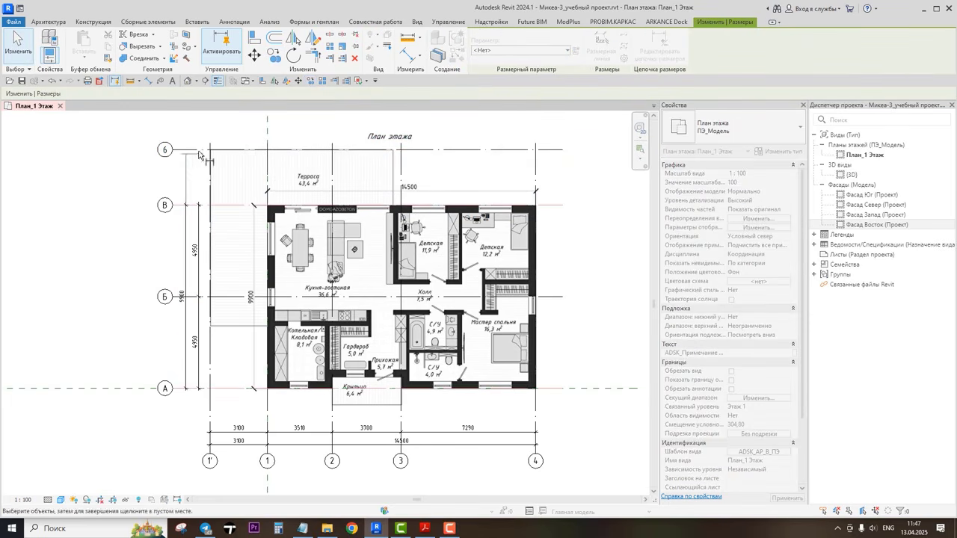
left_click(197, 151)
left_click(116, 178)
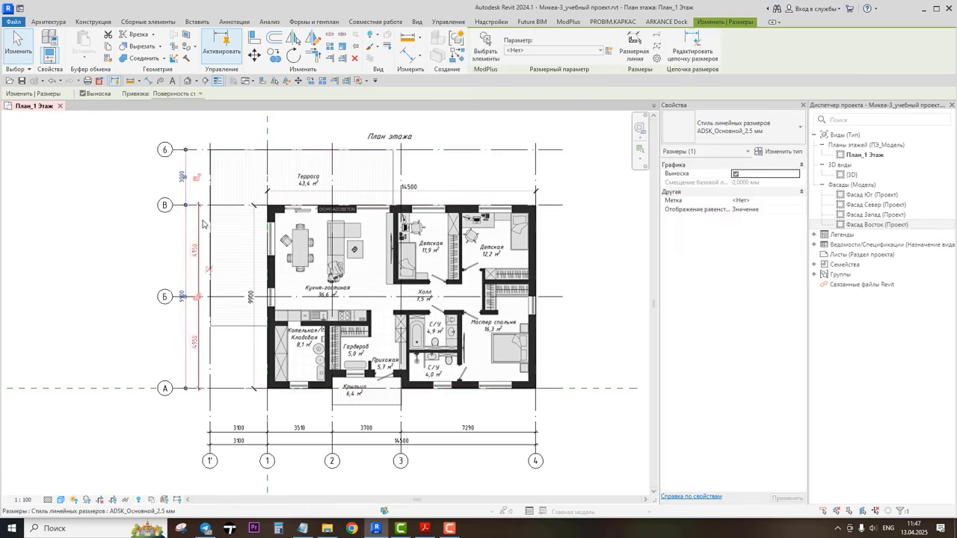
Step: Finish editing the dimension chain, then rename the new top grid from 6 to Г
left_click(681, 54)
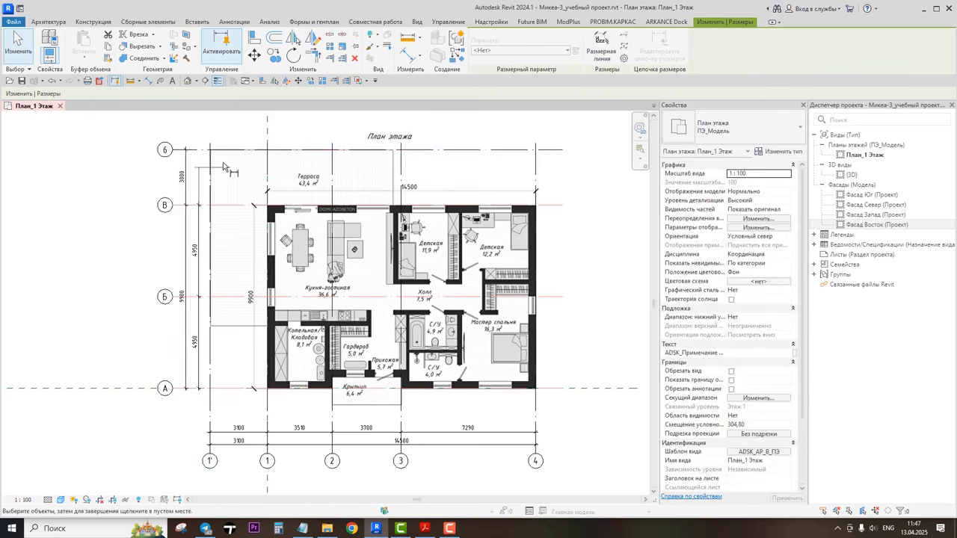
left_click(198, 151)
left_click(135, 199)
left_click(136, 199)
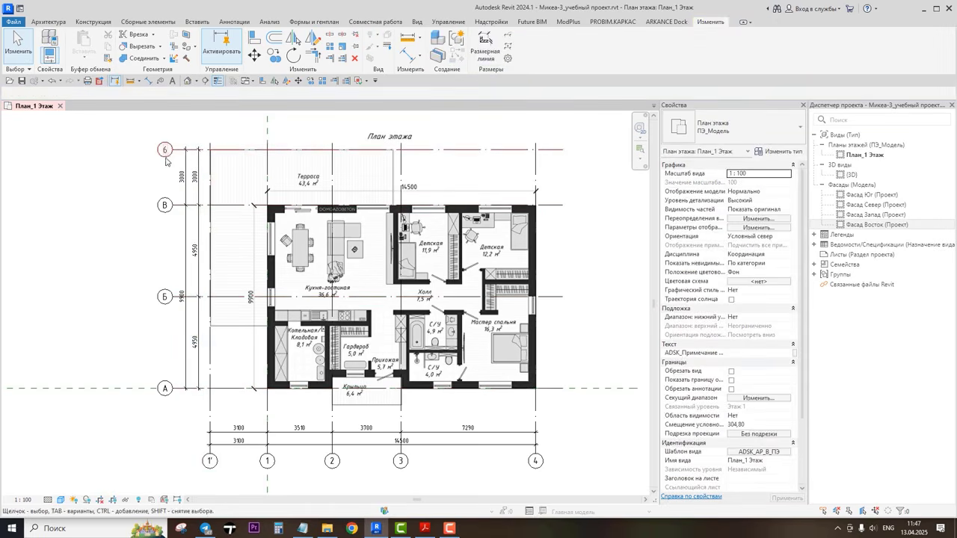
double_click(165, 150)
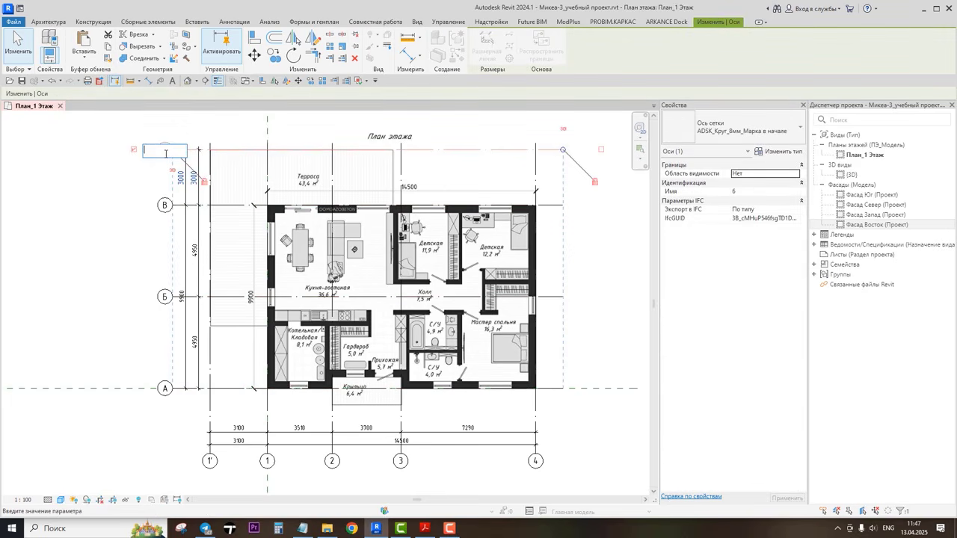
key("Return")
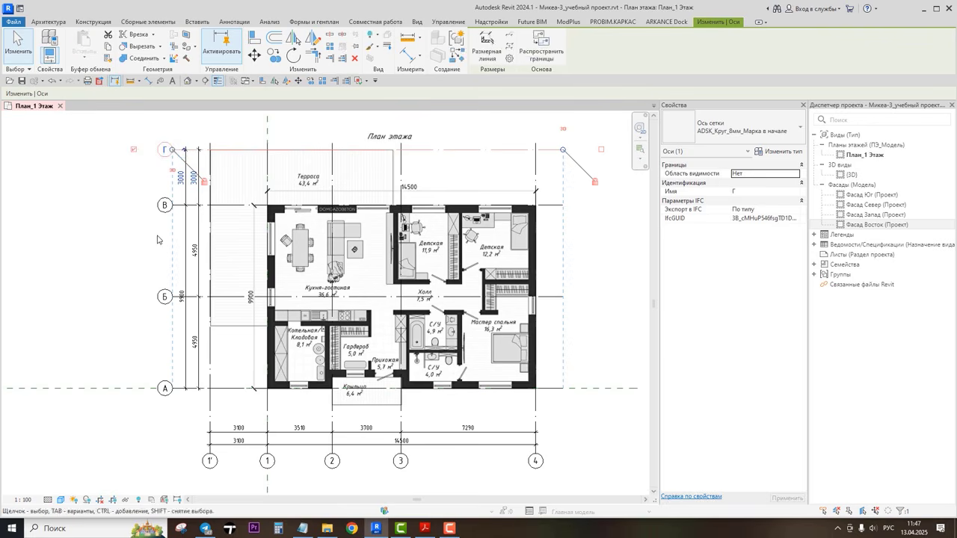
left_click(601, 336)
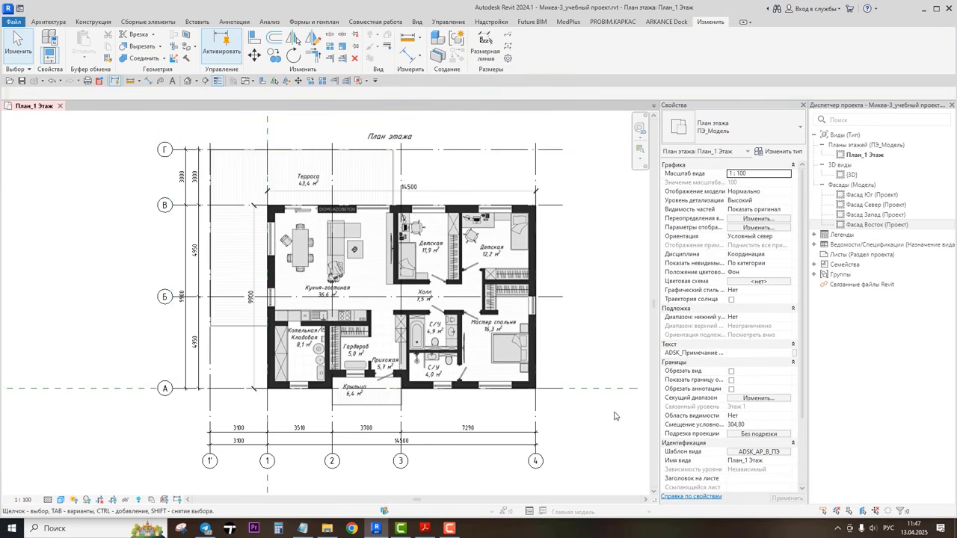
middle_click_drag(610, 411, 595, 409)
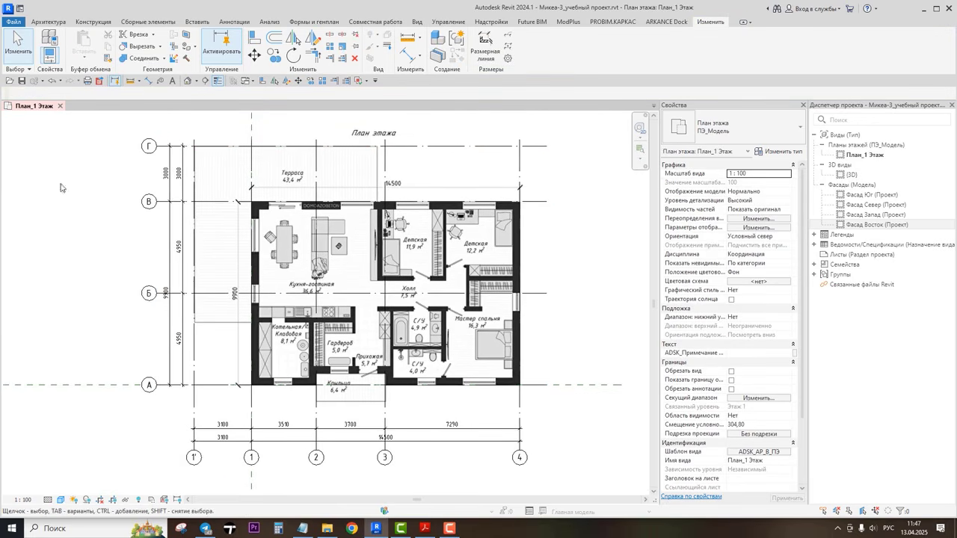